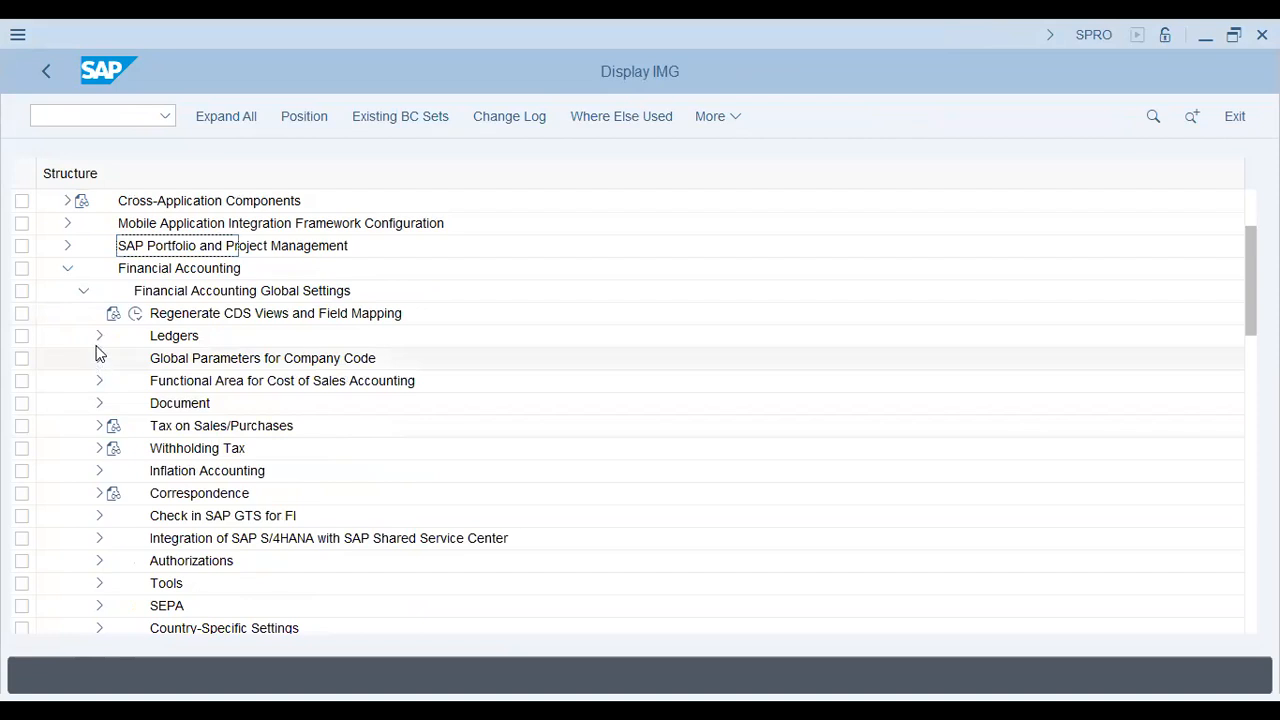
Step: Look up AA42 under Ledgers > Fields, confirm field status variant AA42, and go back
left_click(99, 337)
left_click(115, 358)
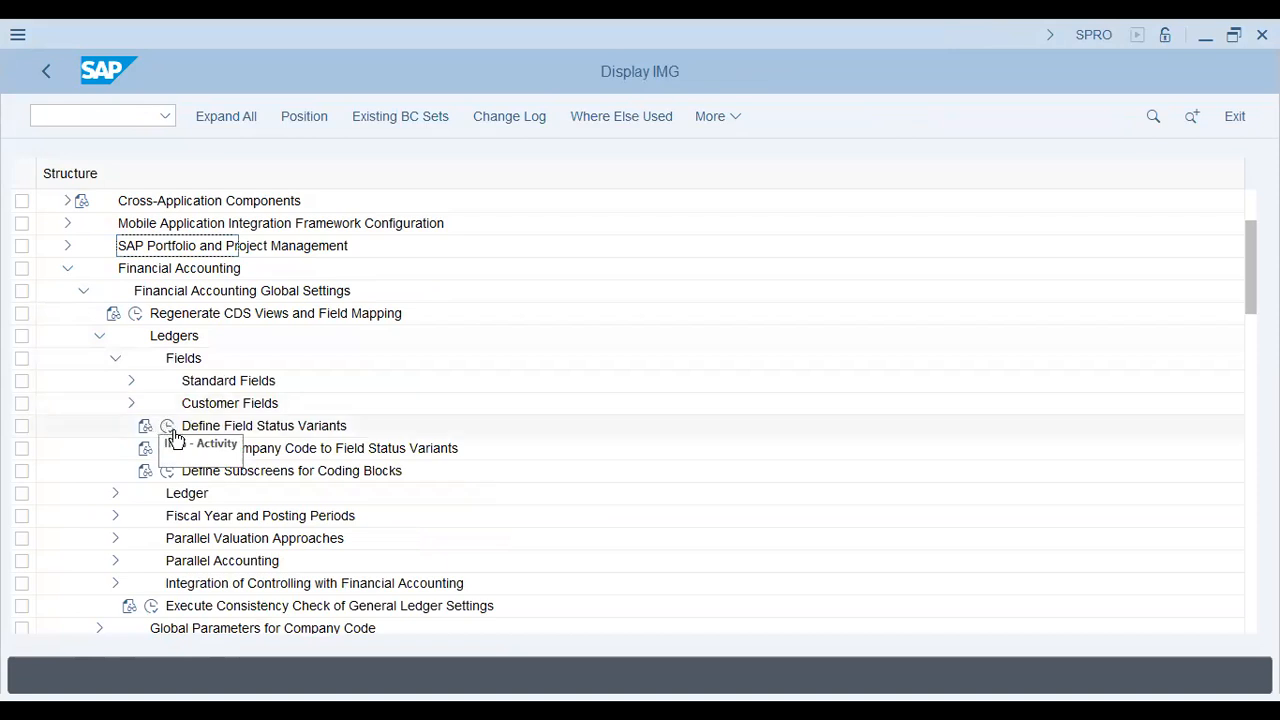
left_click(167, 448)
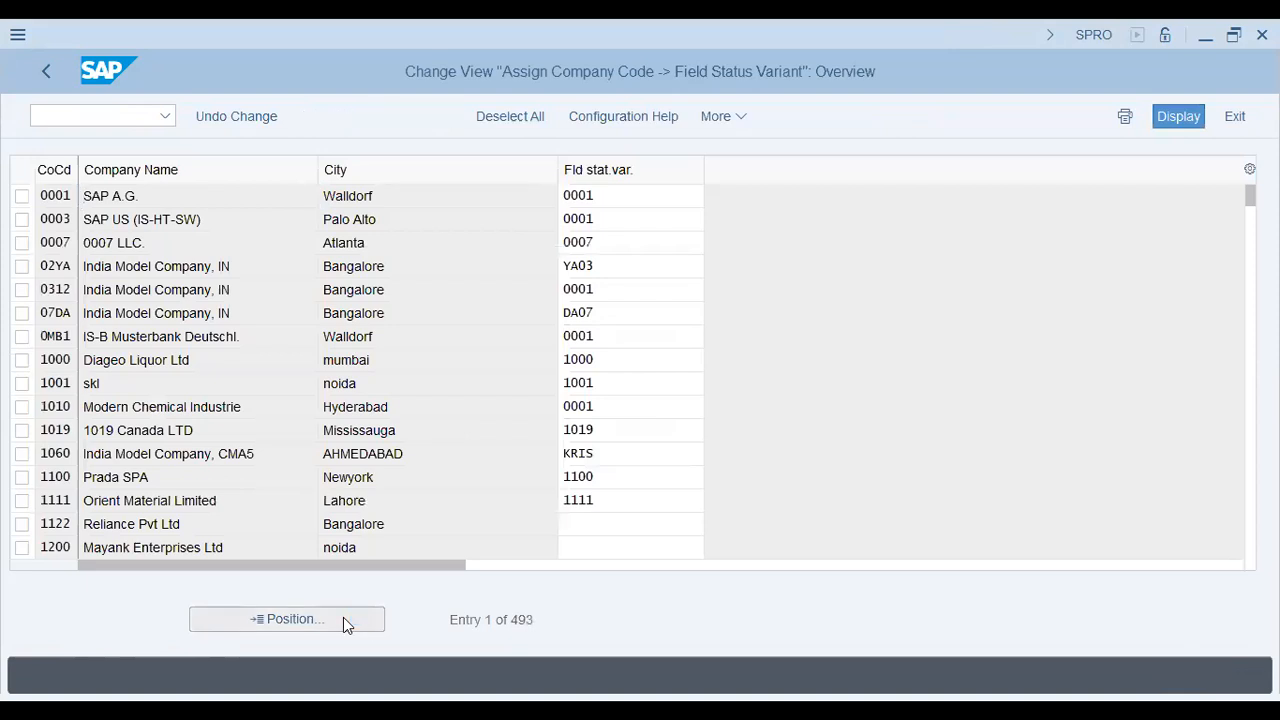
left_click(343, 619)
key("Return")
left_click(645, 198)
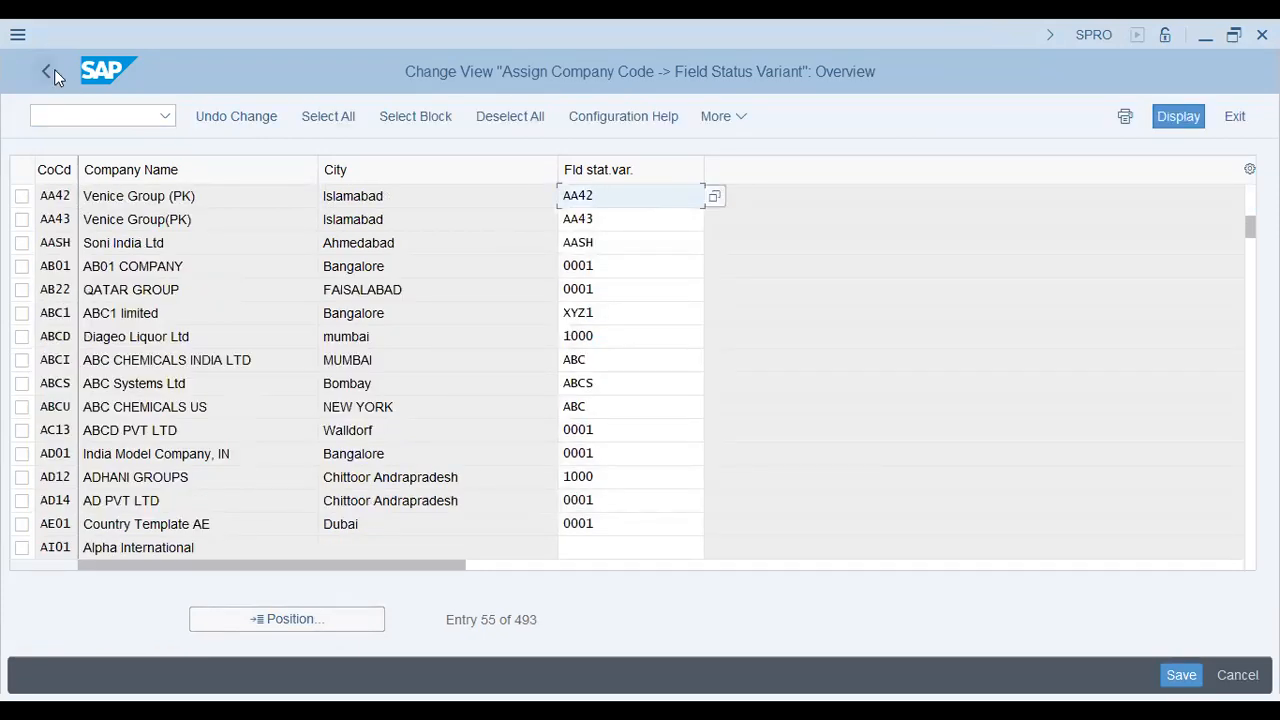
key("F3")
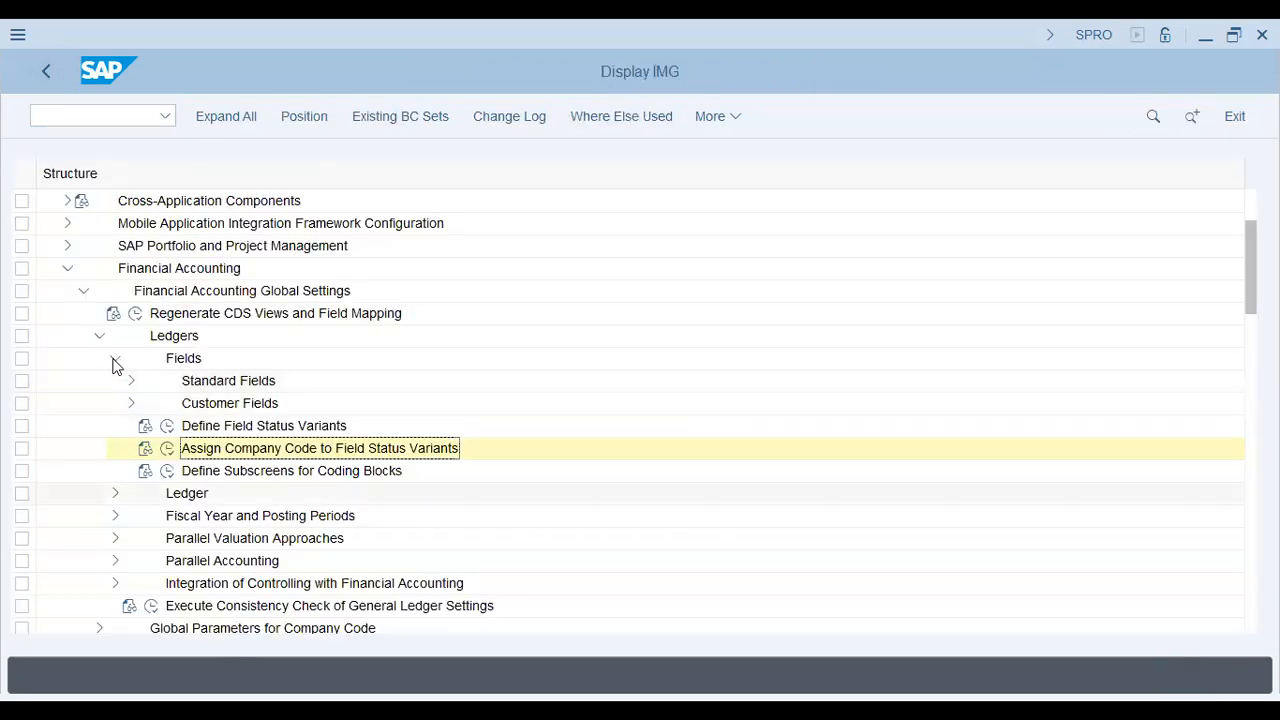
Step: Locate AA42 in the fiscal year variant assignment (OB37) and confirm it uses K4
left_click(115, 358)
left_click(115, 403)
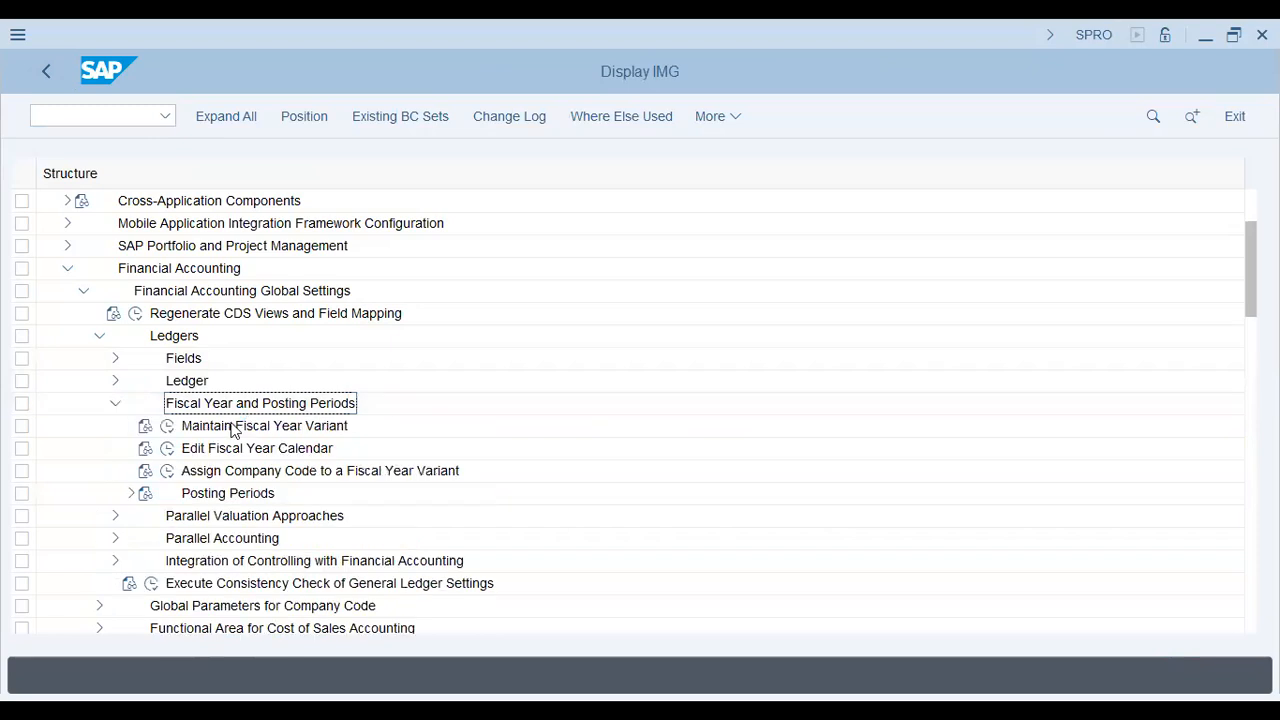
left_click(168, 470)
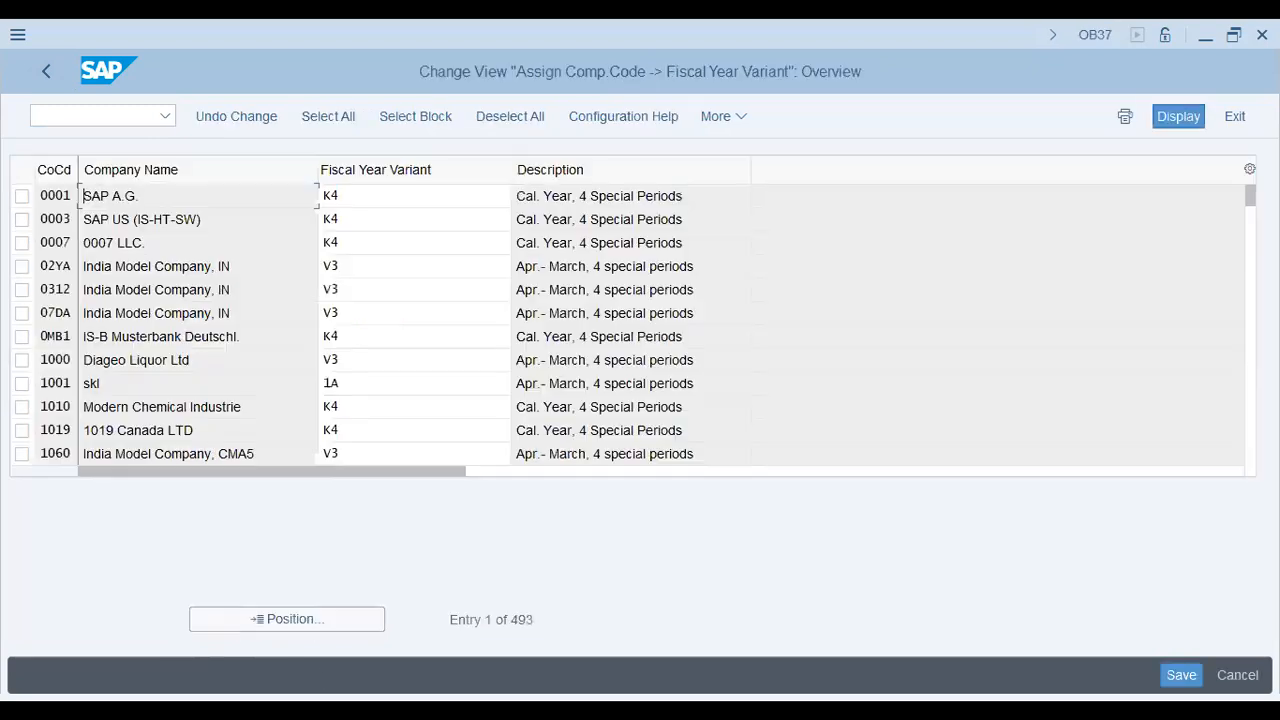
left_click(288, 621)
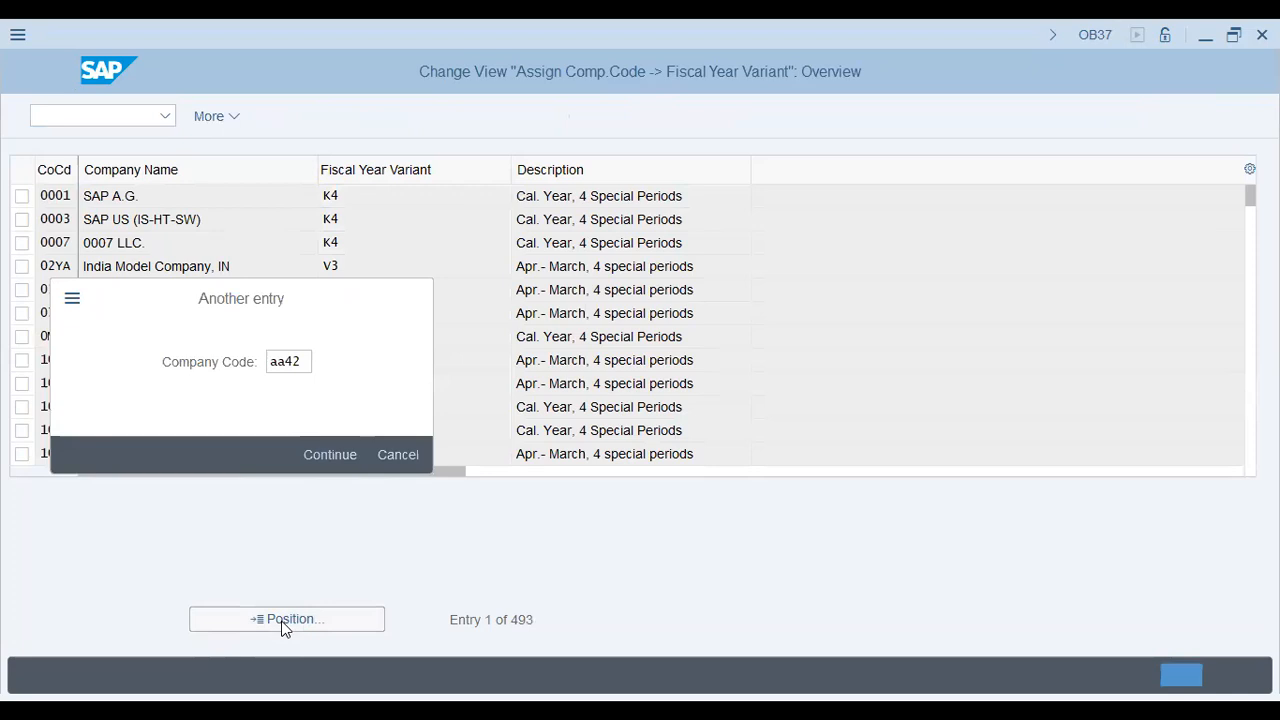
key("Return")
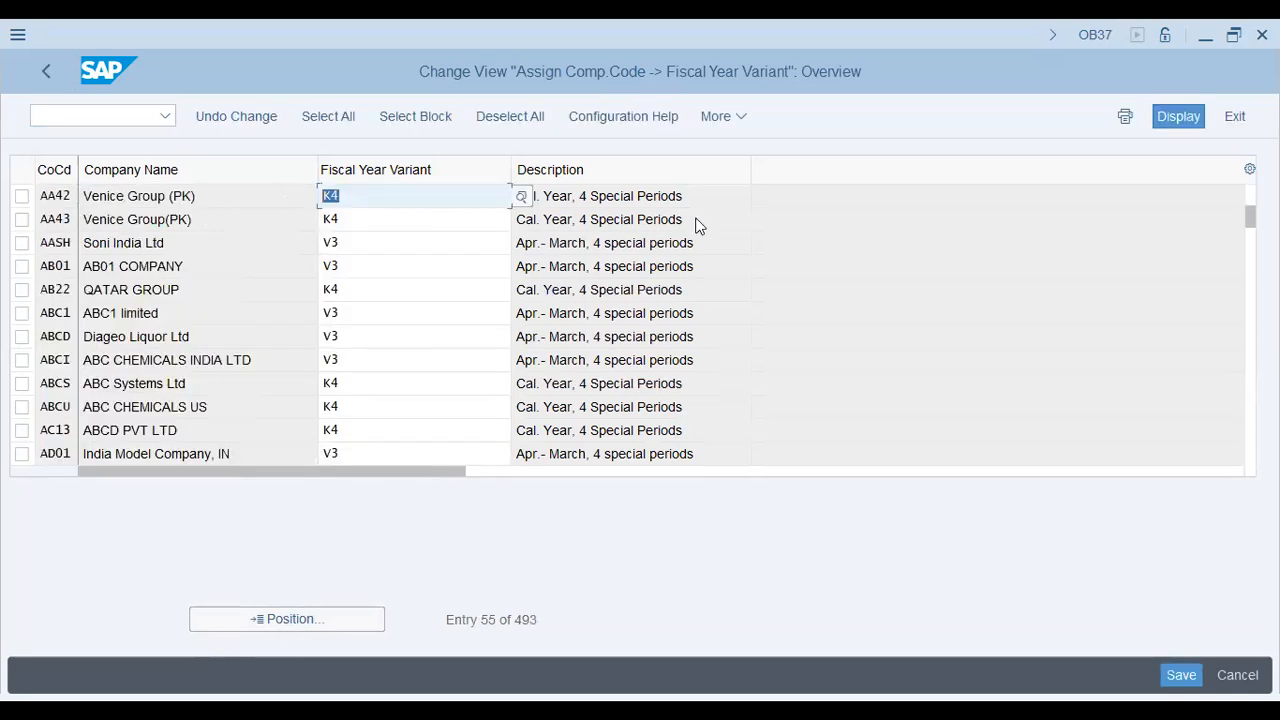
key("Tab")
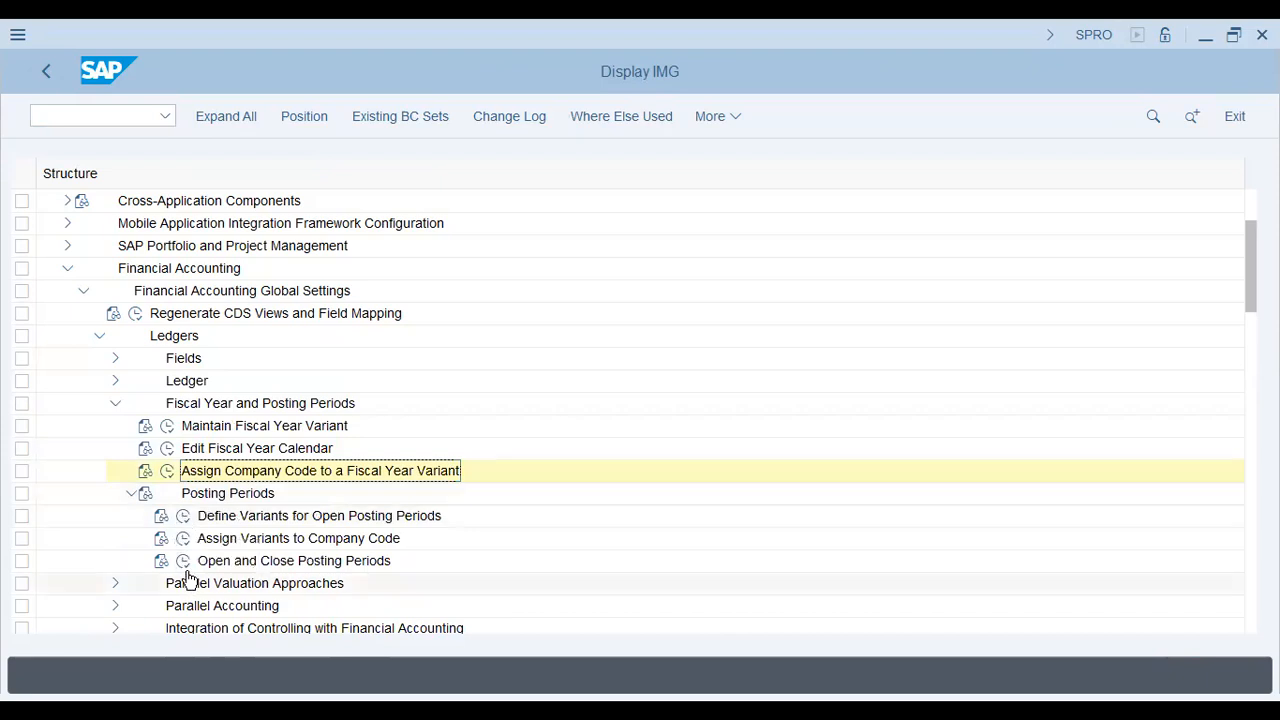
Step: Open posting periods (OB52) for variant AA42
left_click(185, 561)
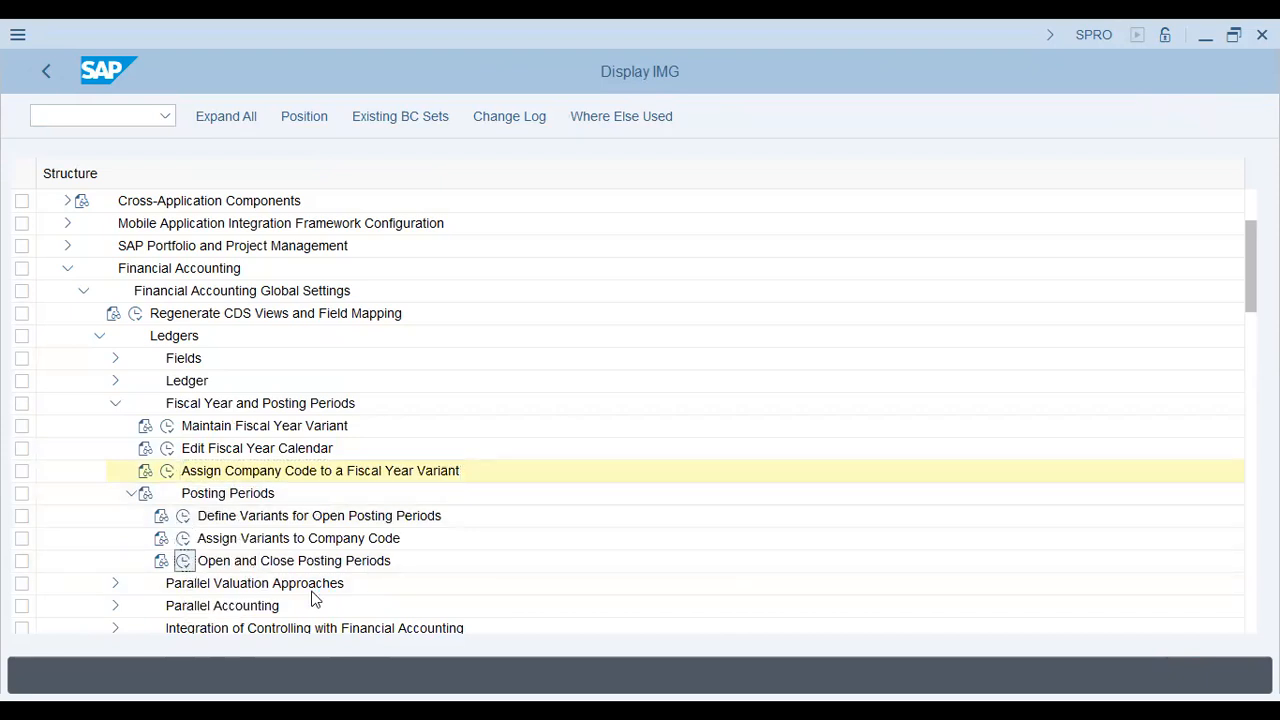
type("aa42")
key("Return")
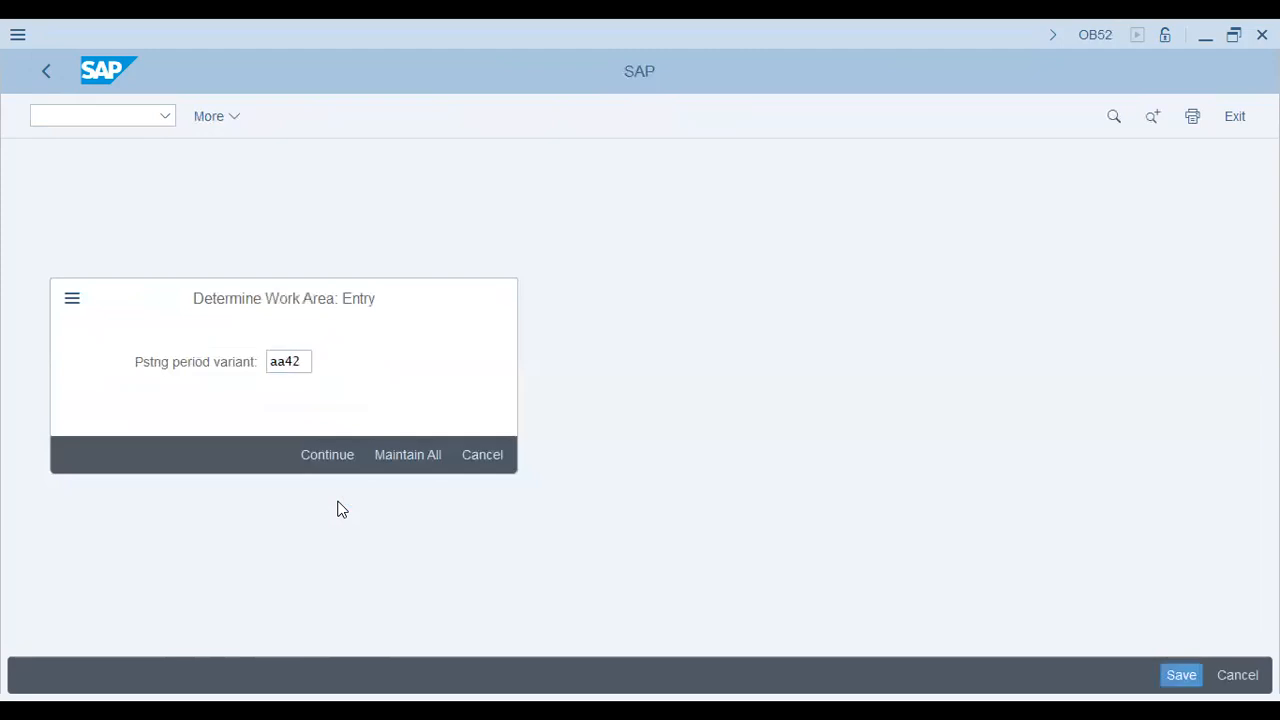
Step: Change the Per.1 From Year from 2022 to 2023 in every account-type row
left_click_drag(511, 256, 580, 254)
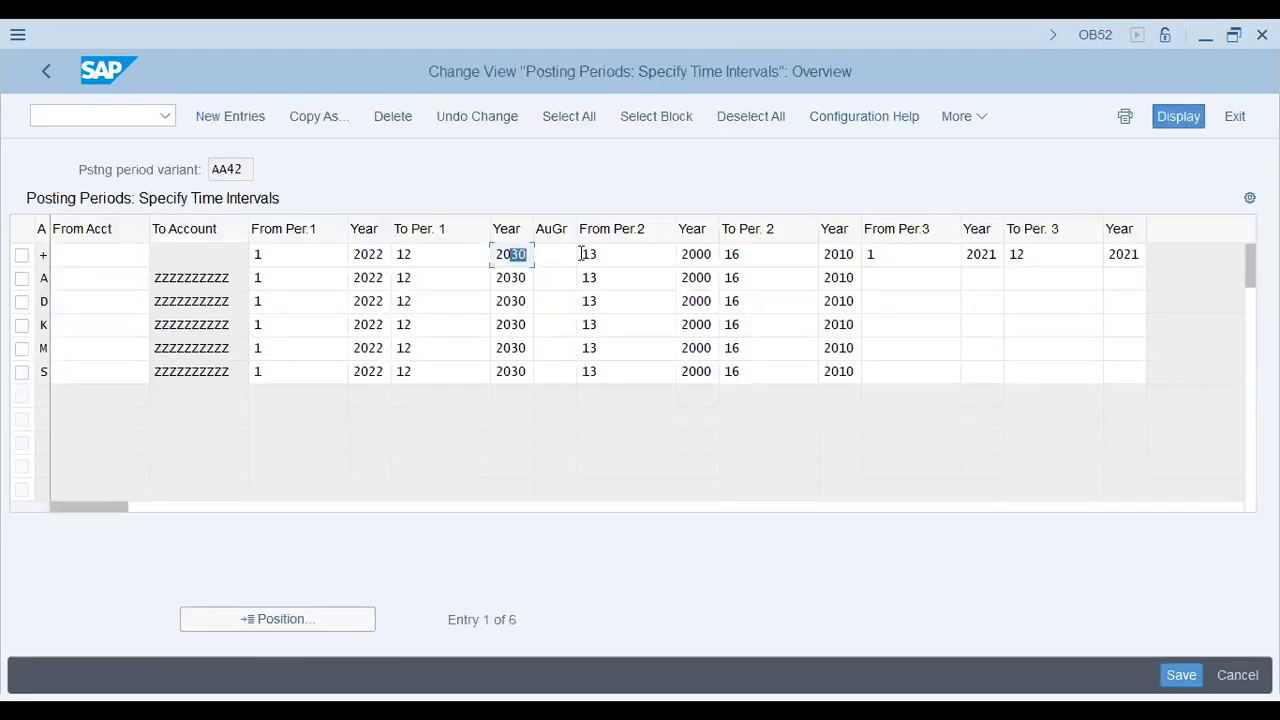
key("shift+Tab")
key("shift+Tab")
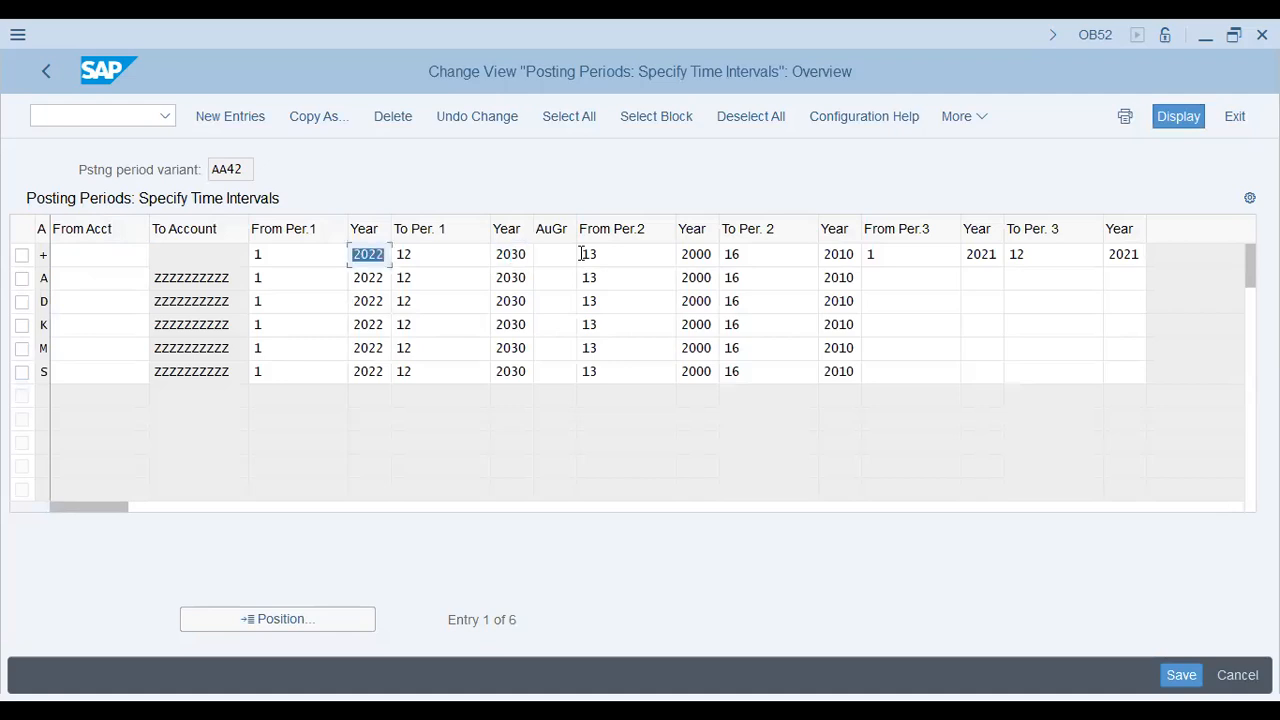
type("2023")
key("Down")
key("BackSpace")
type("3")
key("Down")
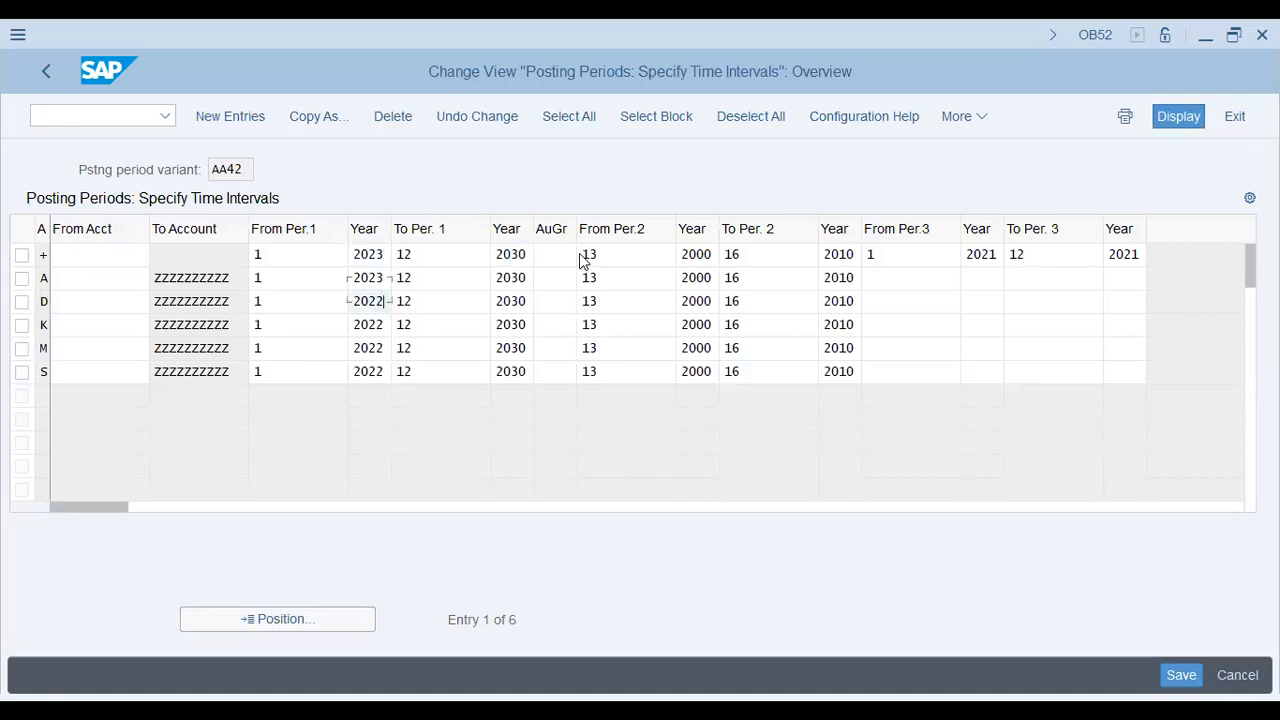
key("BackSpace")
type("£")
key("Down")
key("Up")
key("BackSpace")
type("3")
key("Down")
key("BackSpace")
type("3")
key("Down")
key("BackSpace")
type("3")
key("Down")
key("BackSpace")
type("3")
key("Tab")
key("Tab")
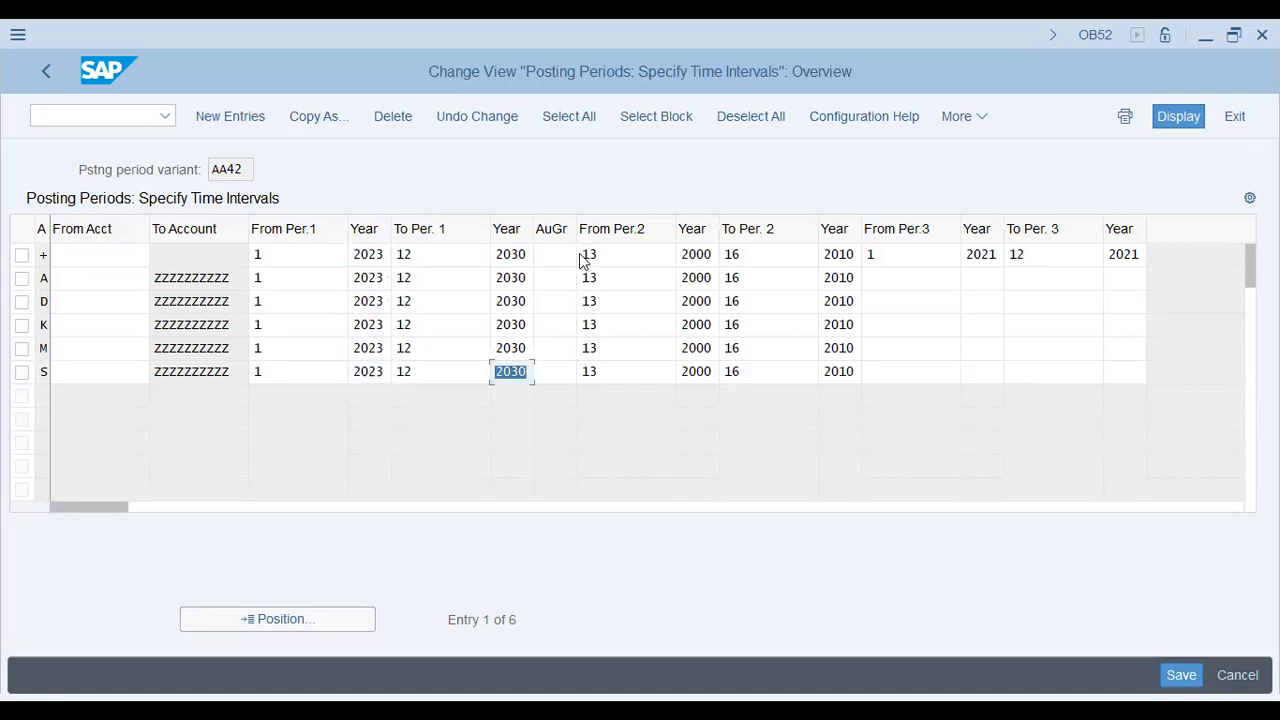
Step: Change the Per.1 To Year from 2030 to 2023 in every account-type row
key("Up")
key("Up")
key("Up")
key("Up")
key("Up")
key("BackSpace")
key("BackSpace")
type("23")
key("Down")
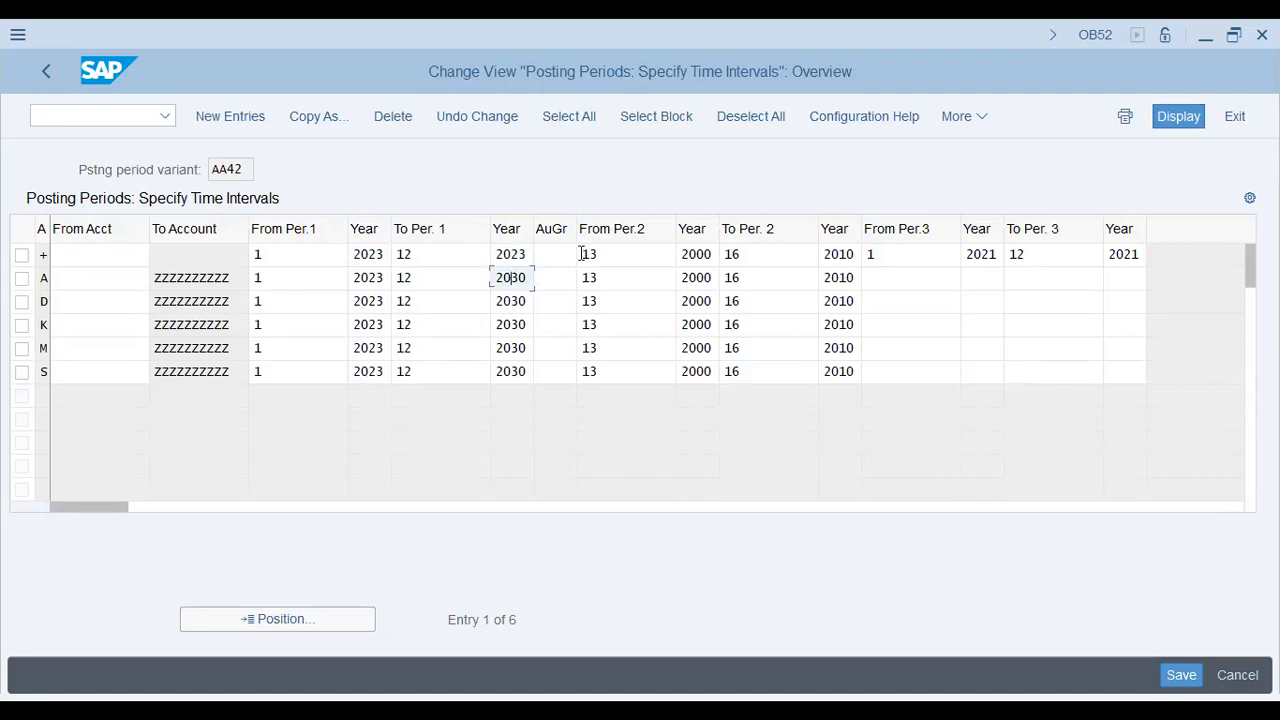
key("shift+Right")
type("23")
key("Down")
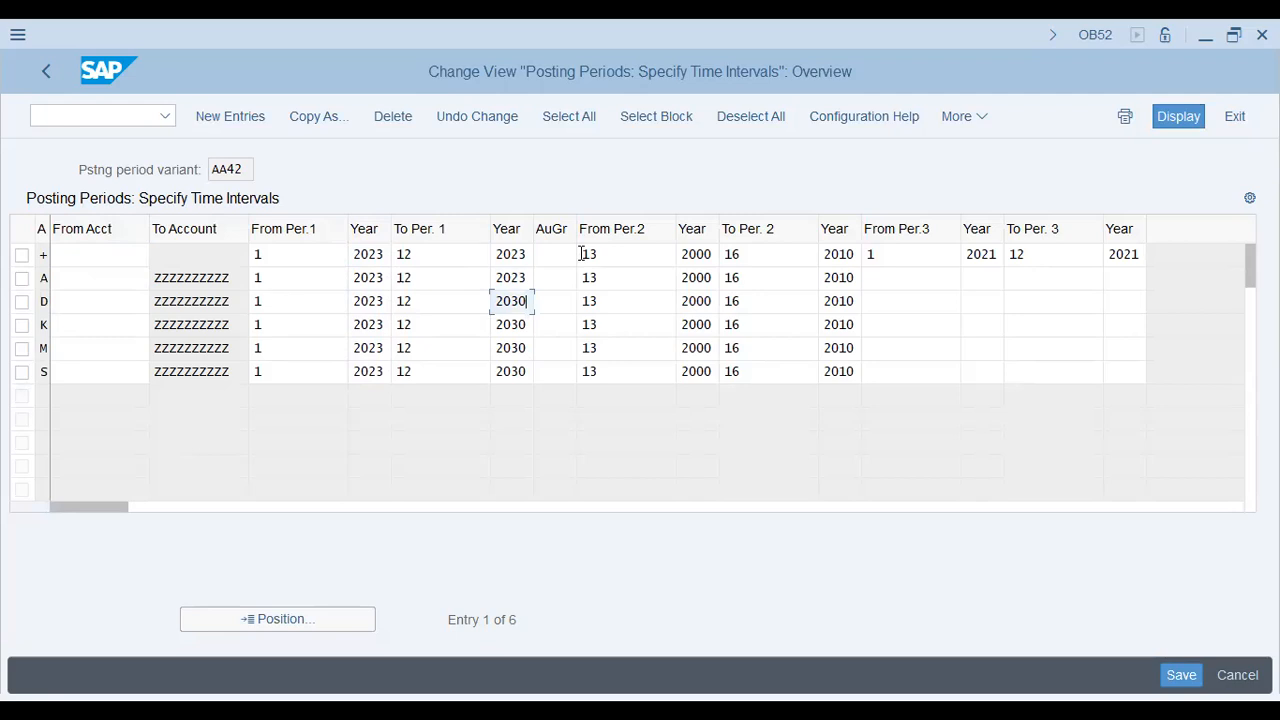
key("shift+Left")
key("shift+Left")
type("23")
key("Down")
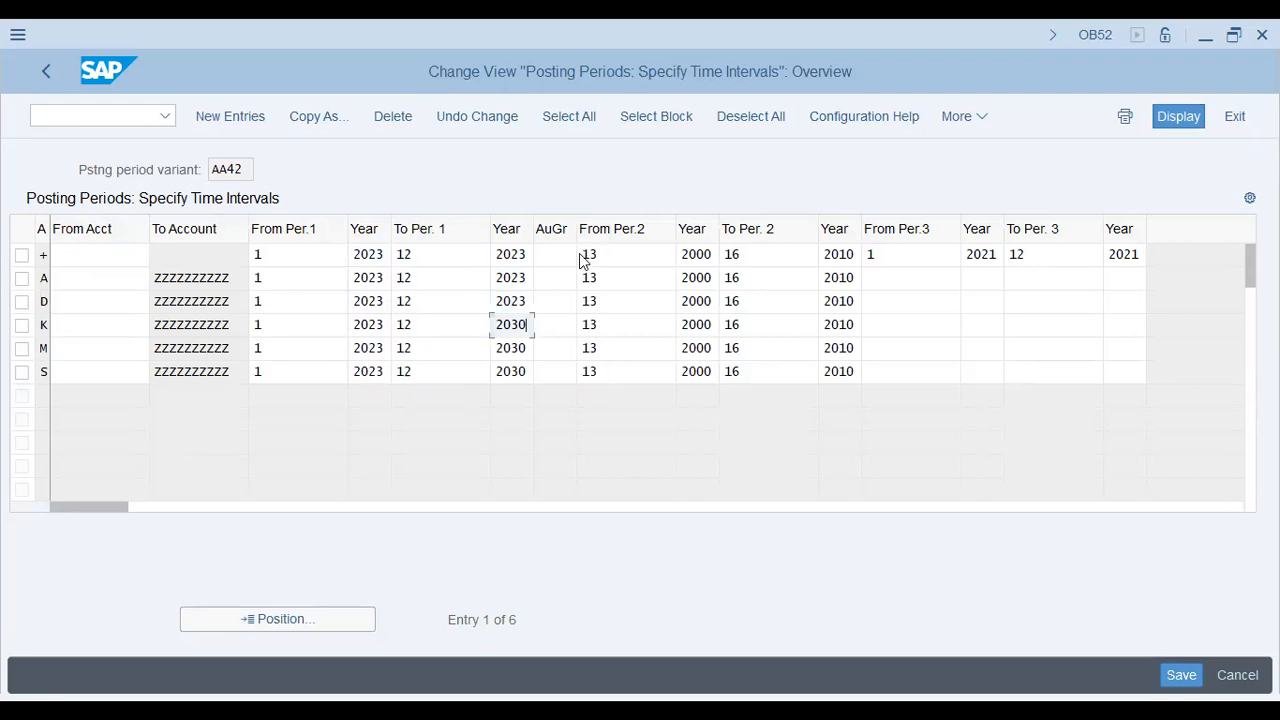
key("shift+Left")
key("shift+Left")
type("23")
key("Down")
key("shift+Left")
key("shift+Left")
type("23")
key("Down")
key("shift+Left")
key("shift+Left")
type("23")
Step: Paste 2023 as the period 13 start year in every row, replacing 2000
key("Tab")
key("Tab")
key("Tab")
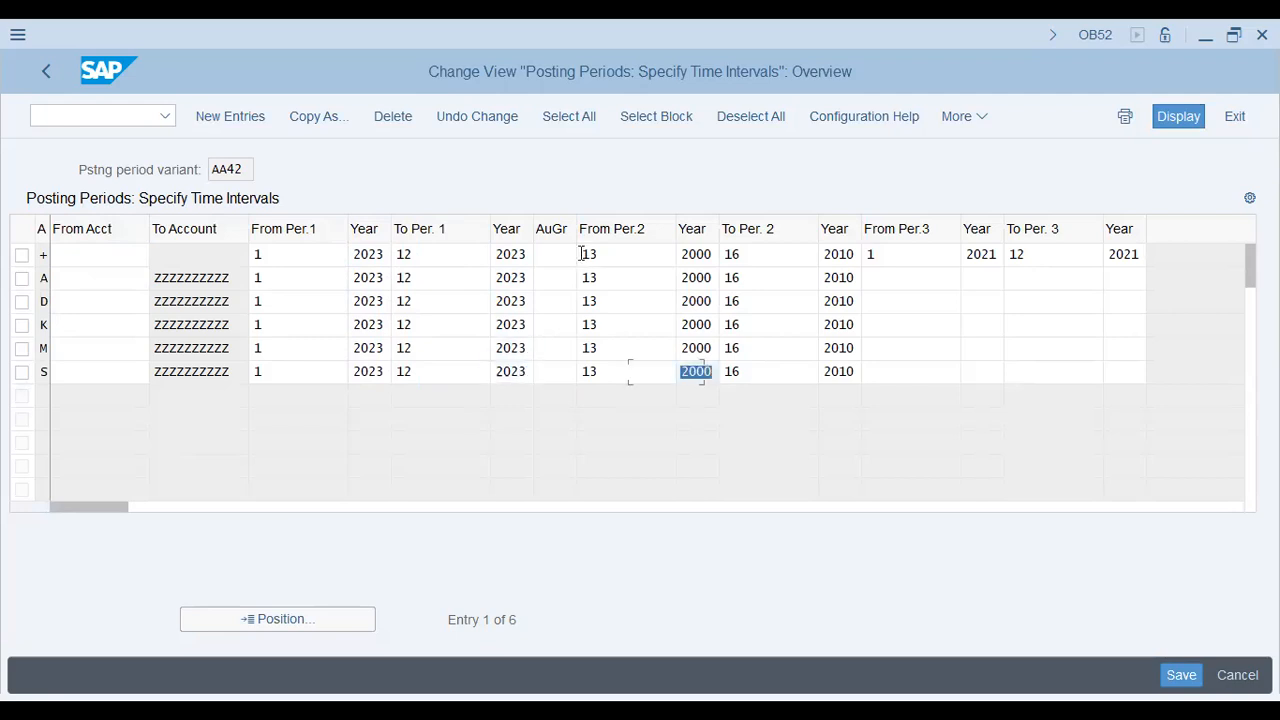
key("shift+Tab")
key("shift+Tab")
key("shift+Tab")
key("ctrl+c")
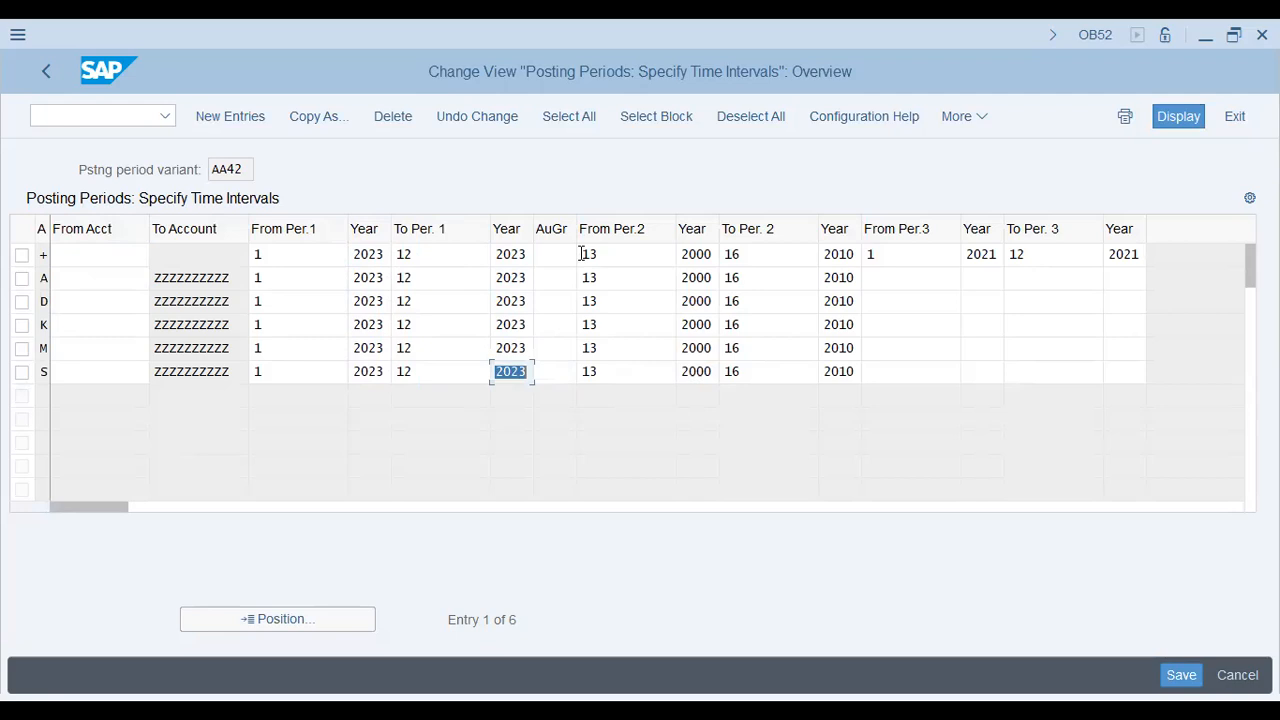
key("Tab")
key("Tab")
key("Tab")
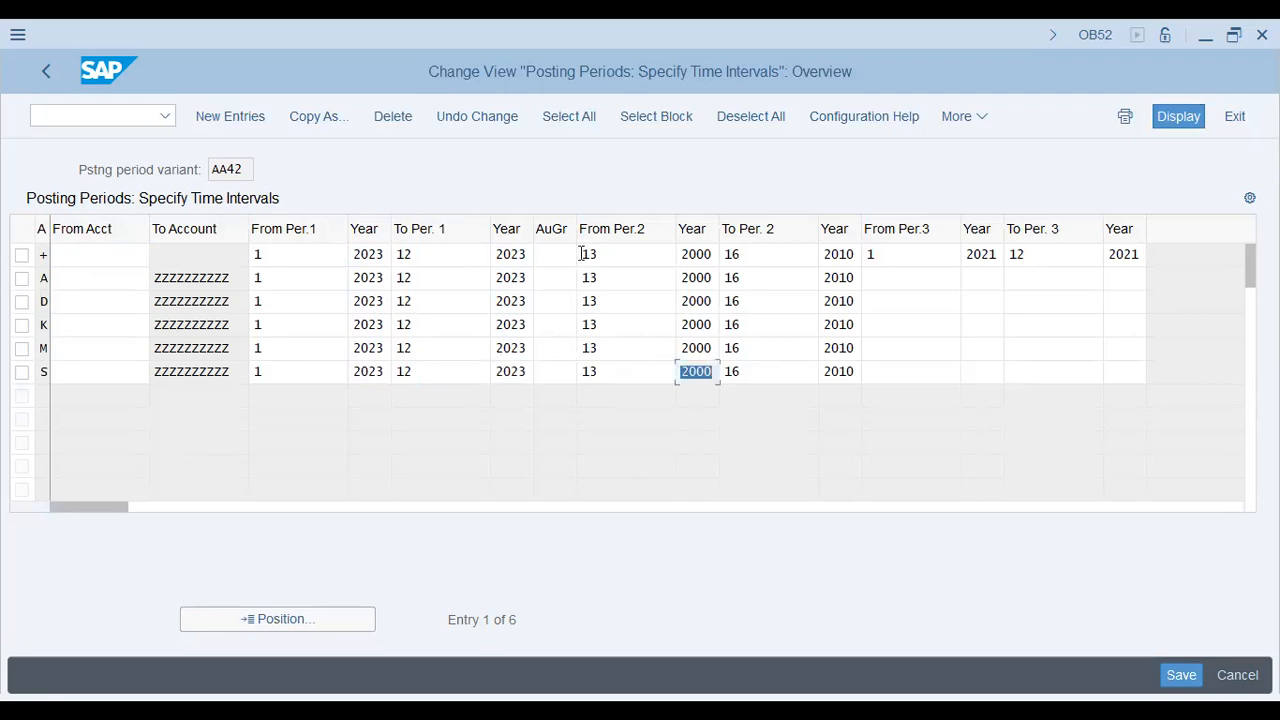
key("ctrl+v")
key("Up")
key("shift+Home")
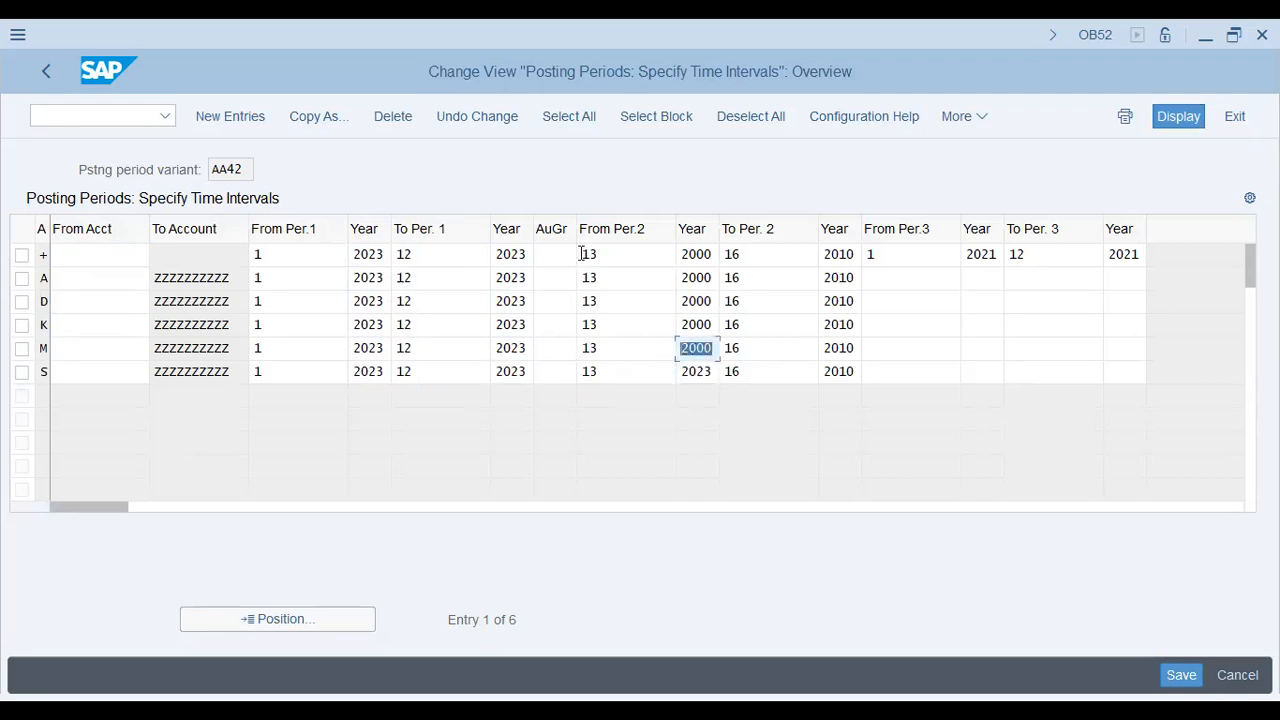
key("ctrl+v")
key("Up")
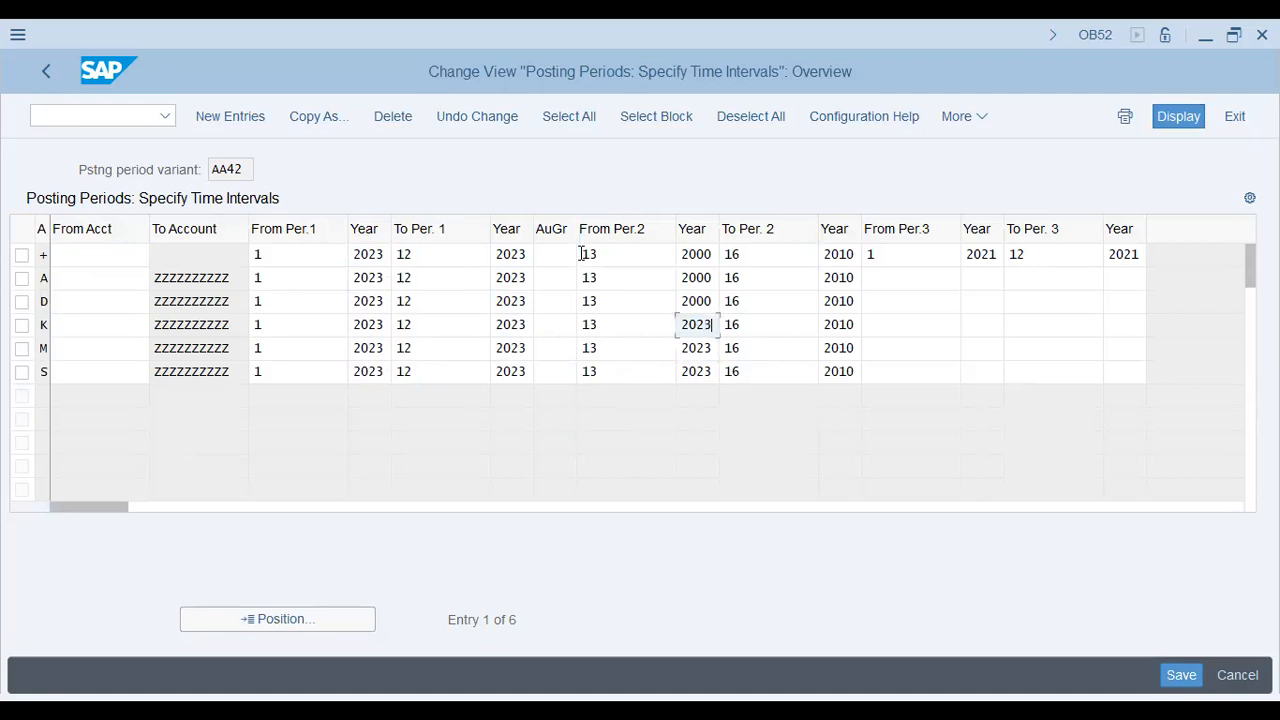
key("shift+Home")
key("ctrl+v")
key("Up")
key("shift+Home")
key("ctrl+v")
key("Up")
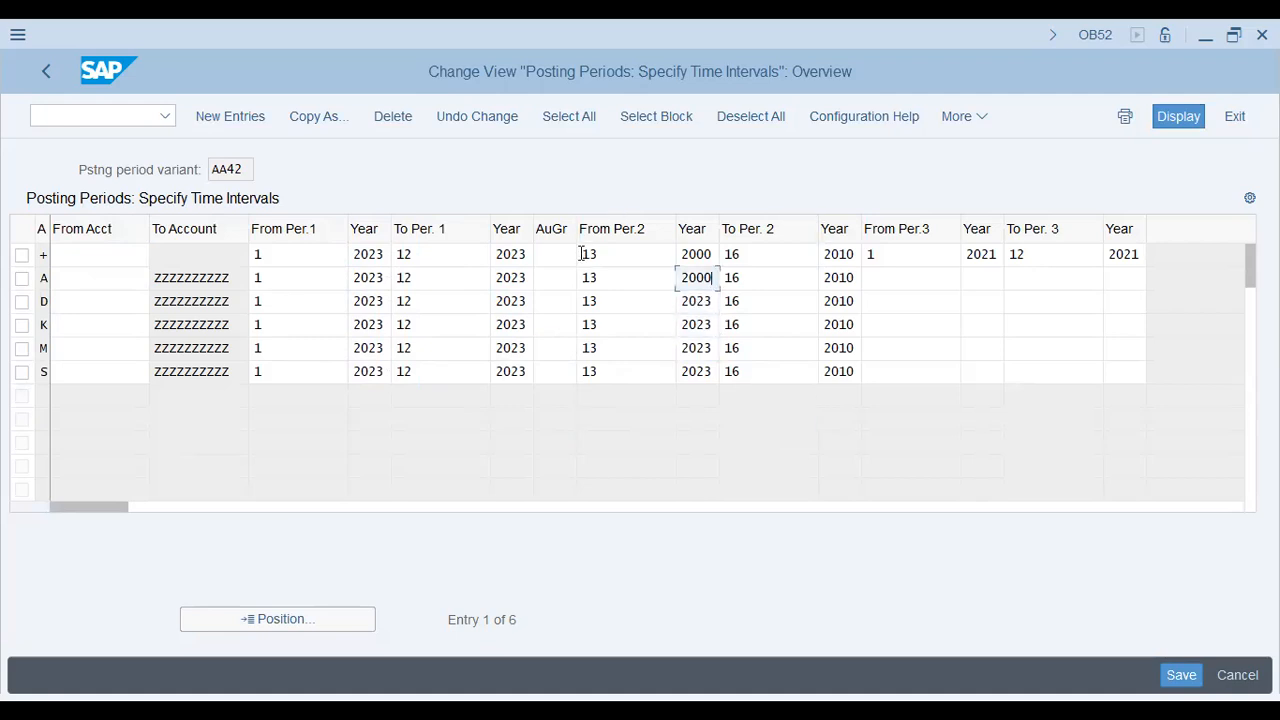
key("shift+Home")
key("ctrl+v")
key("Up")
key("shift+Home")
key("ctrl+v")
Step: Paste 2023 as the period 16 end year in every account-type row
key("Tab")
key("Tab")
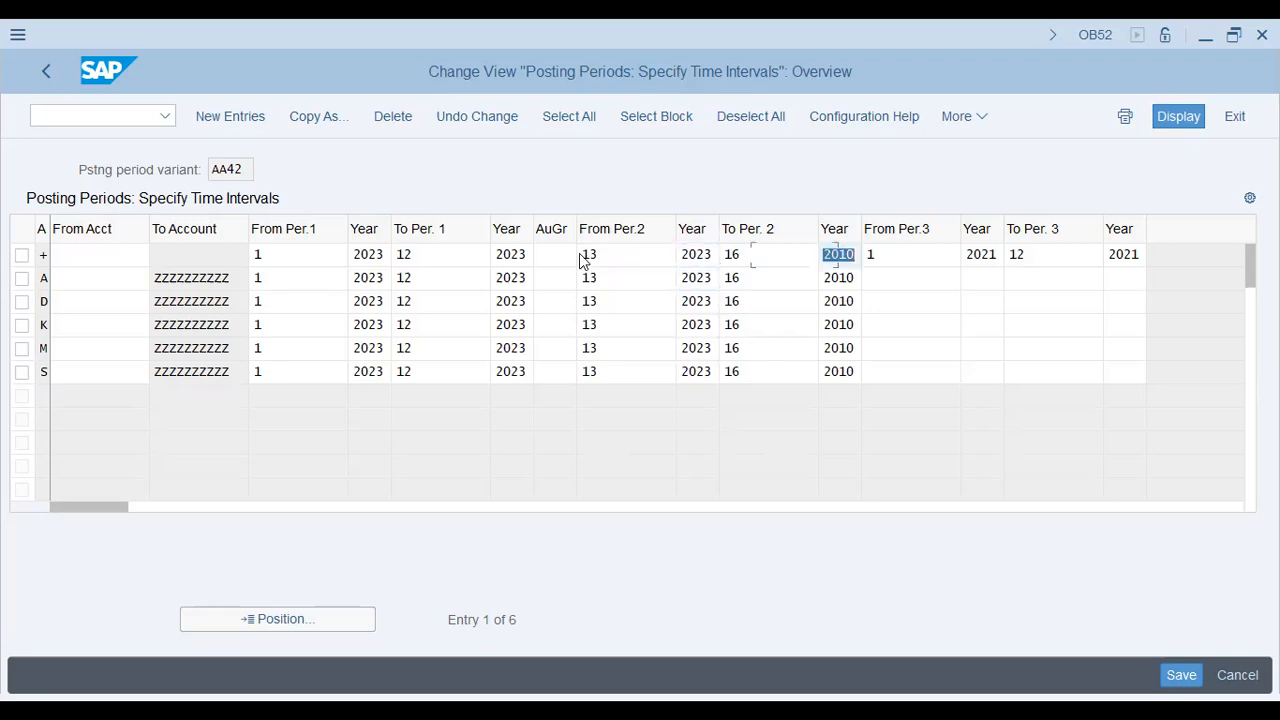
key("ctrl+v")
key("Down")
key("Up")
key("Down")
key("ctrl+v")
key("Down")
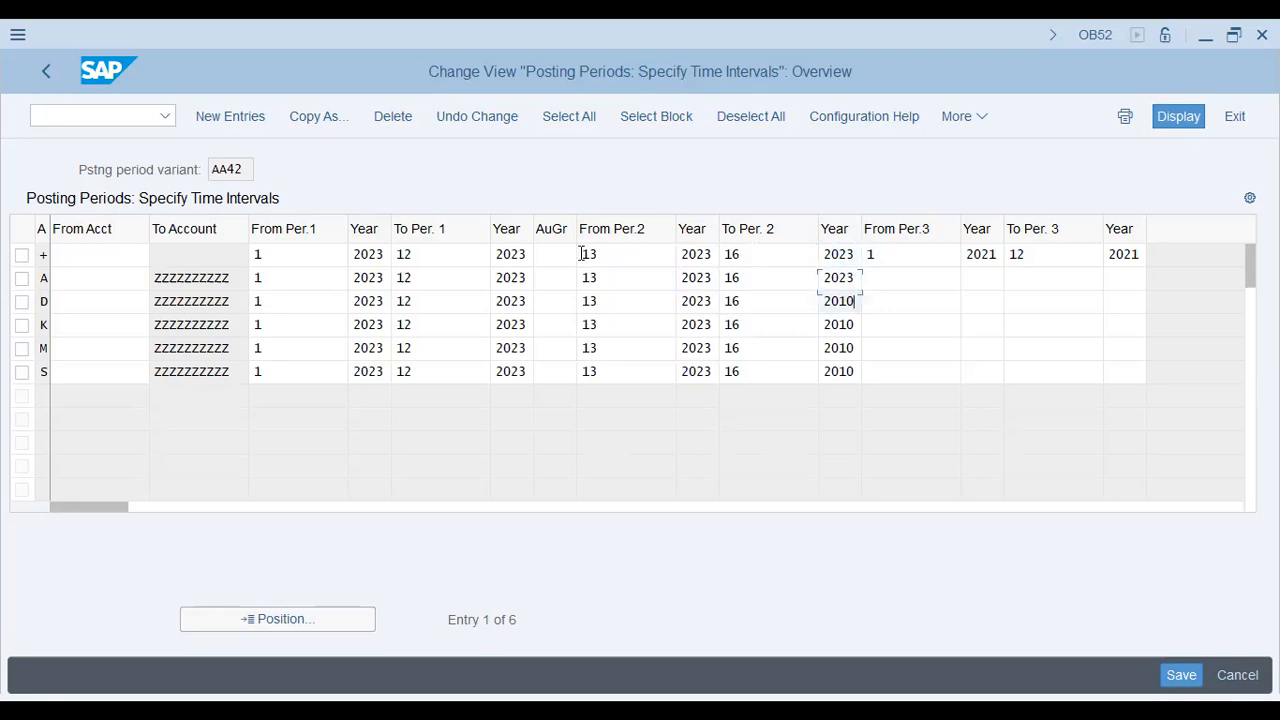
key("ctrl+v")
key("Down")
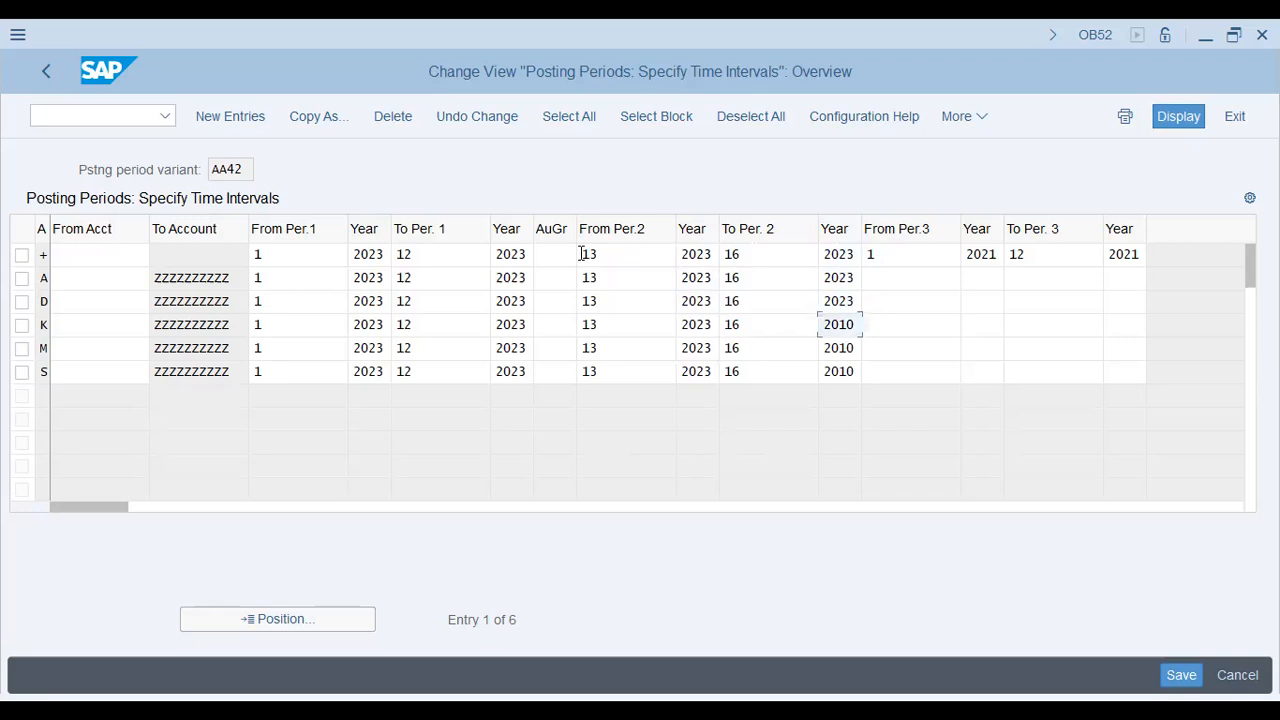
key("ctrl+v")
key("Down")
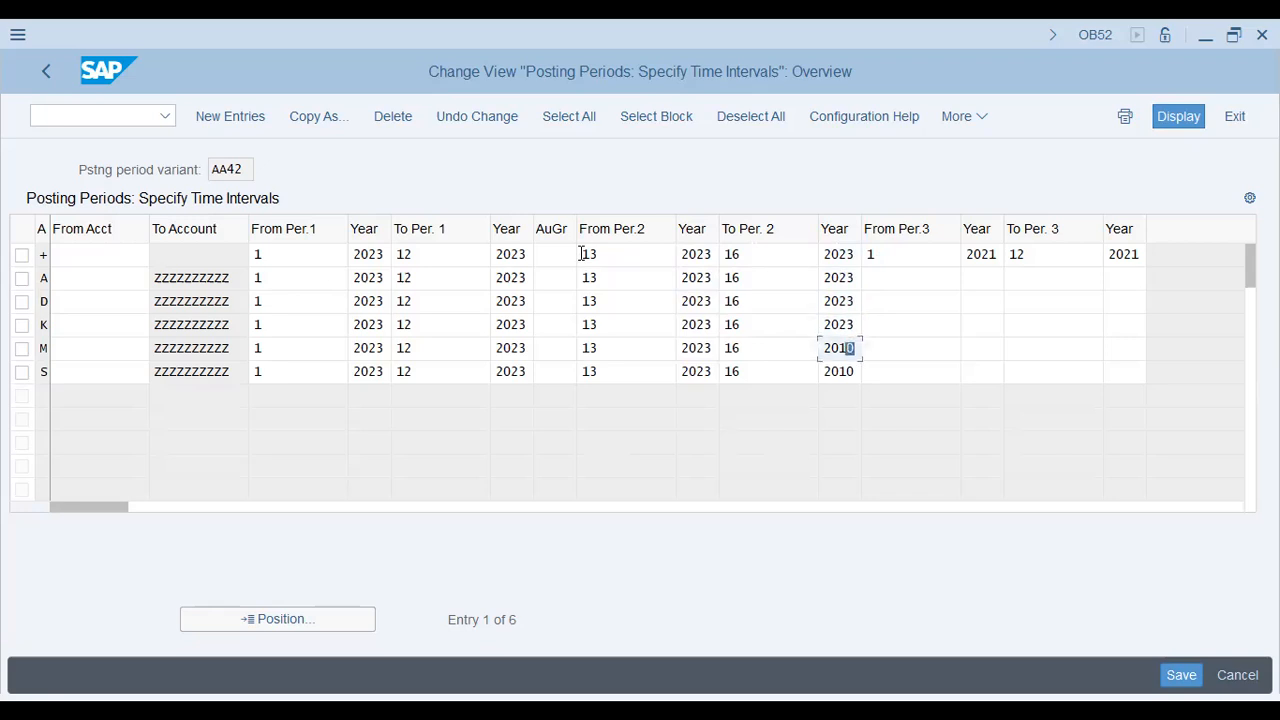
key("ctrl+v")
key("Down")
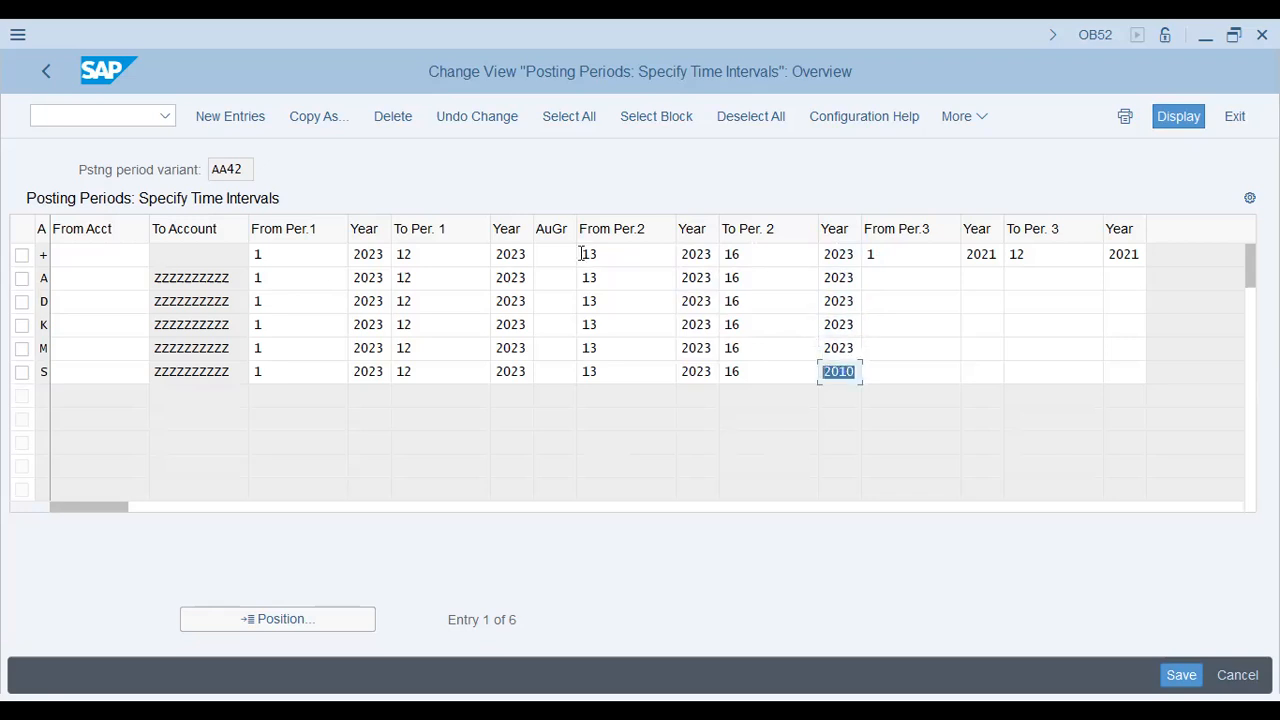
key("ctrl+v")
key("Up")
key("Up")
key("Up")
key("Up")
key("Up")
left_click(585, 255)
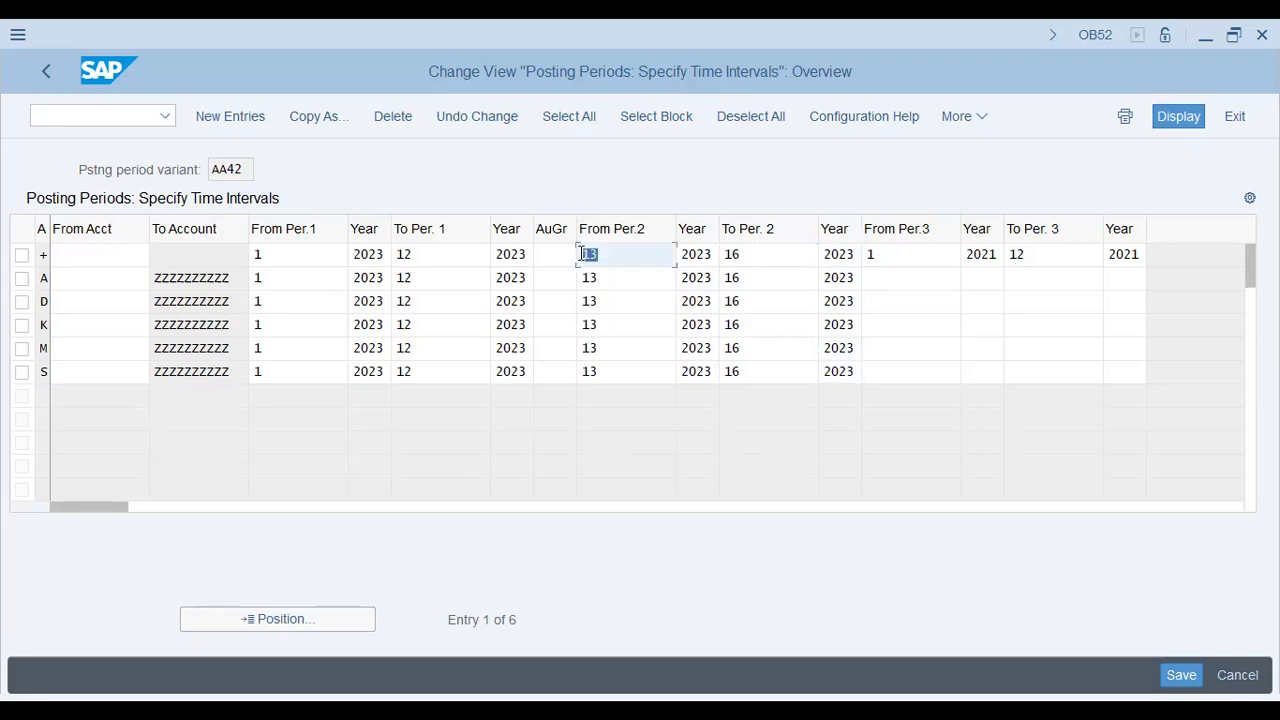
left_click(304, 255)
left_click(425, 254)
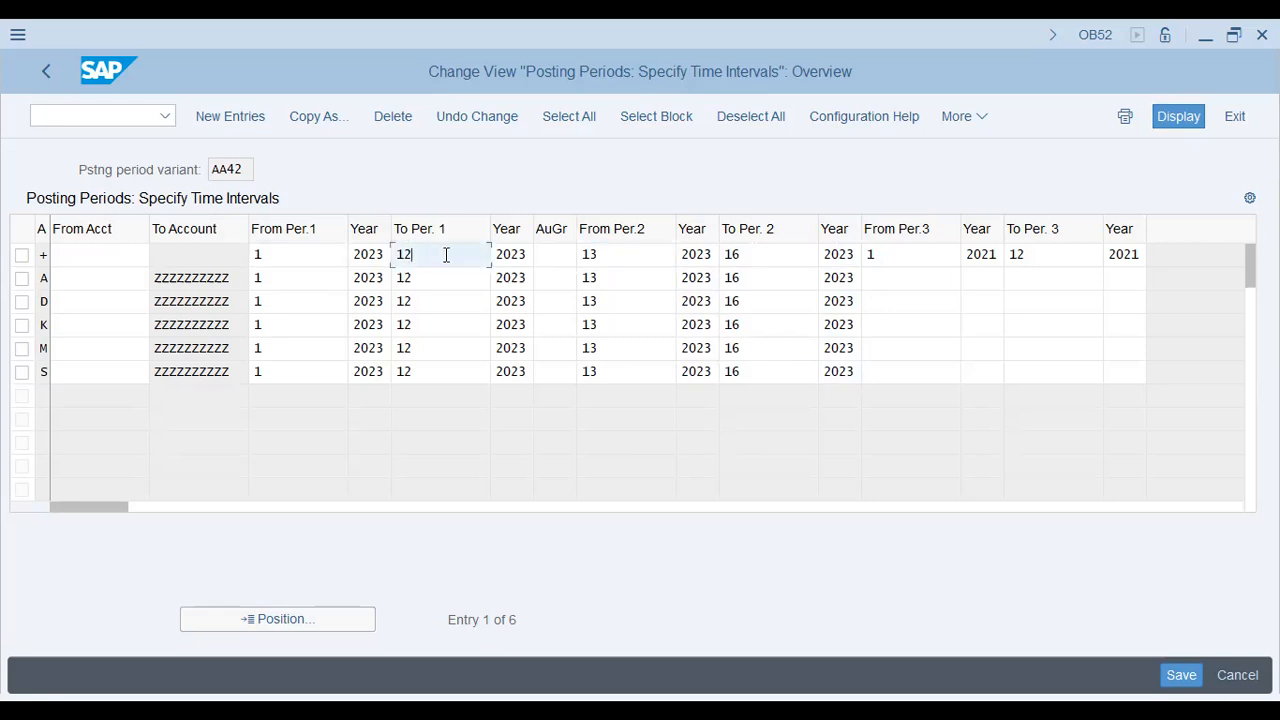
left_click(508, 254)
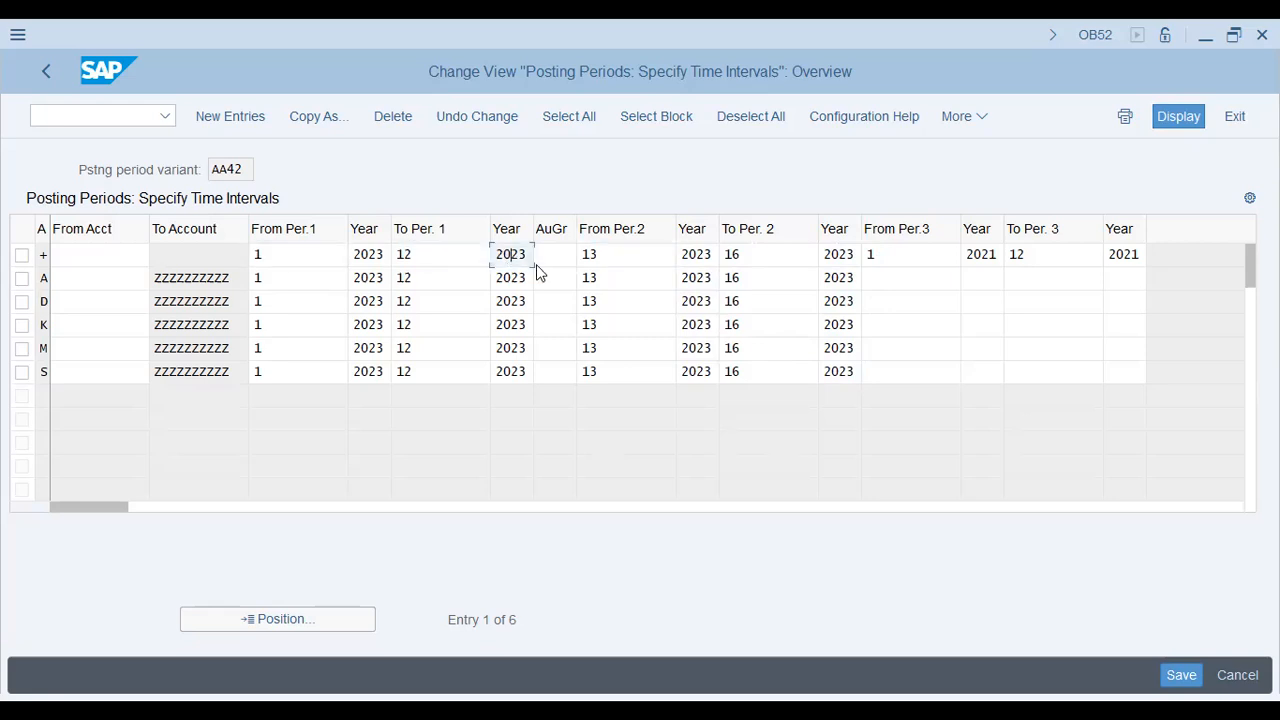
left_click(423, 252)
left_click(317, 263)
left_click(316, 296)
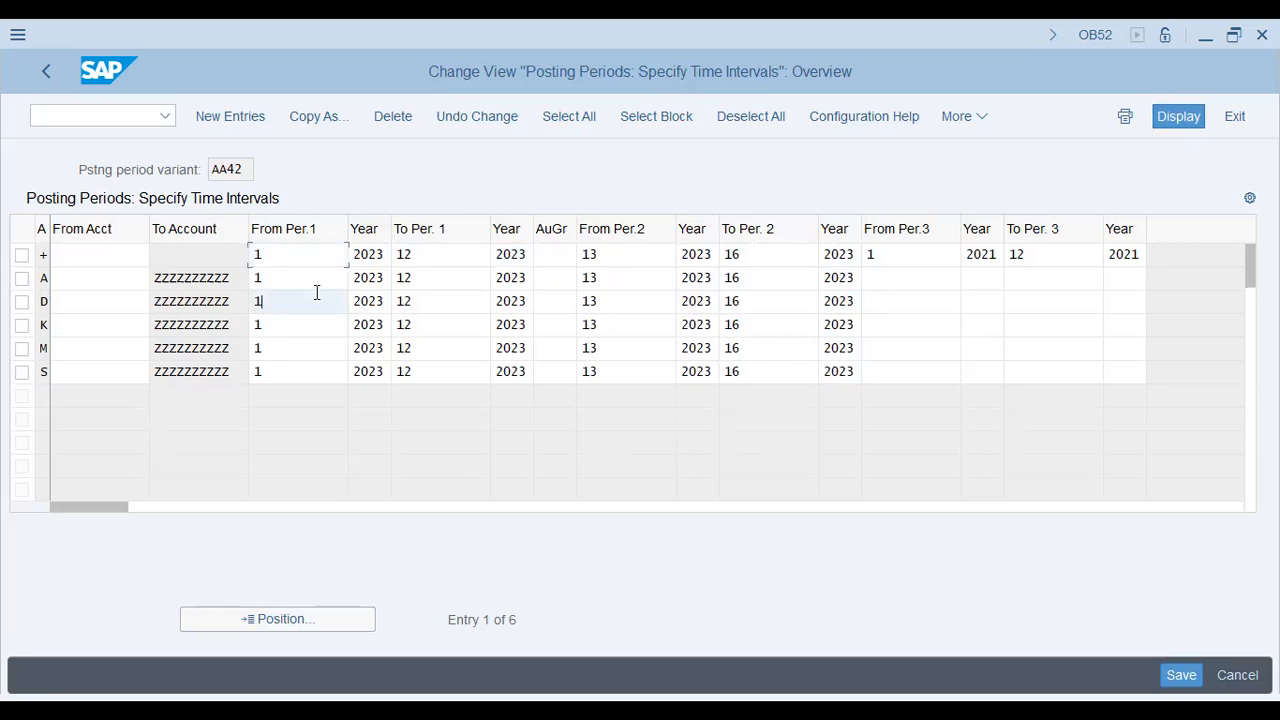
left_click(311, 320)
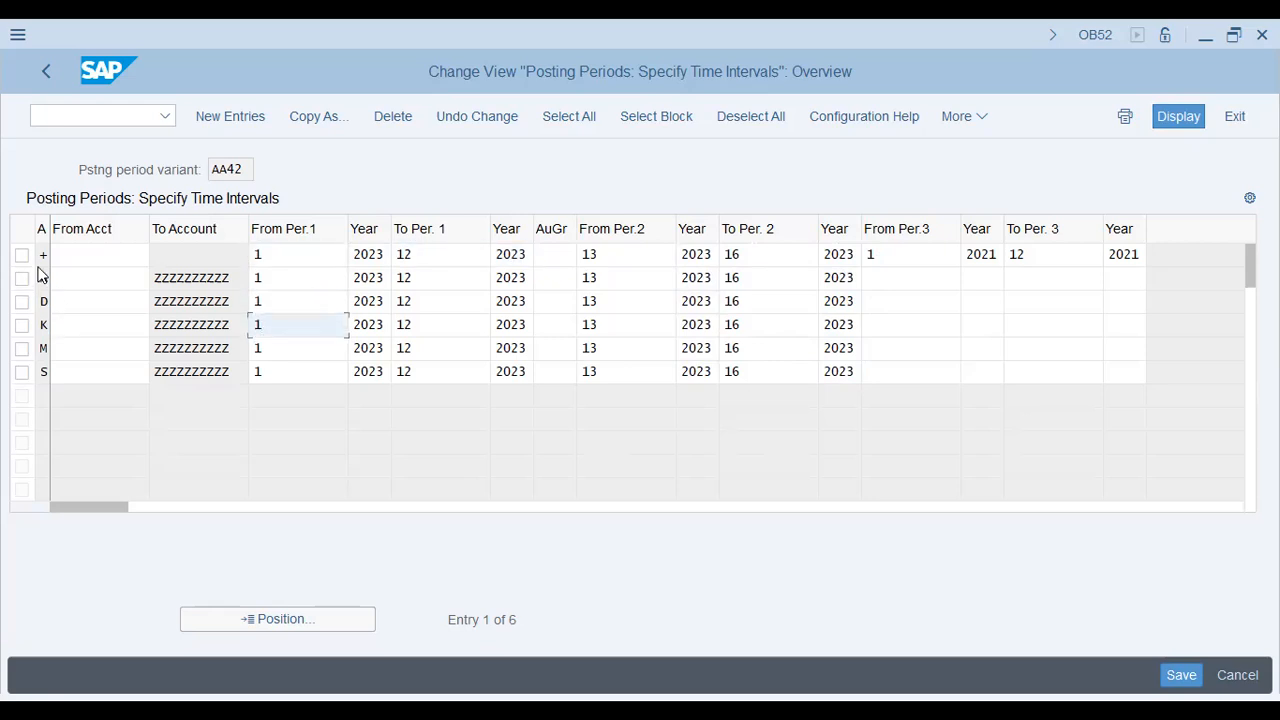
left_click(44, 279)
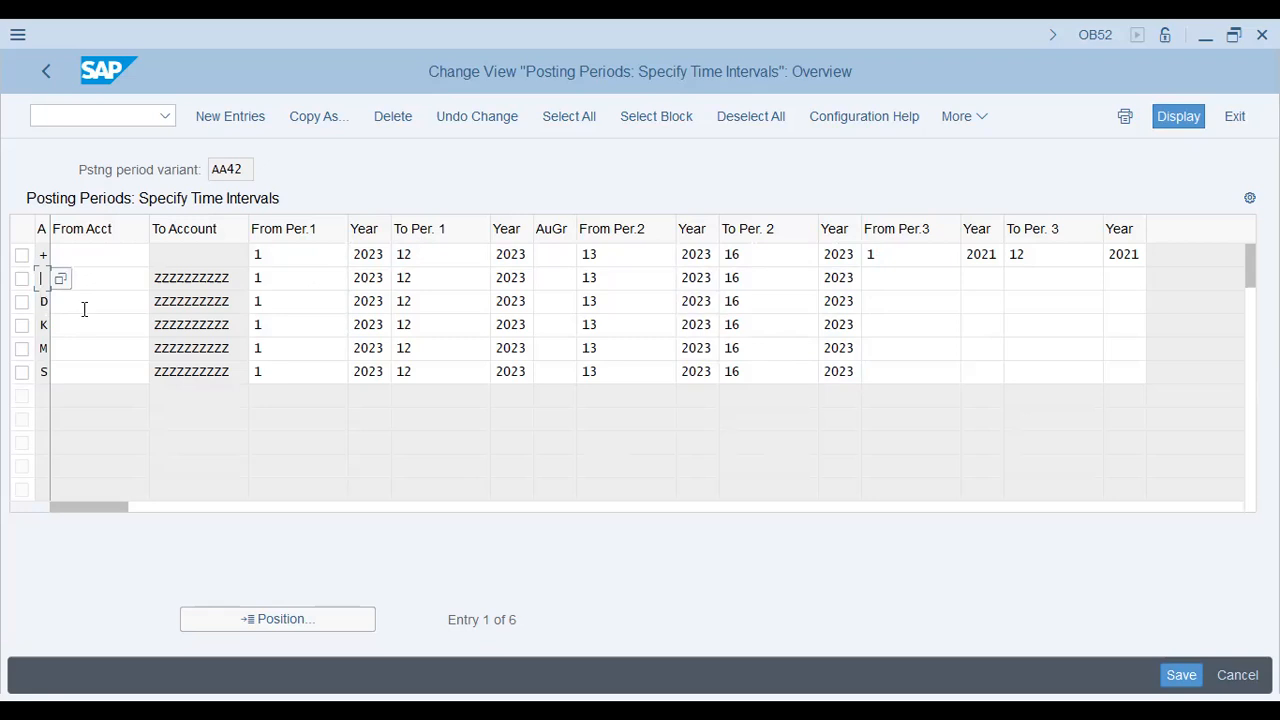
left_click(85, 303)
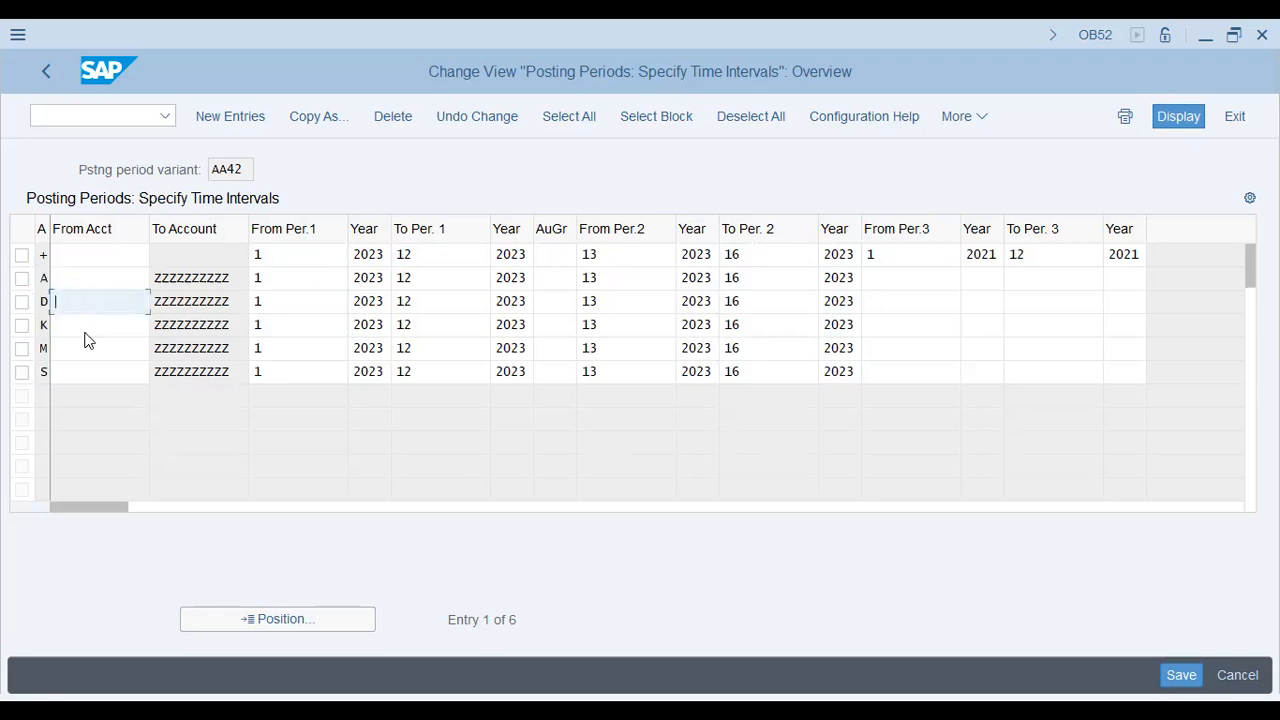
left_click(86, 330)
left_click(87, 349)
left_click(64, 255)
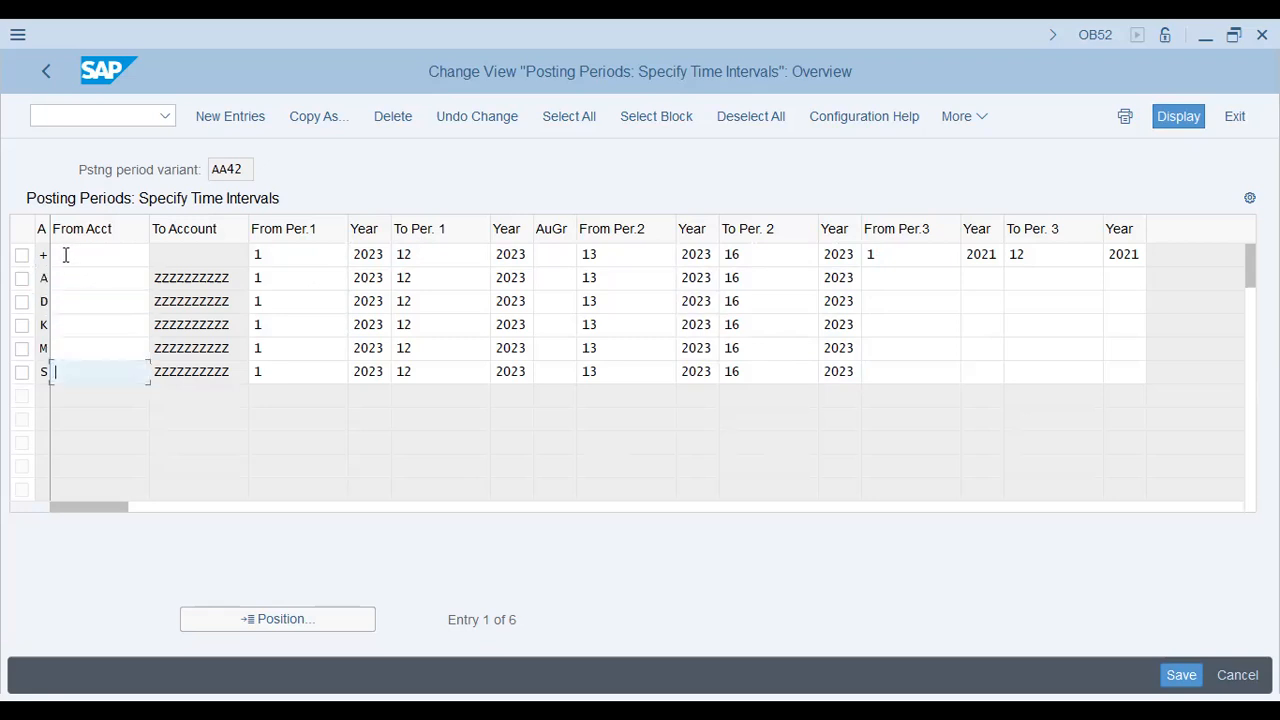
left_click(632, 250)
key("Tab")
key("Tab")
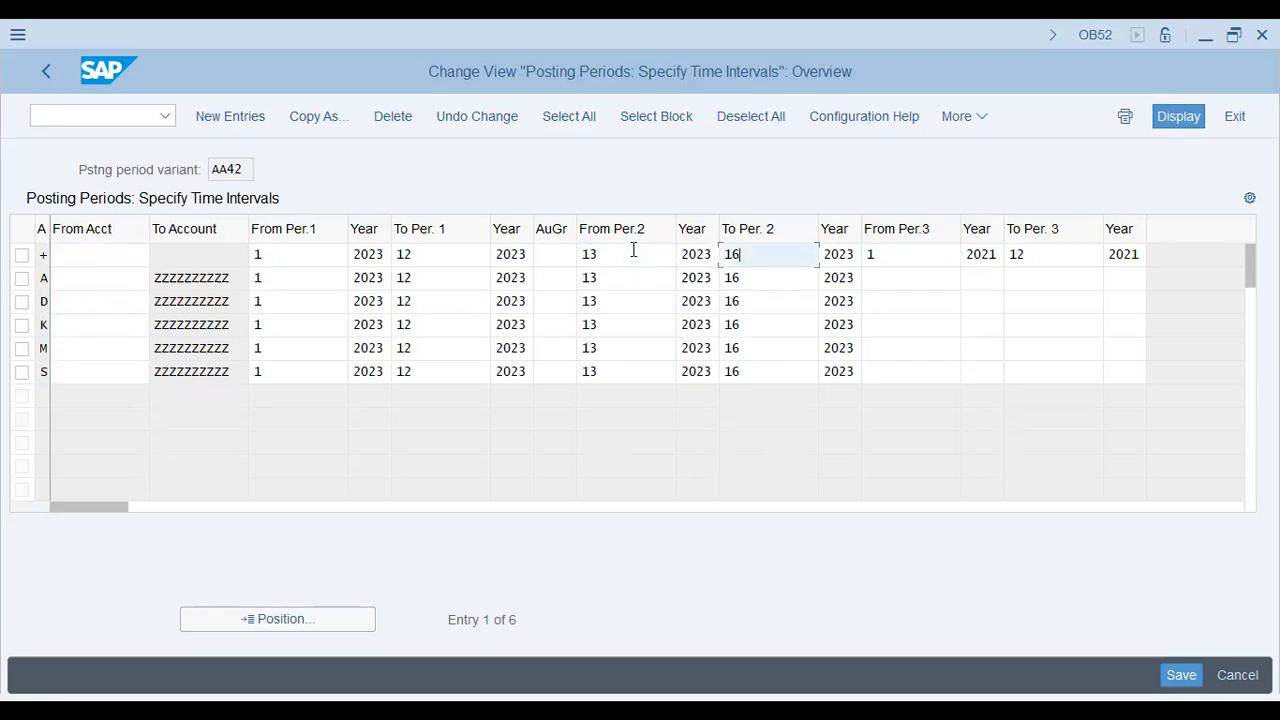
left_click(646, 255)
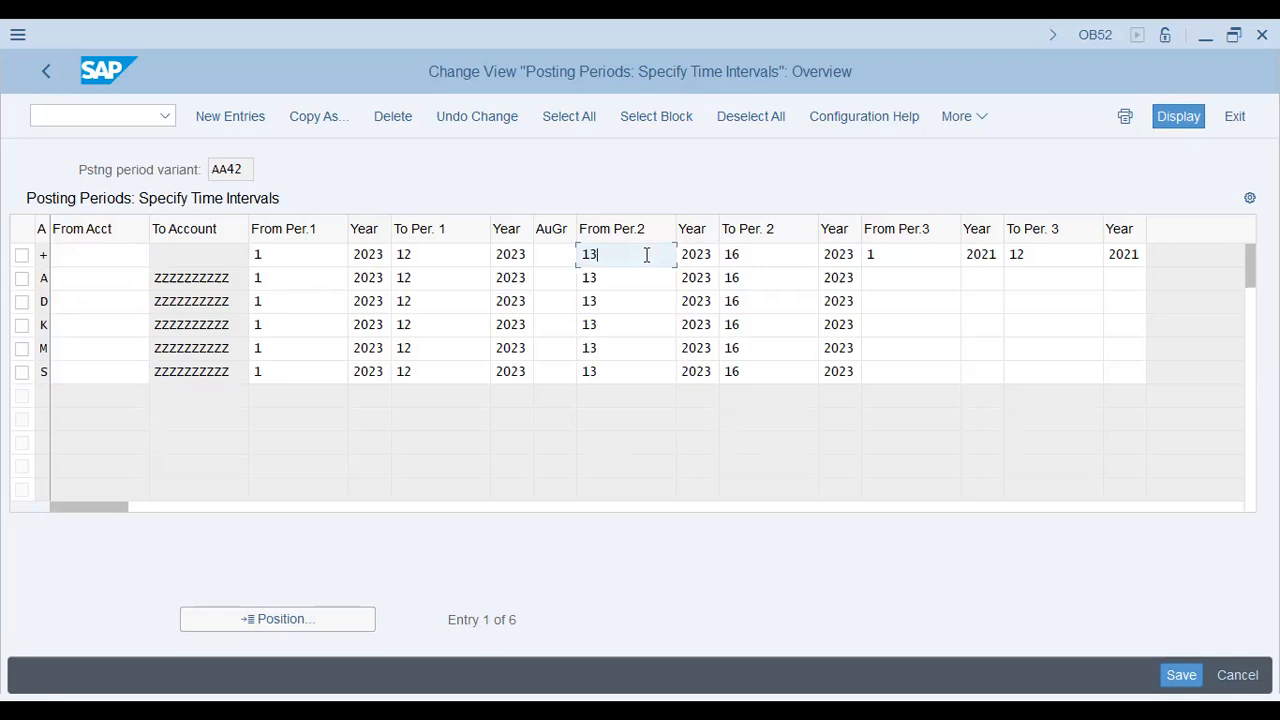
key("Down")
key("Down")
key("Down")
key("Down")
key("Up")
key("Up")
key("Up")
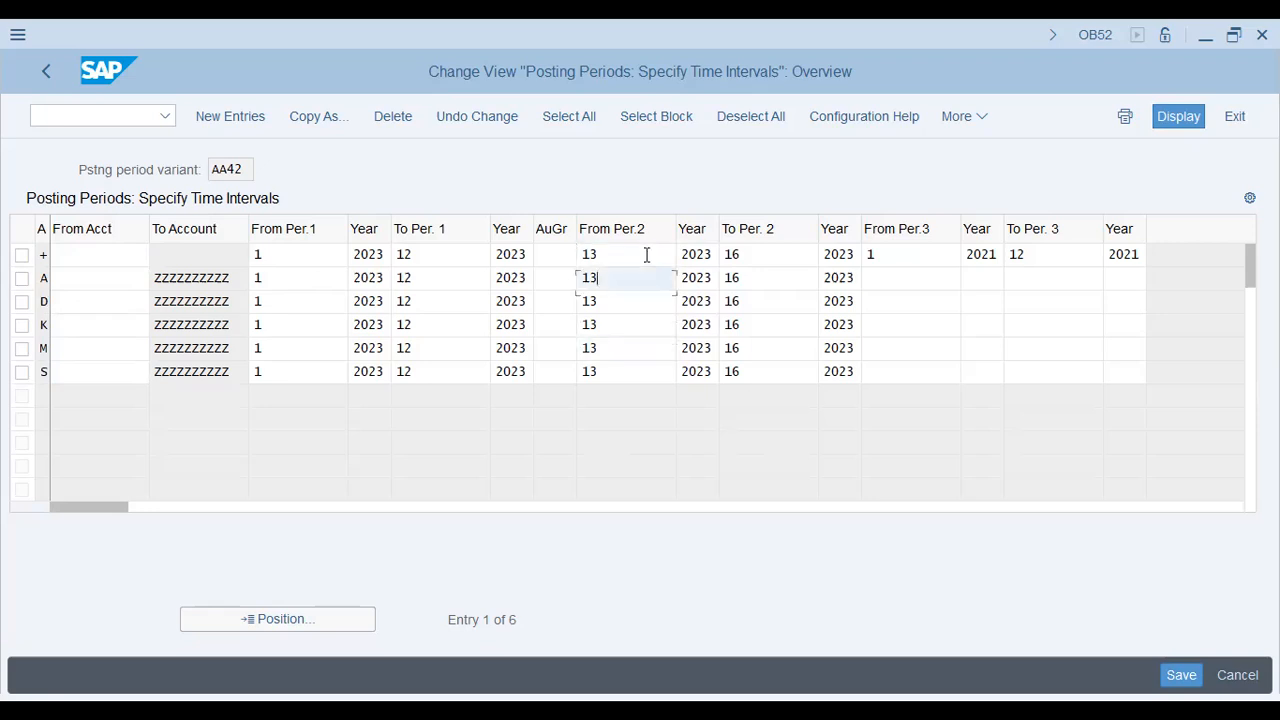
key("Up")
key("Tab")
key("Tab")
key("Tab")
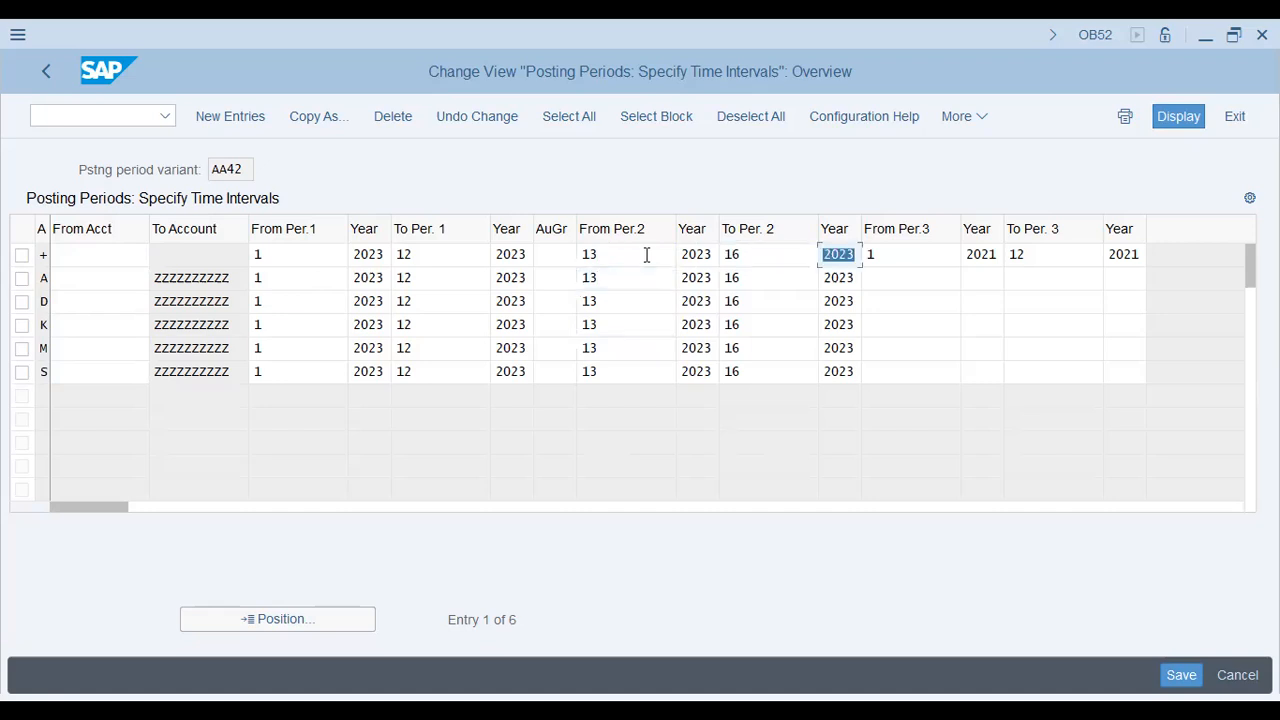
key("shift+Tab")
key("shift+Tab")
key("Left")
key("Left")
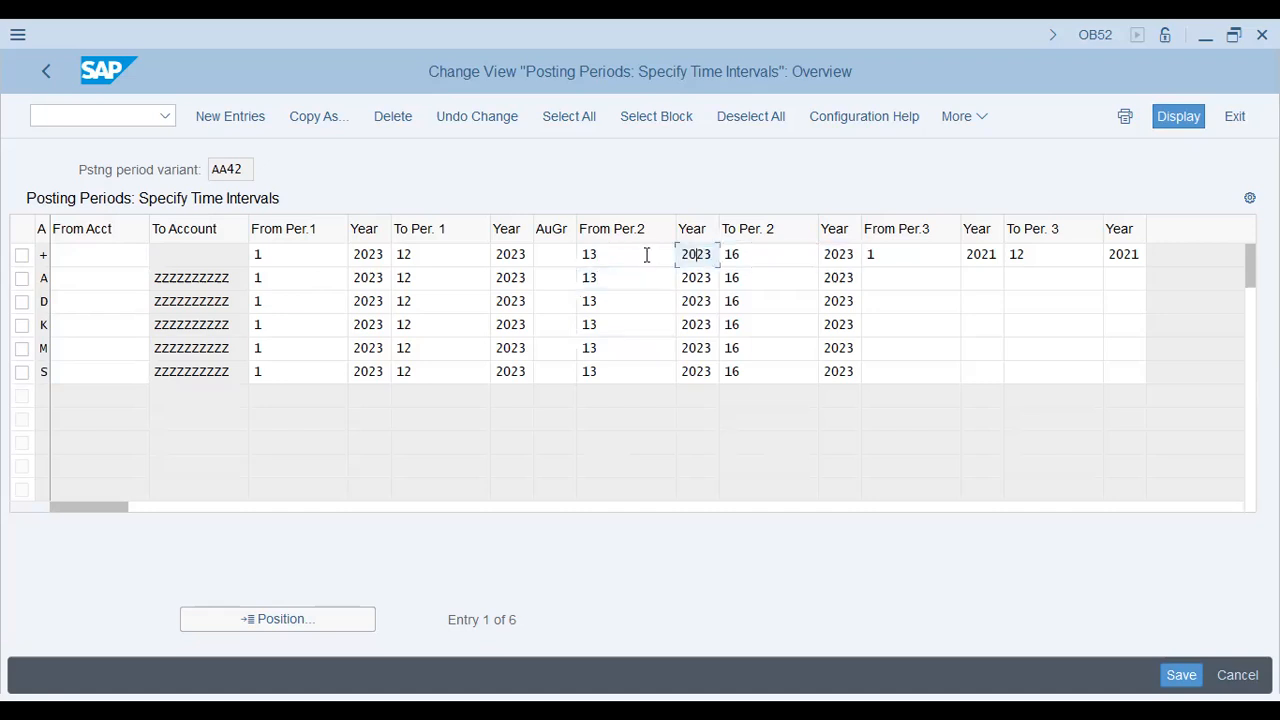
key("shift+Tab")
key("shift+Tab")
key("shift+Tab")
key("shift+Tab")
key("End")
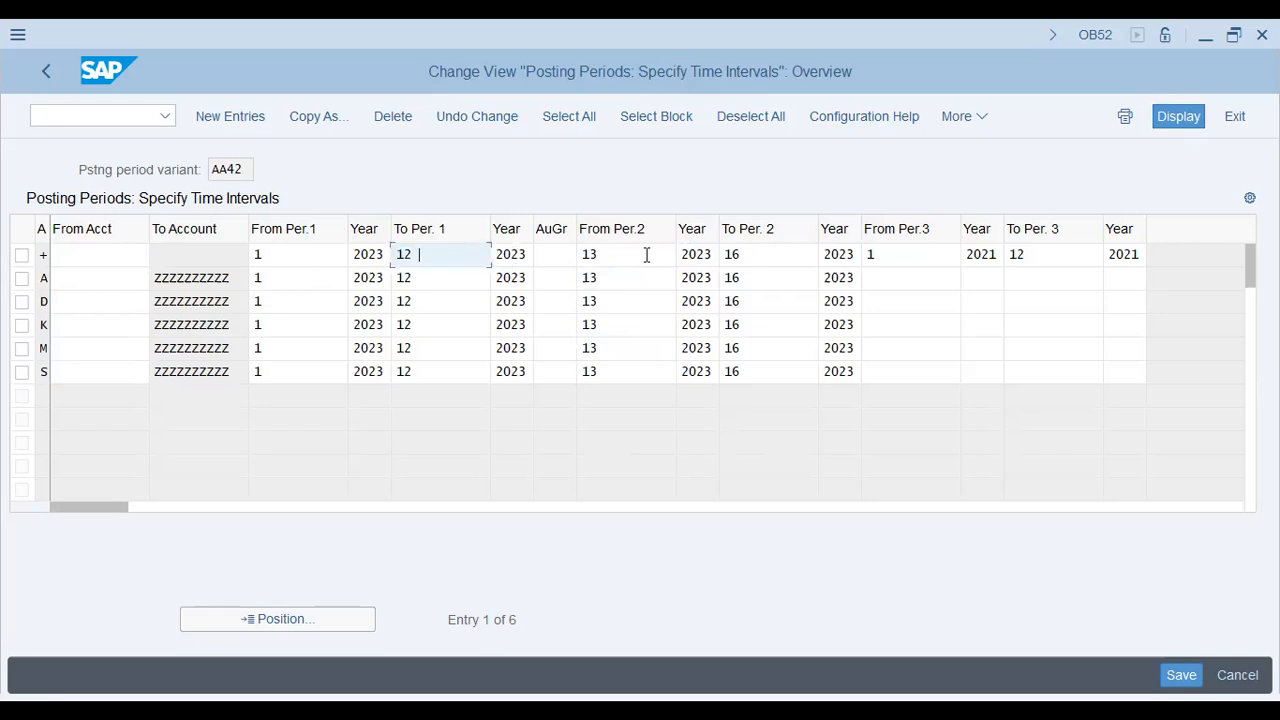
key("Tab")
key("Tab")
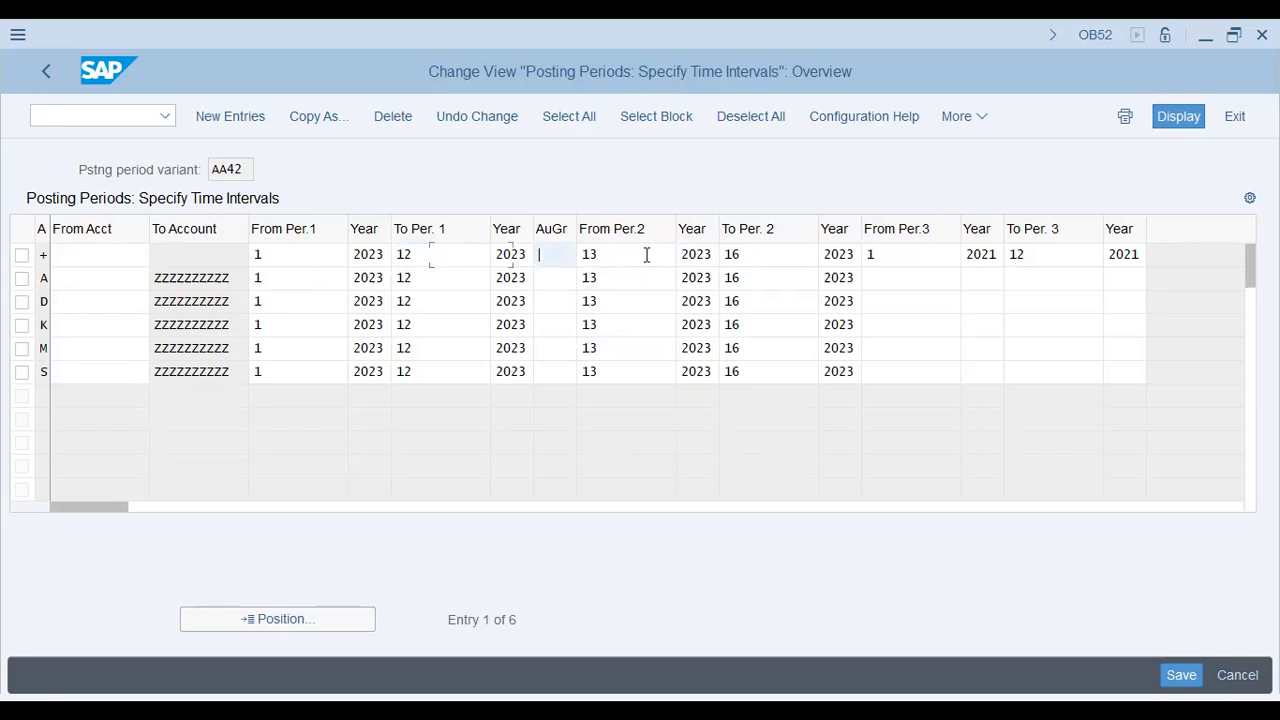
key("Tab")
key("Tab")
key("Tab")
key("Tab")
key("Tab")
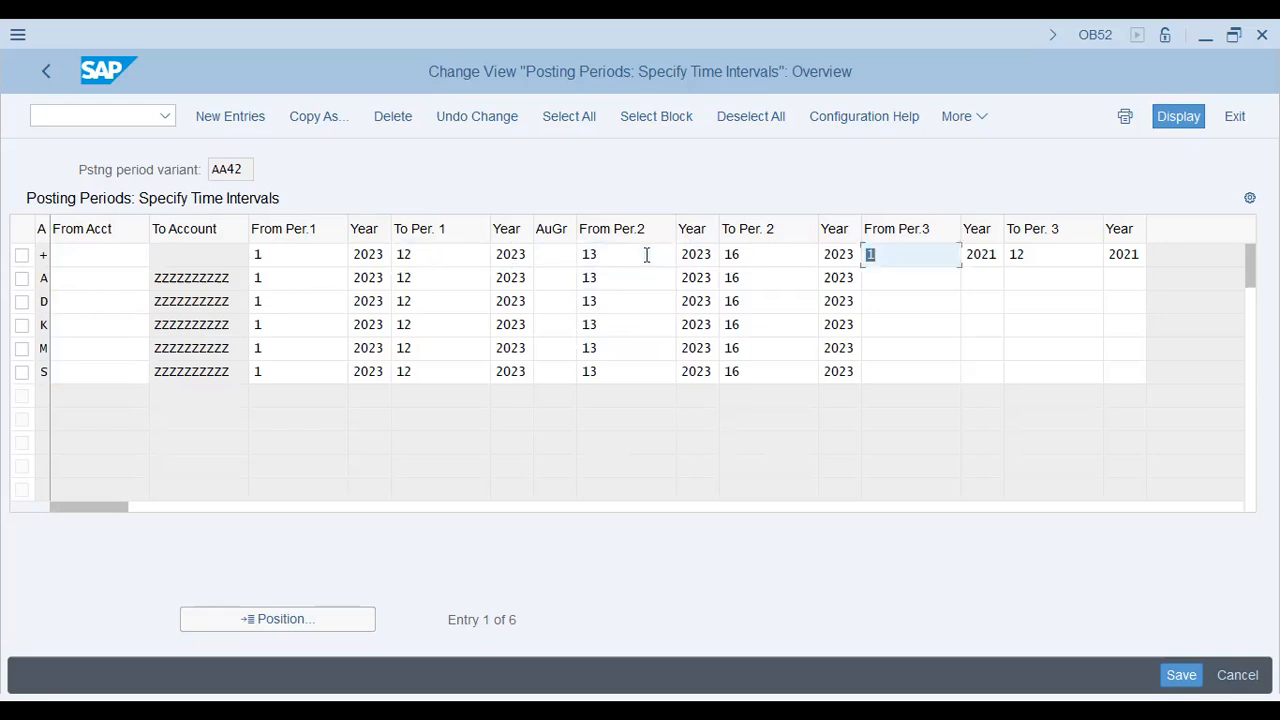
Step: Enter authorization group AA42 in the AuGr cell of the open-period row
key("shift+Tab")
key("shift+Tab")
key("shift+Tab")
key("shift+Tab")
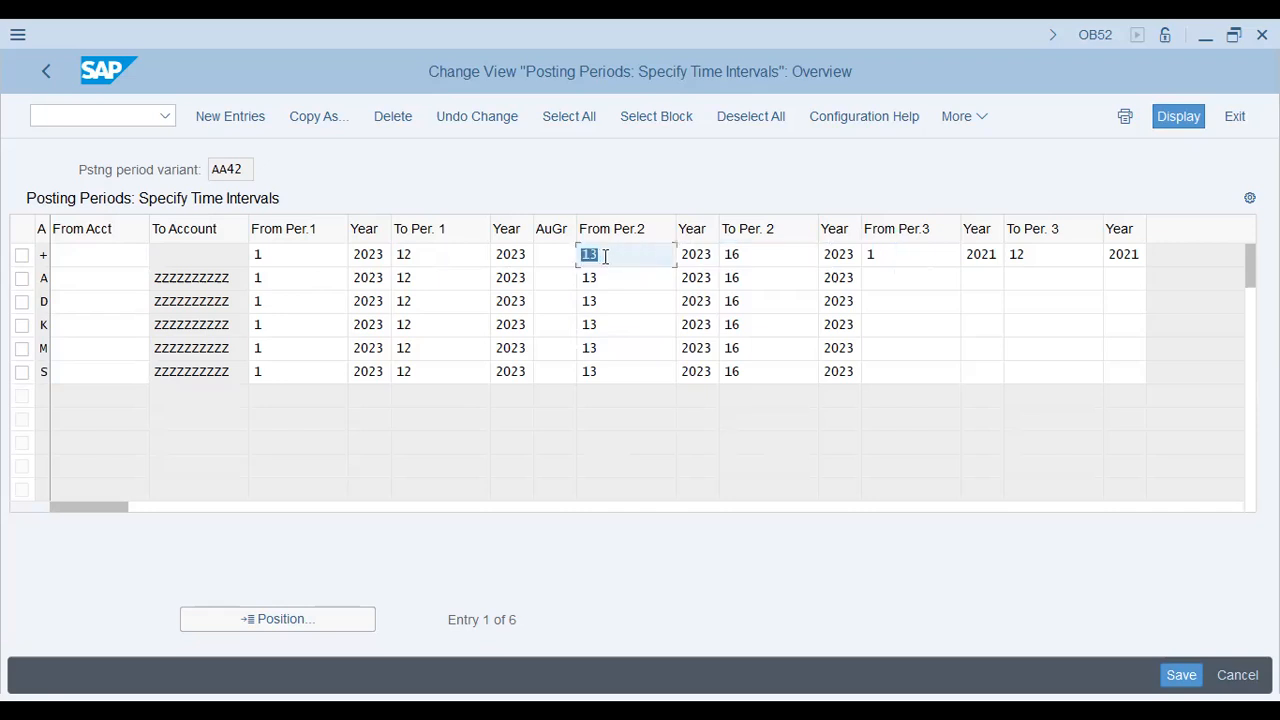
key("Tab")
left_click(555, 256)
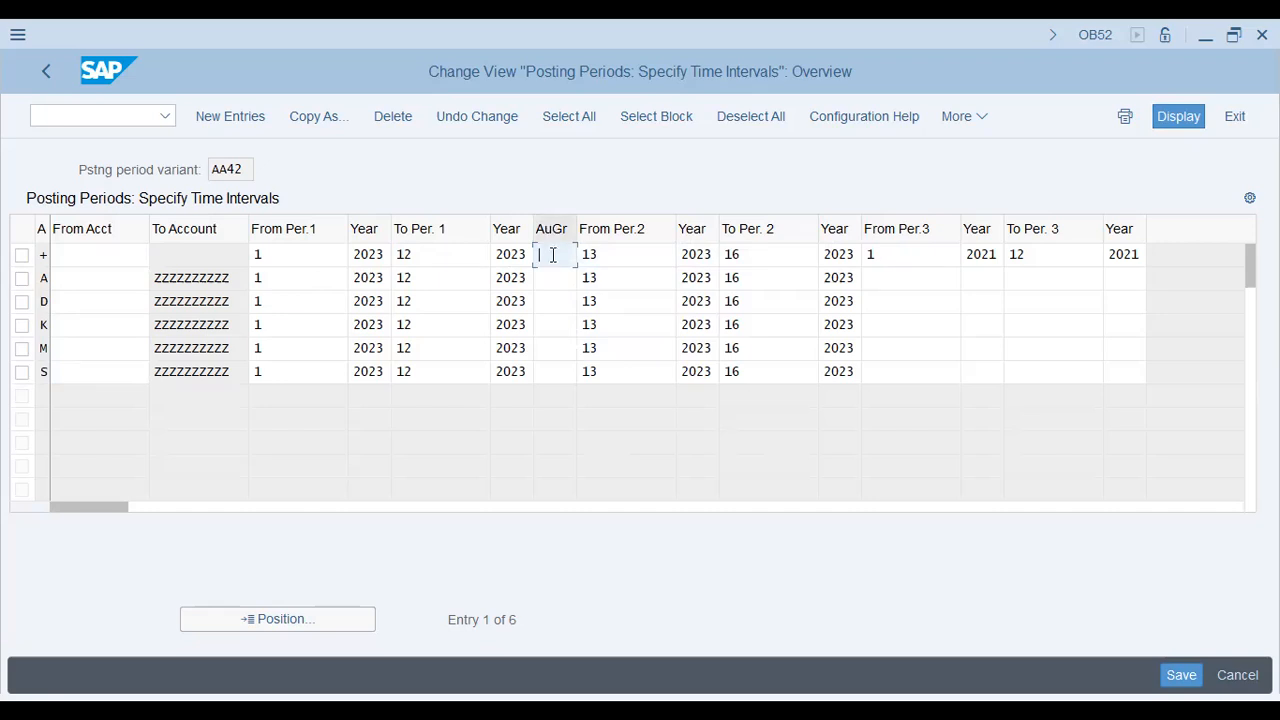
type("AA42")
double_click(553, 255)
key("ctrl+c")
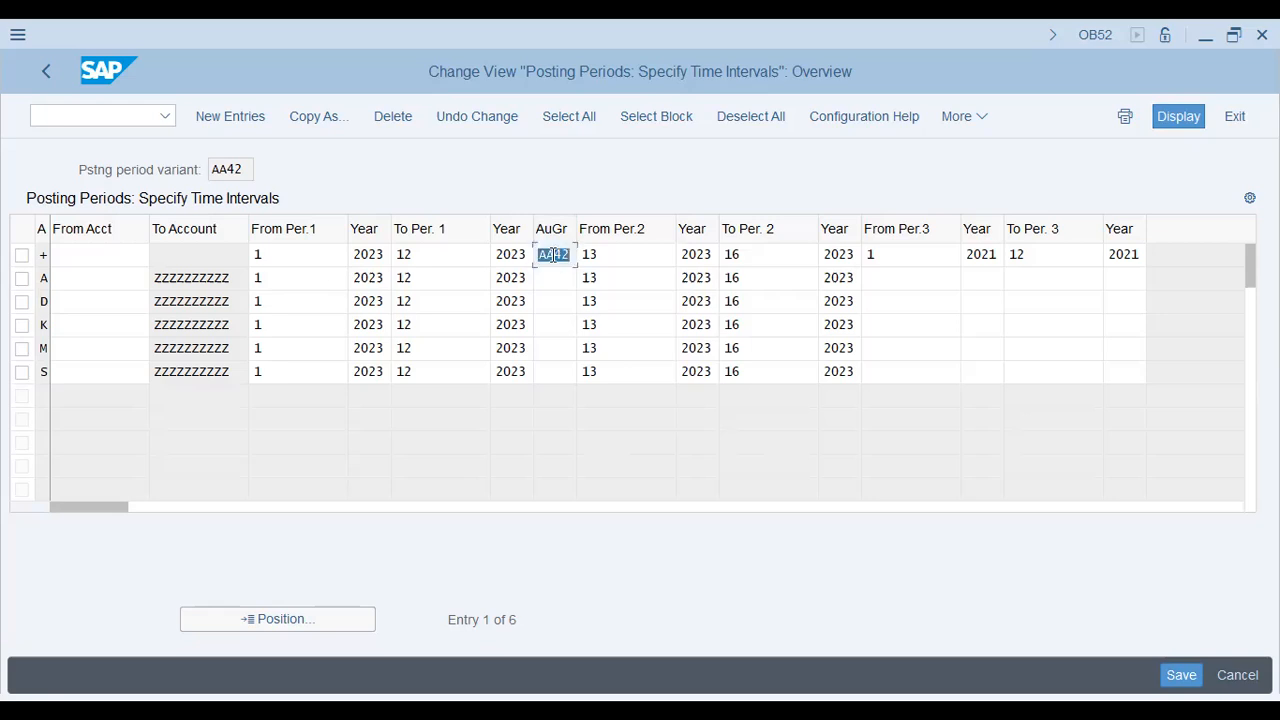
left_click(553, 255)
Step: Save the changes under the AA42 Venice Group customizing request
key("ctrl+s")
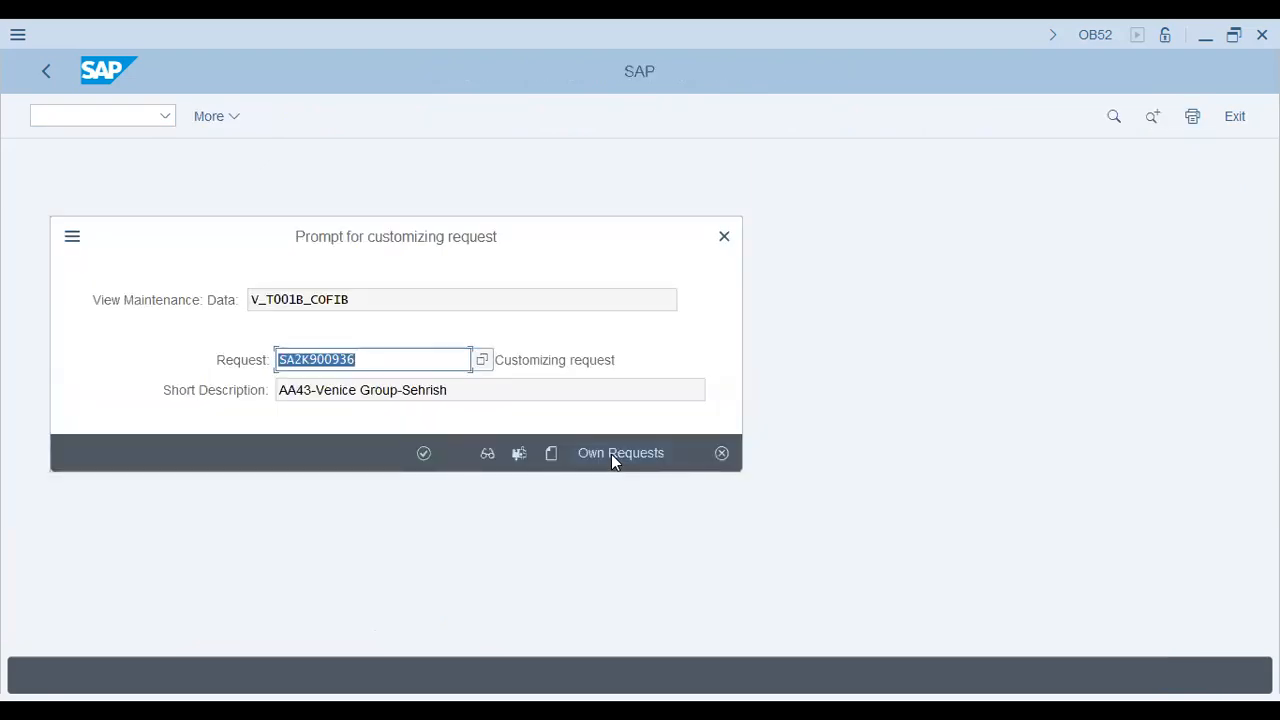
left_click(613, 456)
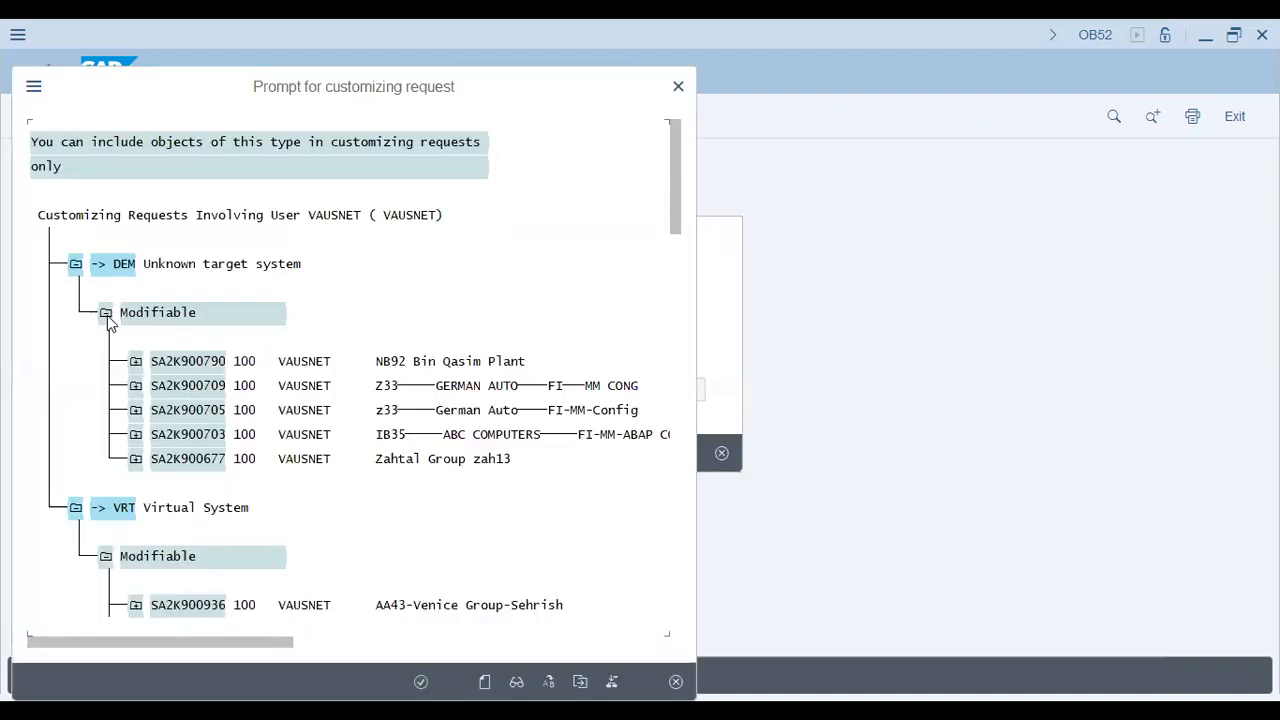
left_click(107, 315)
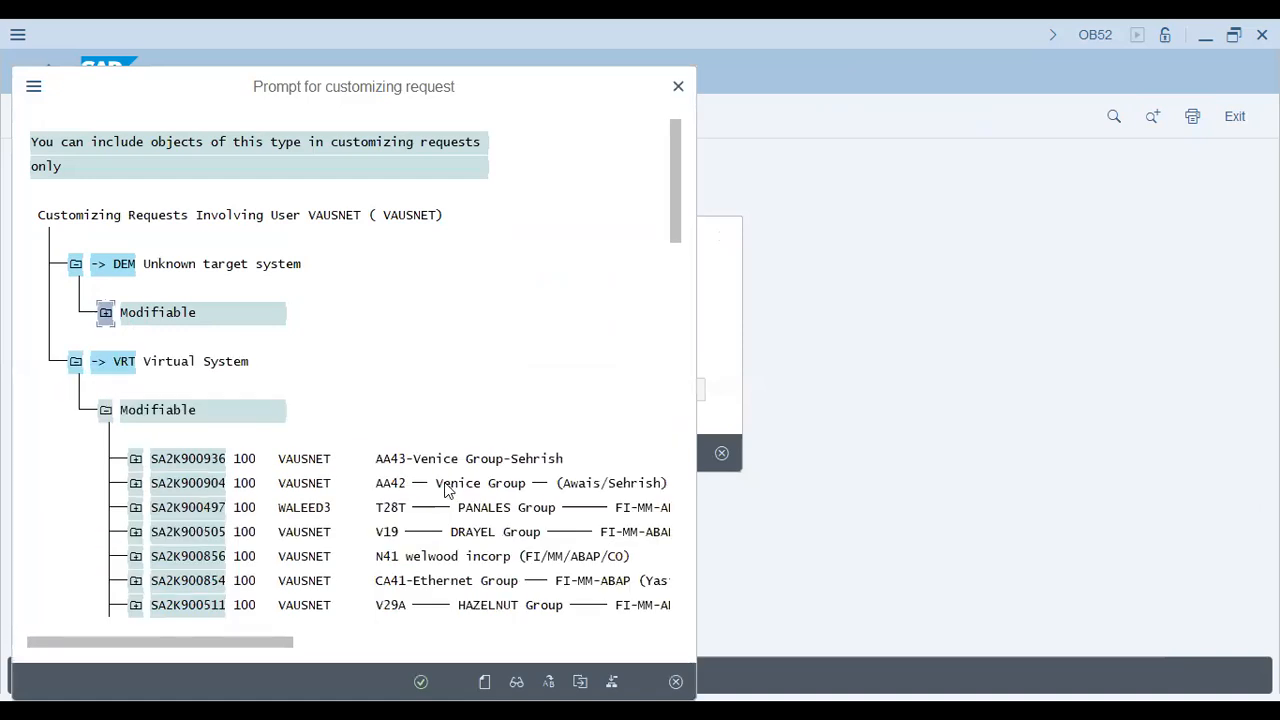
double_click(447, 486)
left_click(422, 453)
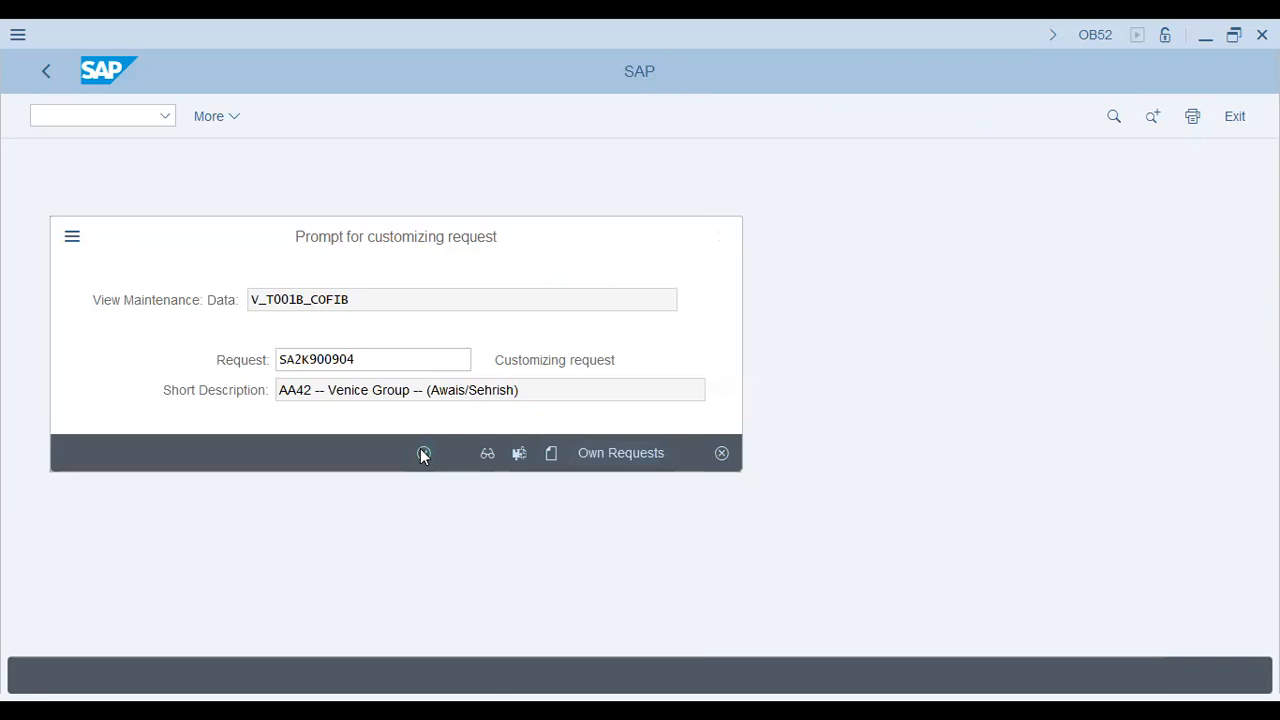
left_click(95, 118)
Step: In SU01, try assigning user group AA42 to the user, then delete the invalid group row
type("/")
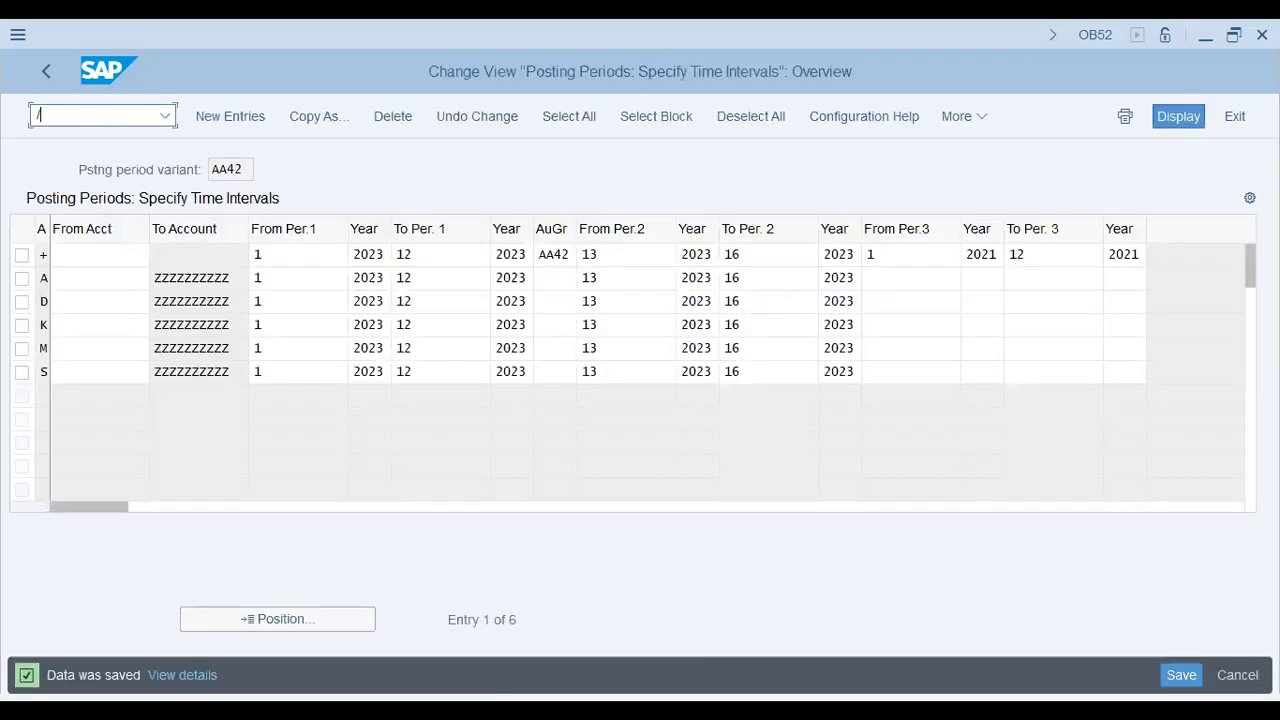
type("NSU01")
key("Return")
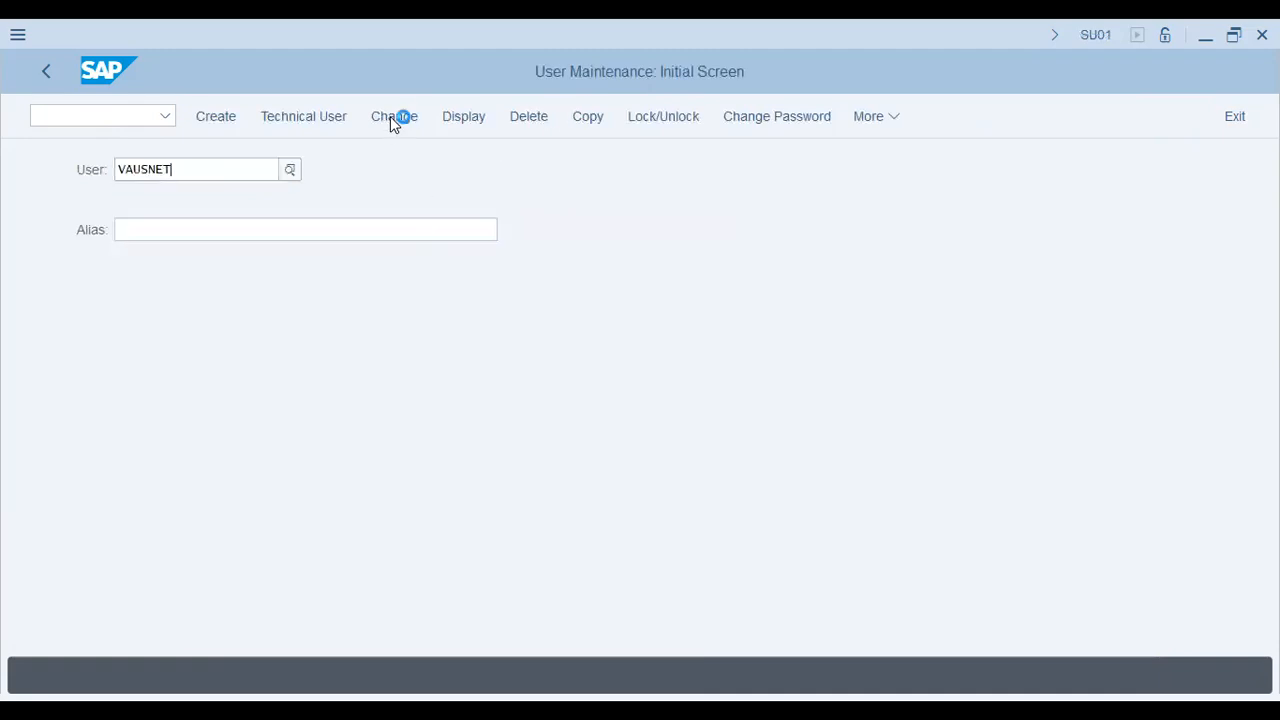
left_click(393, 116)
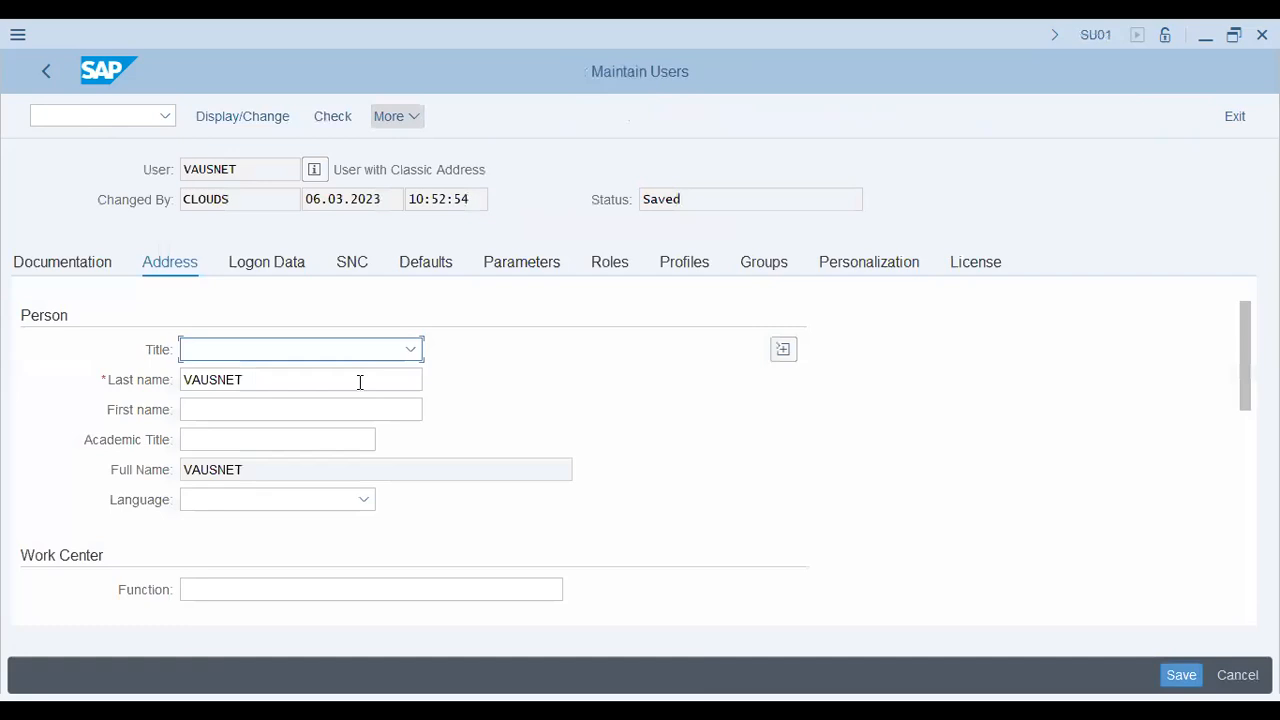
left_click(611, 298)
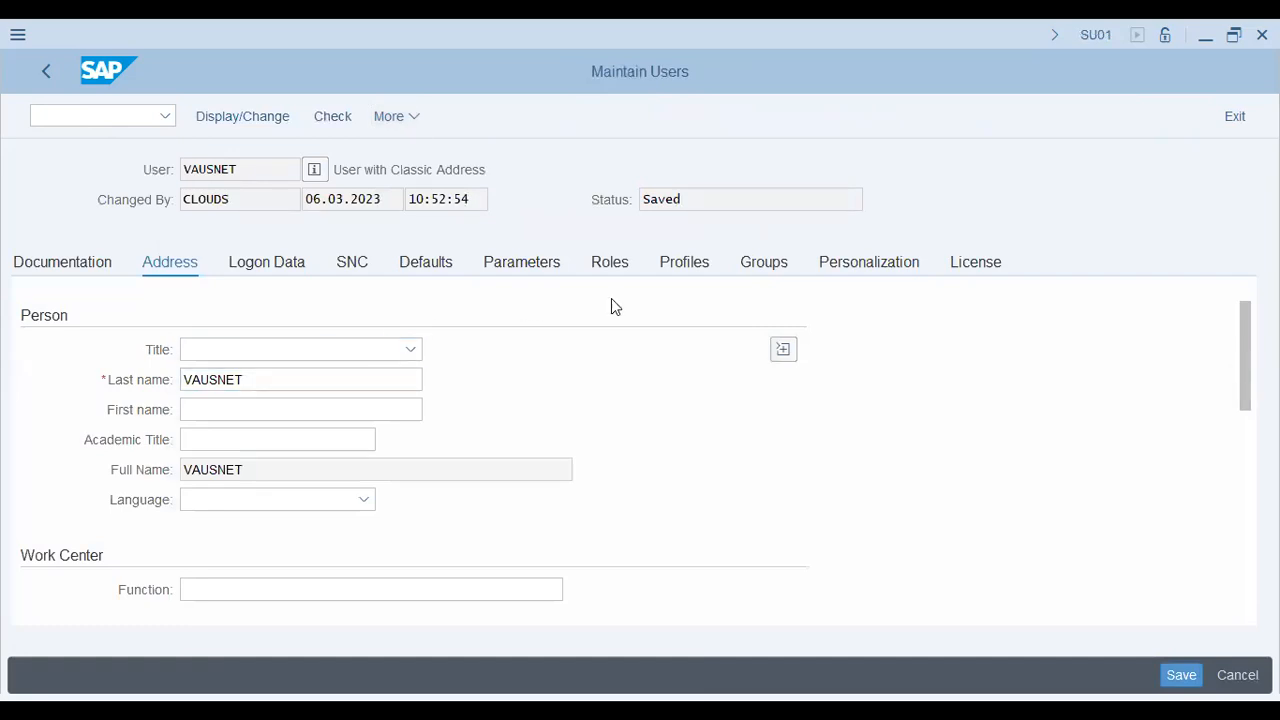
left_click(764, 262)
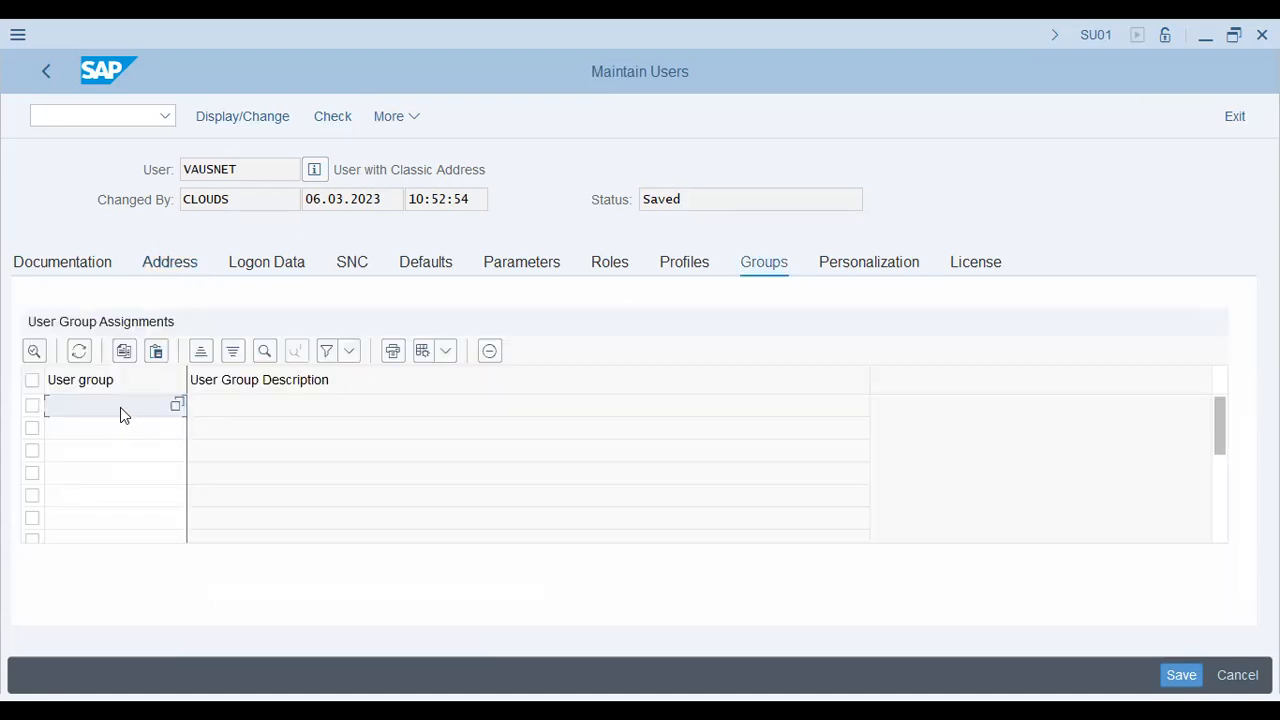
key("ctrl+v")
key("Return")
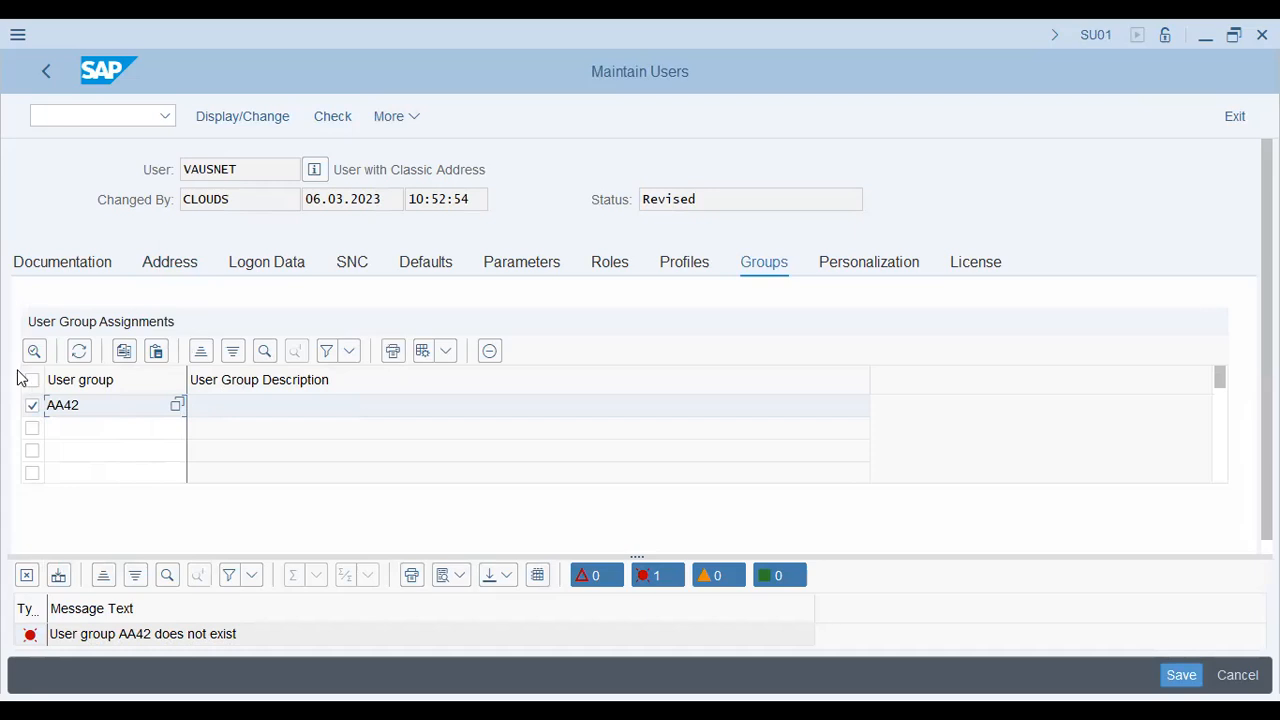
key("Delete")
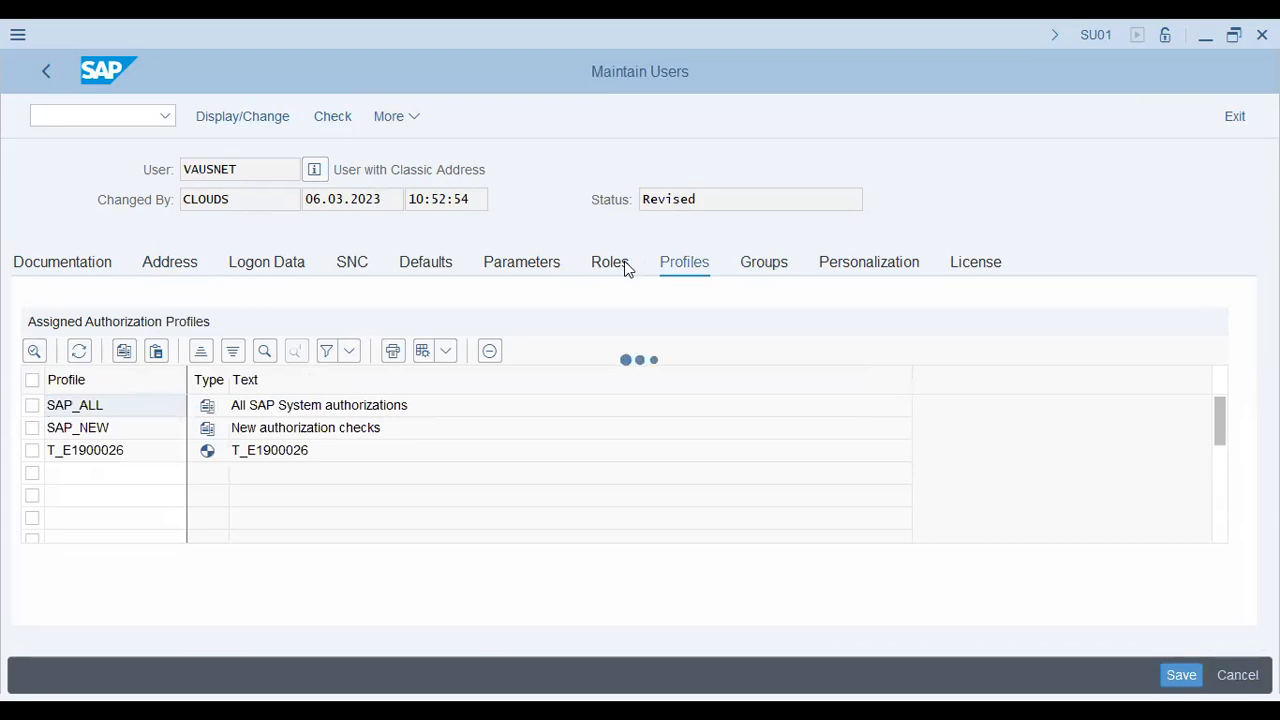
Step: Review the user's role assignments
left_click(625, 268)
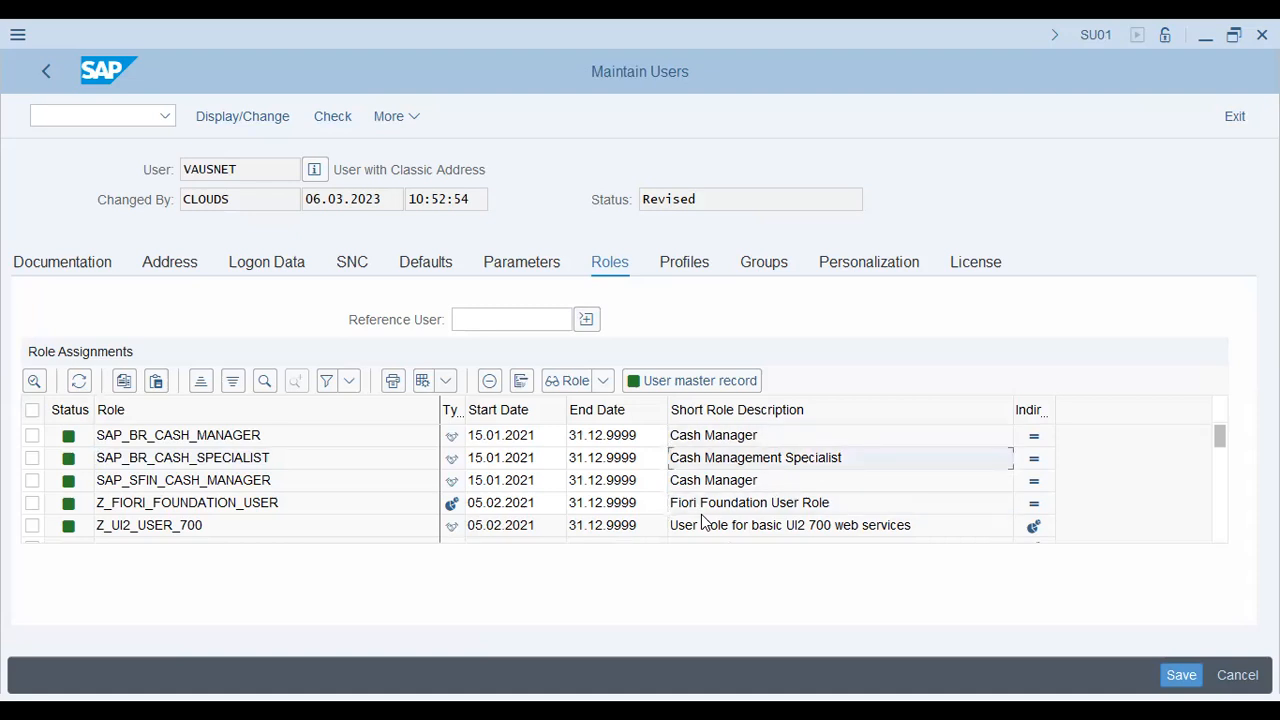
scroll(703, 520, "down", 3)
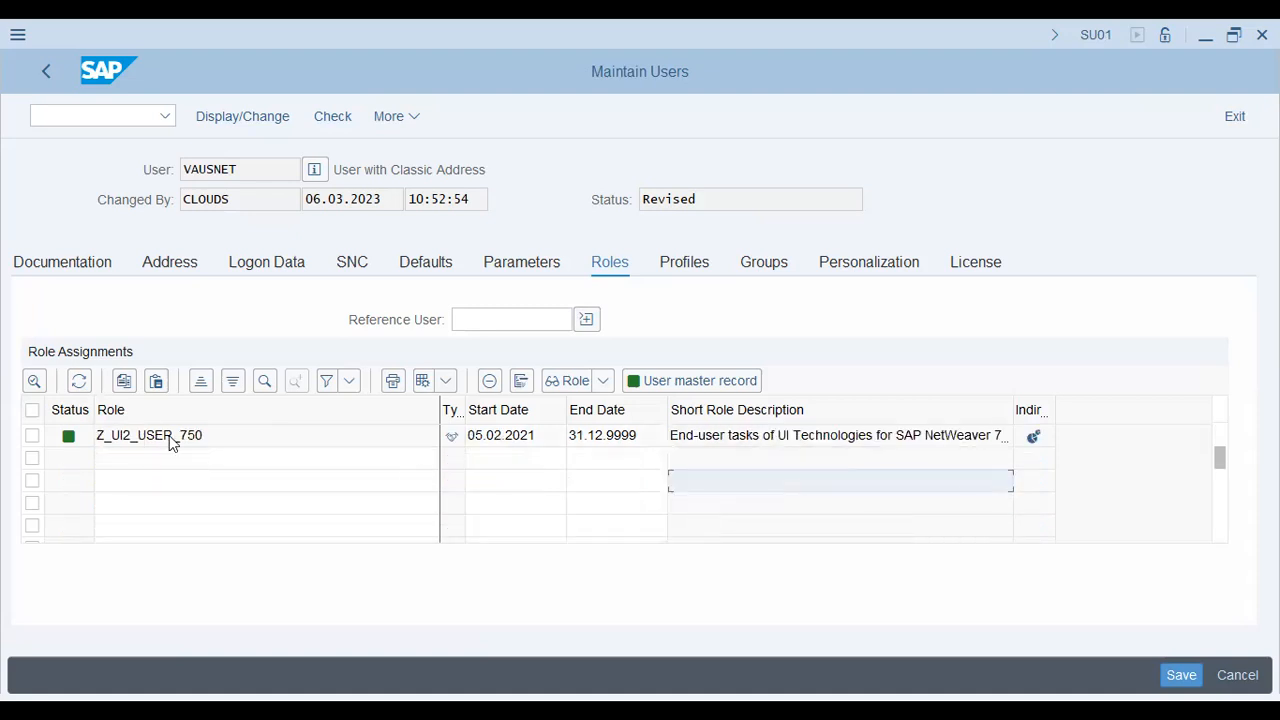
left_click(242, 436)
Step: Leave user maintenance with /n and start SPRO
left_click(95, 116)
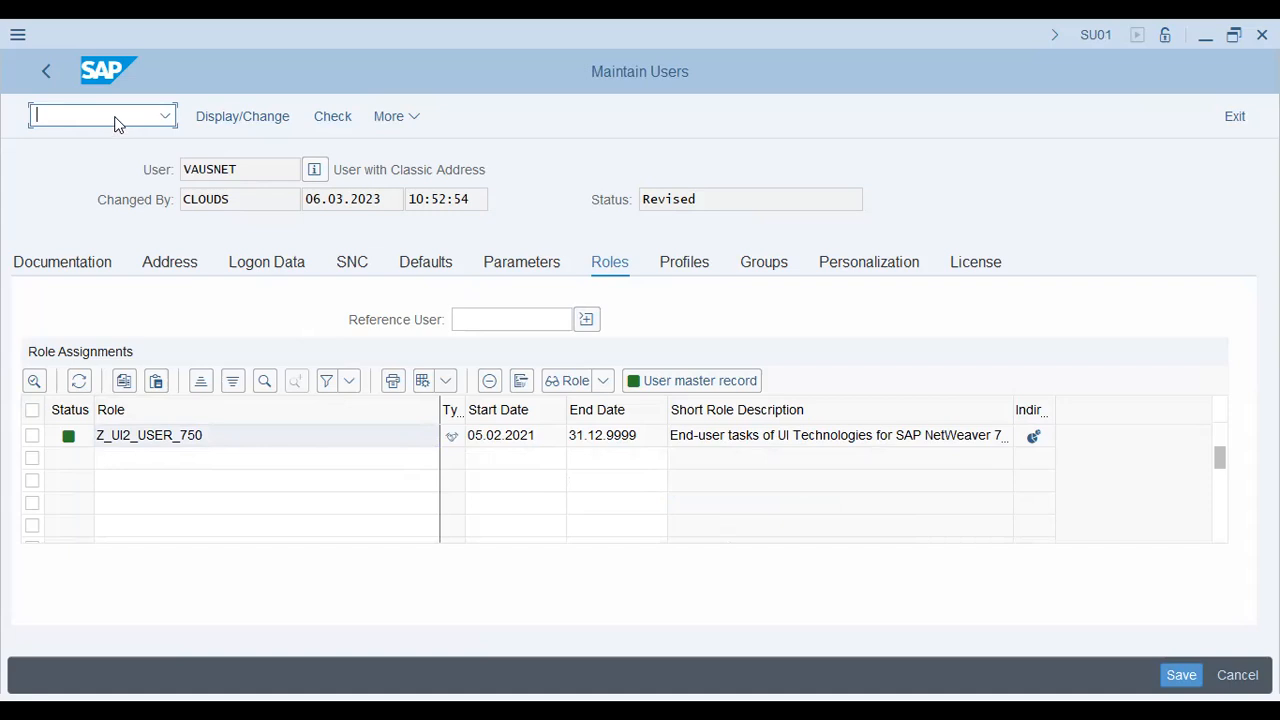
type("/n")
key("Return")
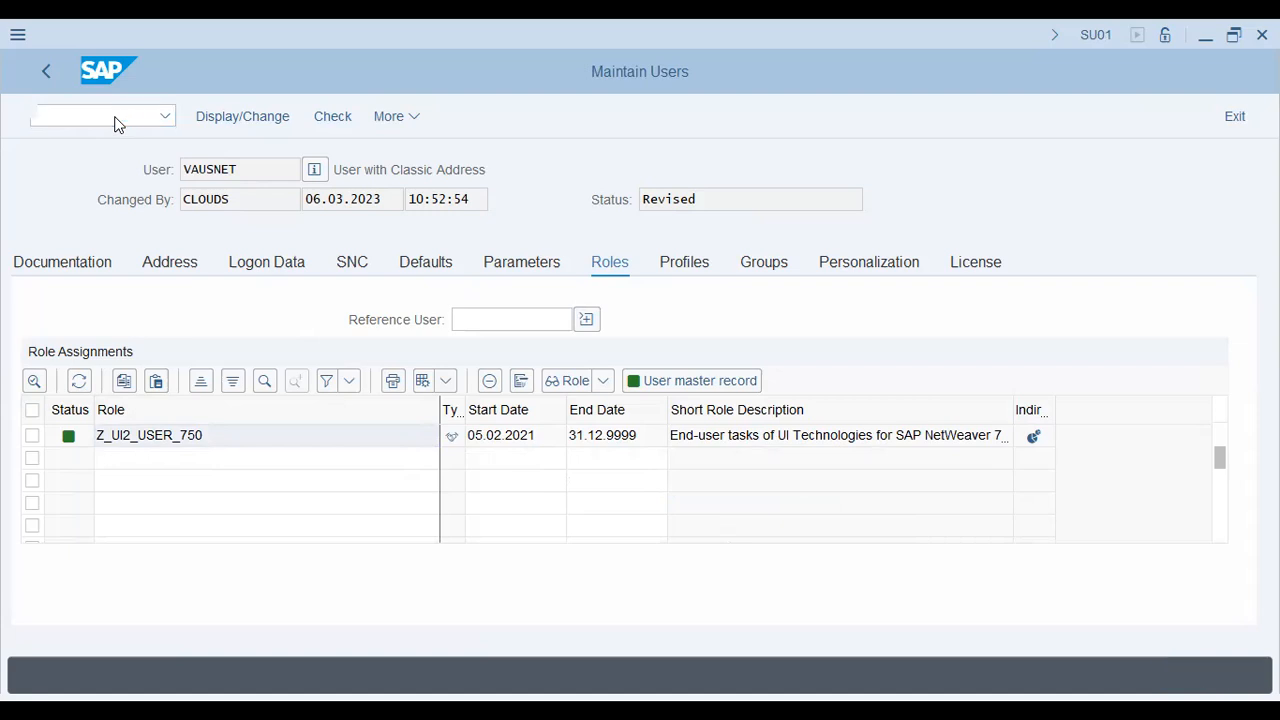
type("SPRO")
key("Return")
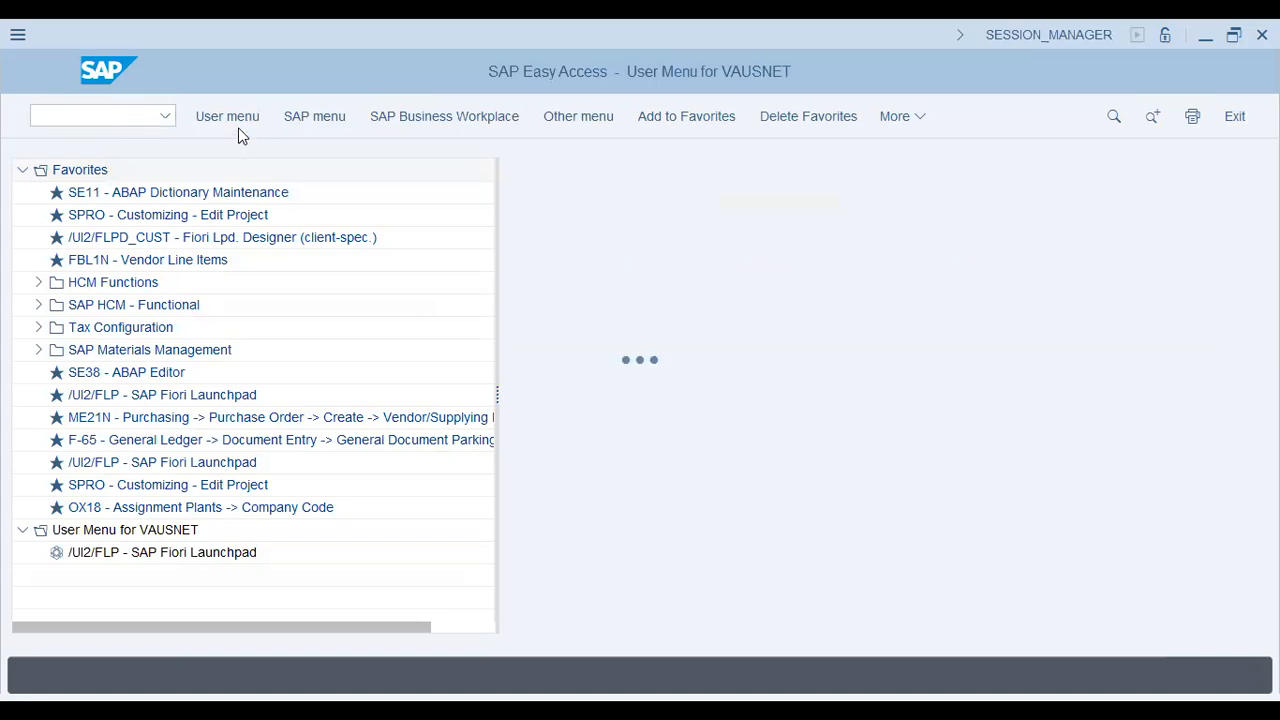
Step: Open the SAP Reference IMG and browse Financial Accounting ledger and parallel valuation settings
left_click(239, 127)
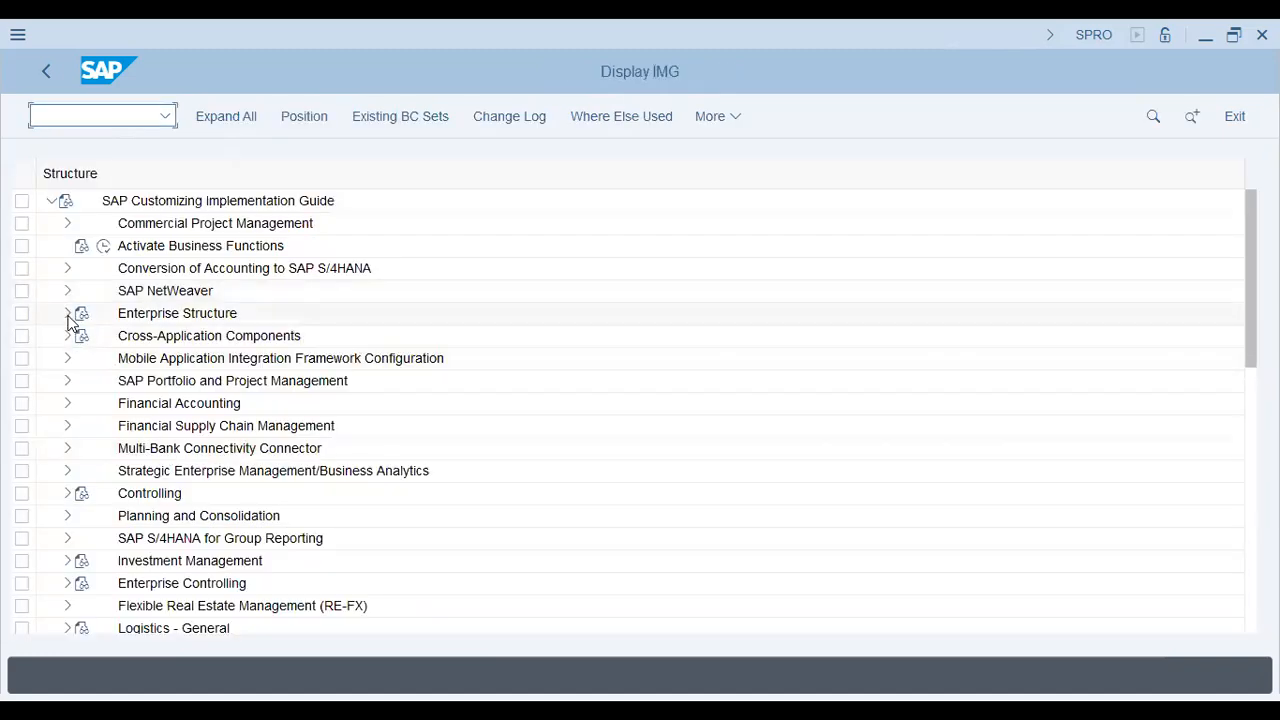
left_click(67, 403)
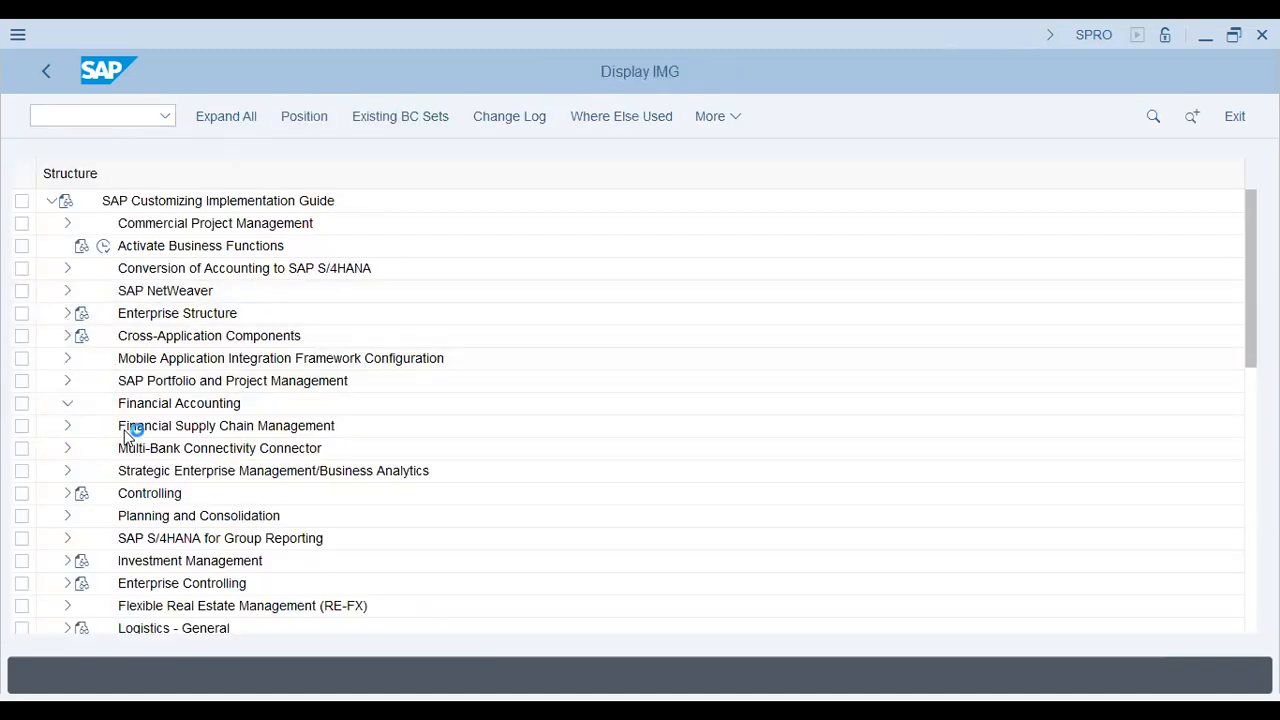
left_click(84, 360)
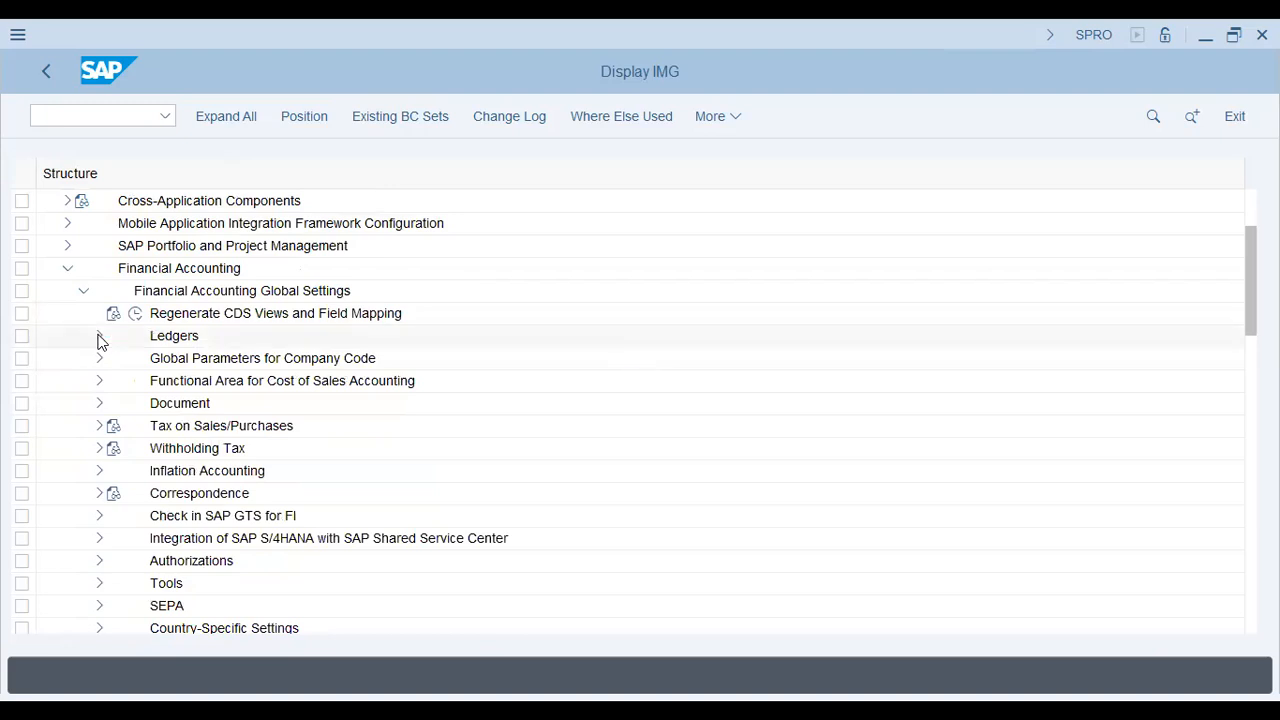
left_click(99, 337)
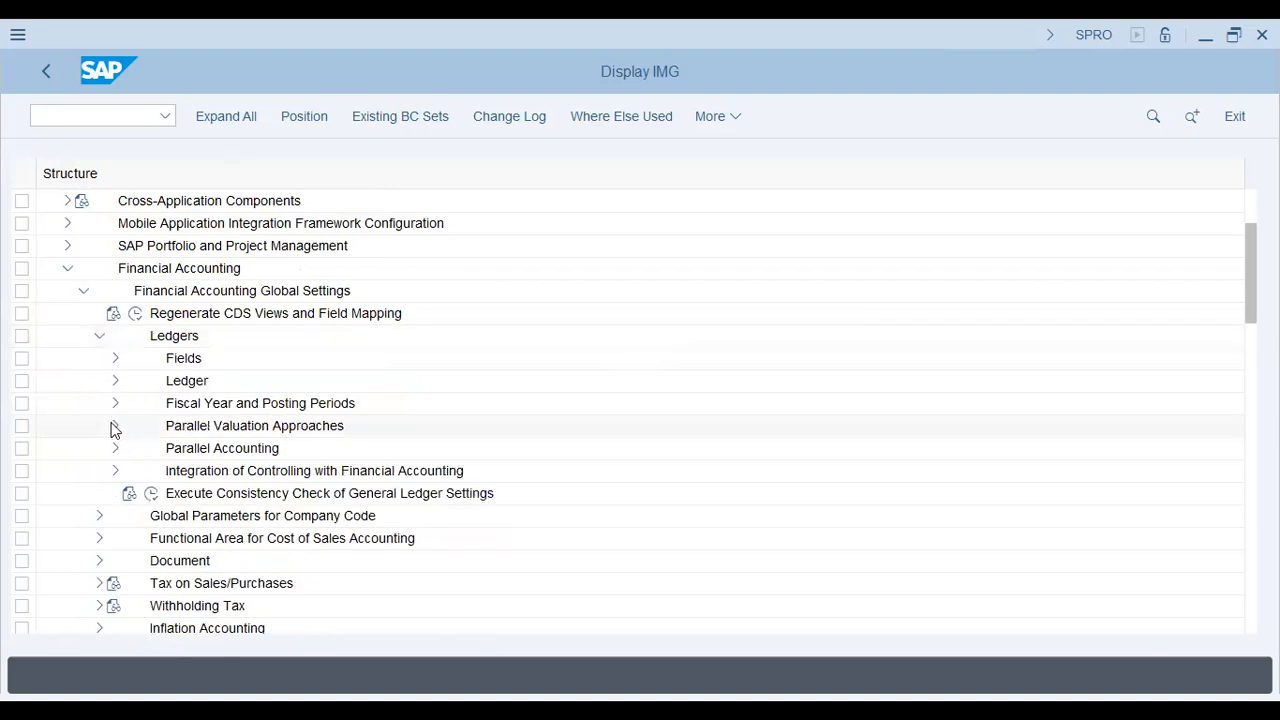
left_click(115, 426)
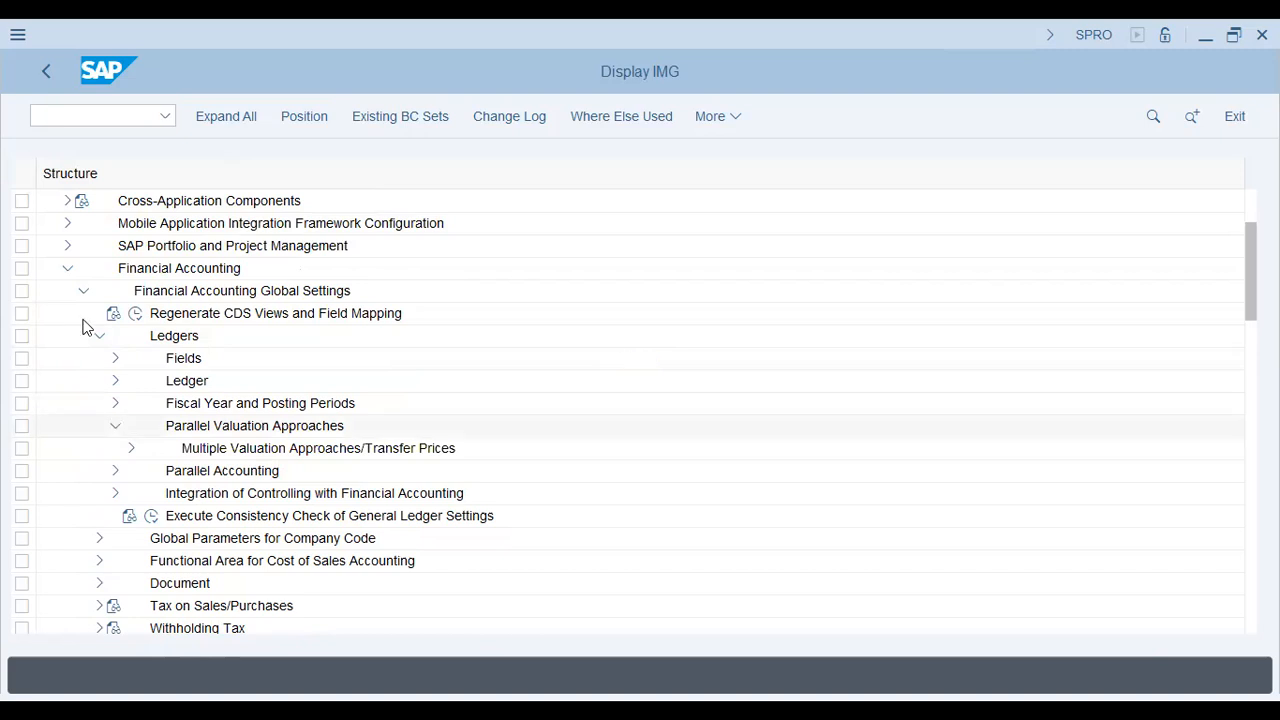
left_click(66, 268)
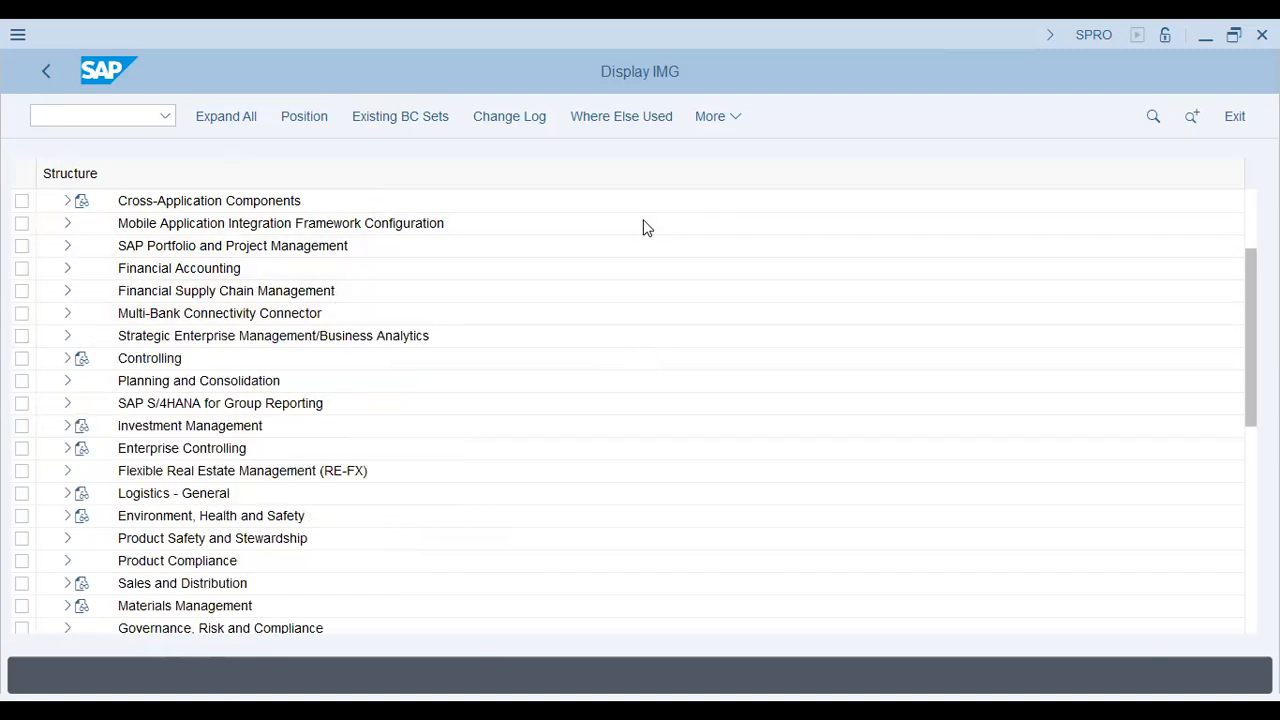
Step: Run Maintain Controlling Area under Enterprise Structure > Definition > Controlling
scroll(645, 228, "up", 2)
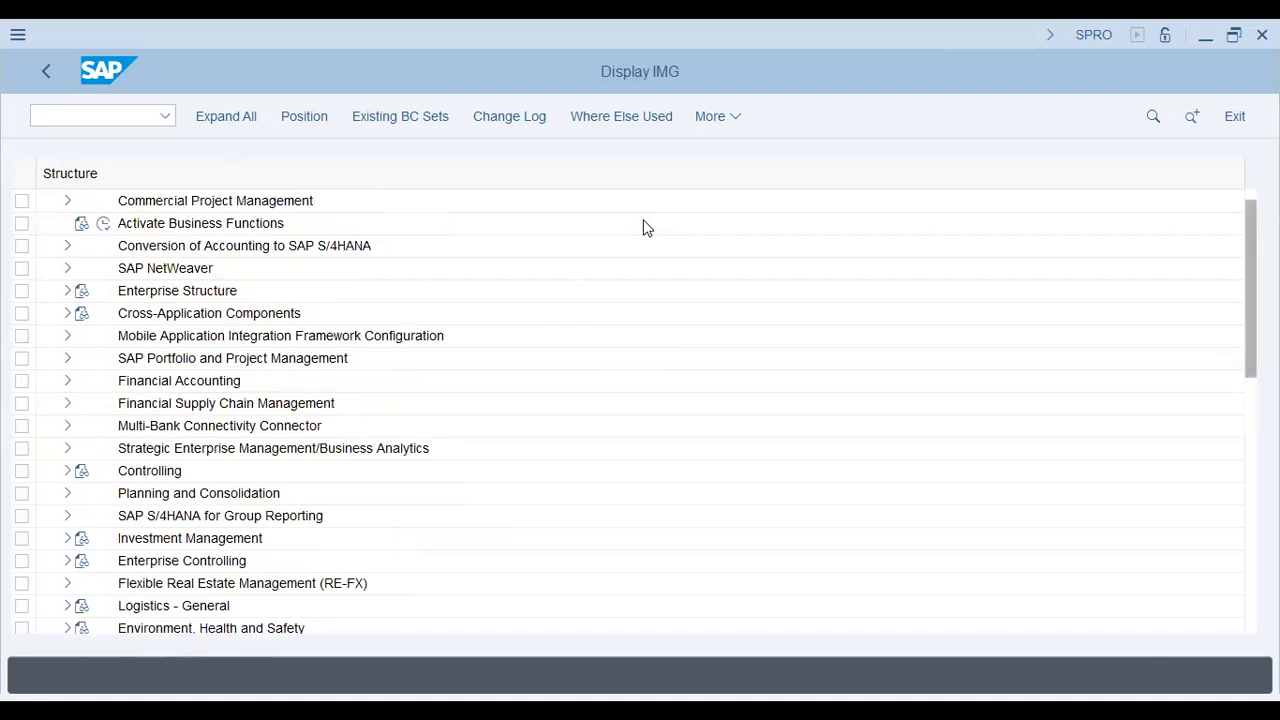
left_click(66, 291)
left_click(83, 336)
left_click(99, 381)
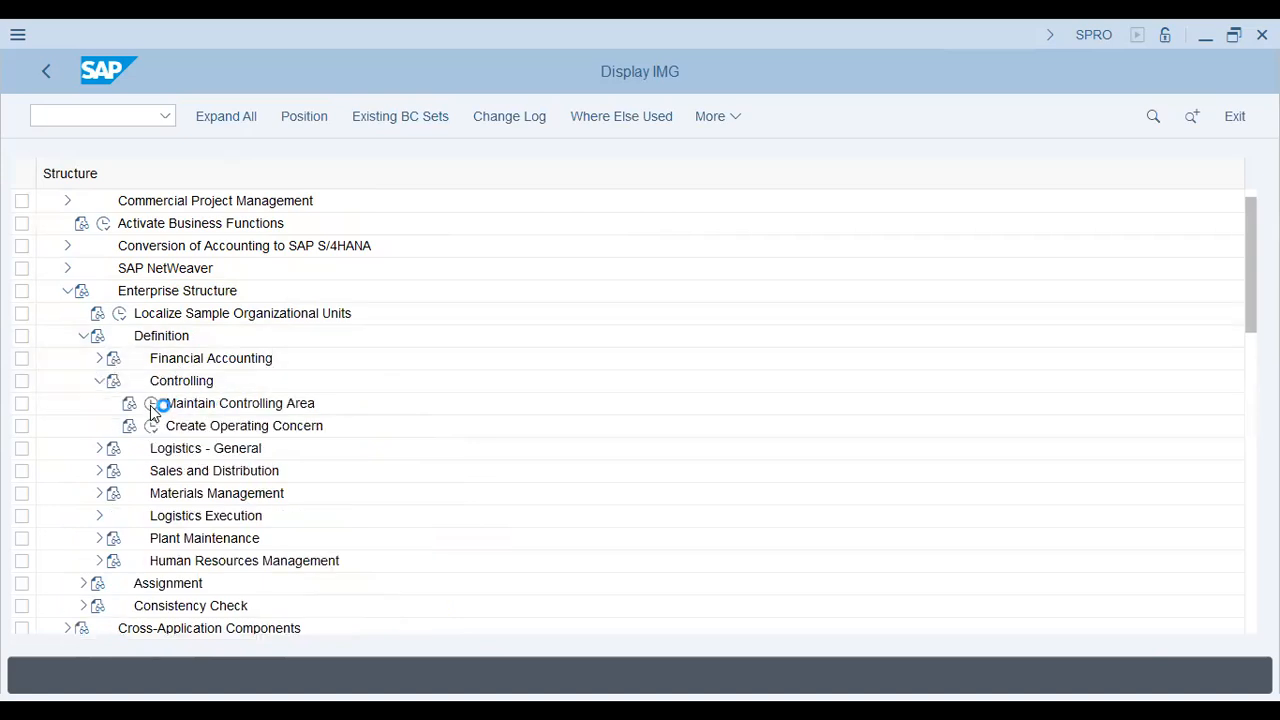
left_click(151, 405)
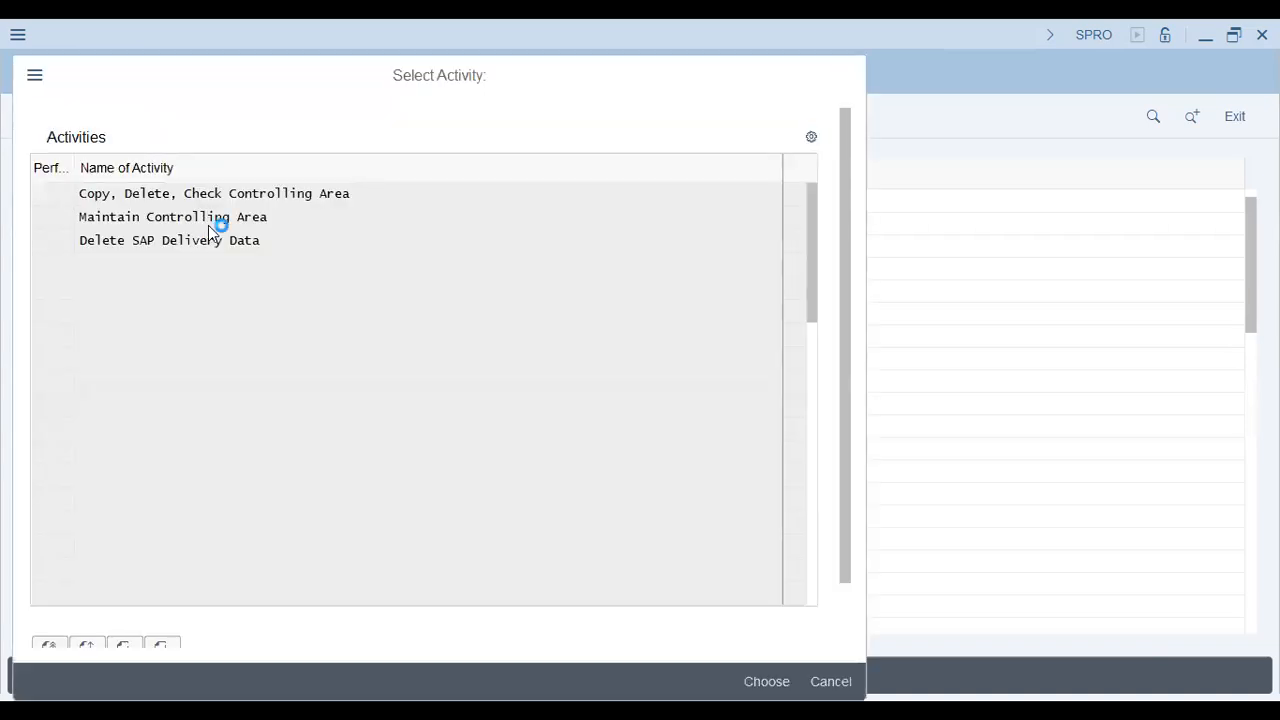
double_click(332, 220)
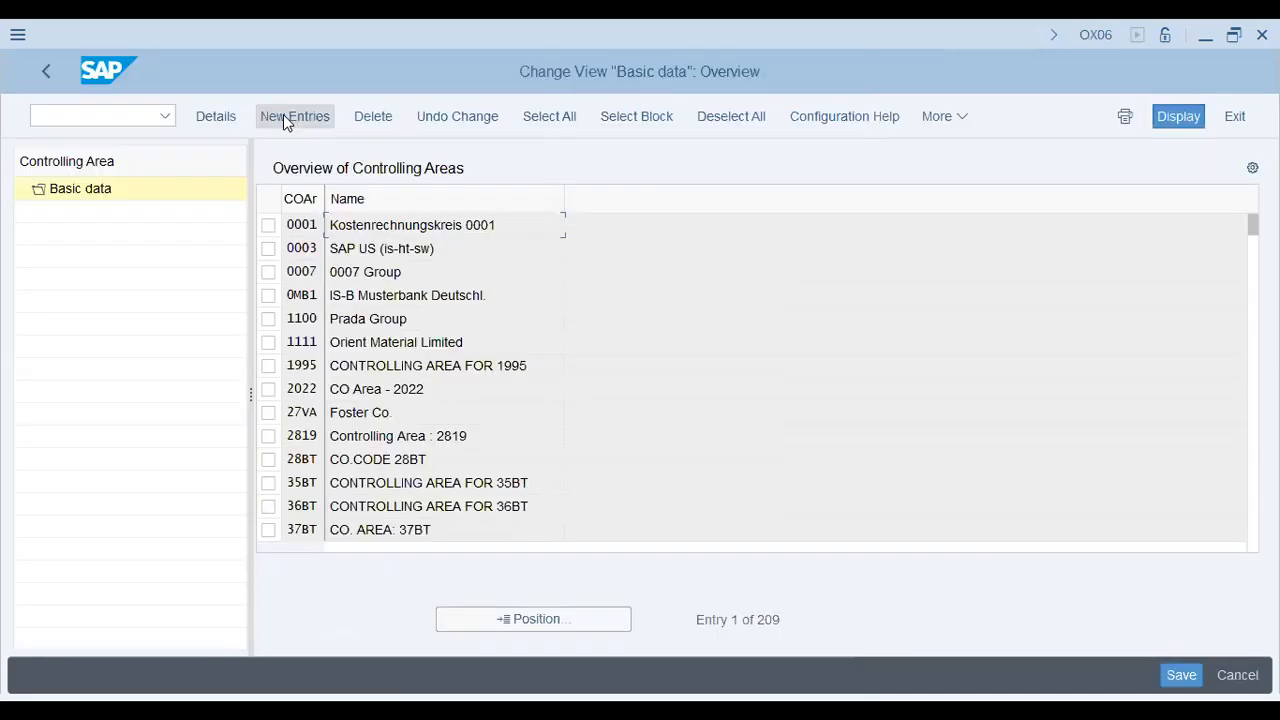
Step: Create a new controlling area copied from company code AA42 with leading FS version INT
left_click(283, 116)
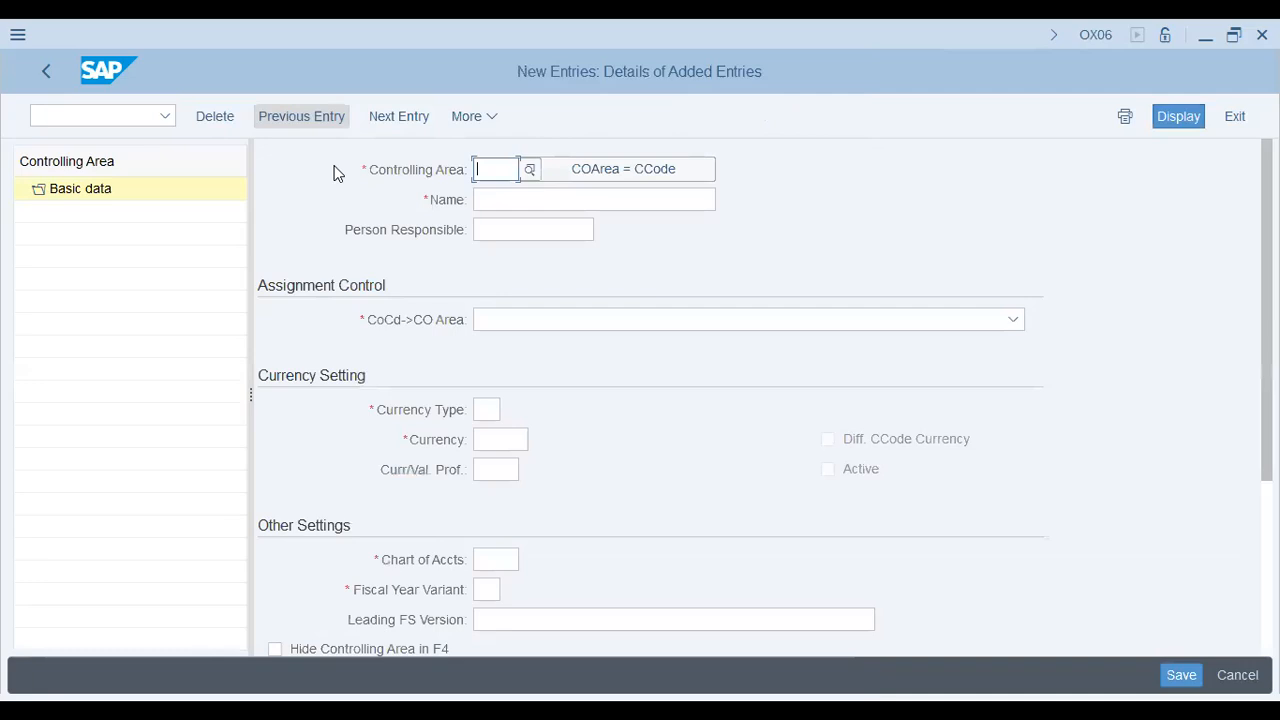
left_click(566, 169)
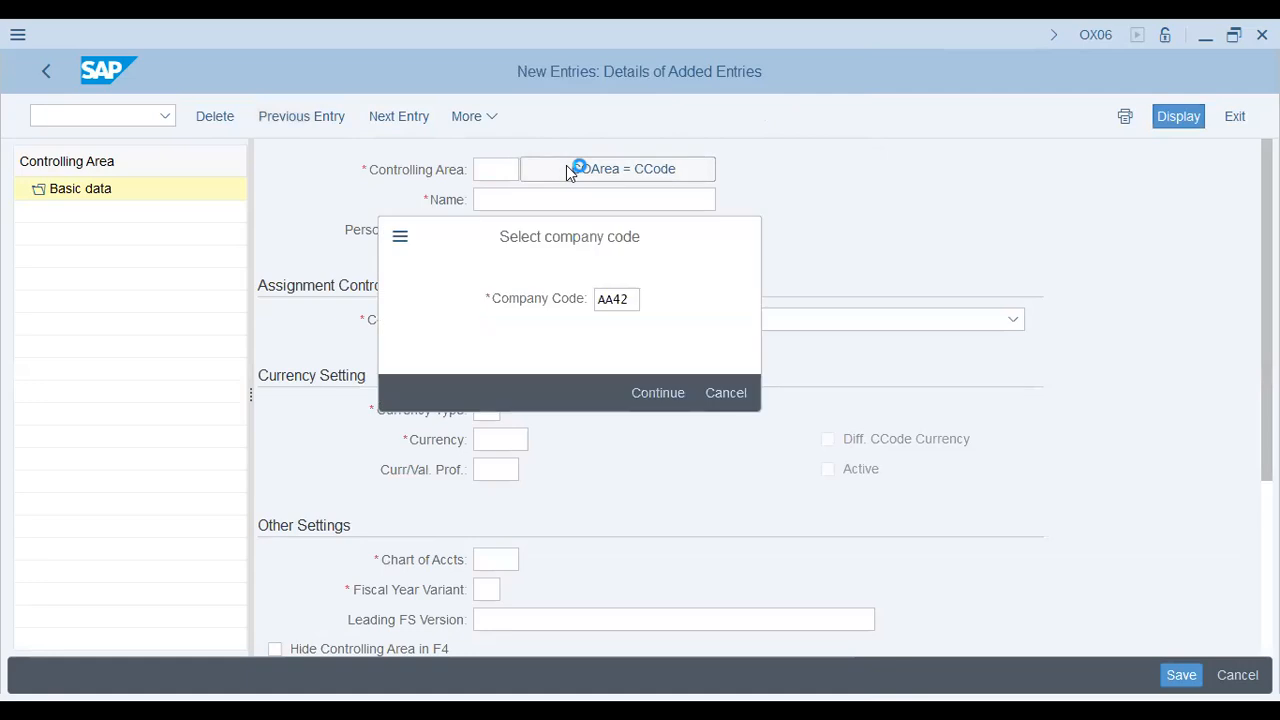
key("Return")
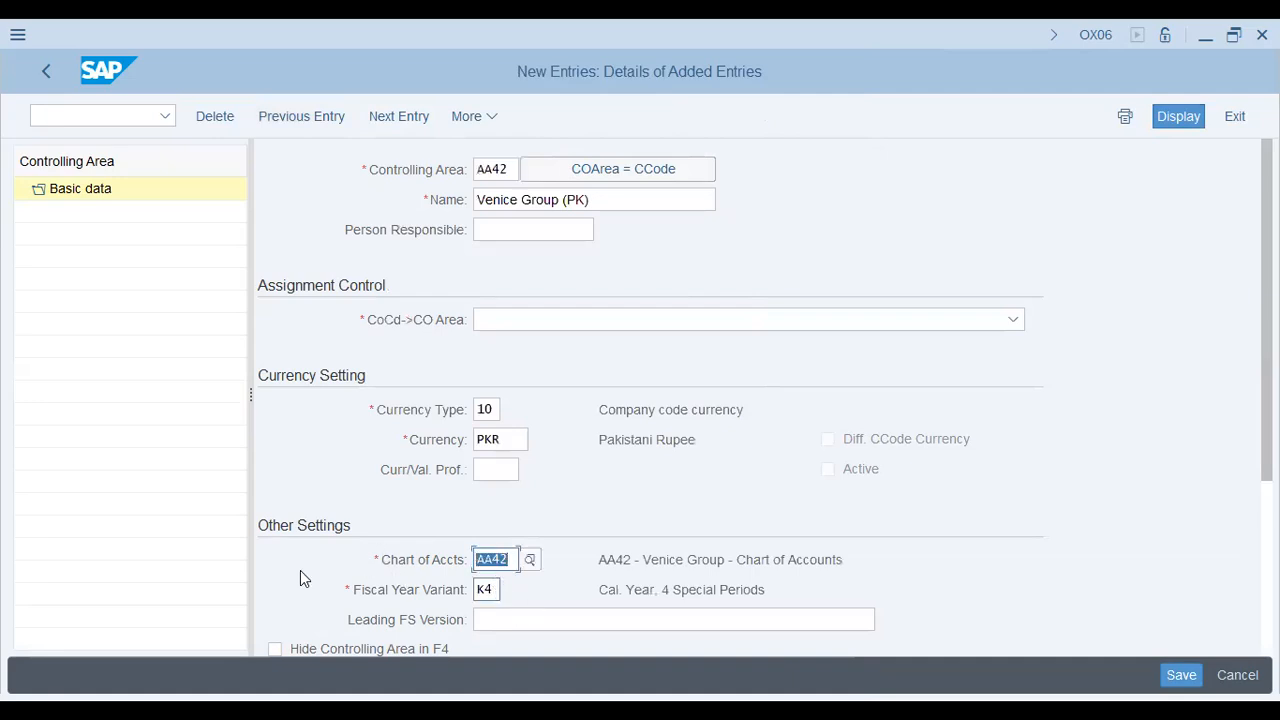
key("Tab")
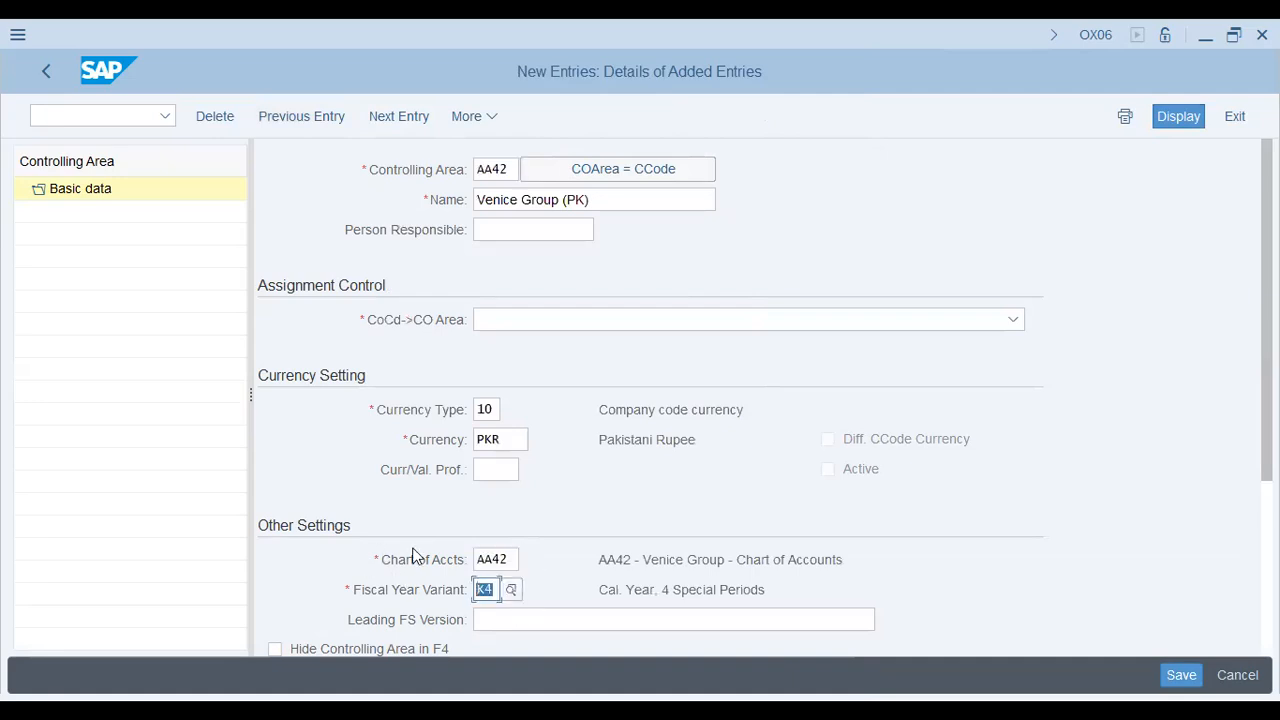
scroll(413, 556, "down", 2)
left_click(609, 416)
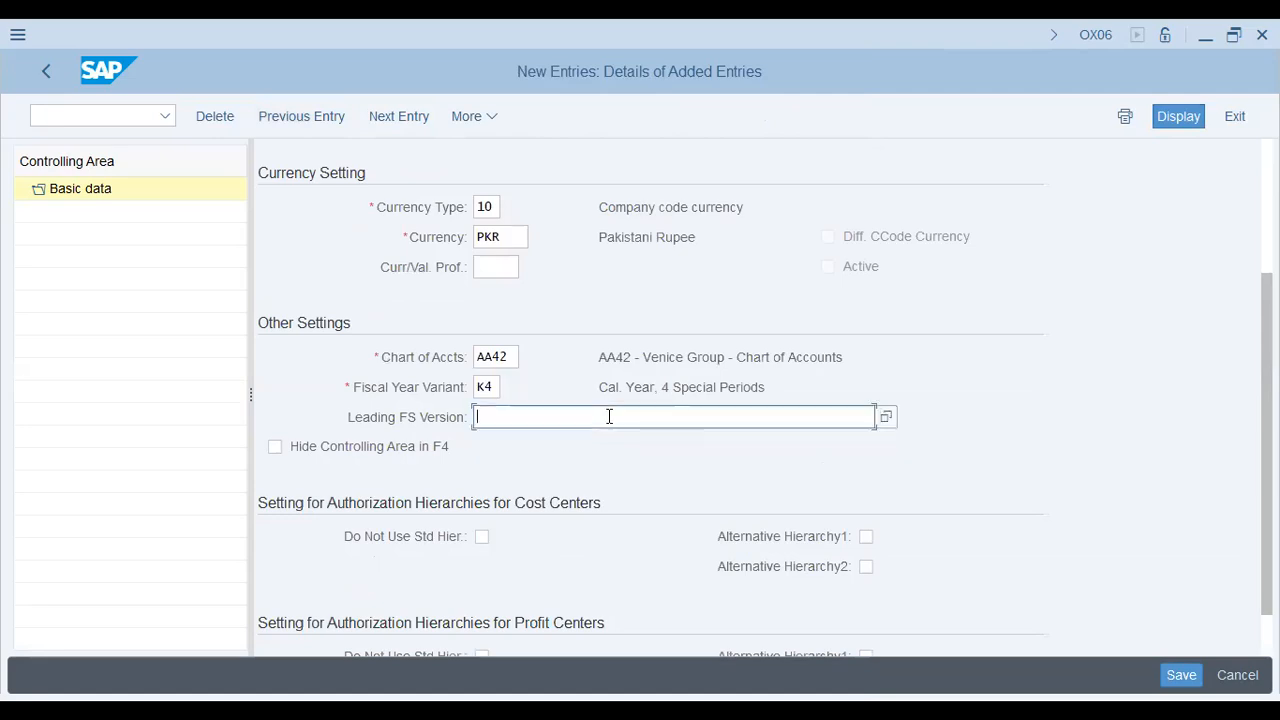
type("INT")
key("Return")
Step: Set the assignment to CoCd->CO Area, save under the customizing request, and re-enter /nokkp
left_click(545, 157)
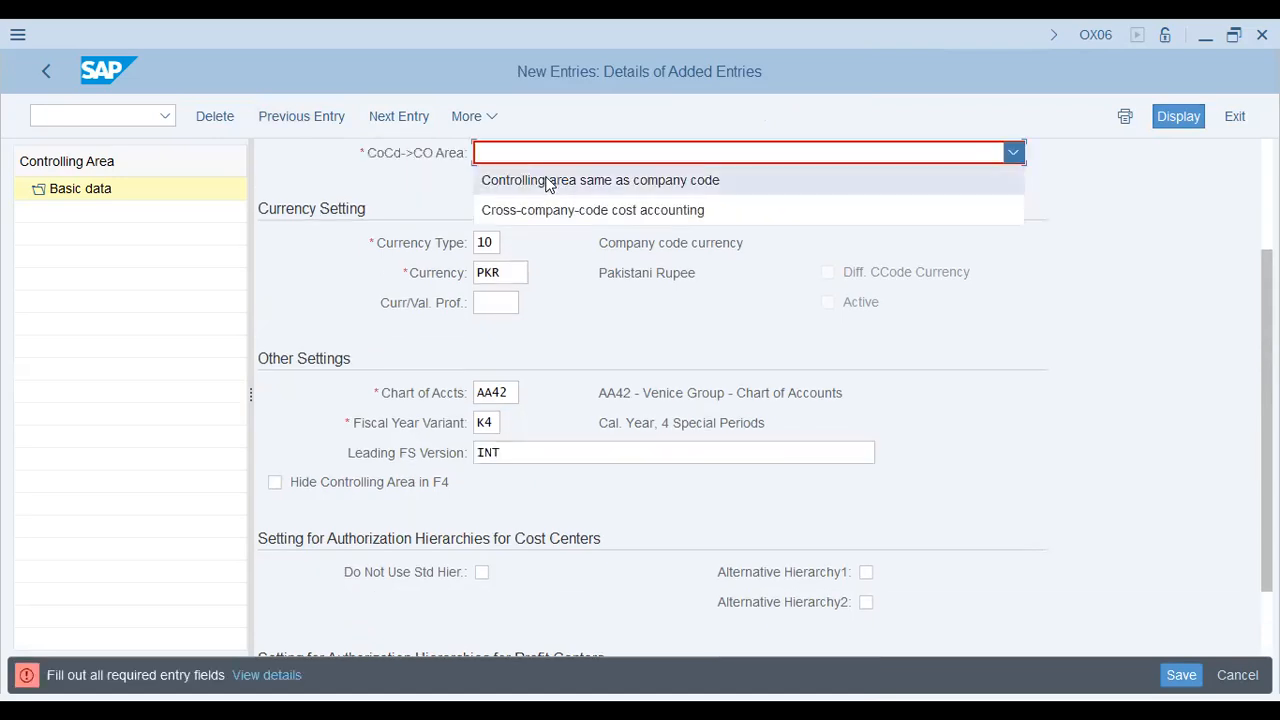
left_click(547, 181)
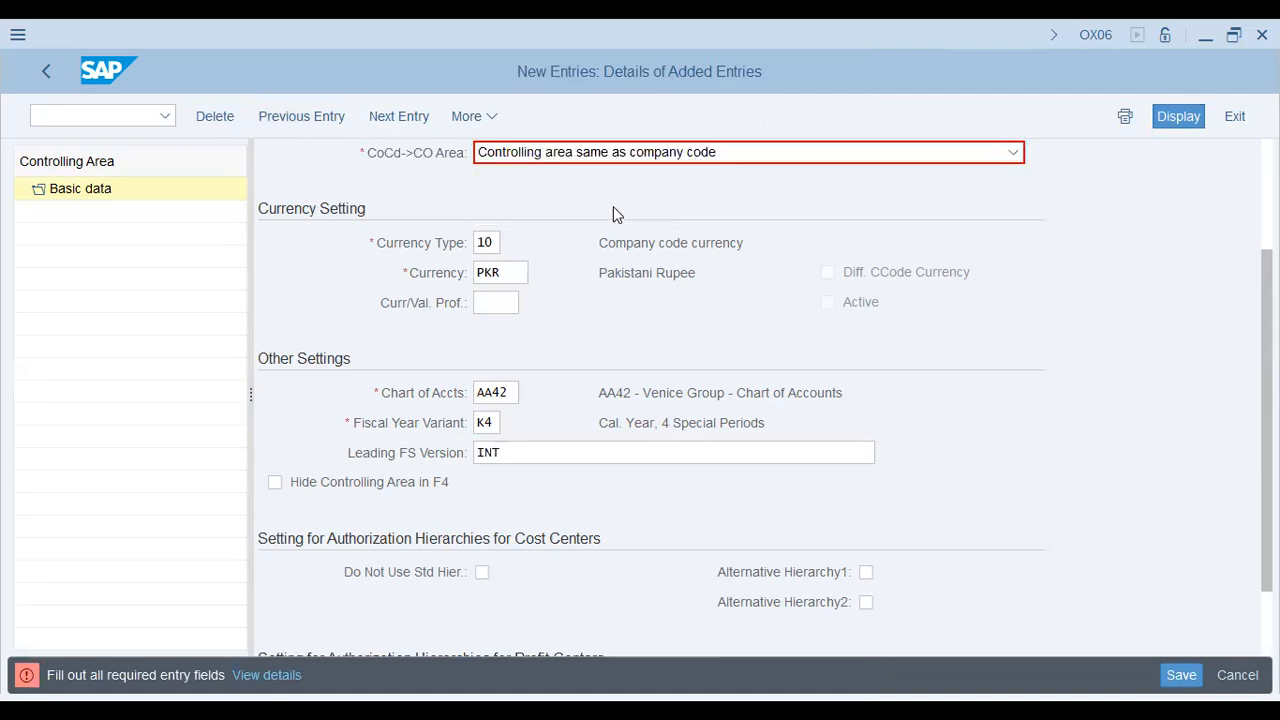
key("ctrl+s")
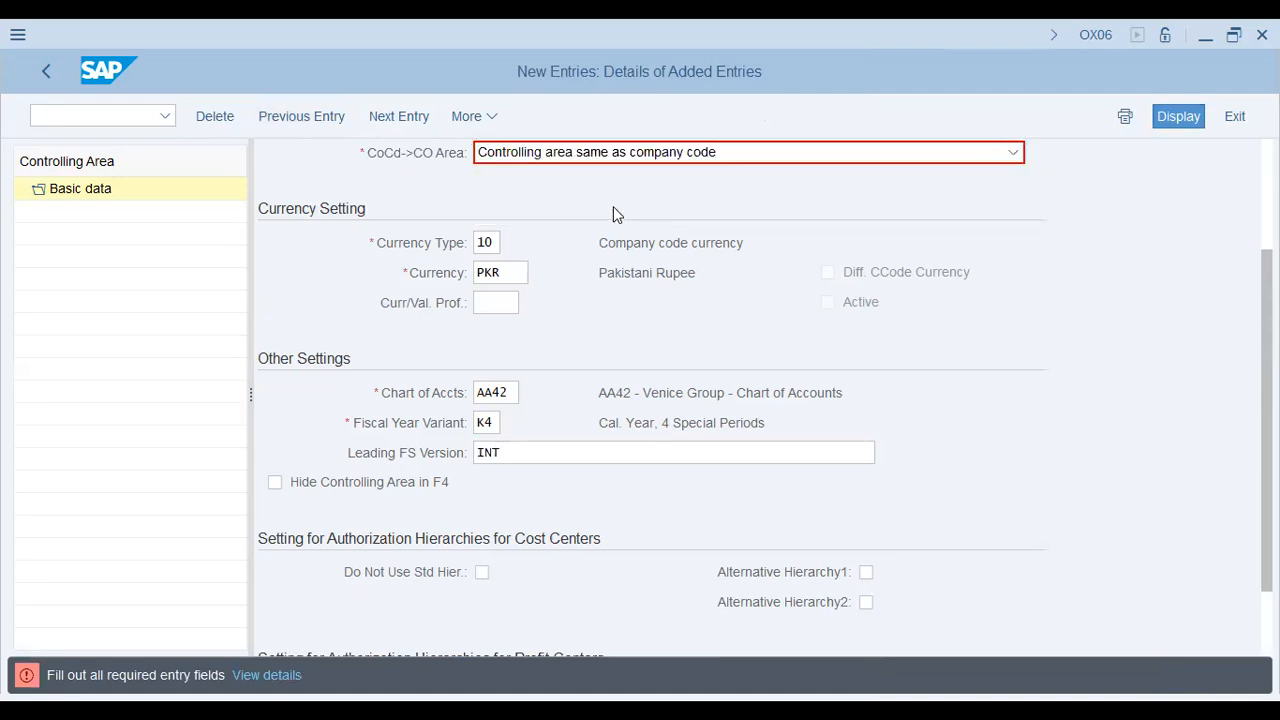
left_click(420, 453)
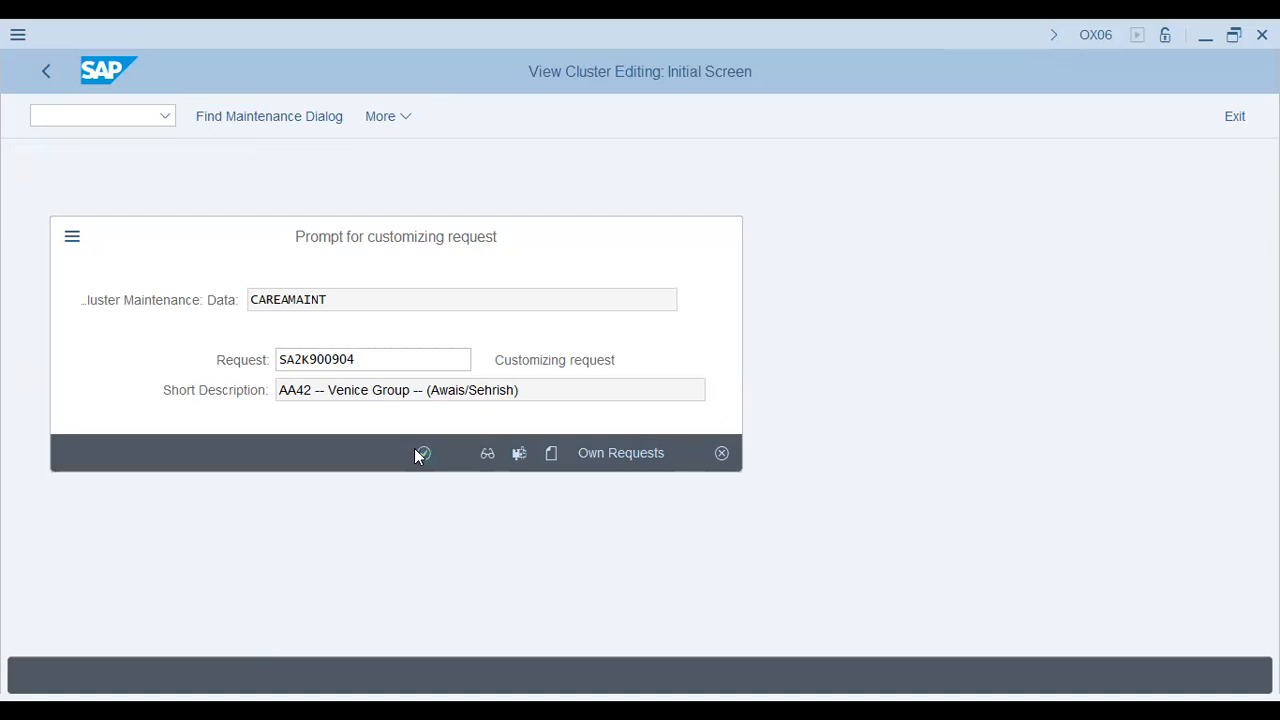
left_click(420, 453)
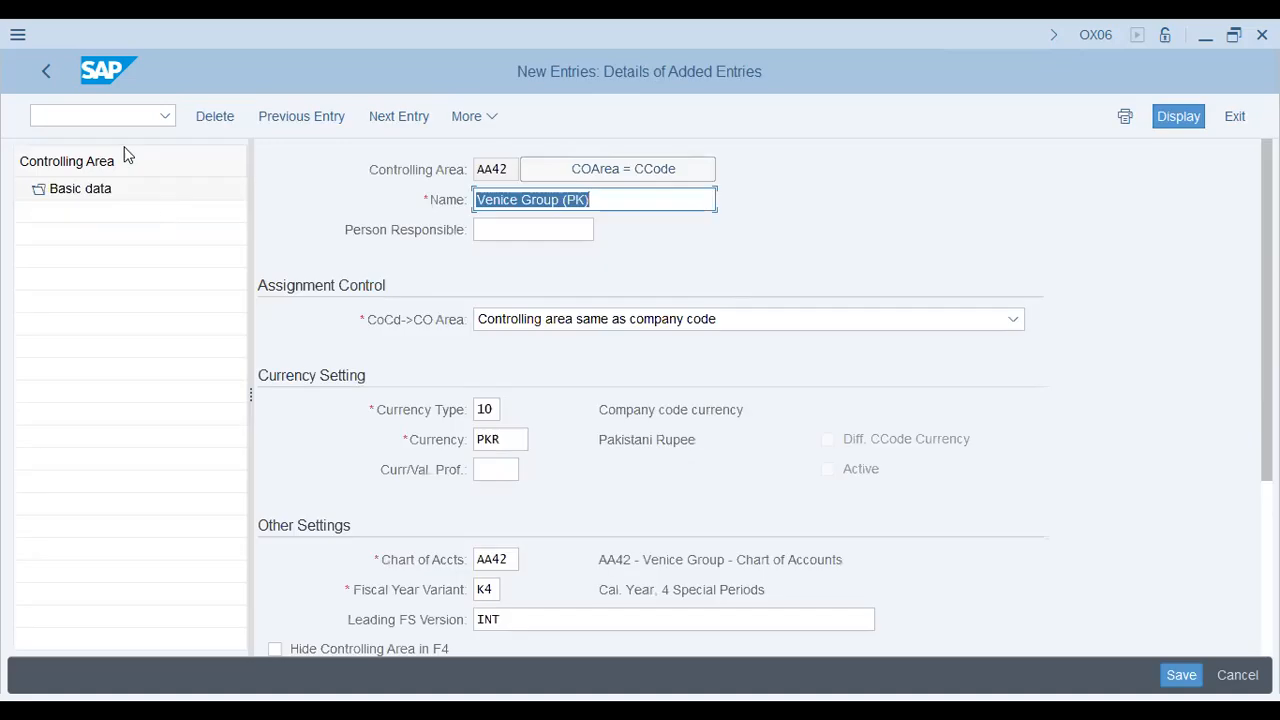
left_click(110, 116)
type("/nokkp")
Step: Find controlling area AA42 in the OKKP list and open its details
key("Return")
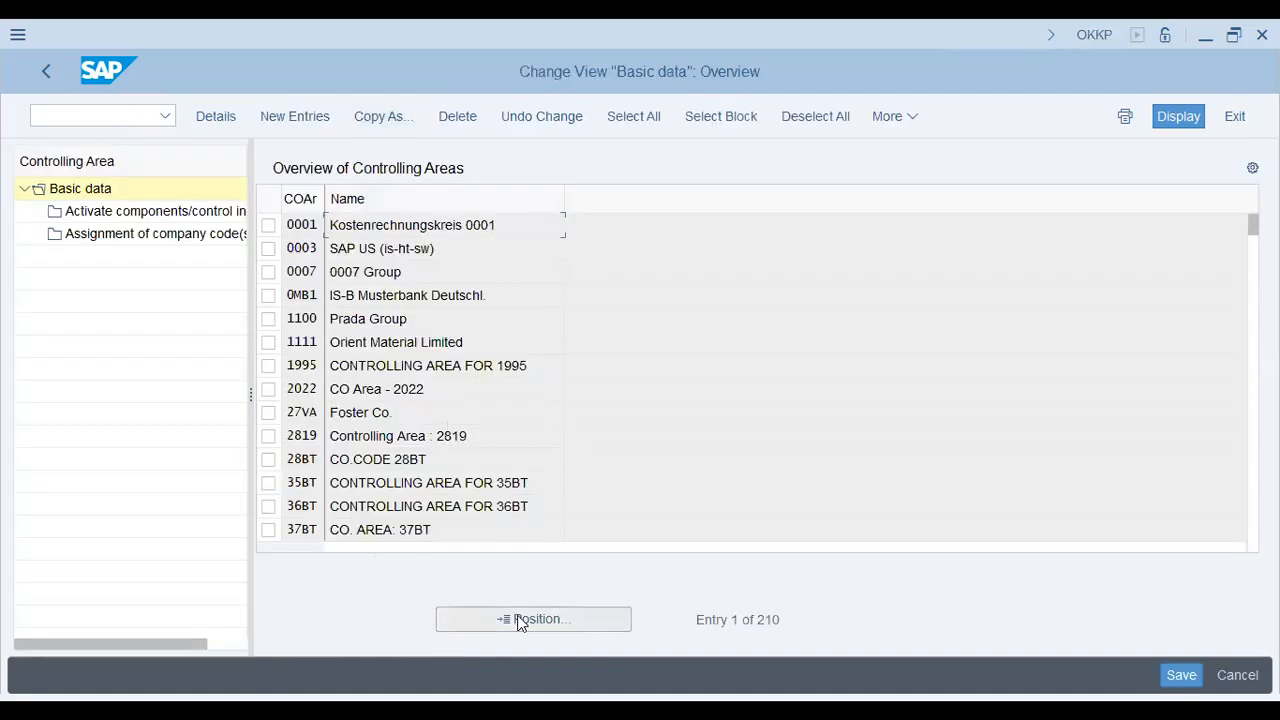
left_click(519, 622)
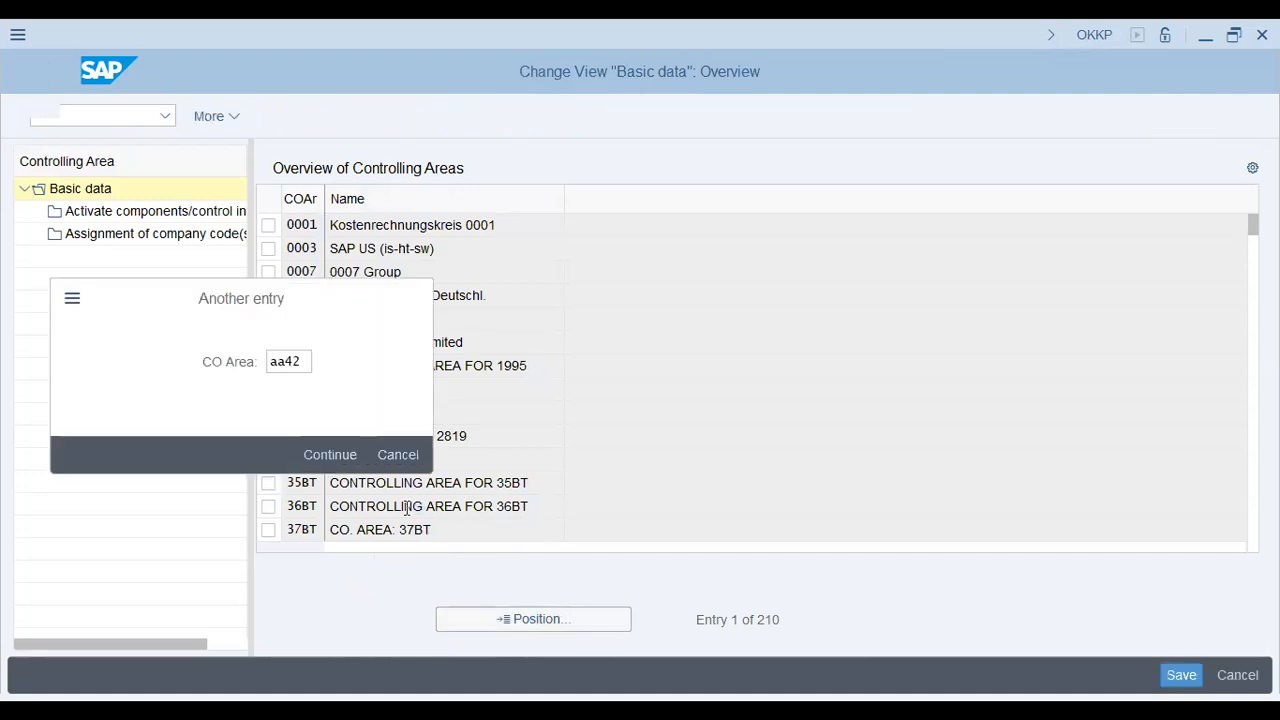
key("Return")
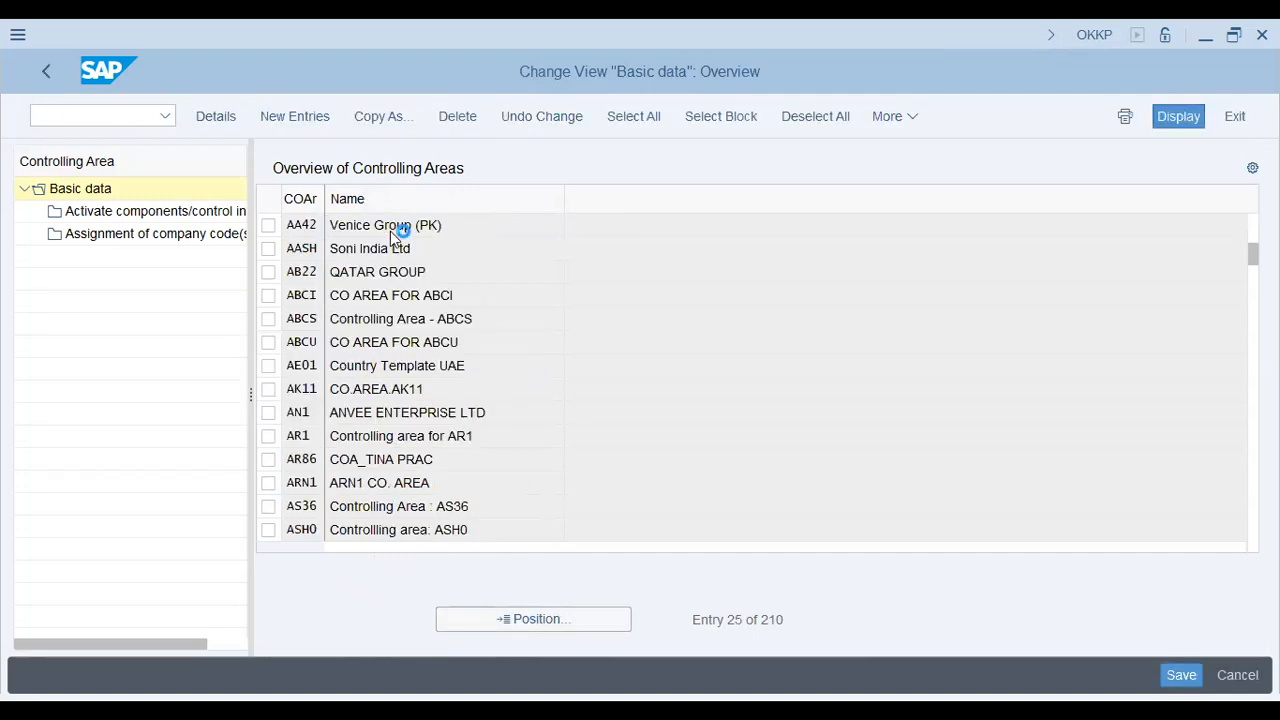
double_click(392, 232)
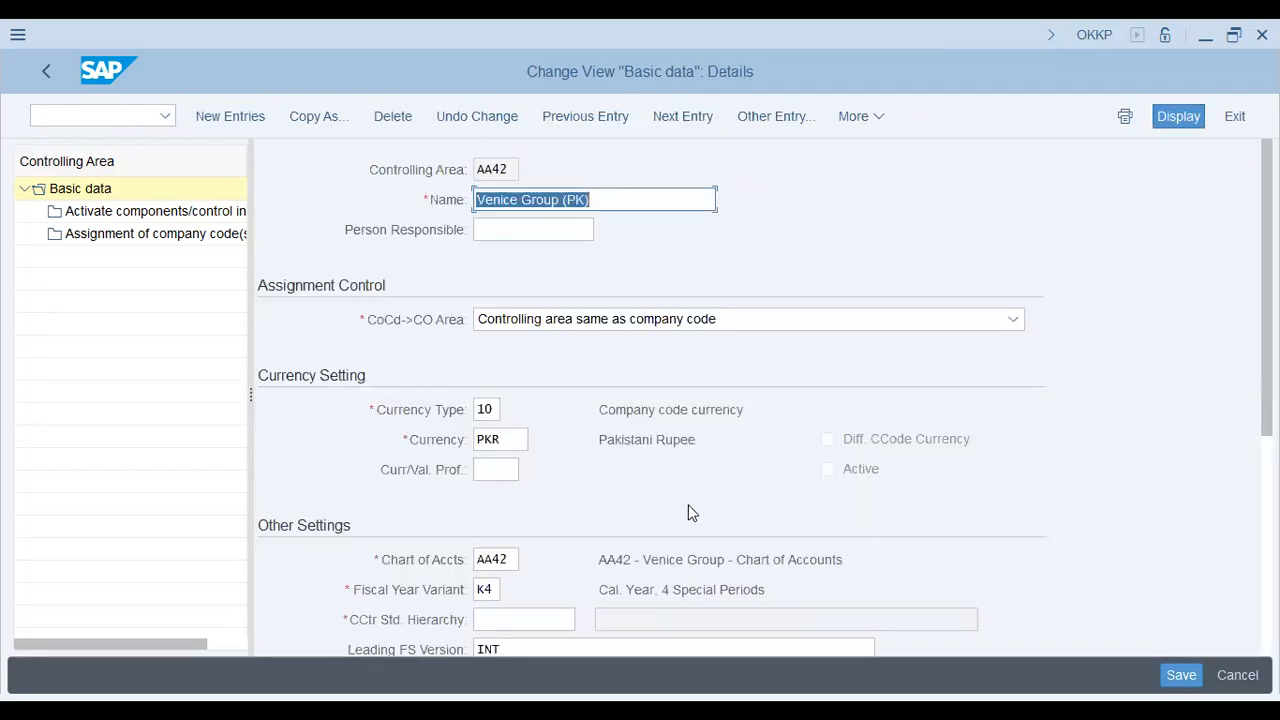
Step: Enter AA42 as cost center standard hierarchy, confirm creating it, and open component activation
left_click(519, 617)
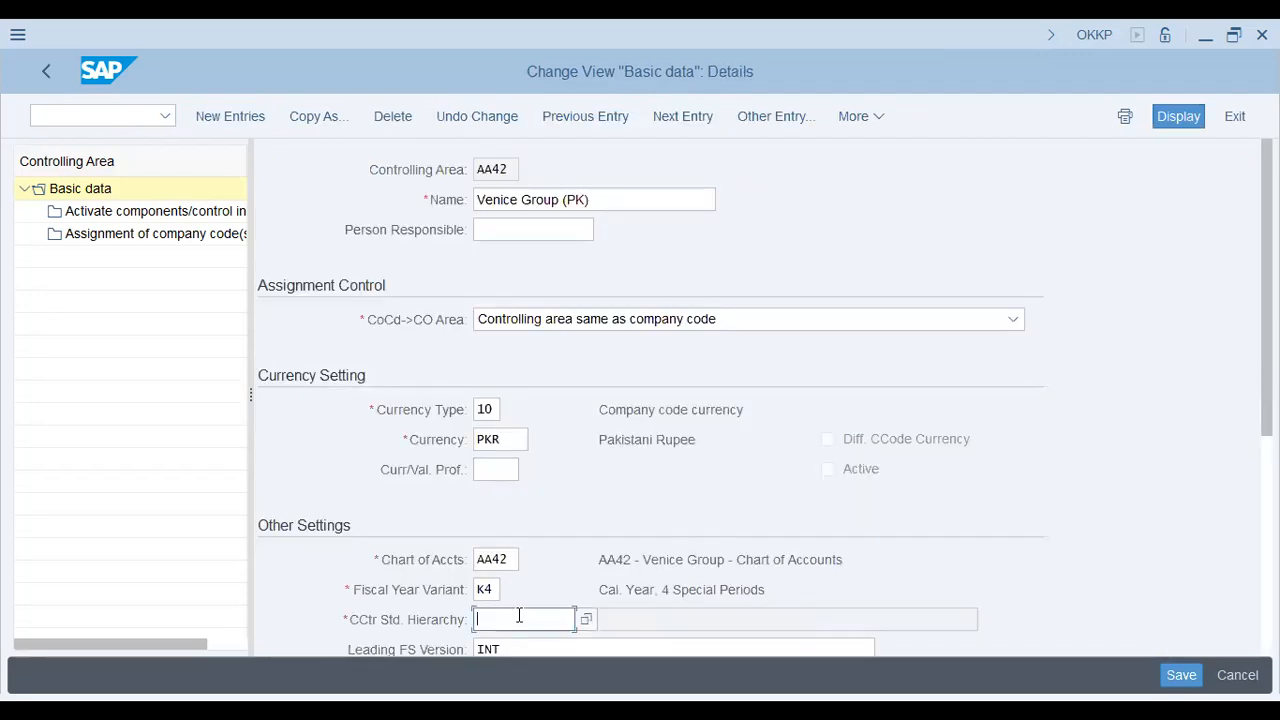
type("AA42")
key("Return")
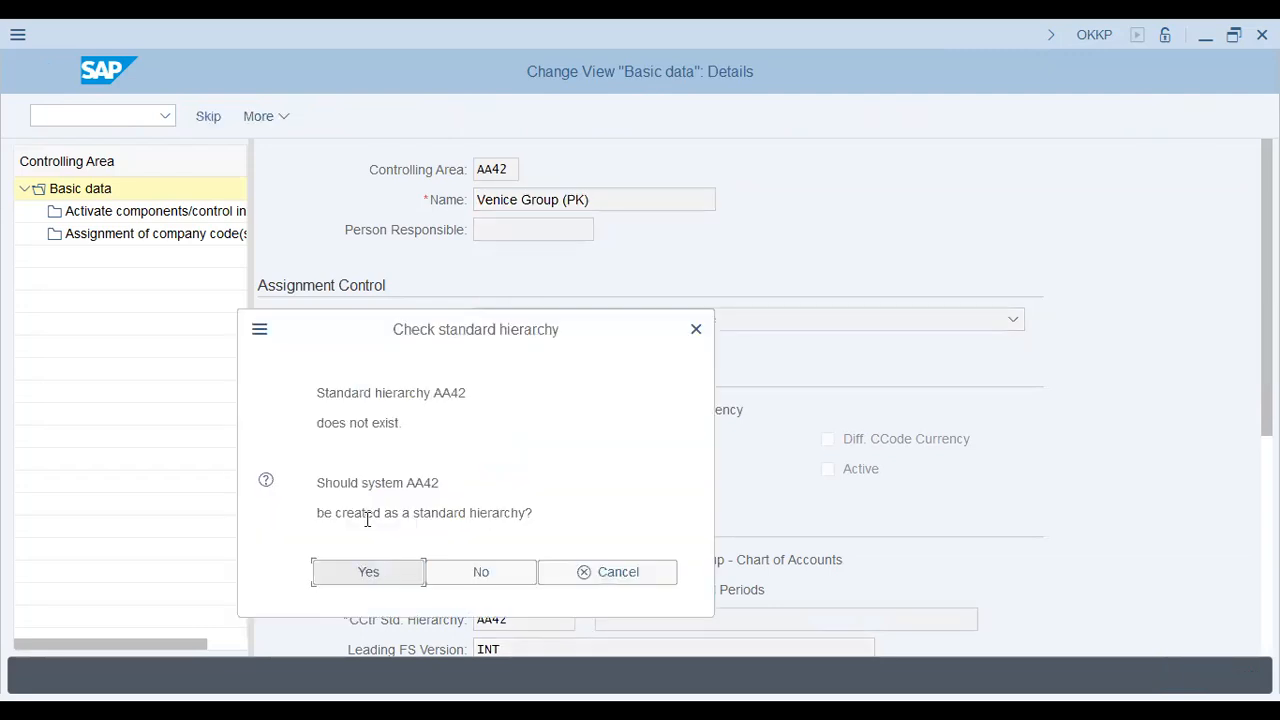
left_click_drag(476, 512, 365, 512)
left_click(385, 577)
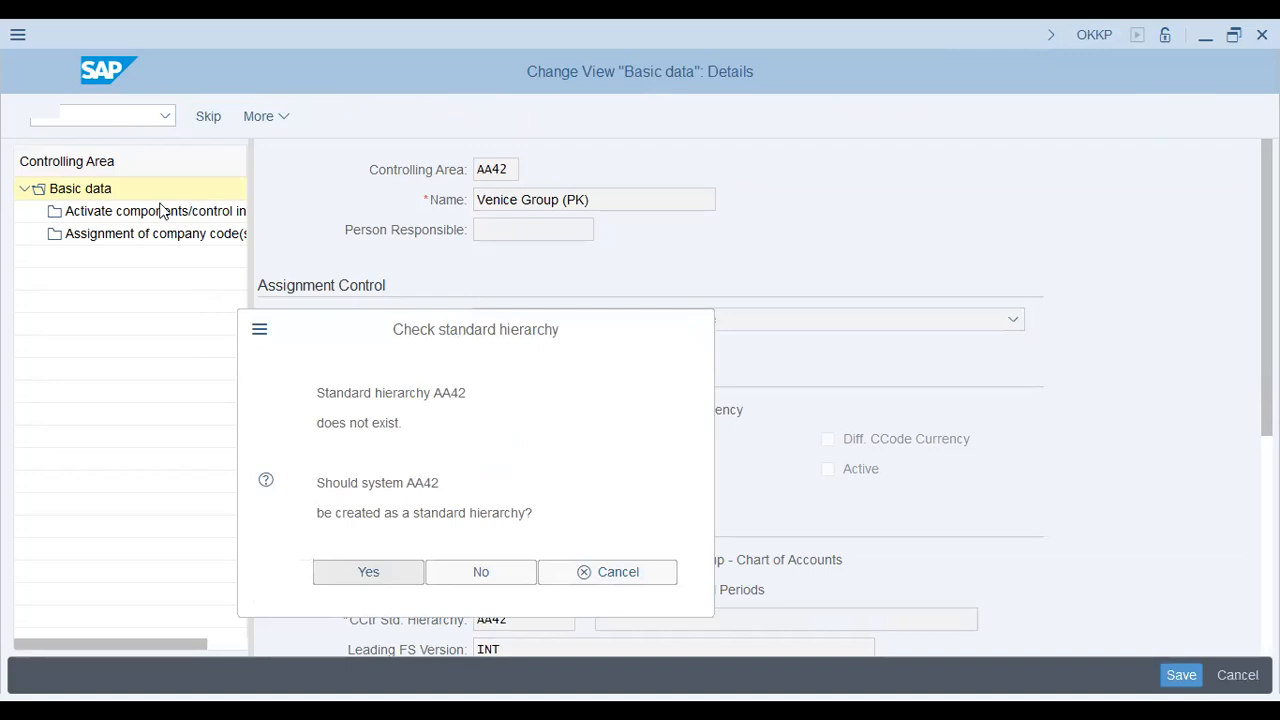
left_click(389, 571)
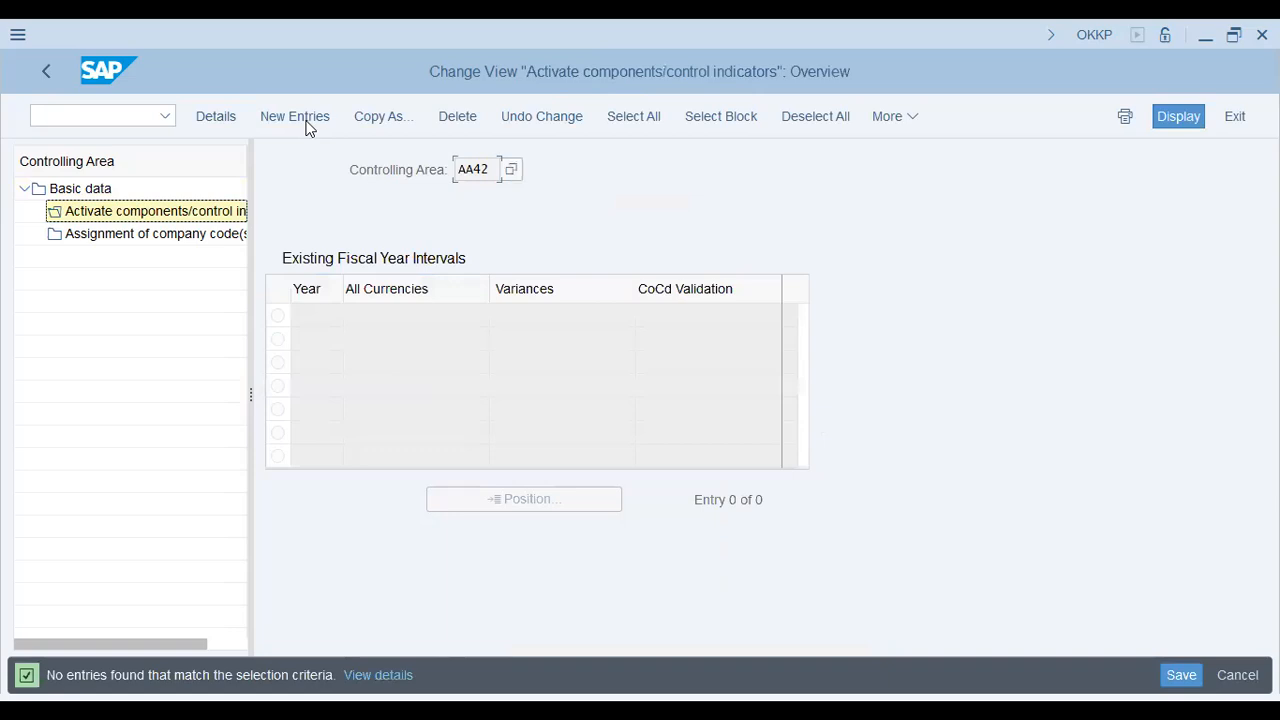
Step: For fiscal year 2023 activate cost centers, projects, sales orders and cost objects, then assign company code AA42
left_click(308, 125)
type("20")
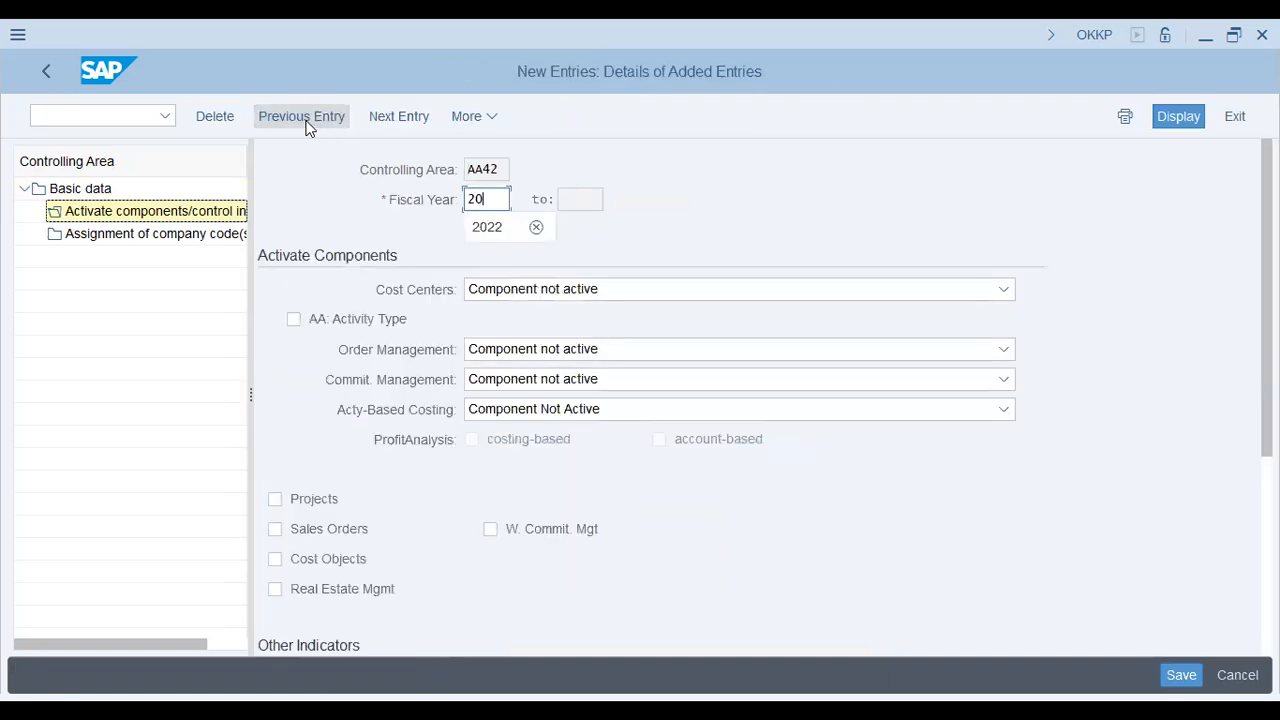
type("23")
key("Tab")
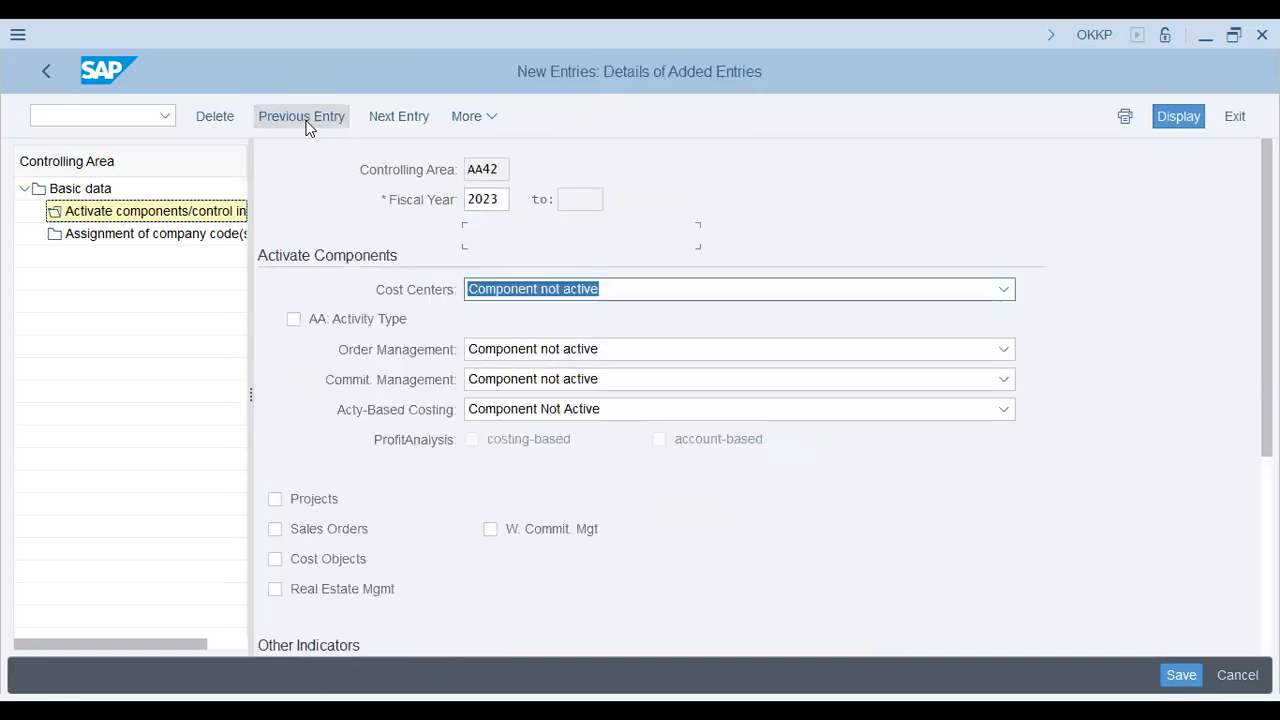
left_click(512, 349)
left_click(300, 499)
left_click(300, 529)
left_click(313, 562)
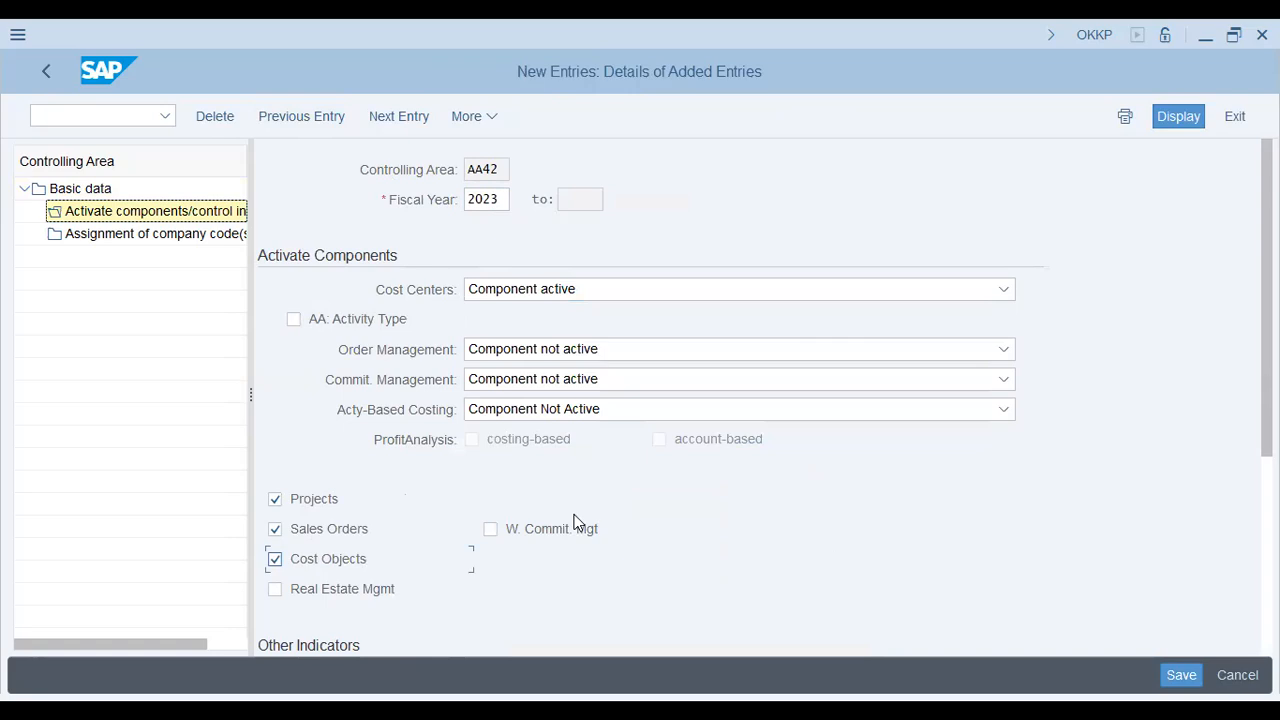
left_click(205, 238)
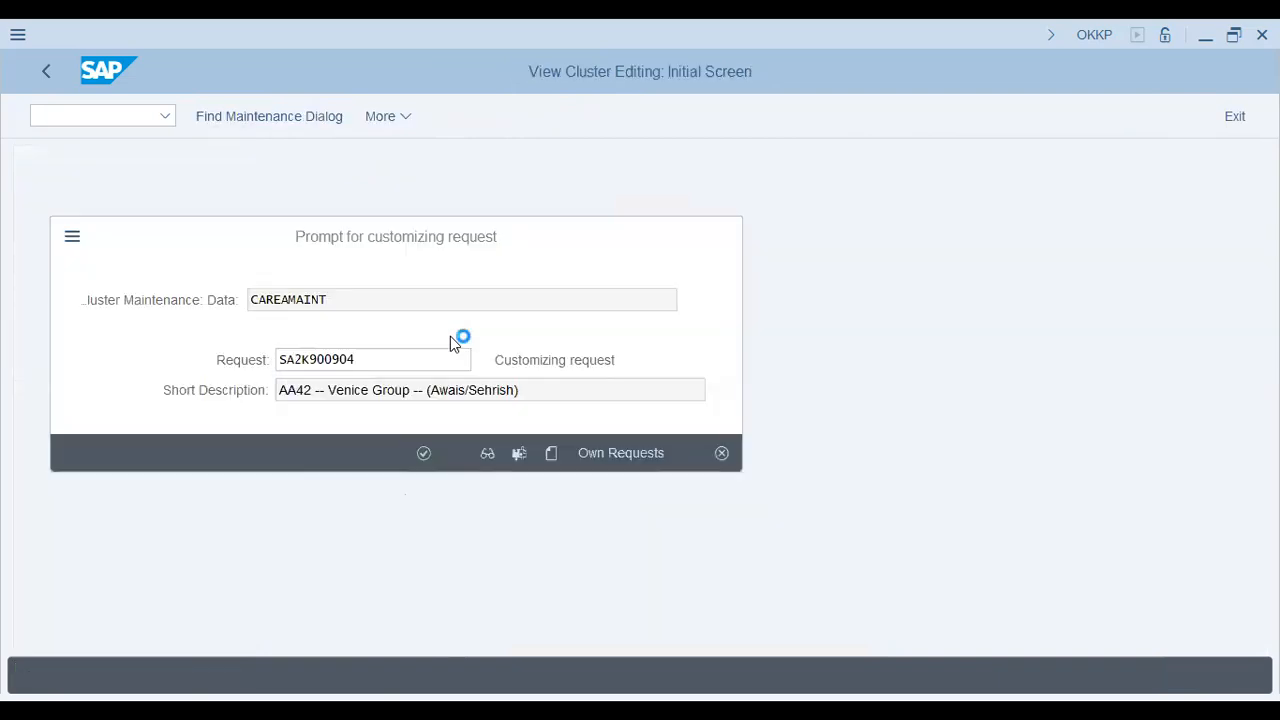
key("Return")
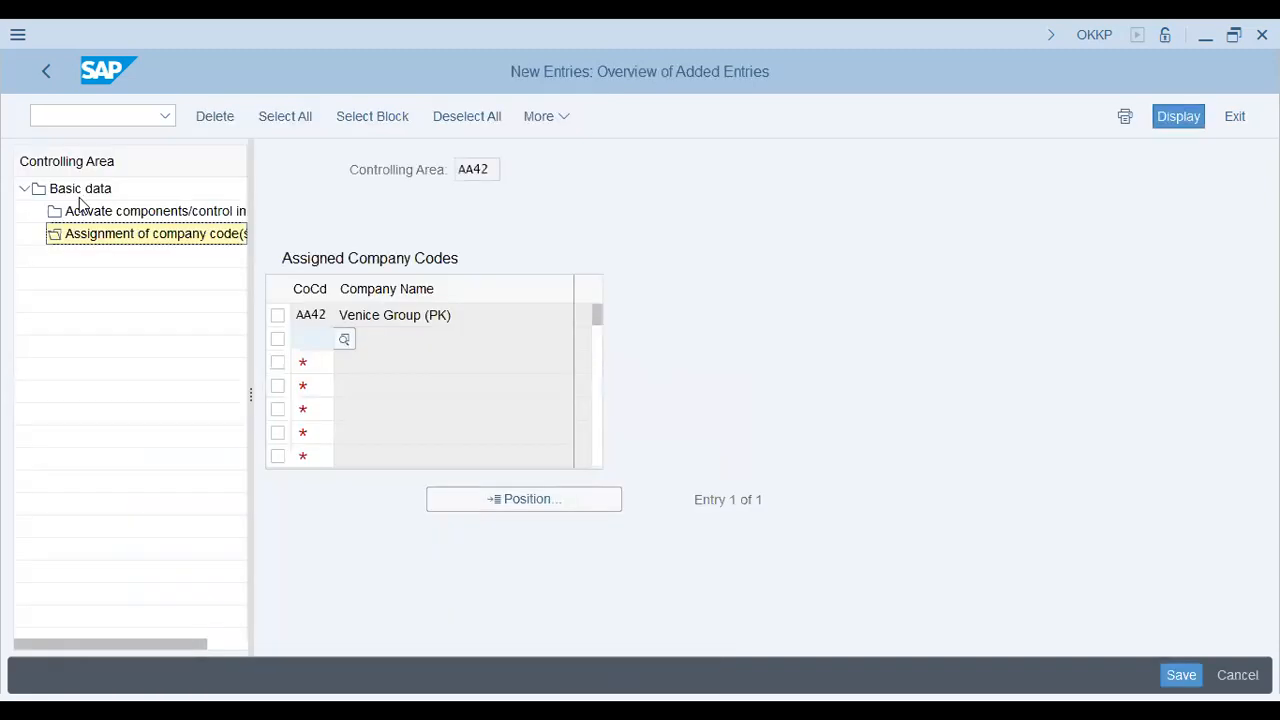
Step: Review chart of accounts AA42 and fiscal year variant K4 in Basic data, then switch to a blank Notepad
left_click(80, 189)
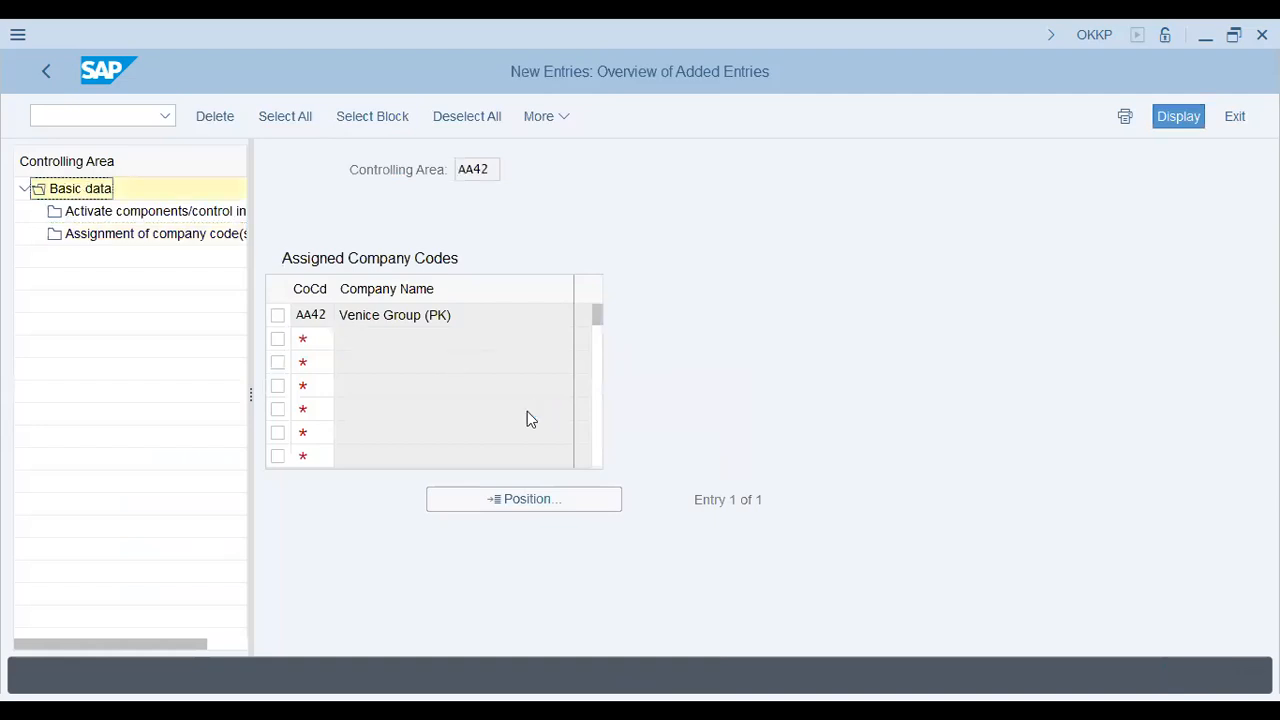
double_click(519, 555)
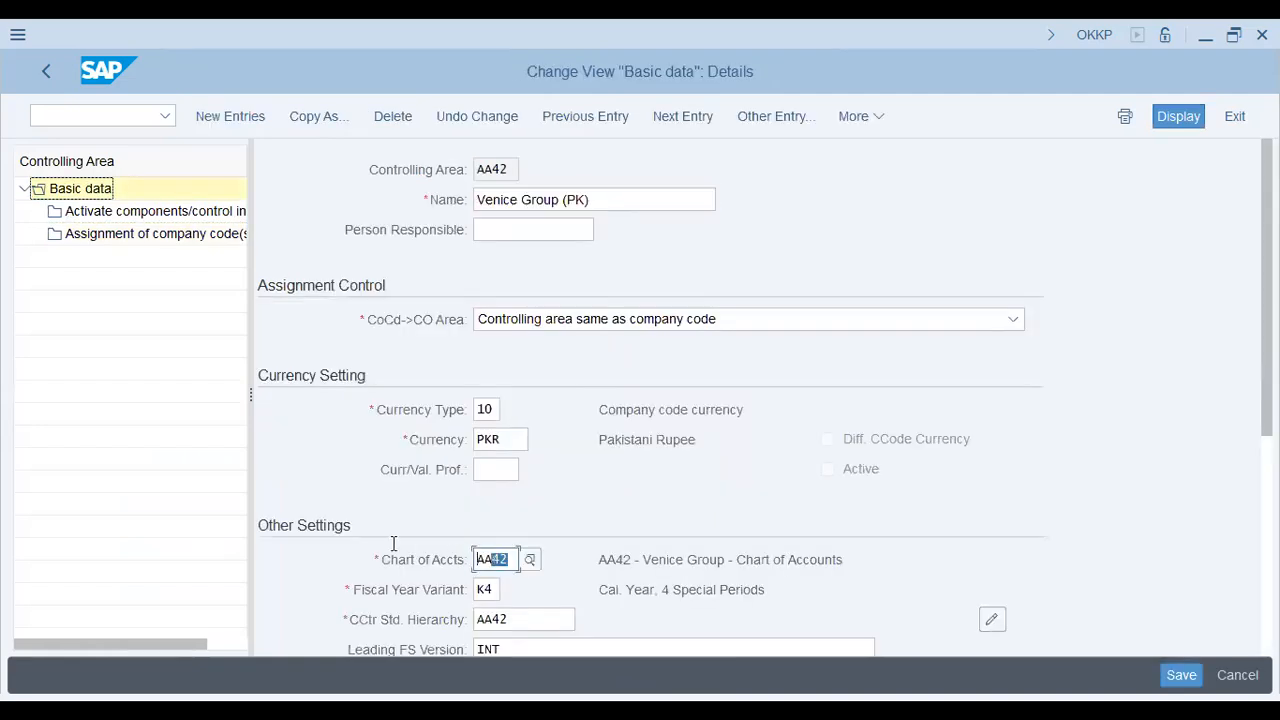
key("Tab")
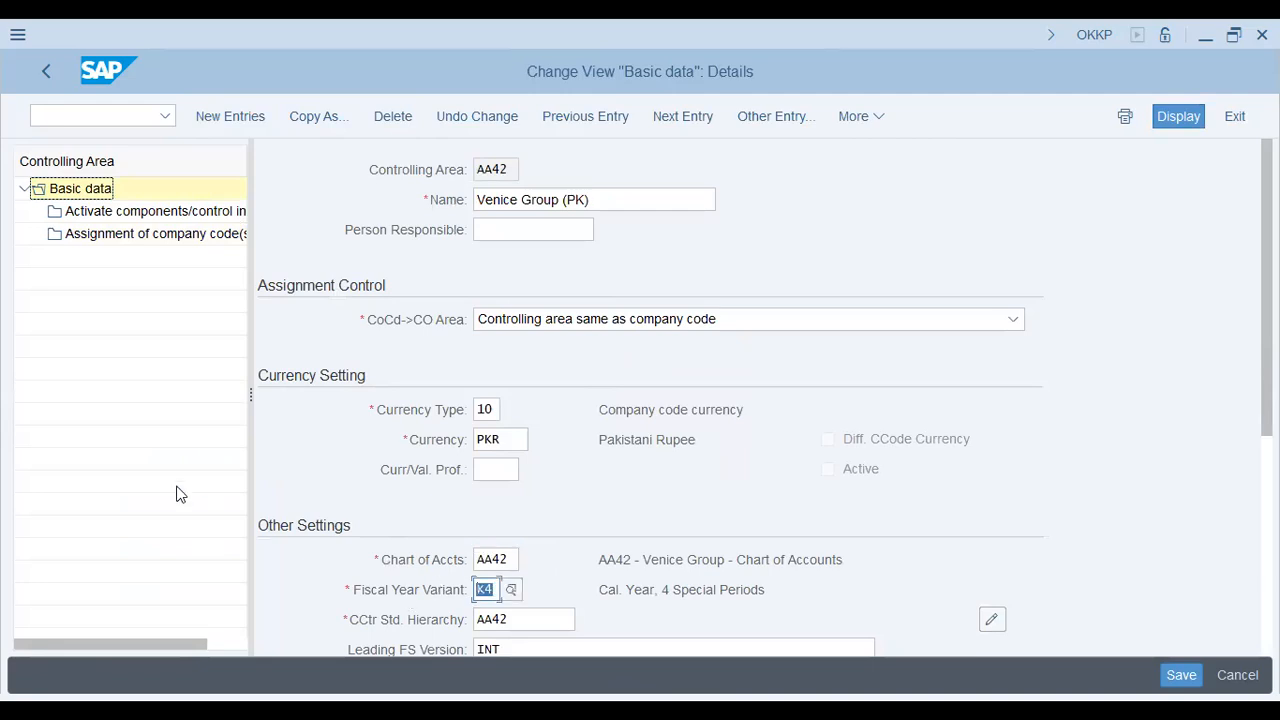
left_click(1, 247)
key("alt+Tab")
key("BackSpace")
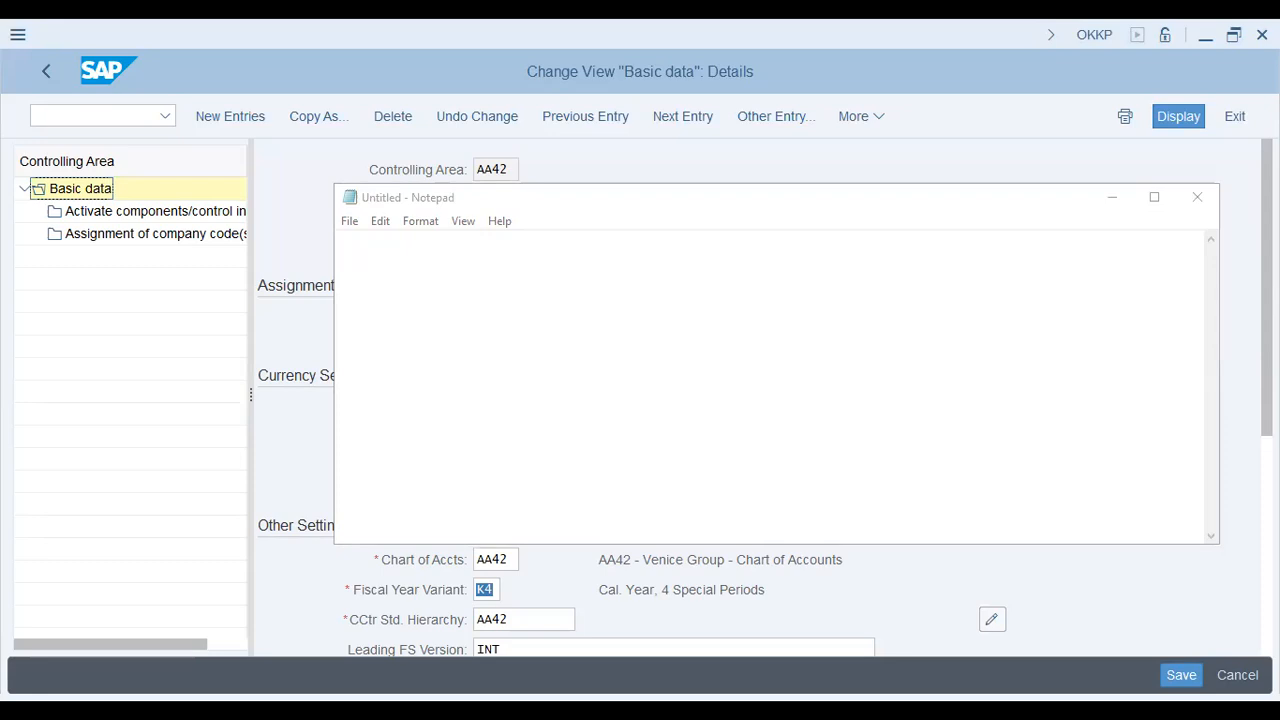
Step: In Notepad, type 'Company ------------ top node ---------- Operating Concern (Cube)'
left_click(452, 64)
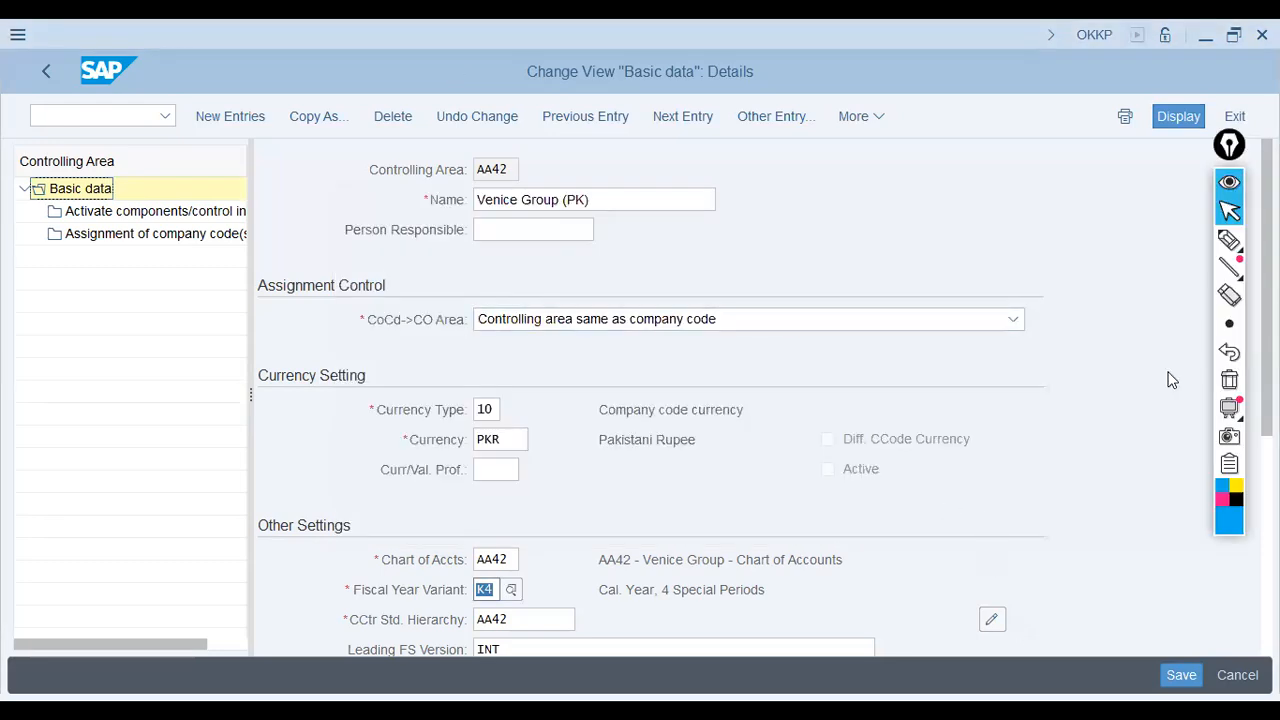
left_click(1230, 243)
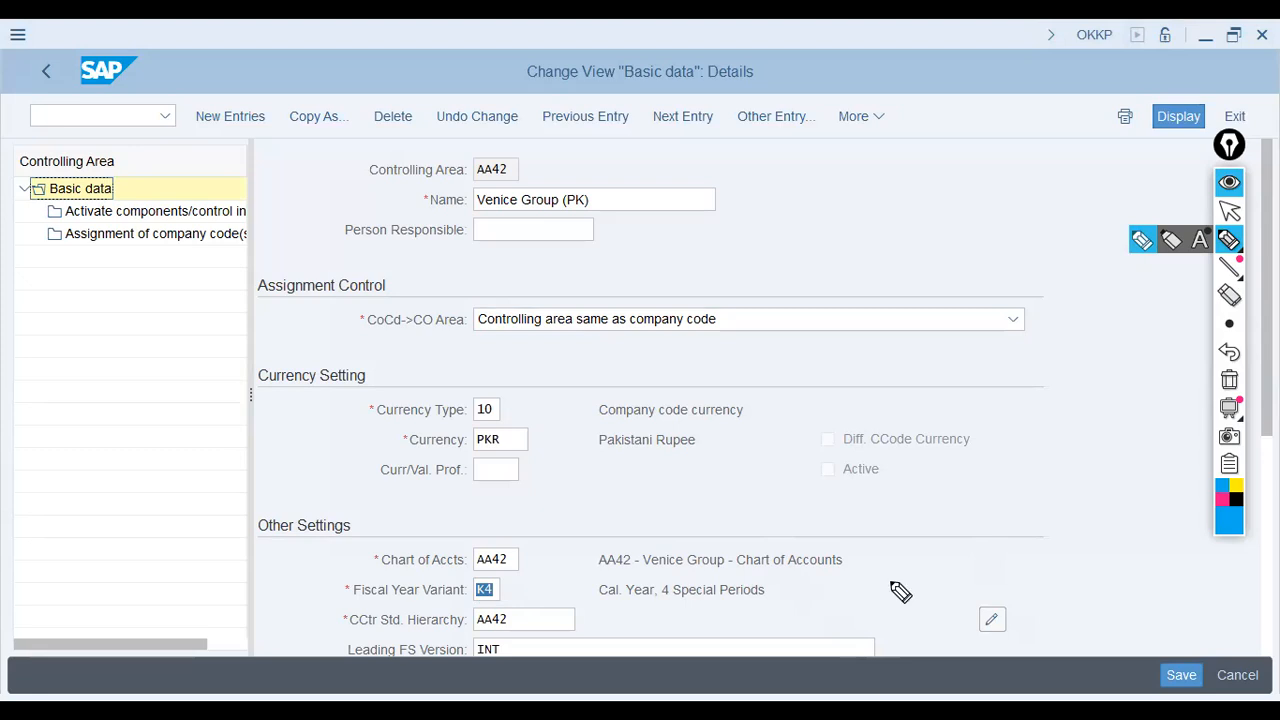
right_click(887, 550)
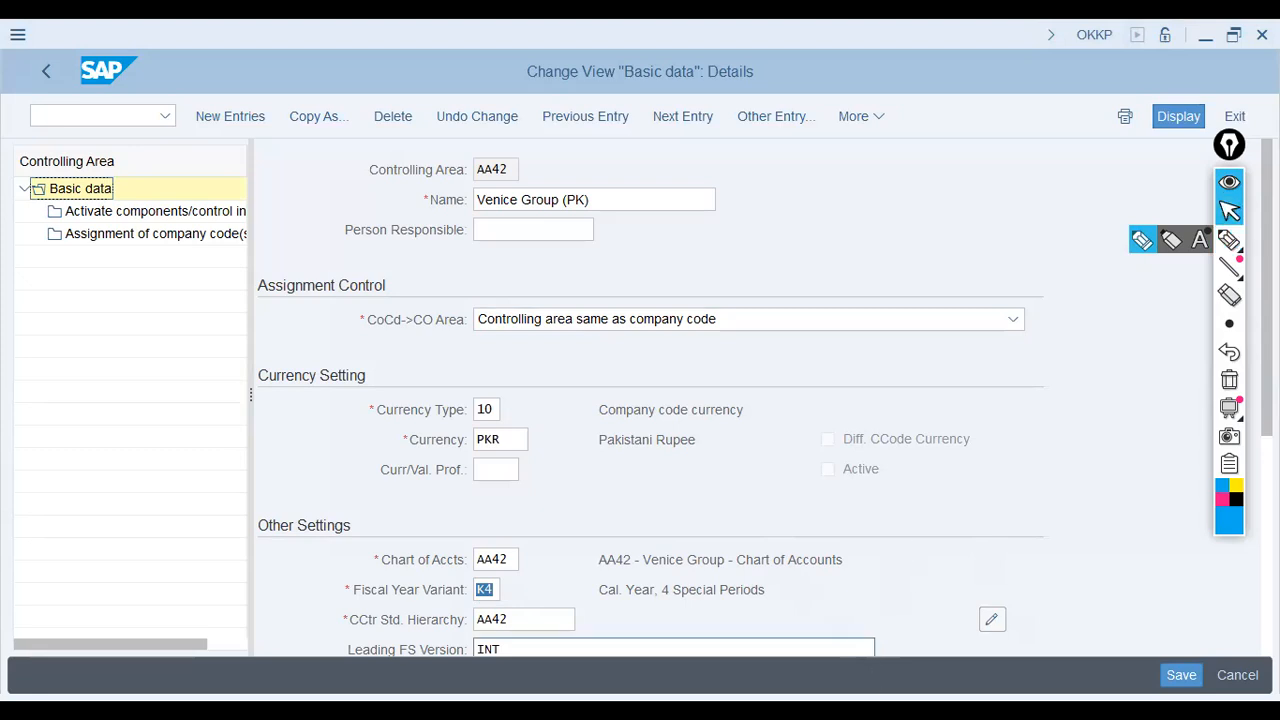
key("alt+Tab")
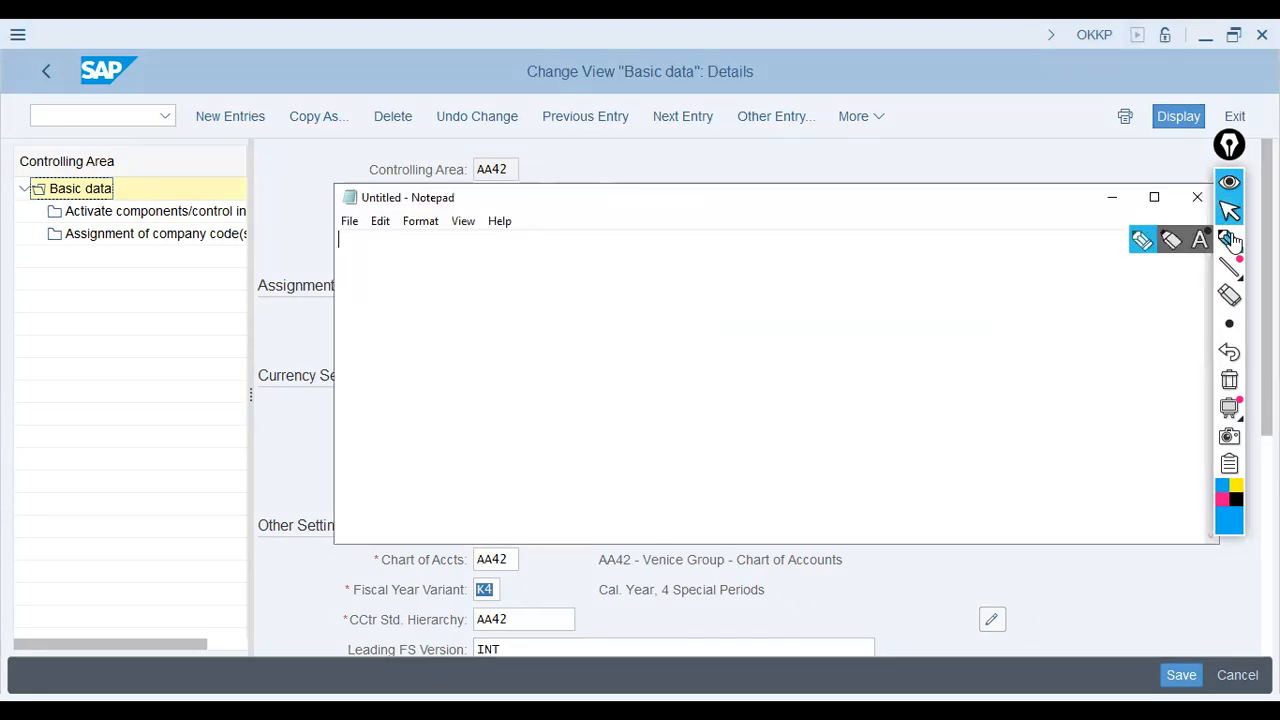
left_click(1229, 240)
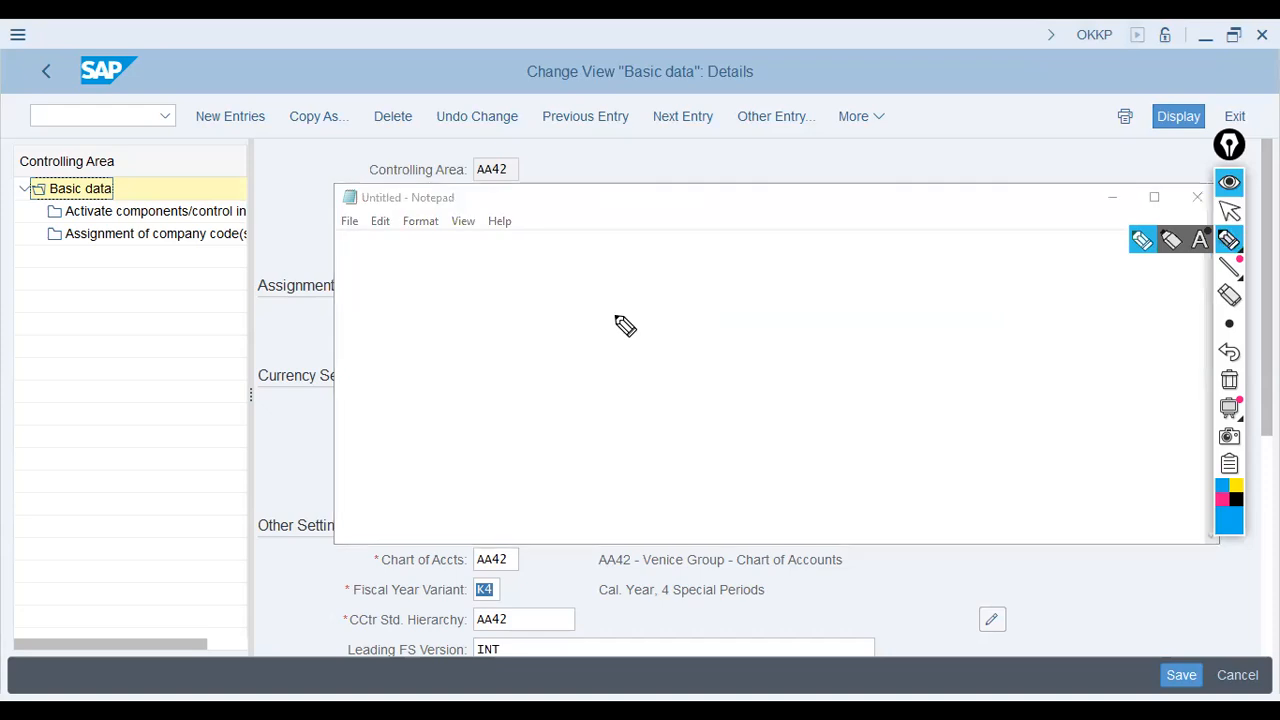
right_click(420, 300)
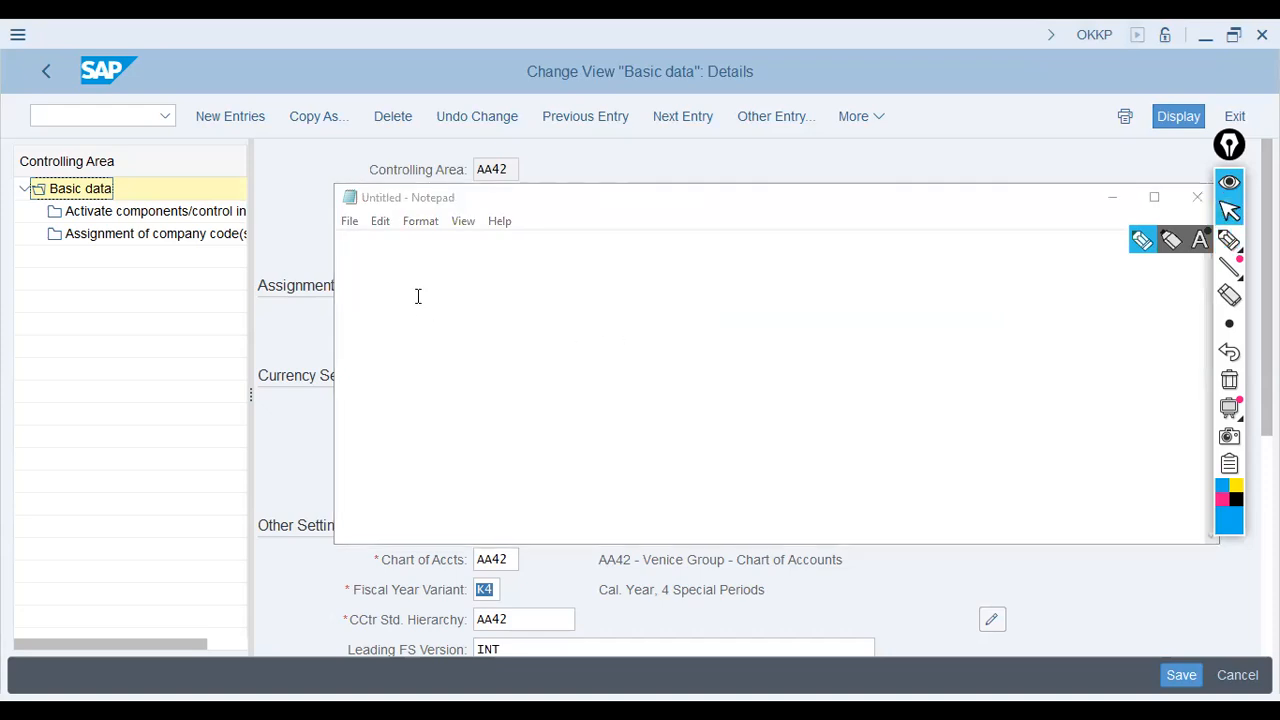
left_click(428, 295)
type("cOMPAN")
key("BackSpace")
key("BackSpace")
key("BackSpace")
key("BackSpace")
key("BackSpace")
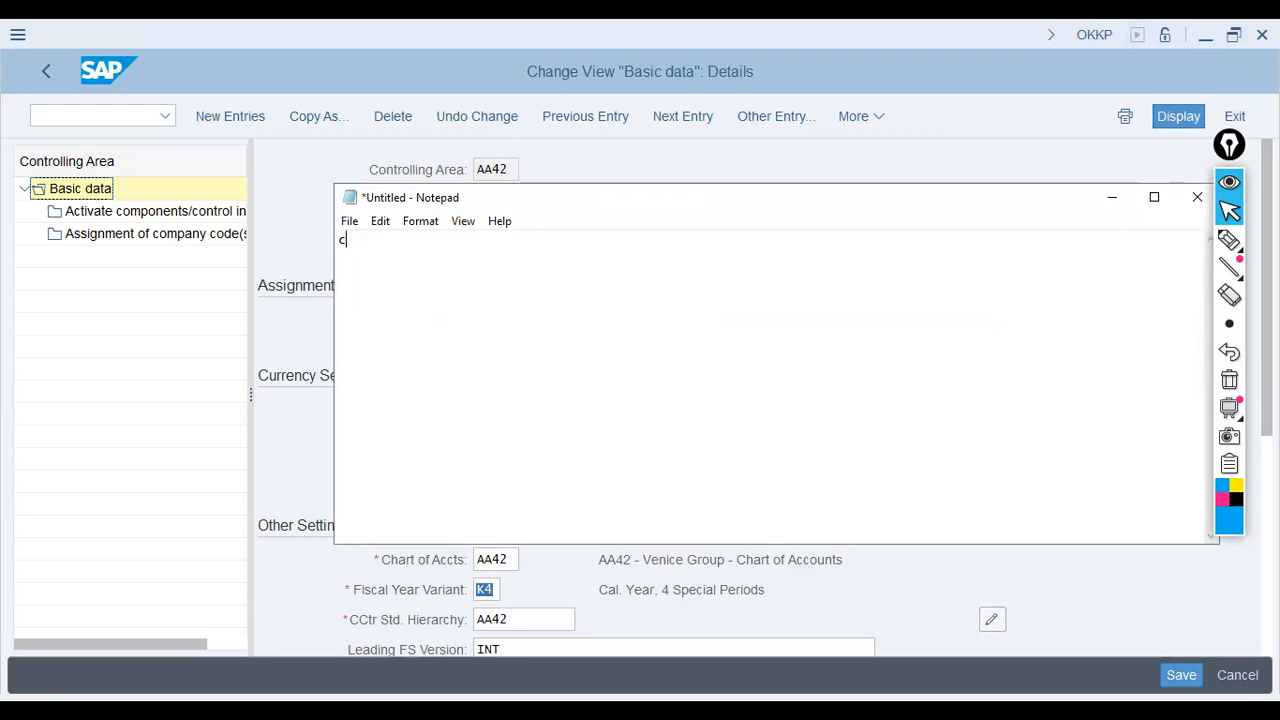
type("ompany")
key("Home")
key("Tab")
key("Return")
key("Tab")
type("------------ top node ---------- ")
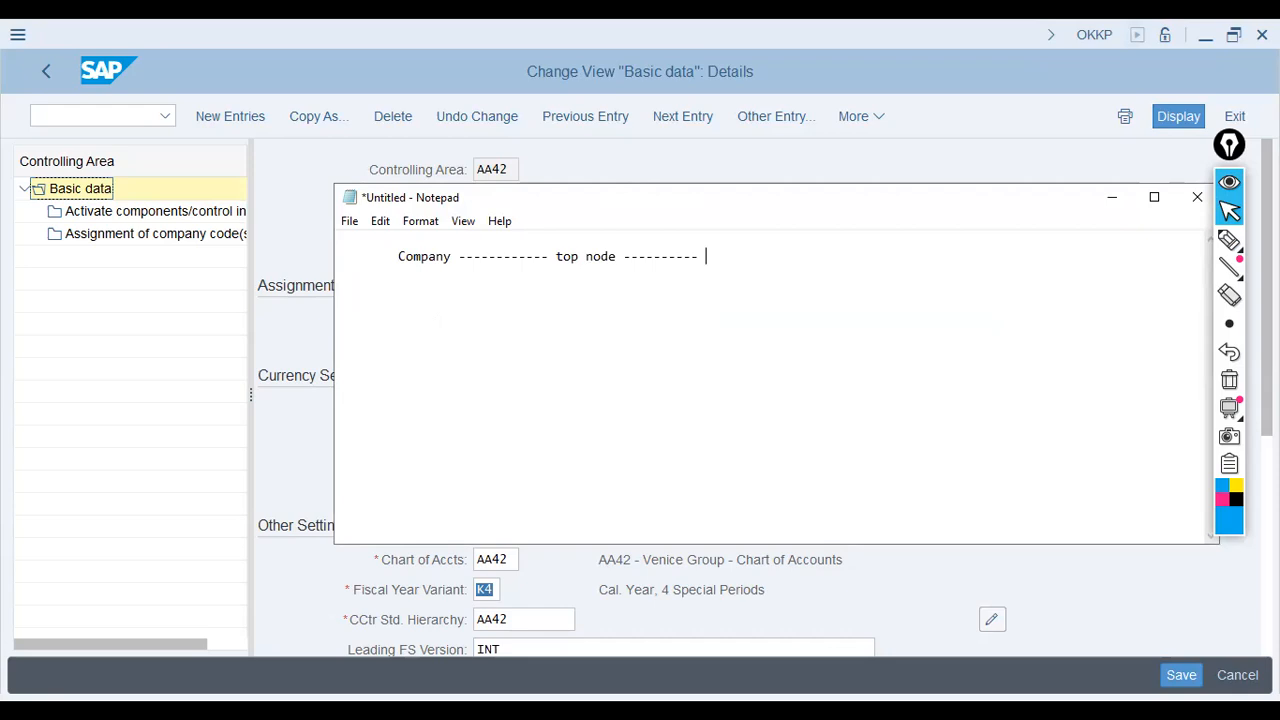
type("Operating Concern (Cube)")
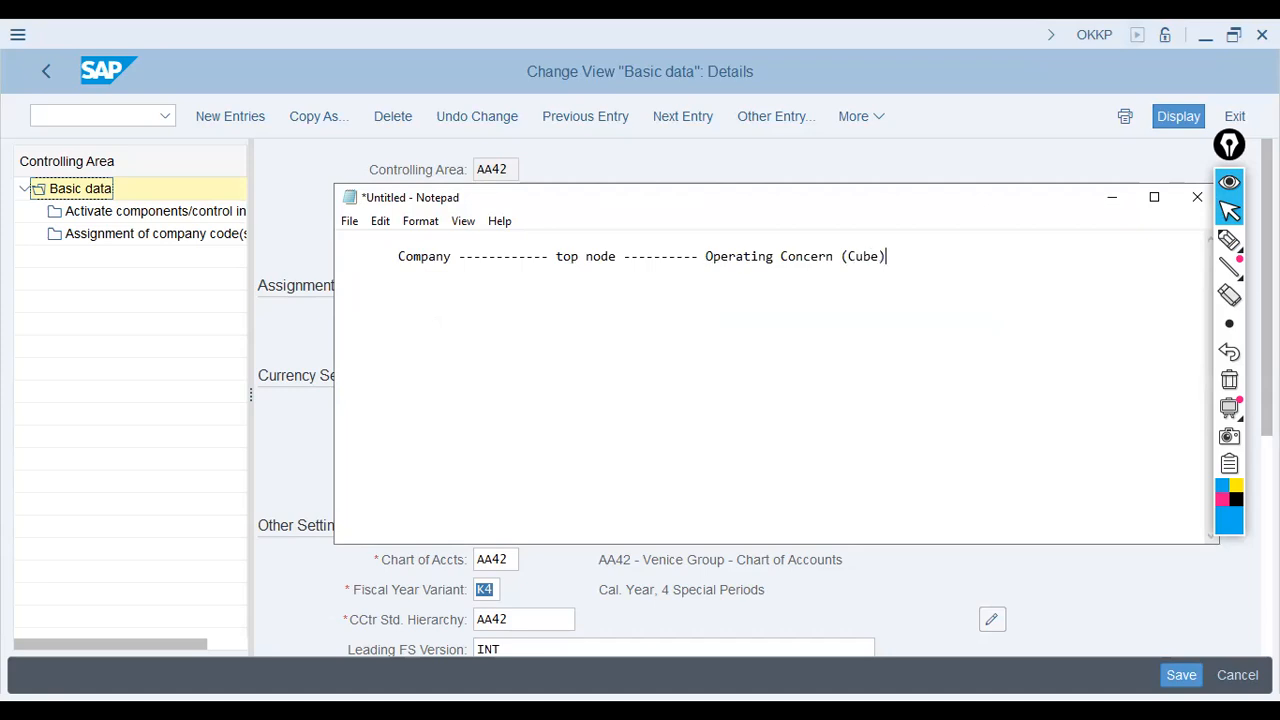
Step: Reword 'Cube' to 'reporting cube' and start a 'Controlling Area --->' line below
key("BackSpace")
key("BackSpace")
key("BackSpace")
key("BackSpace")
key("BackSpace")
key("BackSpace")
type("reporting cube)")
key("Return")
type("Controlling")
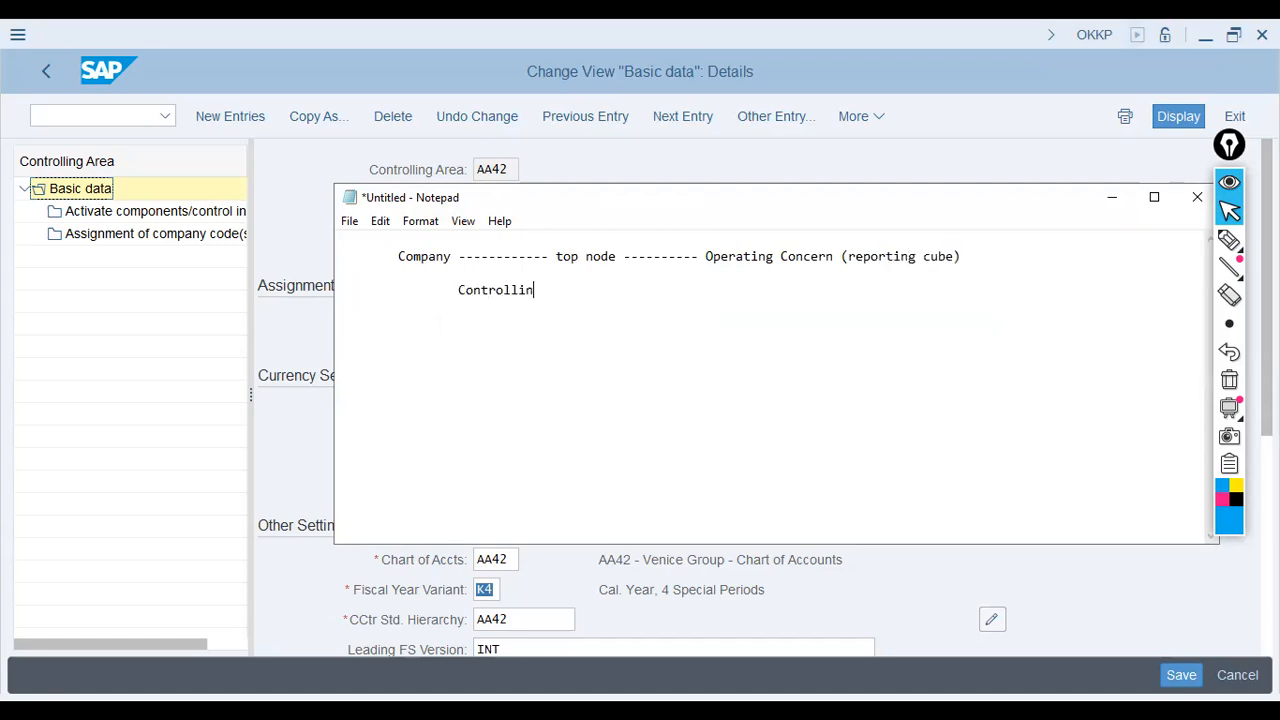
key("BackSpace")
key("BackSpace")
key("BackSpace")
key("BackSpace")
key("BackSpace")
key("BackSpace")
key("BackSpace")
key("BackSpace")
key("BackSpace")
key("BackSpace")
key("BackSpace")
type("Controlling Area ---> ")
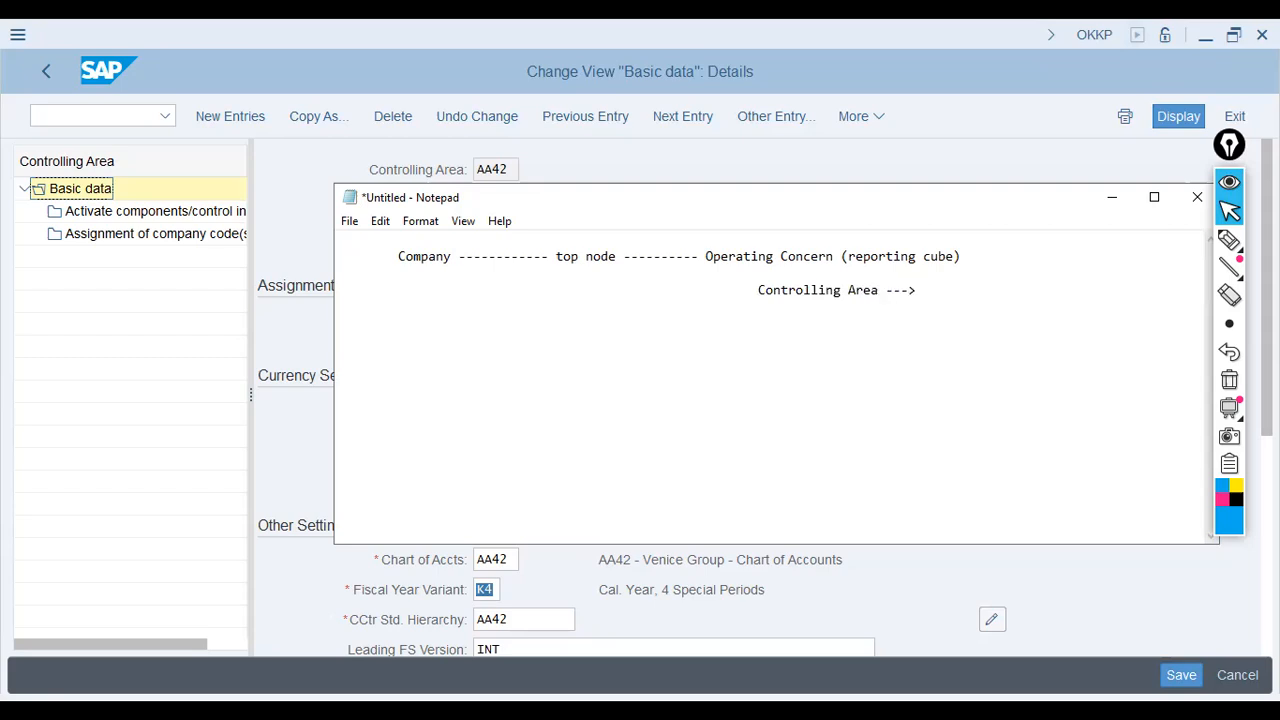
type("Pro")
key("BackSpace")
key("BackSpace")
key("BackSpace")
key("BackSpace")
key("BackSpace")
key("BackSpace")
key("BackSpace")
key("BackSpace")
Step: Complete the Controlling Area line with 'PCA, CCA, Product Costing, cost element'
type("---> Pr")
key("BackSpace")
type("CA, CCA, Product Costing, ")
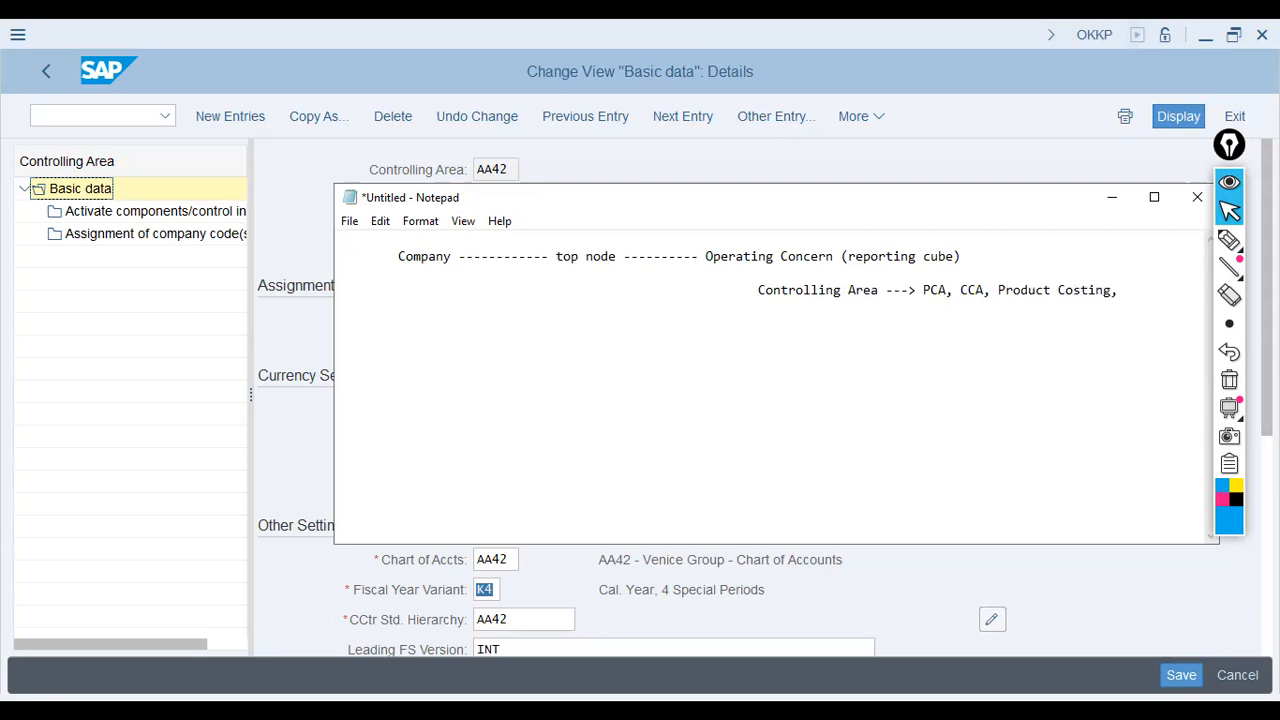
type("cost element")
key("Home")
key("Tab")
key("Tab")
key("Tab")
key("Tab")
key("Tab")
key("Tab")
key("Tab")
key("Tab")
key("Tab")
key("Tab")
key("Tab")
key("Tab")
key("Tab")
key("End")
Step: Add '1:M ---> Company Codes' with Finance, Plants and Sales Org beneath it
type("1:M ---> ")
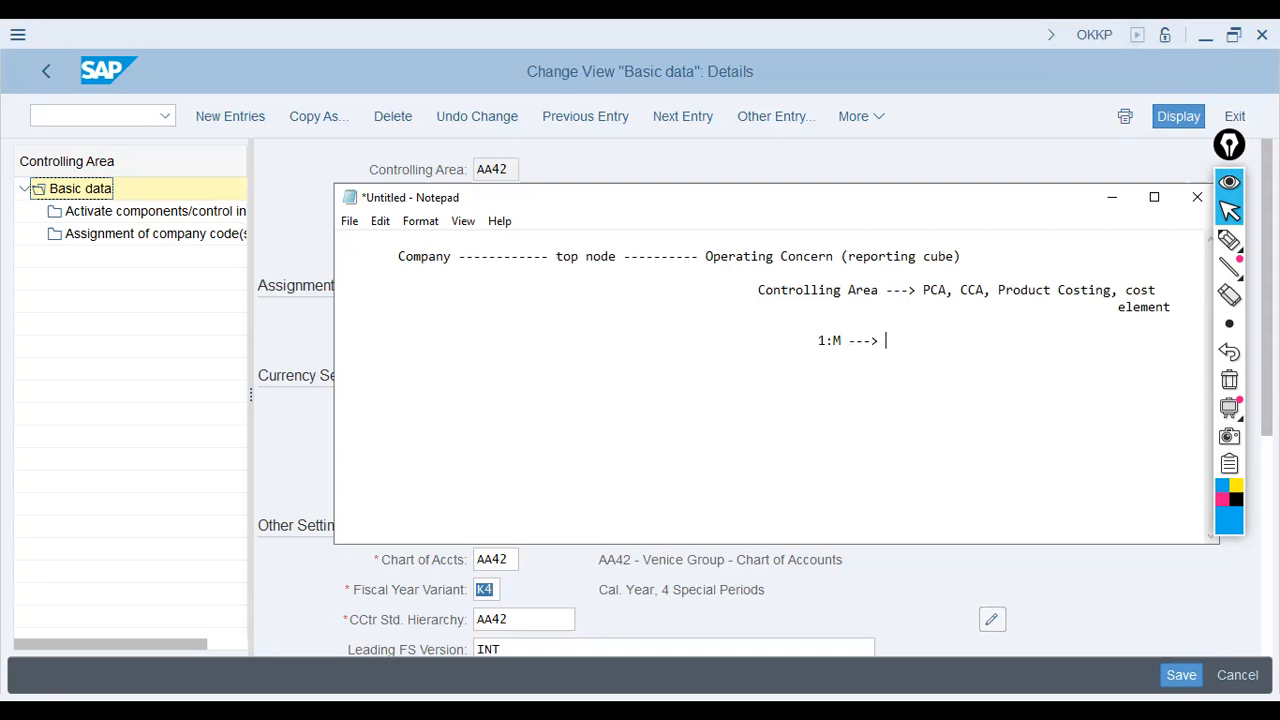
type("Company Codes")
type("Finance \t\t\t\t\t\t\t\t\t\t")
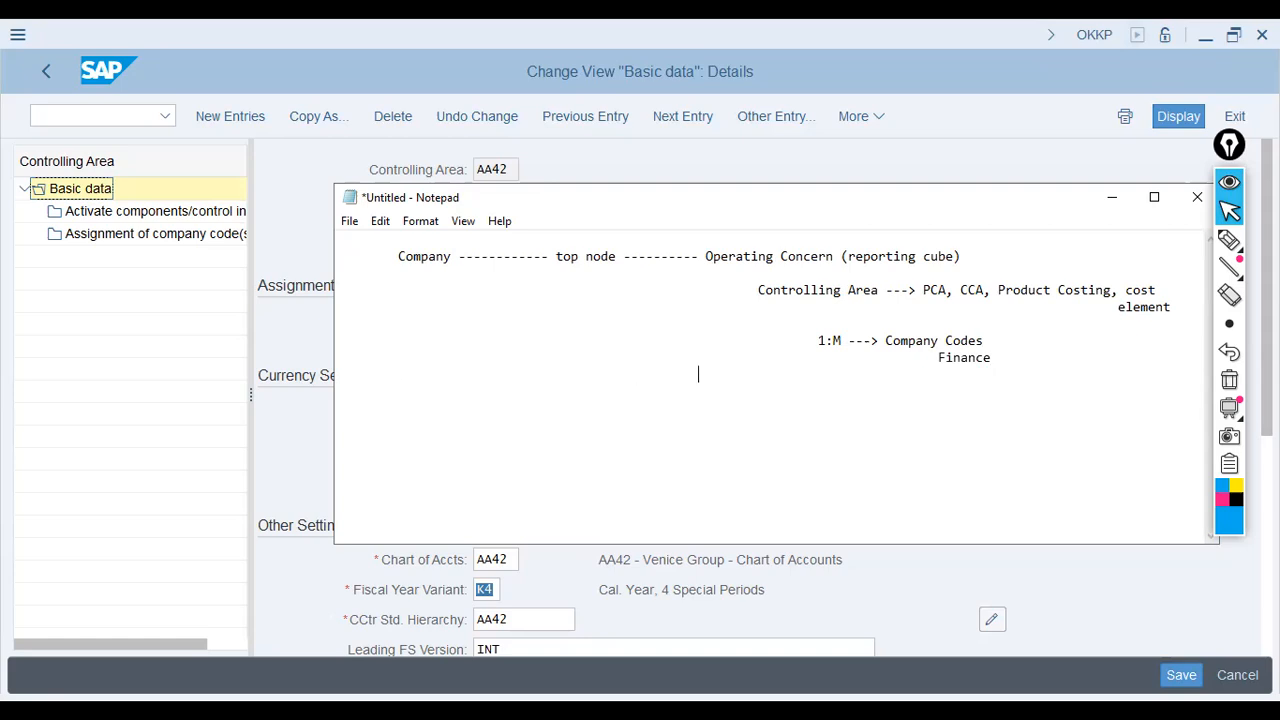
type("Plants")
key("Return")
type("Sales Org")
key("Return")
Step: Append '+ Pur. Orgs' to Plants, add 'Locations' under it and 'Distribution Centers' under Sales Org
key("Up")
key("Up")
type("+ Pur. Orgs")
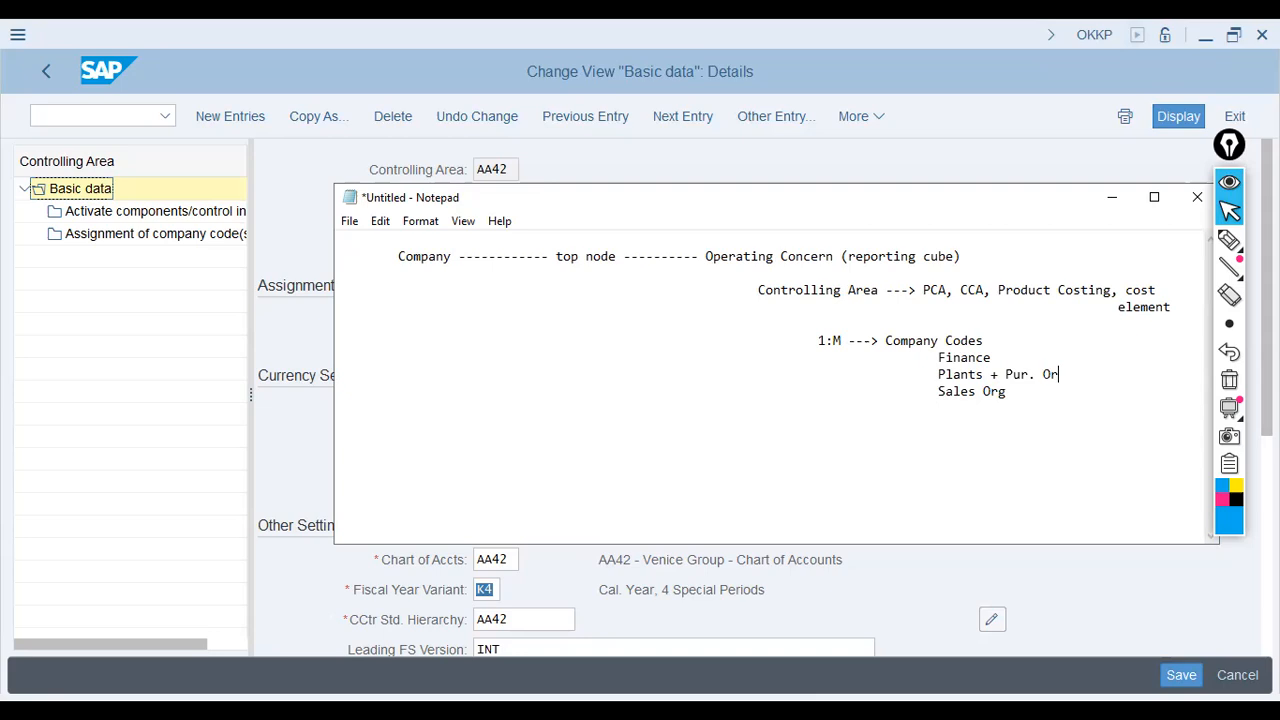
key("Down")
key("Down")
key("BackSpace")
key("Up")
key("Up")
key("Down")
key("Up")
key("Return")
key("Tab")
key("Tab")
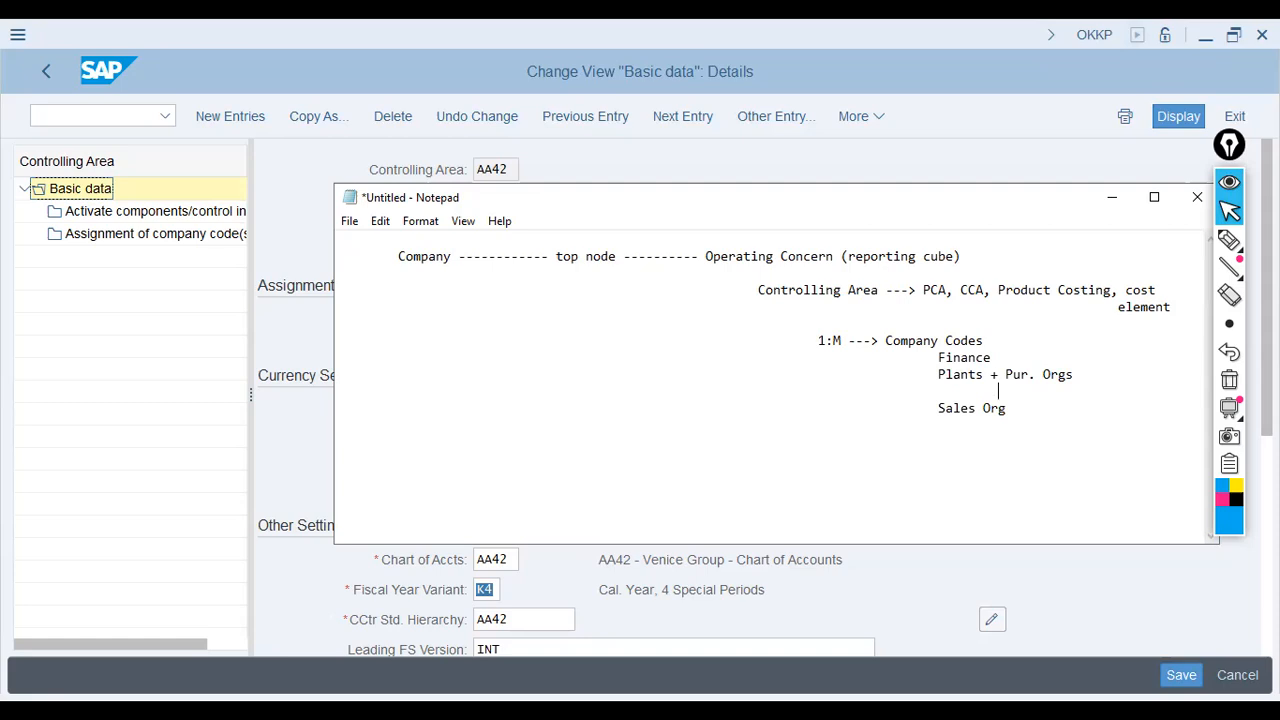
type("Locations")
key("Down")
key("Down")
type("Distribution Centers")
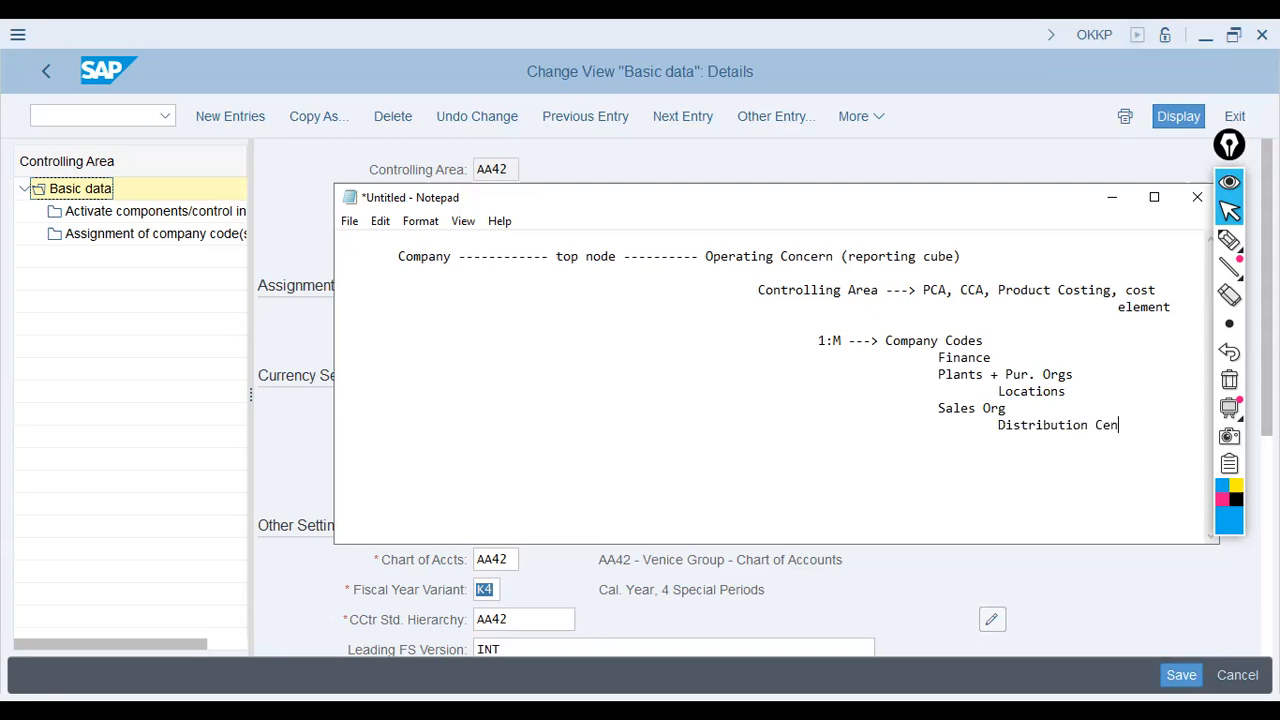
Step: Add an indented modules line reading 'FI+MM+SD+WM+EWM+HCM'
key("Up")
key("Up")
key("Up")
key("Down")
key("Up")
key("Up")
key("Up")
key("Up")
key("Down")
key("Down")
key("Up")
key("Down")
key("Down")
key("Down")
left_click_drag(756, 290, 908, 290)
left_click(864, 311)
left_click(811, 289)
key("Down")
key("Down")
key("Down")
key("Down")
key("Down")
key("Tab")
key("Tab")
key("Tab")
key("Tab")
key("Tab")
key("Tab")
key("Tab")
key("Tab")
key("Tab")
key("Tab")
key("BackSpace")
key("BackSpace")
key("BackSpace")
key("BackSpace")
key("Tab")
type("FI+MM+SD+WM+E")
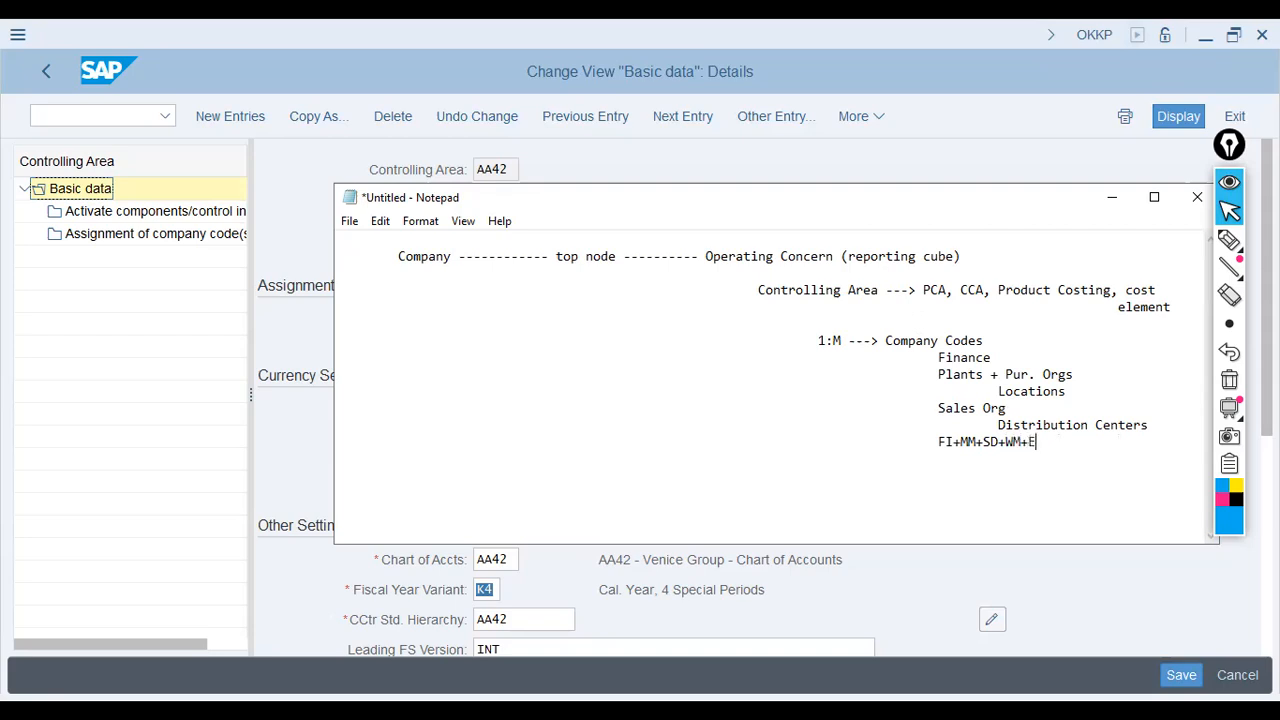
type("WM+HCM")
Step: Add an indented 'GL=Cost Elements' line below the element line, correcting the typo
key("Up")
key("Up")
key("Up")
key("Up")
key("Up")
key("Up")
key("Up")
key("Up")
key("Tab")
type("GL=Cost Elemtns")
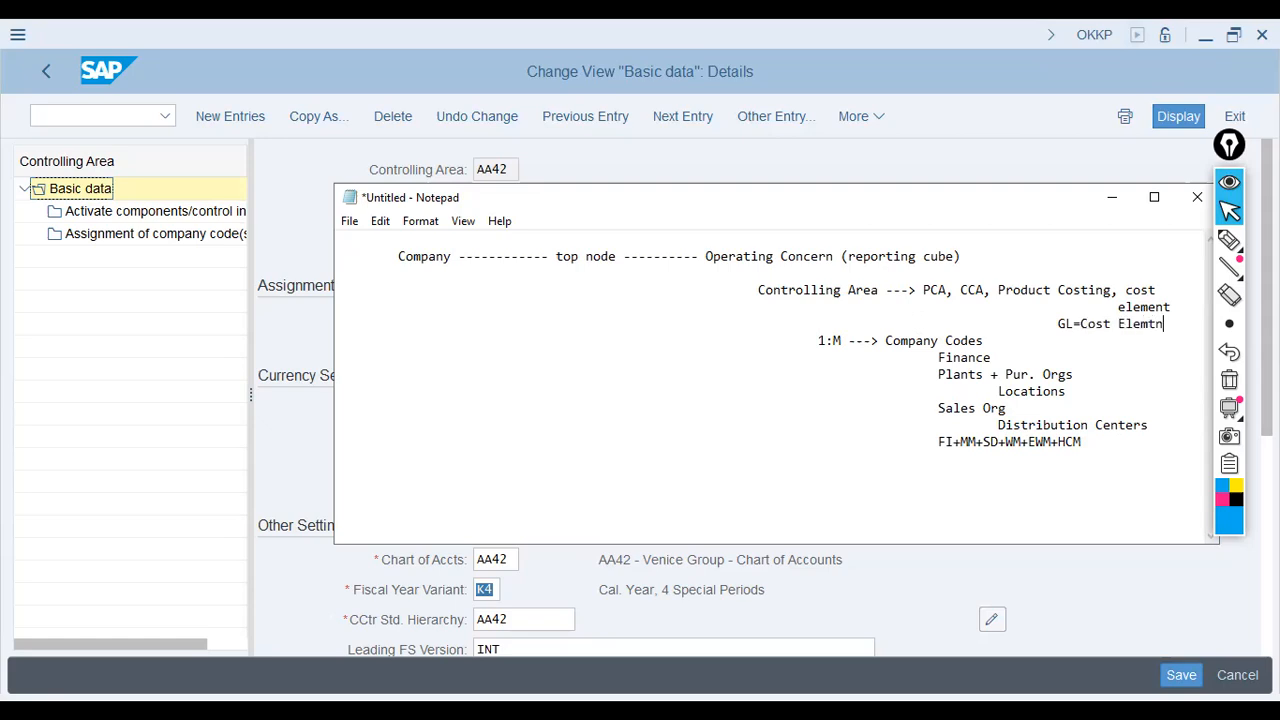
key("BackSpace")
key("BackSpace")
key("BackSpace")
type("ents")
key("Up")
key("Left")
key("Left")
key("Left")
key("Left")
key("Left")
key("Left")
key("Left")
key("Left")
key("Left")
key("Left")
key("Left")
key("Left")
key("Left")
key("Left")
key("shift+Right")
key("shift+Right")
key("Right")
key("shift+Right")
key("shift+Right")
key("shift+Right")
key("shift+Right")
key("shift+Right")
key("shift+Right")
key("shift+Right")
key("shift+Right")
key("shift+Right")
key("shift+Right")
key("shift+Right")
key("shift+Right")
key("shift+Right")
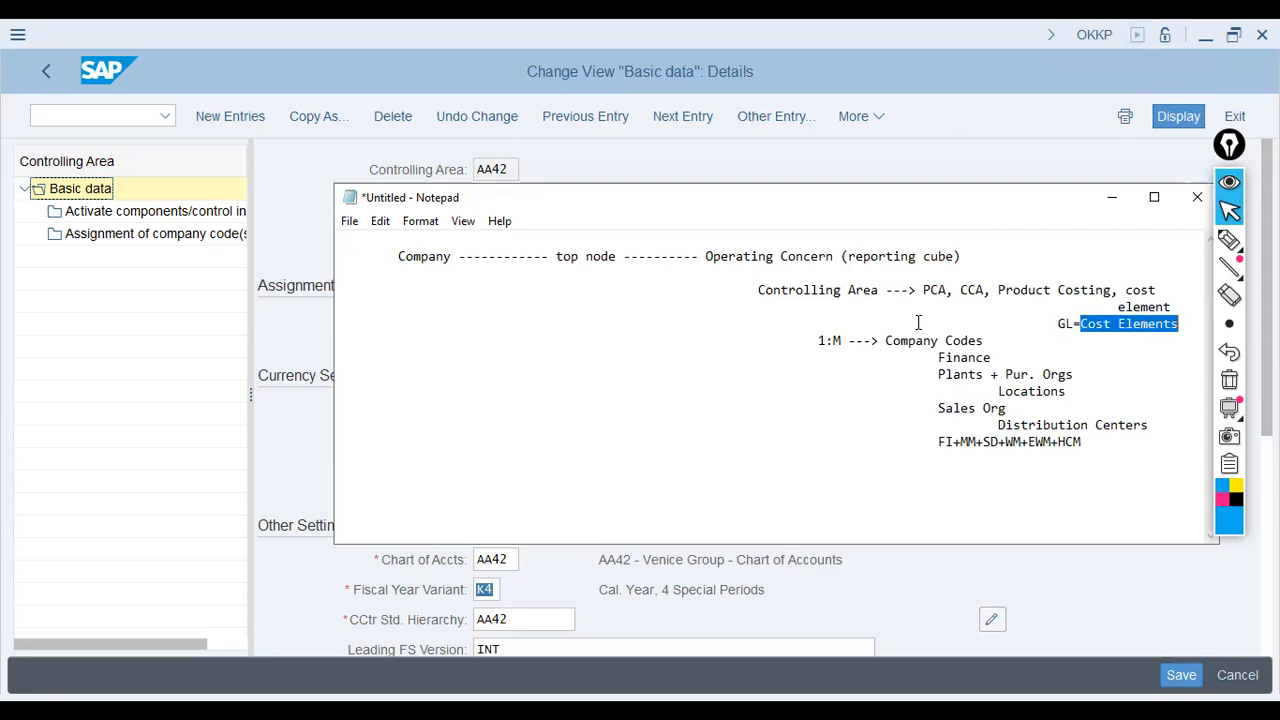
Step: Add a 'Cost Centers' line under GL=Cost Elements and a blank line after the Company line
key("Up")
key("Up")
key("Left")
key("Left")
key("Left")
key("Left")
key("Left")
key("Left")
key("Left")
key("Left")
key("Left")
key("Left")
key("Down")
key("Left")
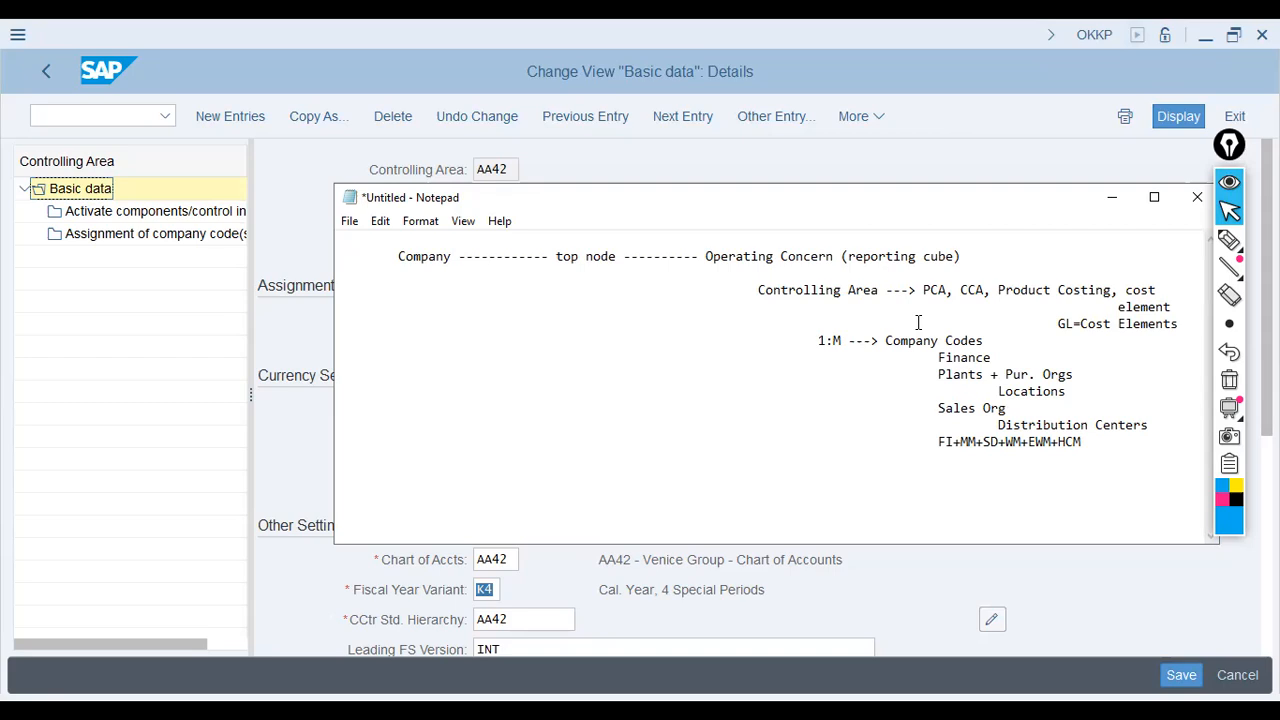
key("Right")
key("Right")
key("Right")
key("Right")
key("Right")
key("Right")
key("Right")
key("Right")
key("Right")
key("Right")
key("End")
key("Return")
key("Tab")
key("Tab")
key("Tab")
type("Cost Ce4nt")
key("BackSpace")
key("BackSpace")
key("BackSpace")
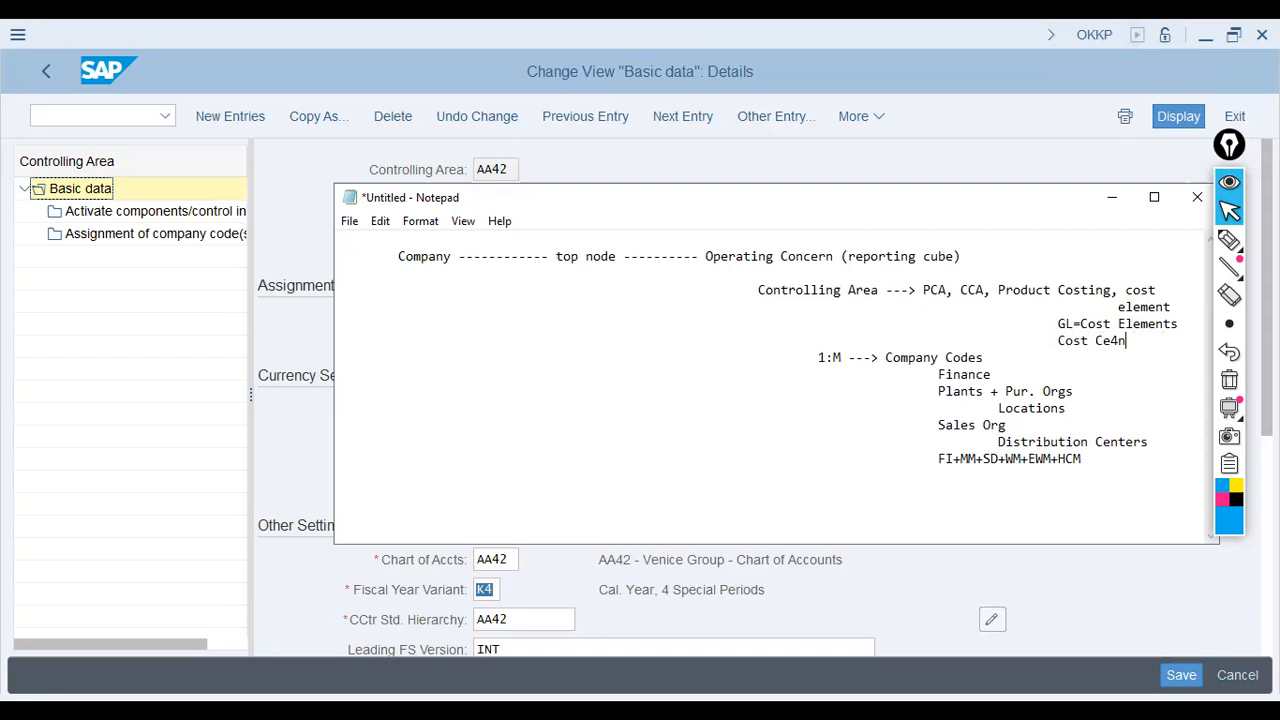
type("nters")
key("Up")
key("Up")
key("Up")
key("Up")
key("Return")
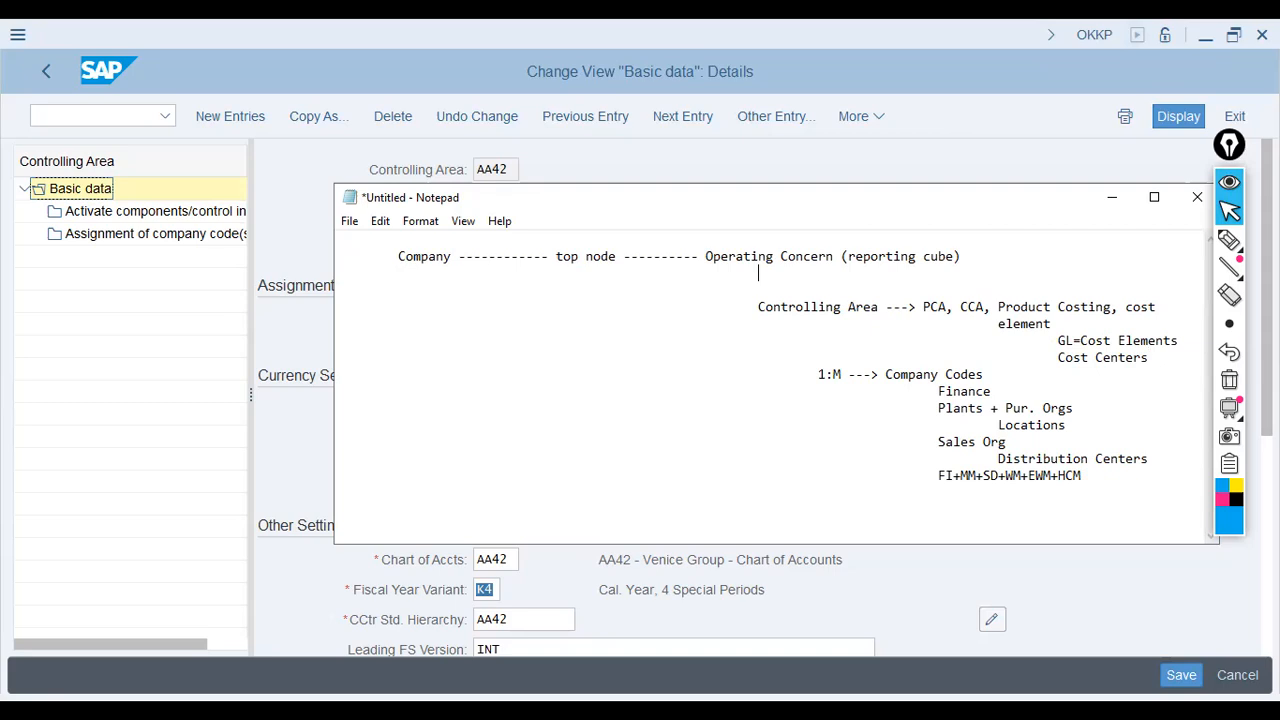
Step: Add '3D View' with 'Northern Part - Sales, Qty, Overhead, Freight, CoGM' and an aligned '+ CoGS' line
type("3D View")
key("Return")
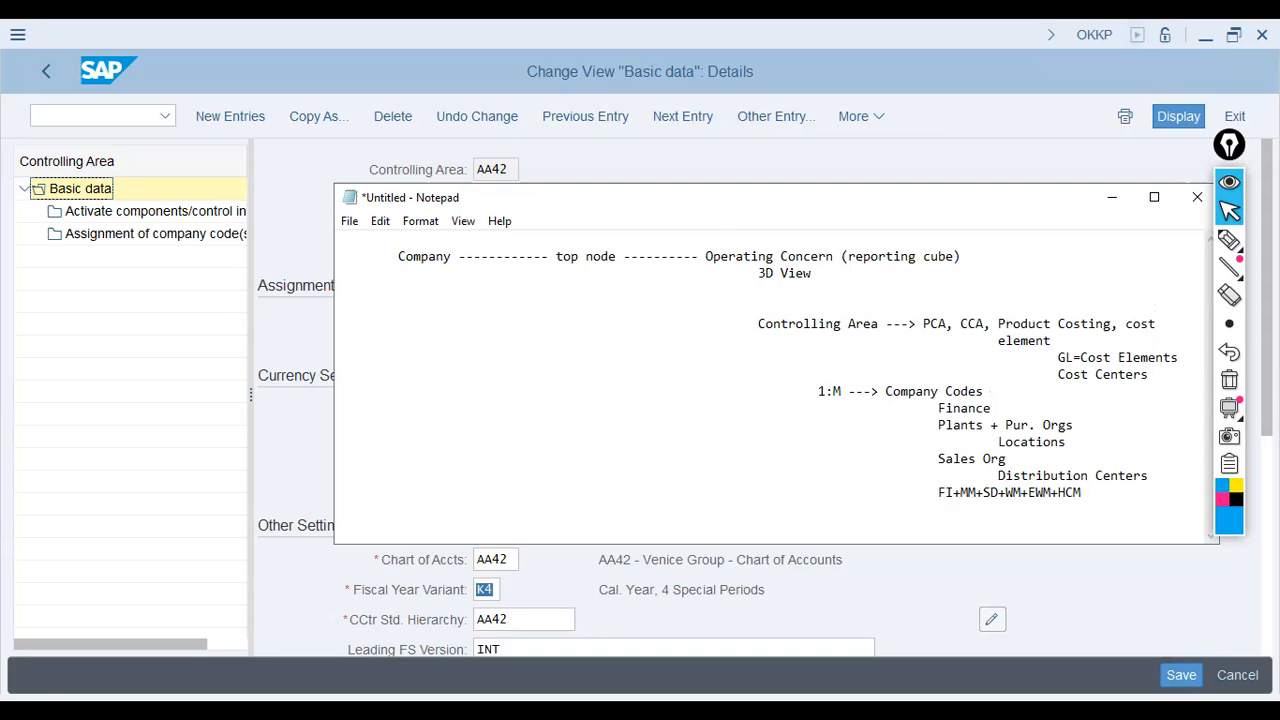
type("North")
type("ern Area")
key("BackSpace")
key("BackSpace")
key("BackSpace")
key("BackSpace")
type("Part - Sales, Qty, ")
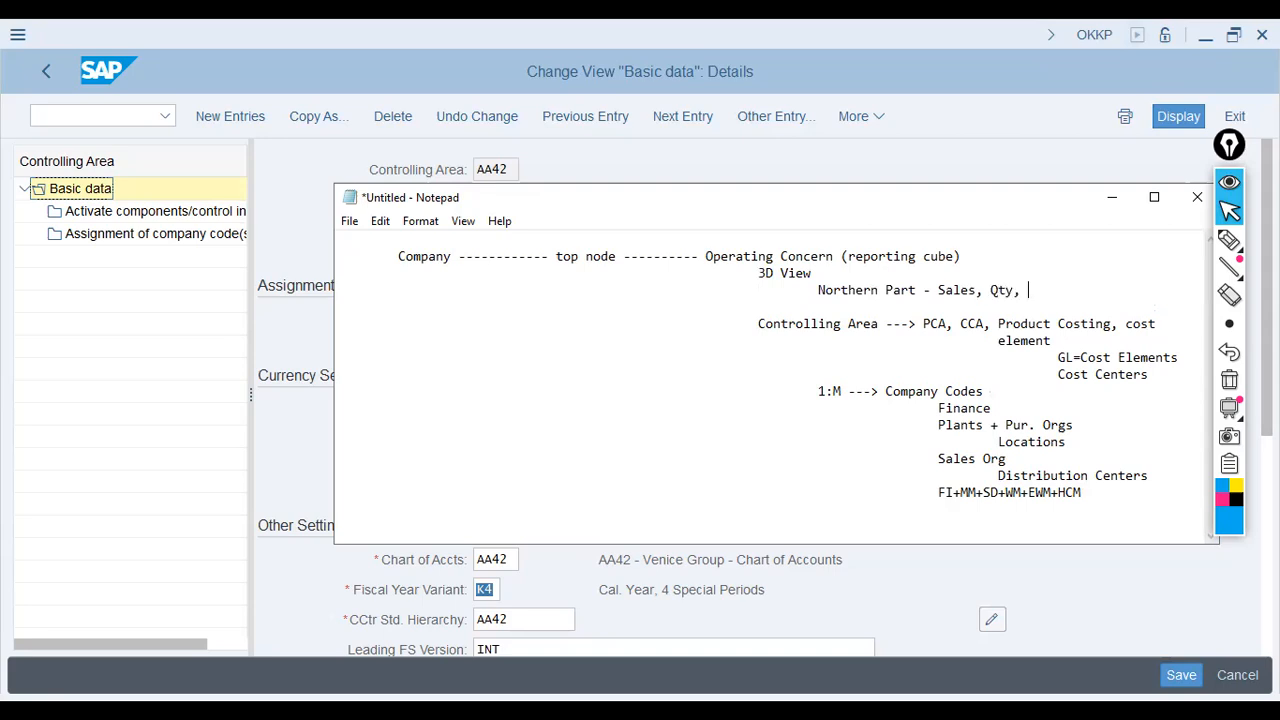
type("Overhead, Freight, ")
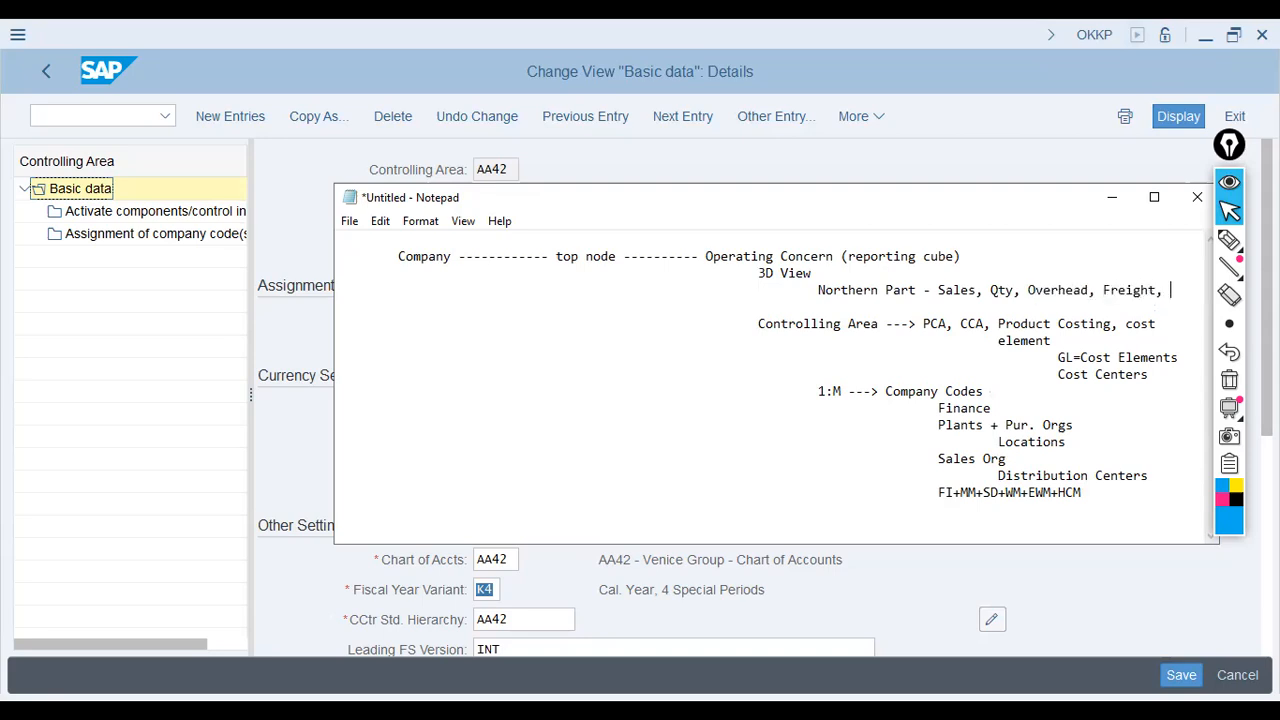
type("CoGM")
key("Return")
type("+ Co")
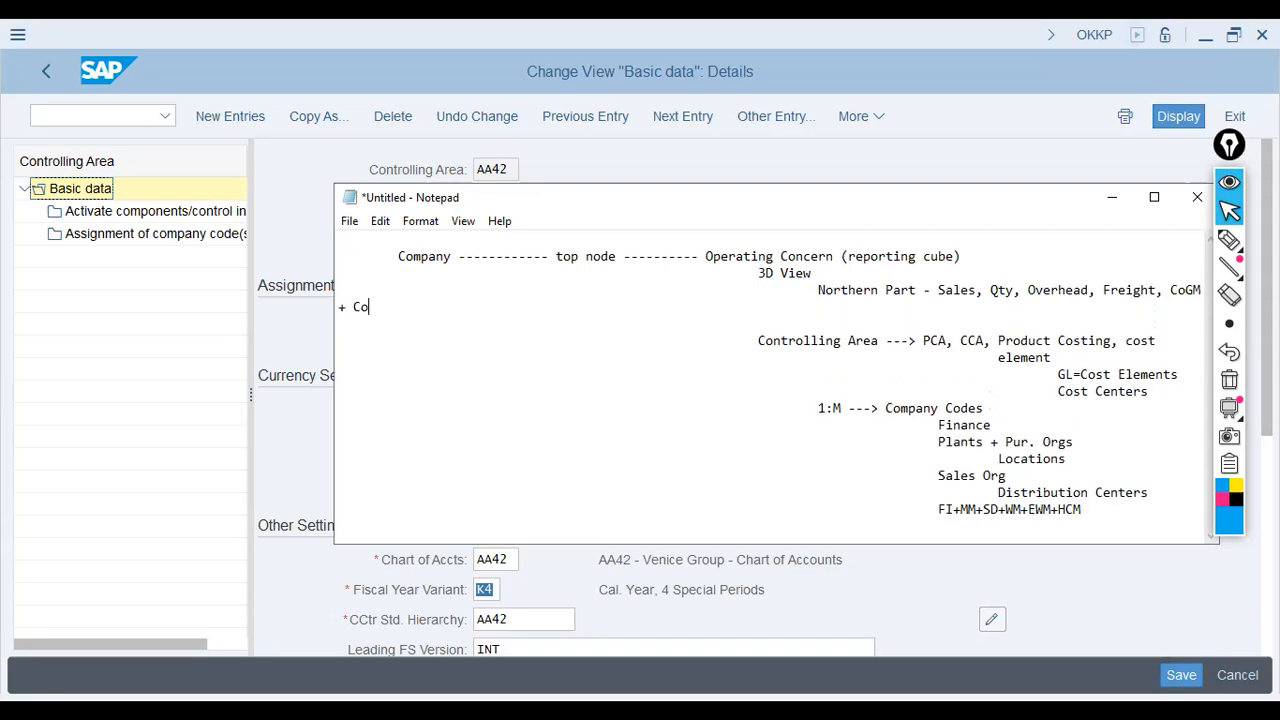
type("GS")
key("Home")
key("Tab")
key("Tab")
key("Tab")
key("Tab")
key("Tab")
key("Tab")
key("Tab")
key("Tab")
key("Tab")
key("Tab")
key("Tab")
key("Tab")
key("Tab")
key("Tab")
key("BackSpace")
Step: Prefix the Northern Part line with 'Jan-Mar---'
left_click(918, 322)
key("Down")
key("Up")
key("Right")
key("Right")
key("Right")
key("Right")
key("Right")
key("shift+Left")
key("shift+Left")
key("shift+Left")
key("shift+Left")
key("shift+Left")
key("shift+Left")
key("shift+Left")
key("shift+Left")
key("shift+Left")
key("shift+Left")
key("shift+Left")
key("shift+Left")
key("shift+Left")
key("Down")
key("Up")
type("Jan-")
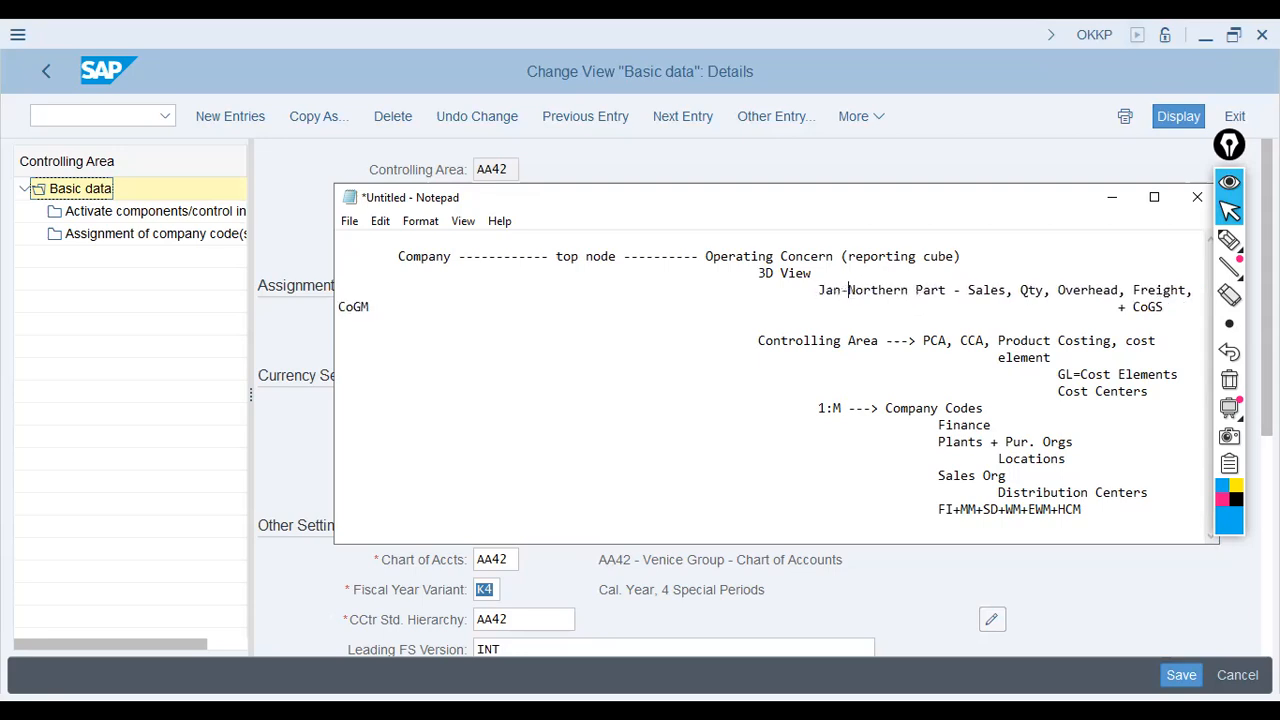
type("Ma")
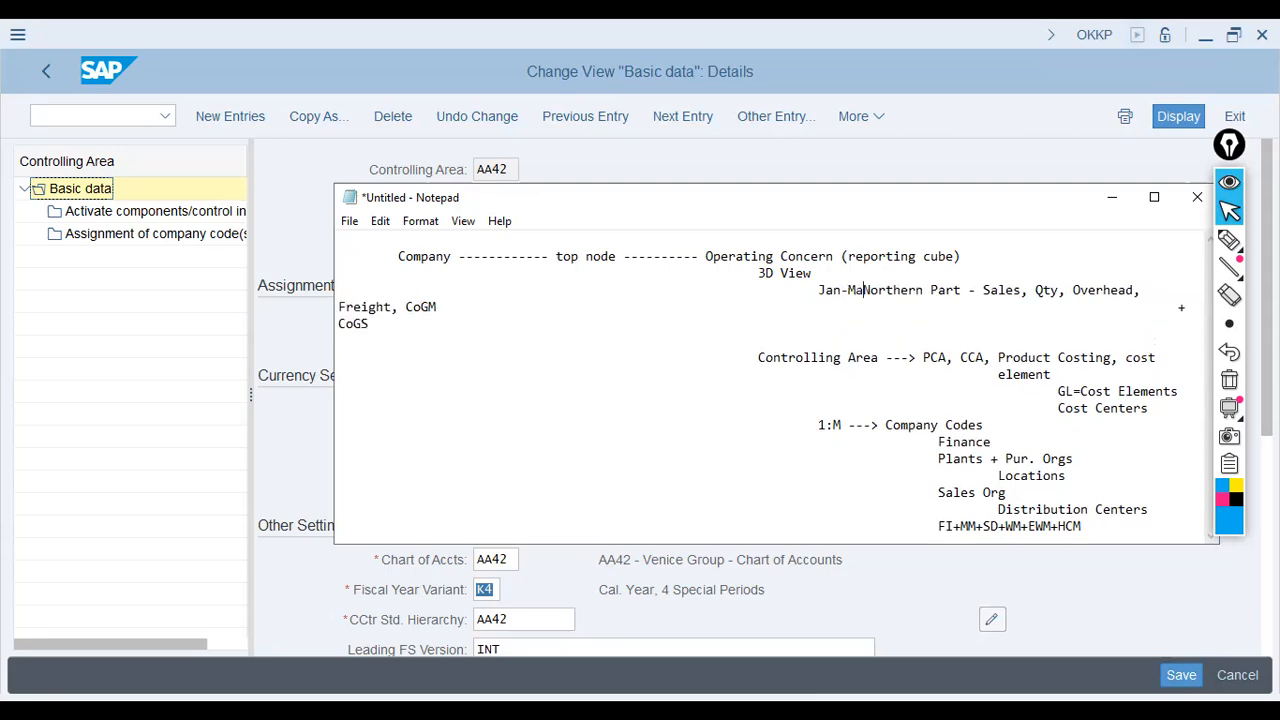
type("r---")
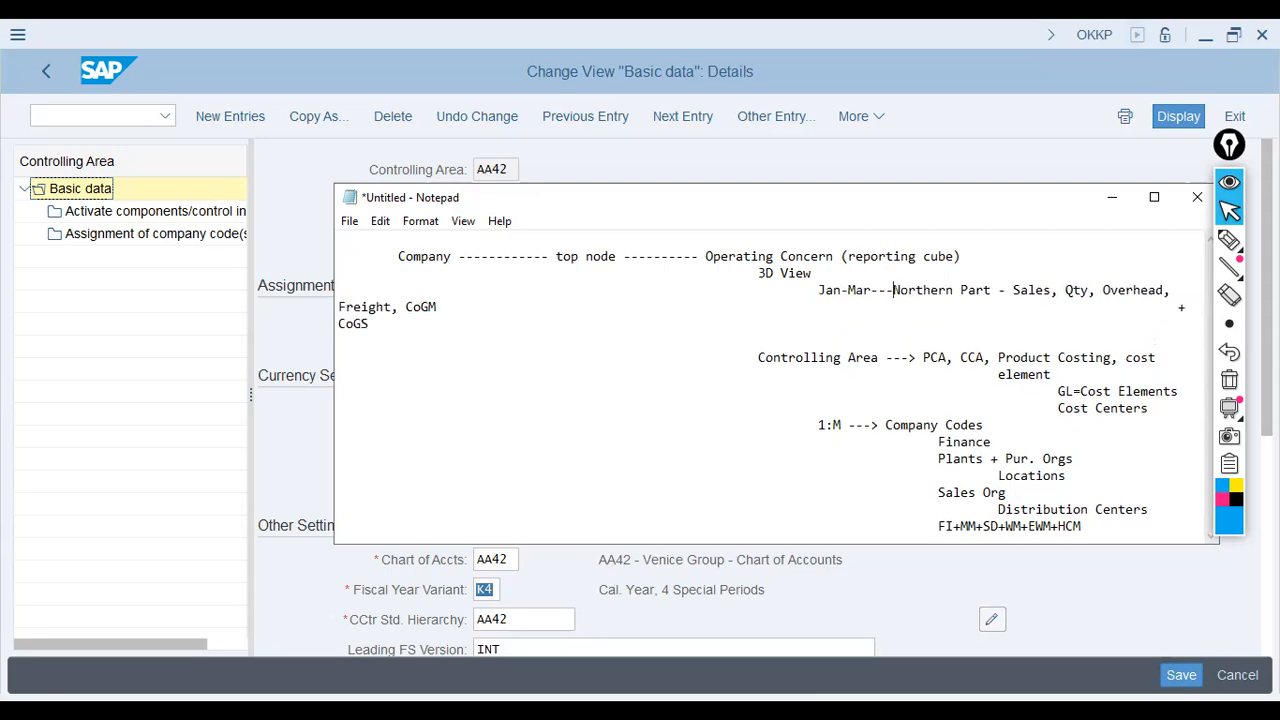
Step: Highlight Jan-Mar, Northern Part, Company and '1:M ---> Company Codes' in the notes
left_click(872, 290)
left_click(866, 290)
left_click_drag(872, 290, 1171, 290)
left_click(878, 290)
left_click(992, 290)
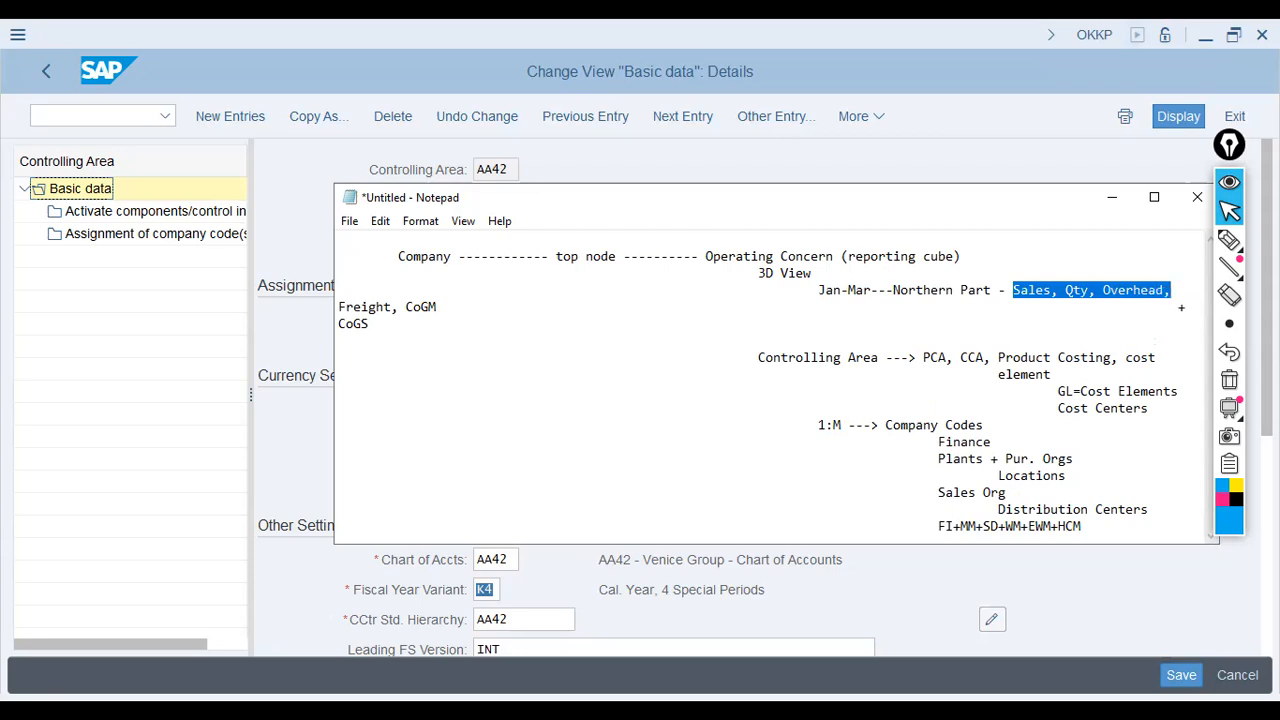
key("Up")
key("Up")
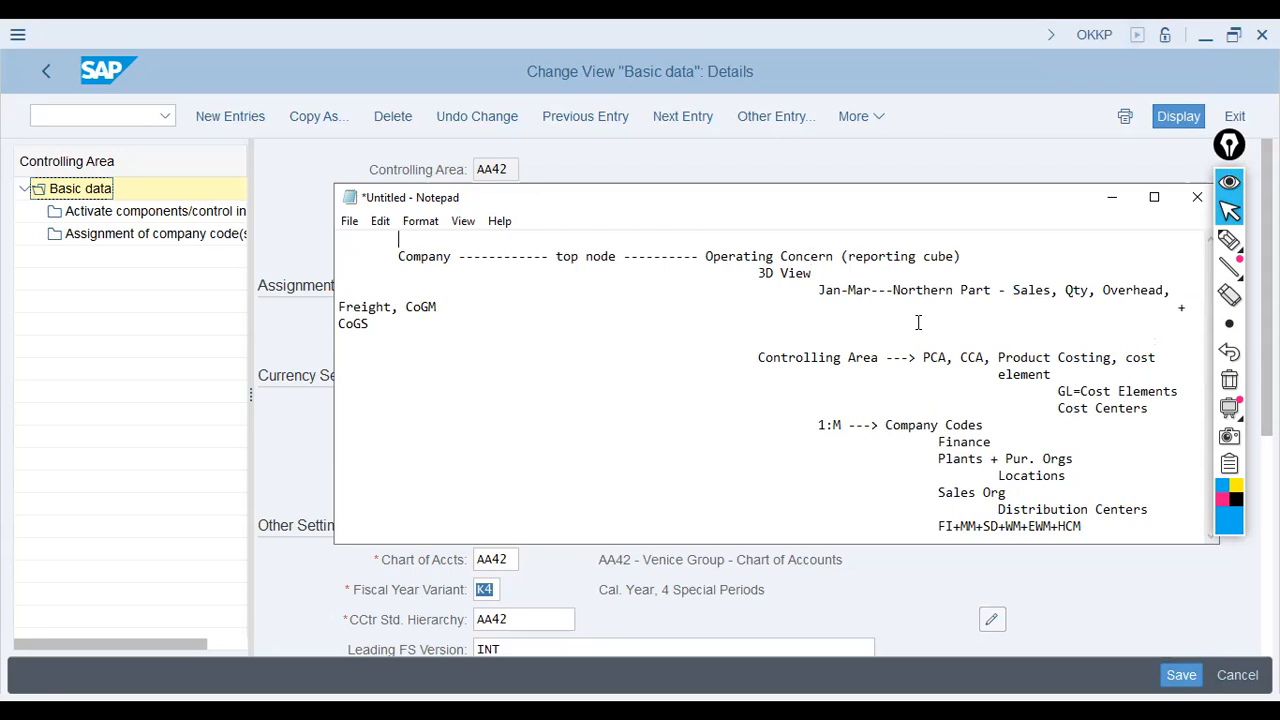
key("shift+Right")
key("shift+Right")
key("shift+Right")
key("shift+Right")
key("shift+Right")
key("shift+Right")
key("shift+Right")
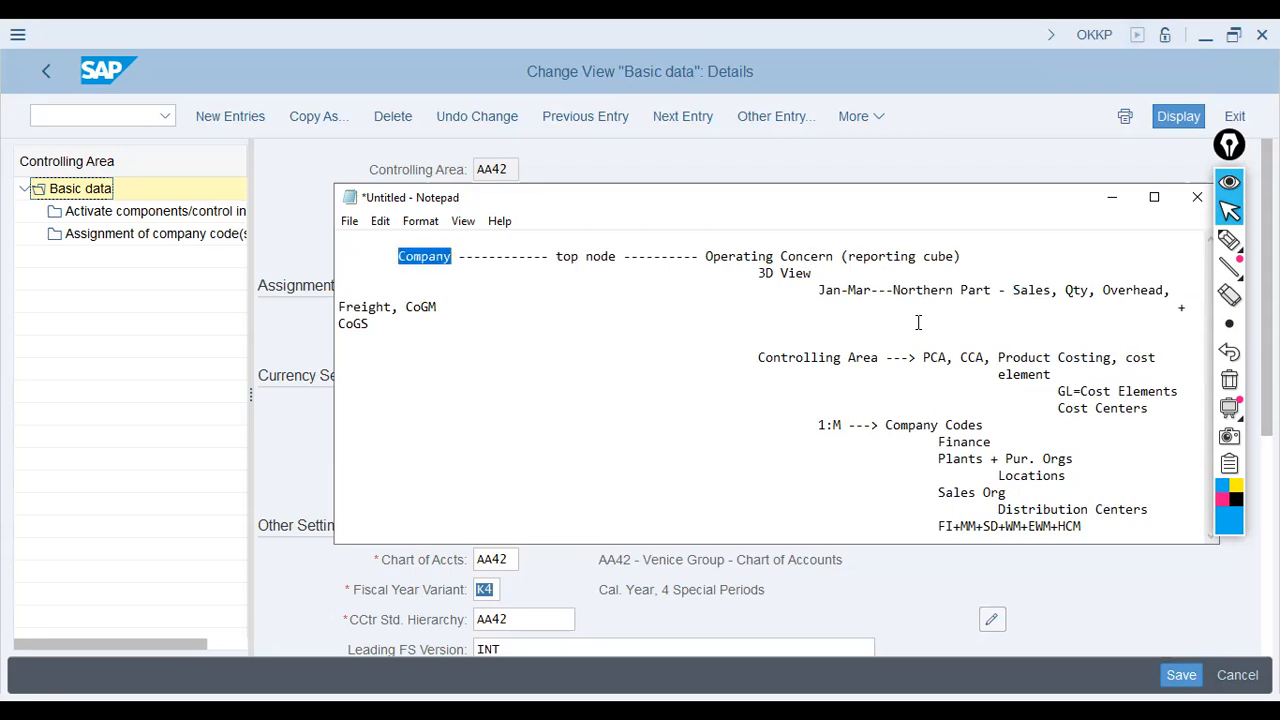
key("Right")
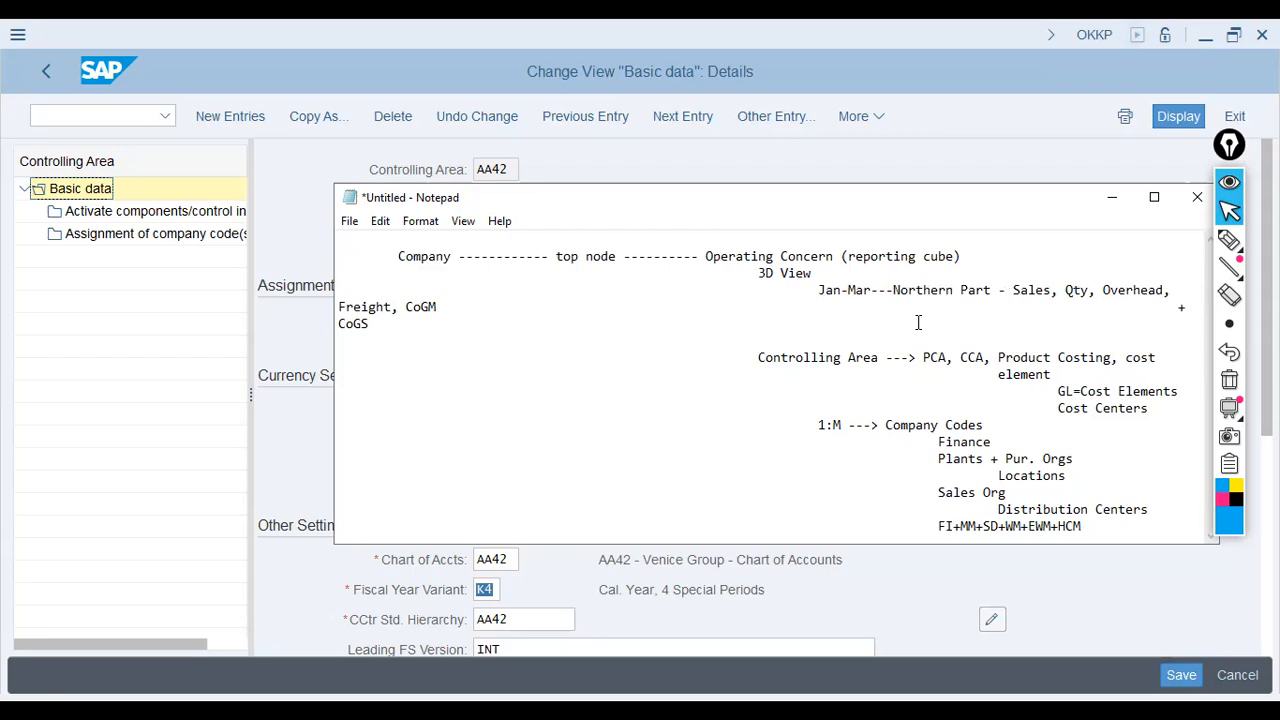
key("Down")
key("Down")
key("Down")
key("Down")
key("Down")
key("Down")
key("Down")
key("Down")
key("Down")
key("Down")
key("Down")
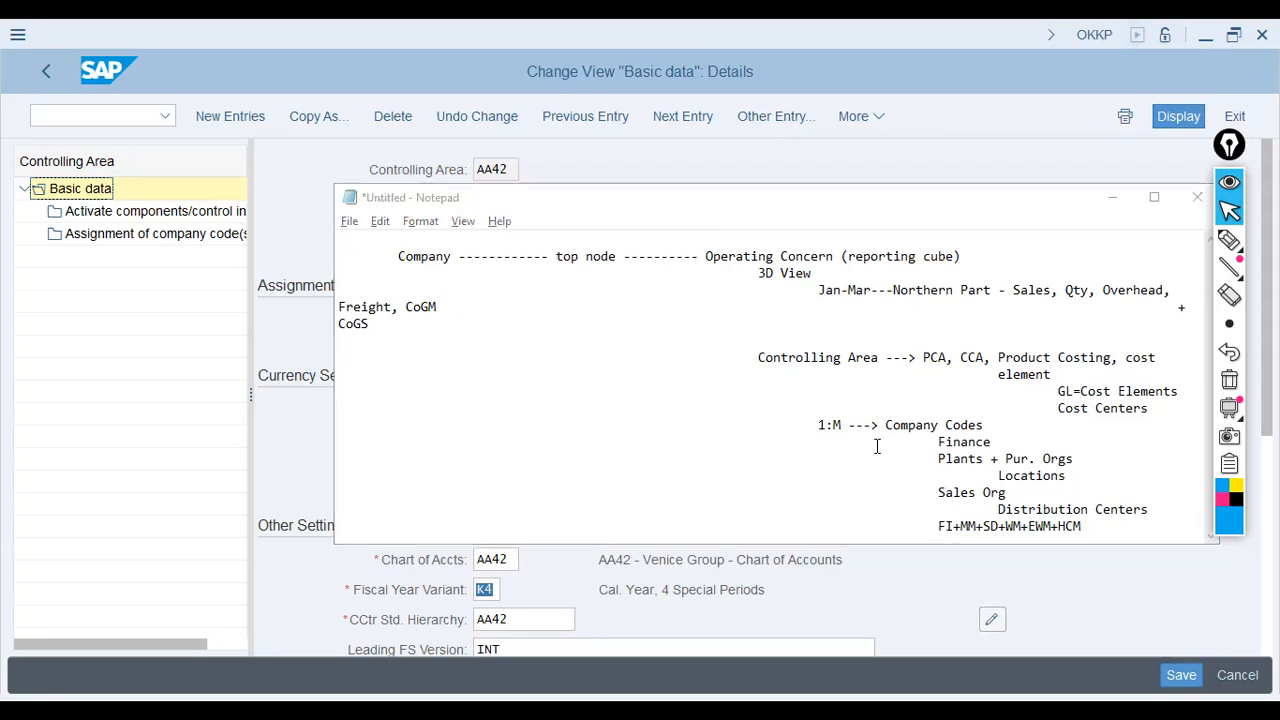
left_click_drag(816, 424, 985, 428)
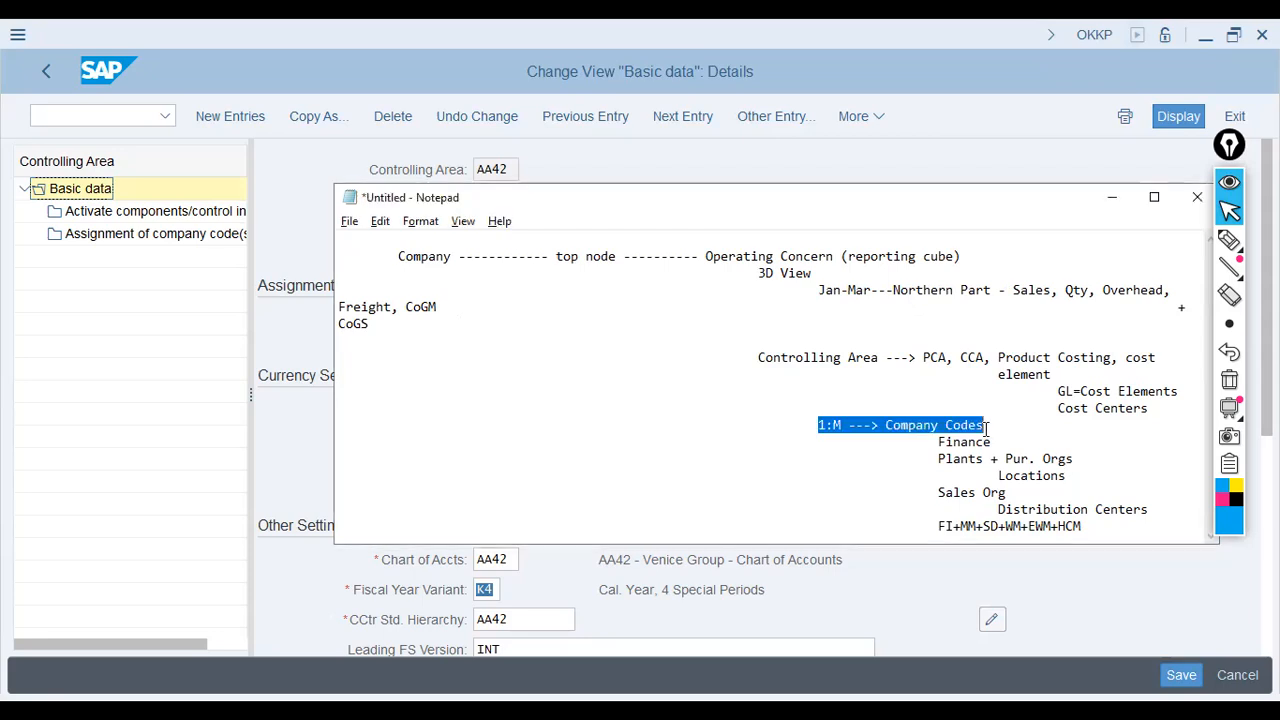
Step: On the SAP controlling area form, point out Chart of Accts AA42 and Fiscal Year Variant K4
left_click(1082, 605)
double_click(513, 563)
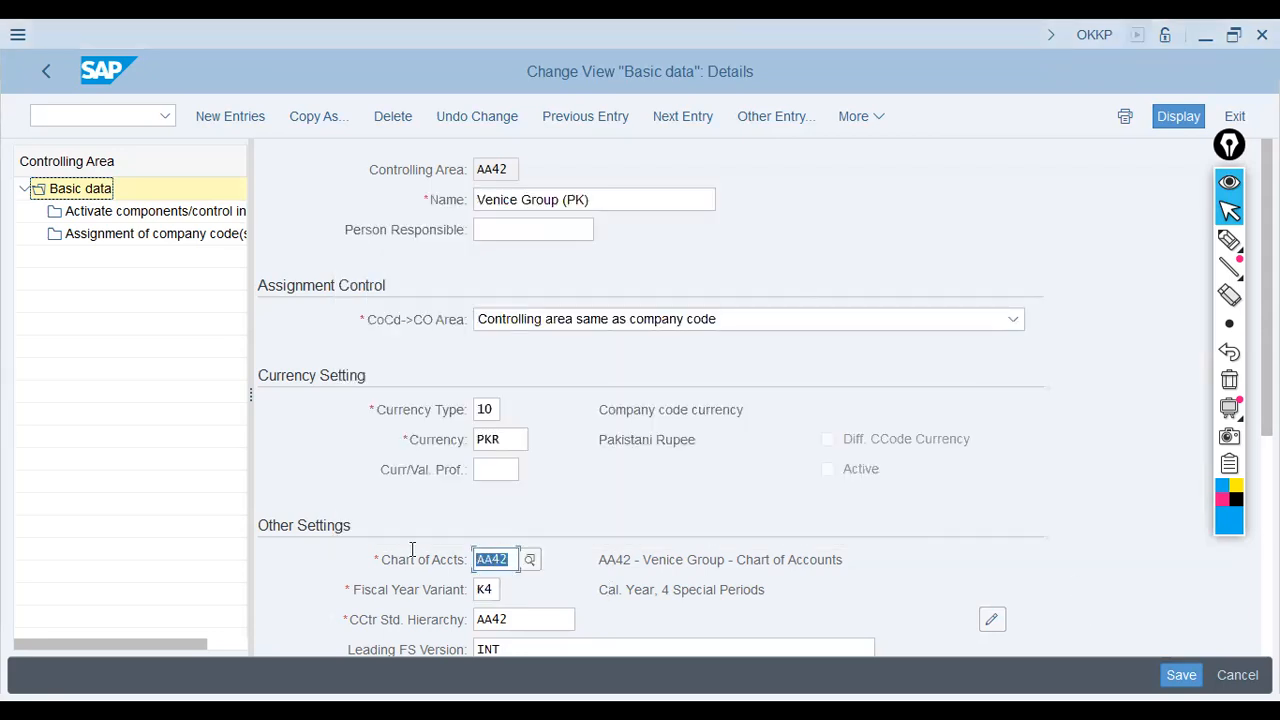
double_click(494, 589)
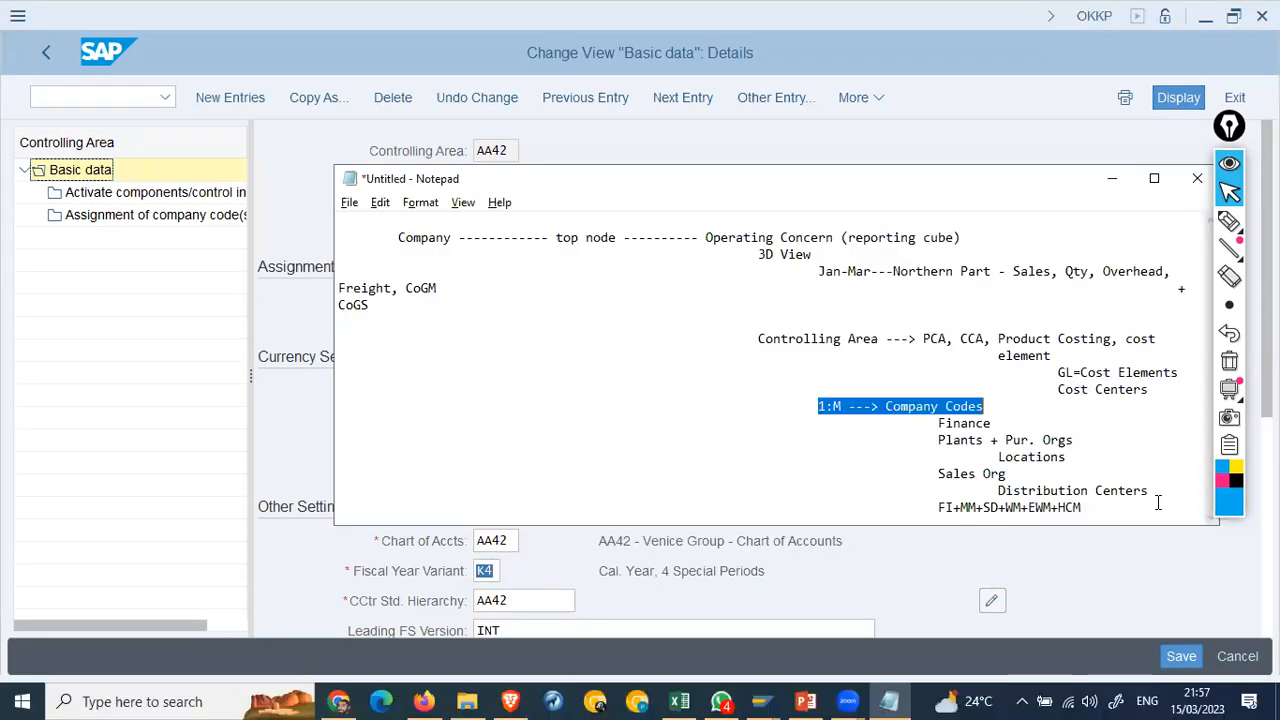
Step: Add indented lines 'US based Subsidiary - Jan-Dec' and 'PK based Subsidiary - Jul-Jun'
left_click(1158, 503)
key("Return")
key("Return")
key("Return")
key("Tab")
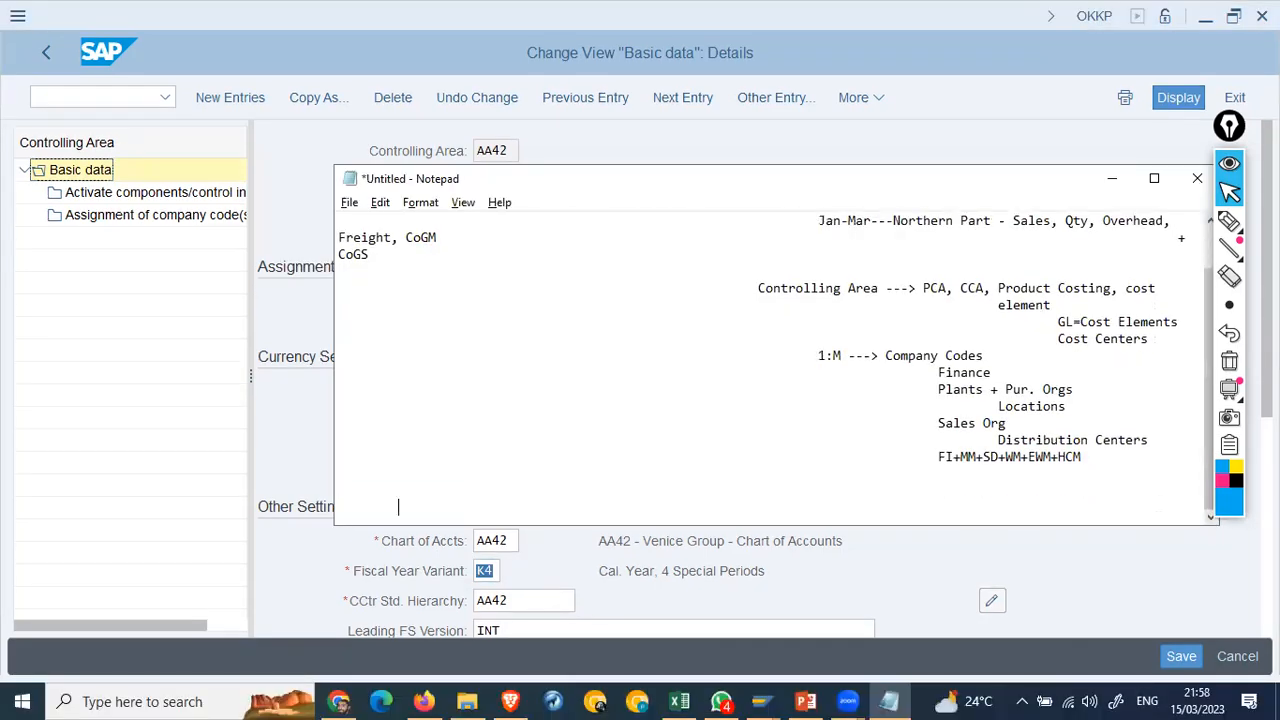
type("US based Subsidiary - Jan-Dec")
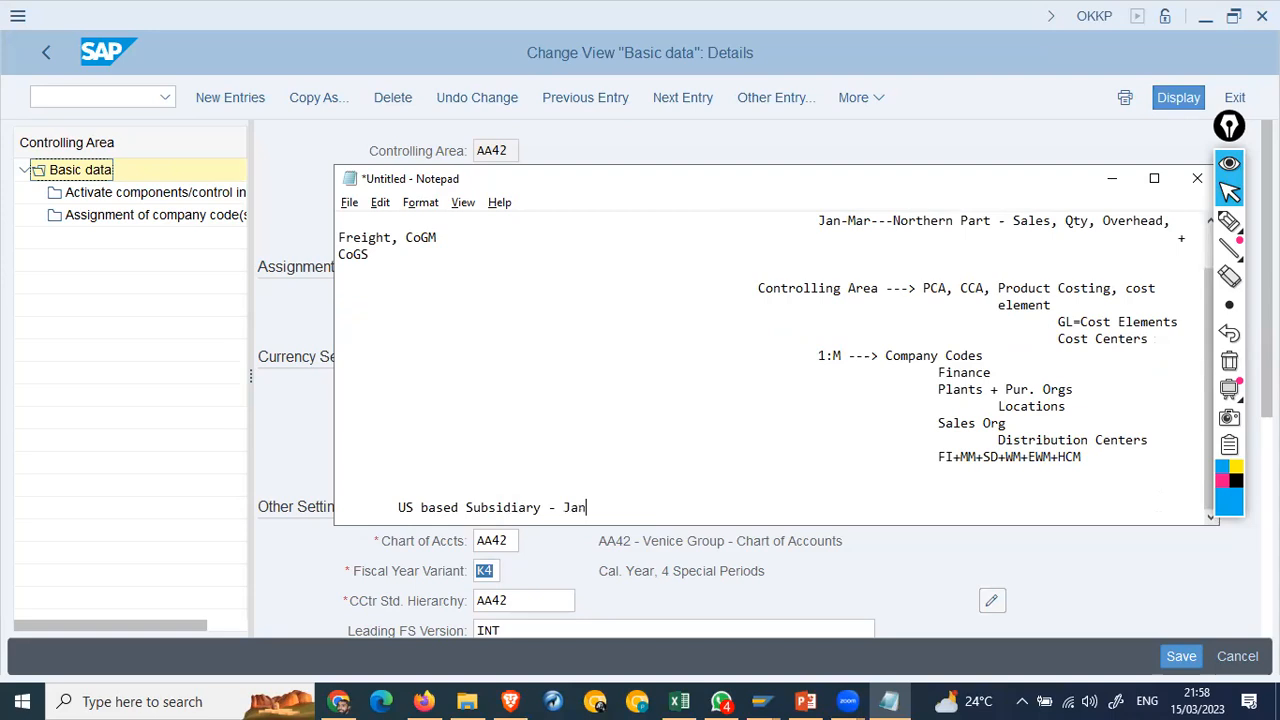
key("Return")
type("PK ")
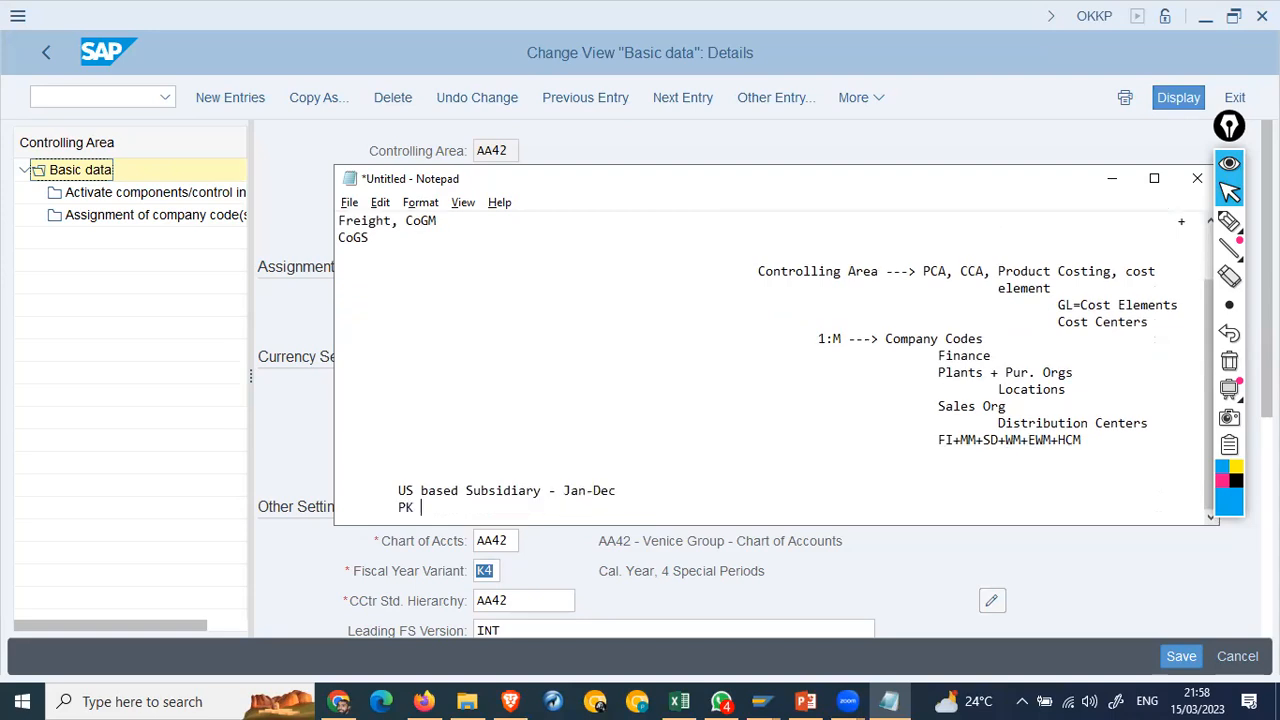
type("based Subsidiary - Ju")
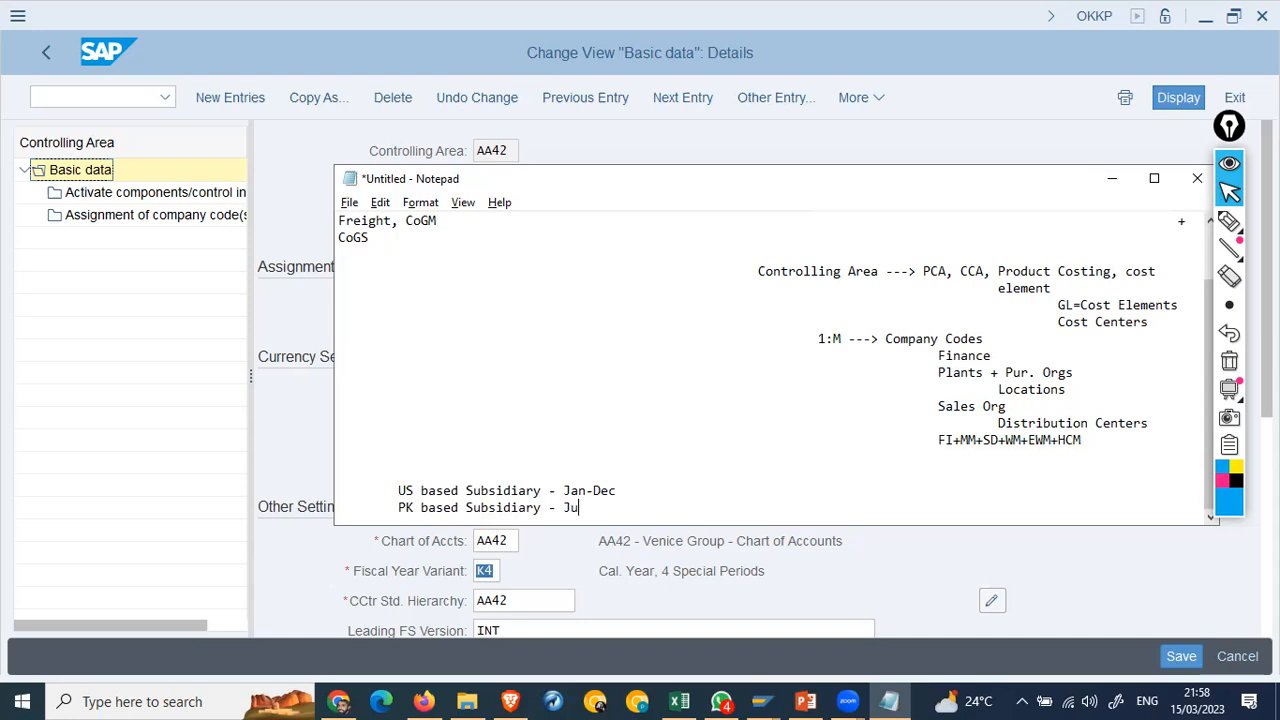
type("l-Jun")
Step: Append 'Fiscal Yr.' to both subsidiary lines, add 'Jul - 07 - 01 for PK', and return to SAP
left_click(1158, 495)
type("Fiscal Y")
left_click(1158, 504)
type("Fiscal Yr")
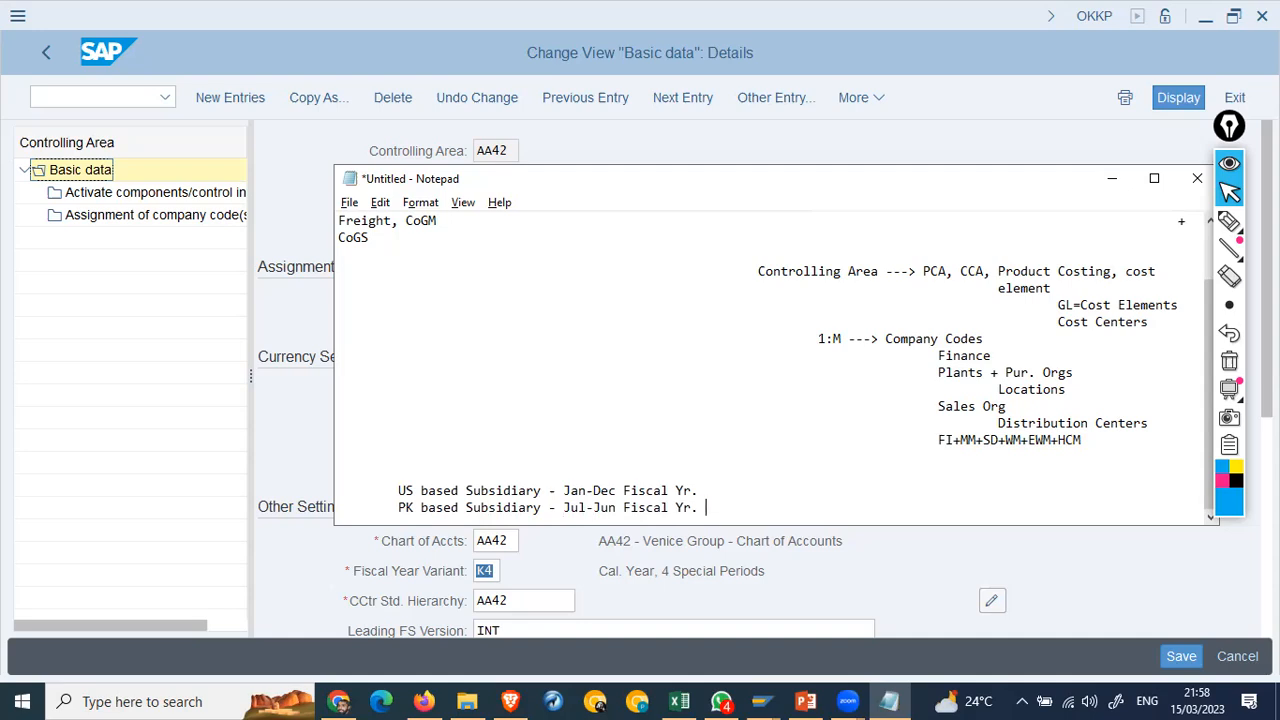
type(".")
key("Return")
key("Return")
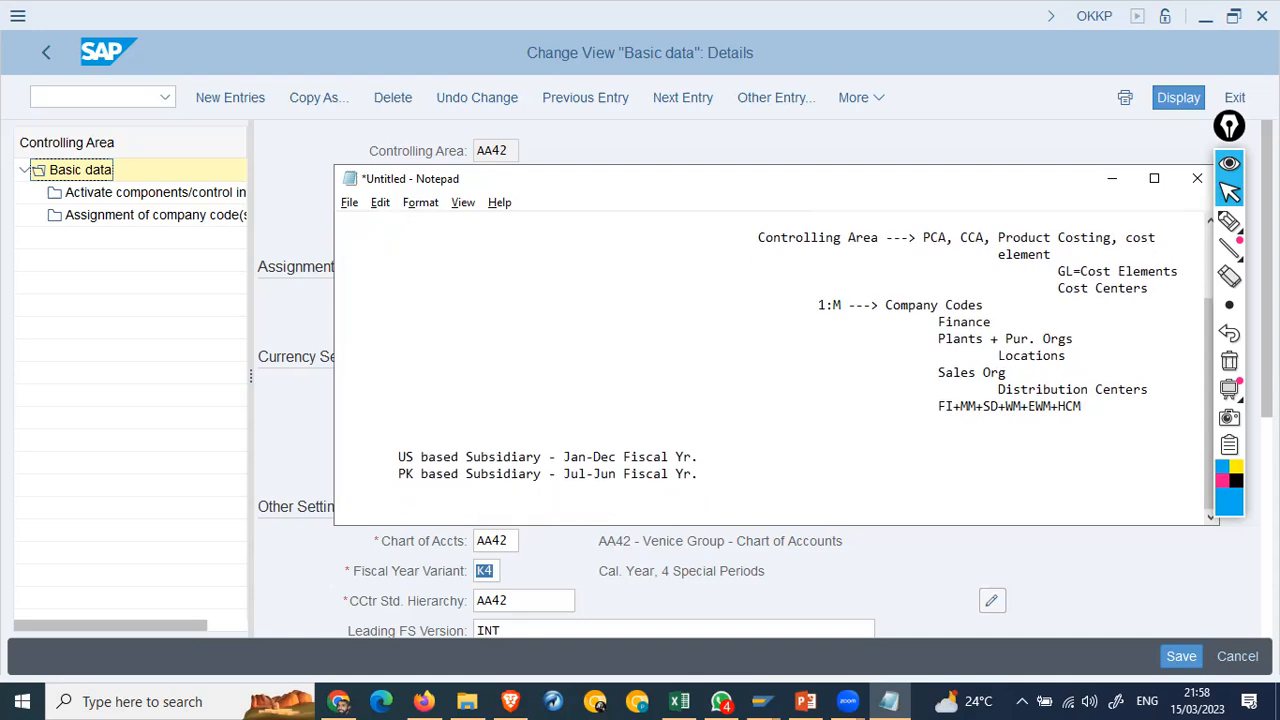
type("Jul - 07 - 01 for PK")
key("Return")
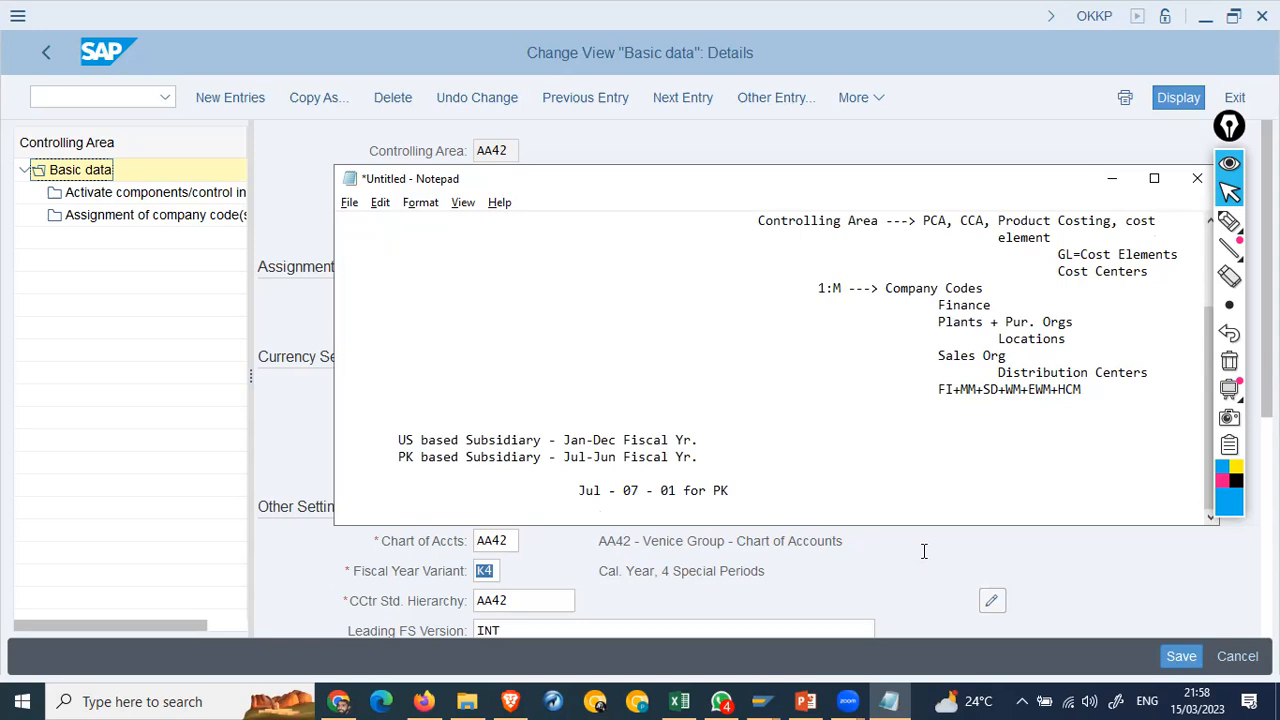
left_click(484, 576)
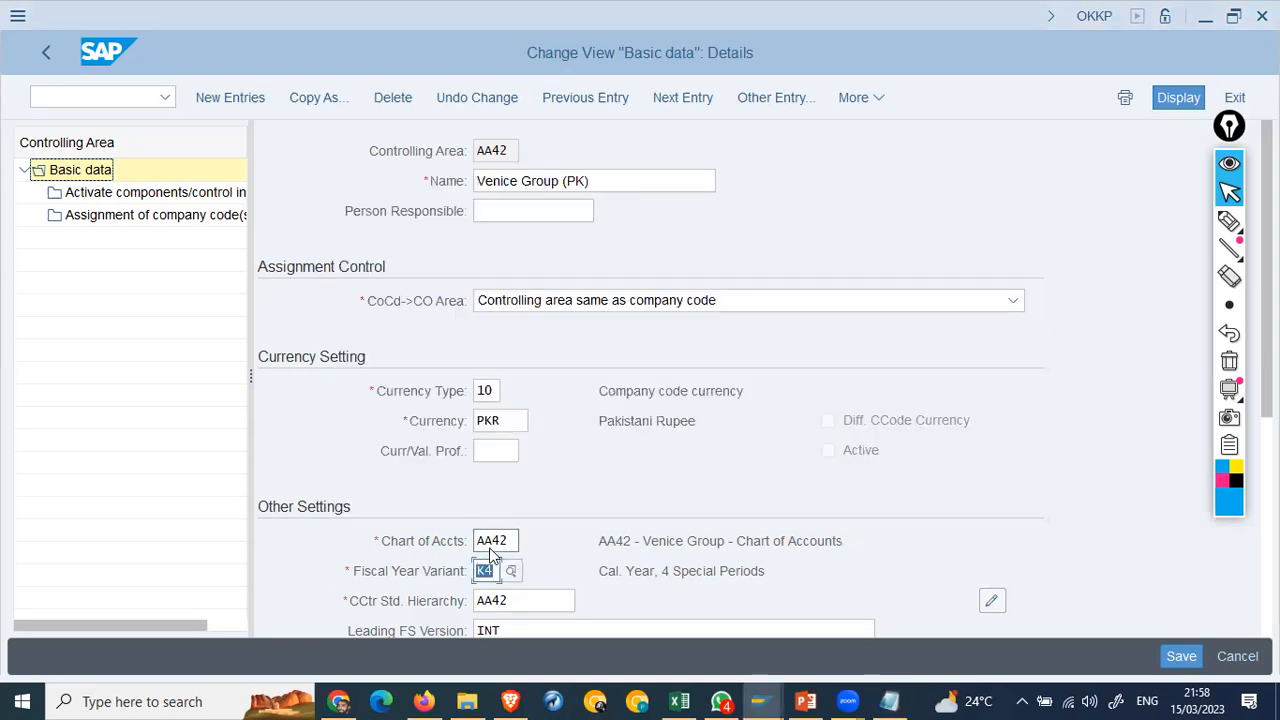
Step: Back out of controlling area AA42 to the main menu and start transaction spro
left_click(503, 540)
scroll(927, 390, "down", 3)
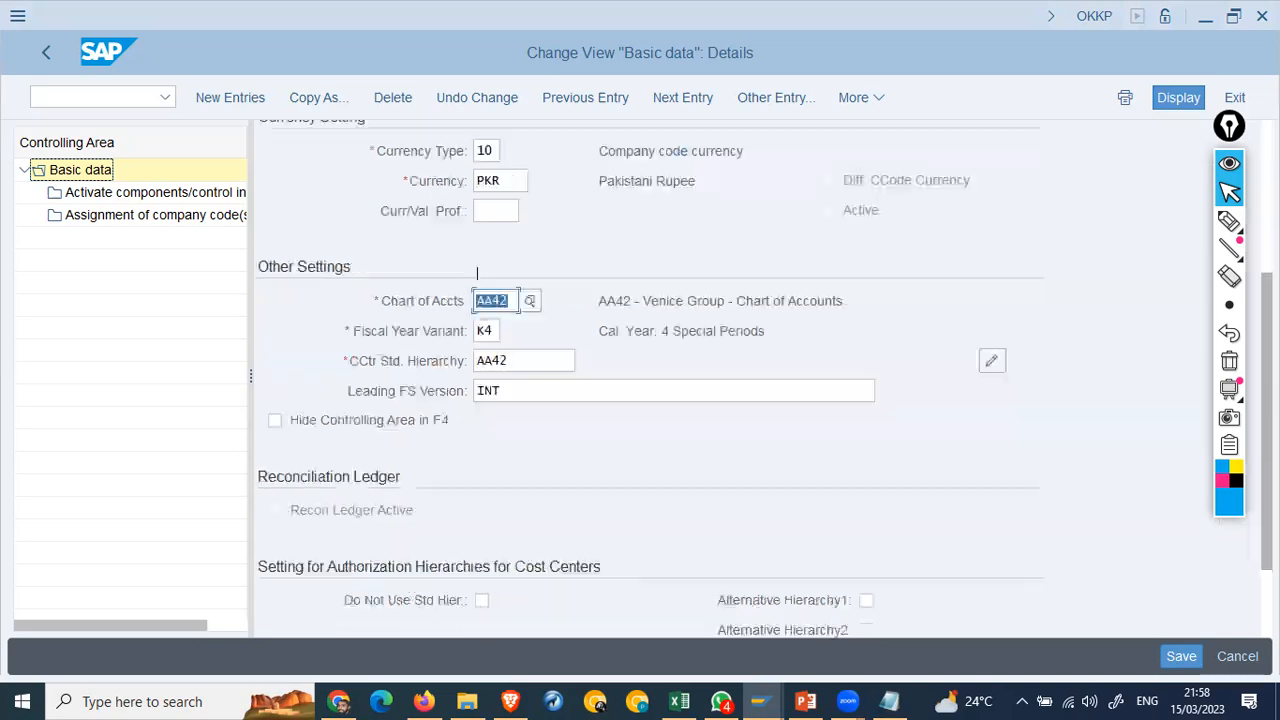
key("Return")
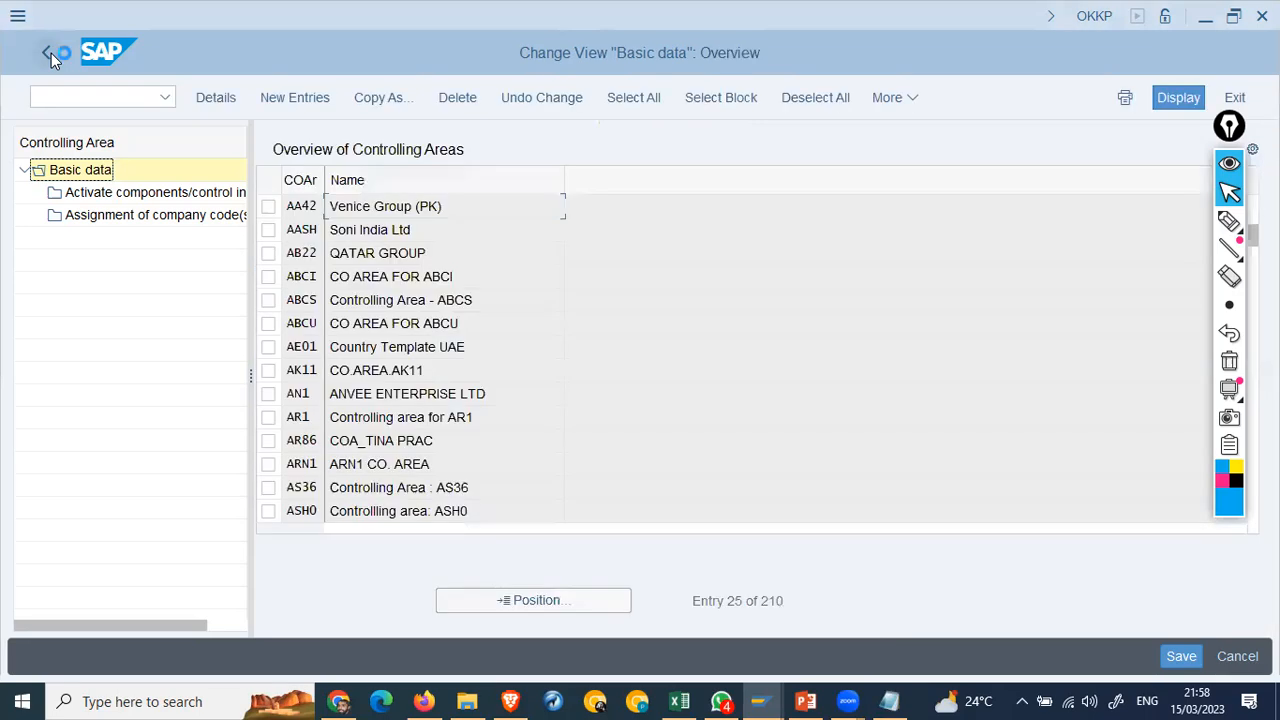
left_click(48, 53)
type("spro")
key("Return")
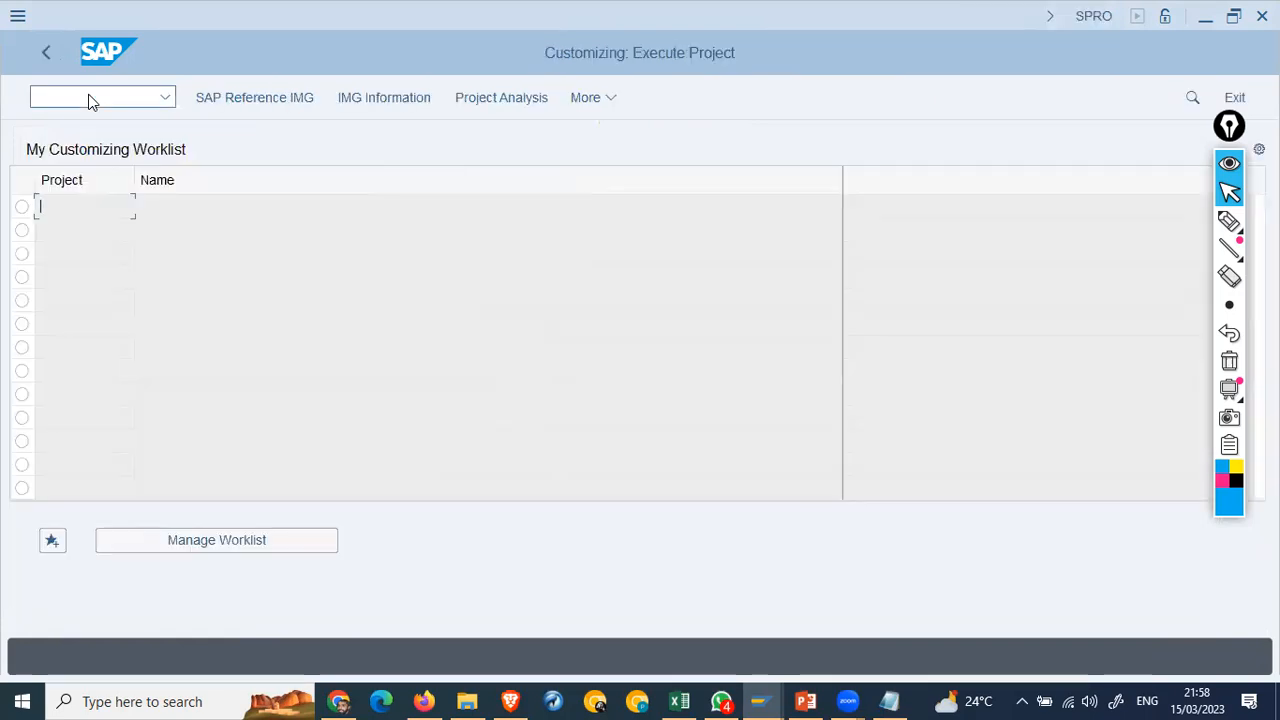
Step: In the Reference IMG, drill to Multiple Valuation Basic Settings and run Maintain Currency and Valuation Profile
left_click(223, 96)
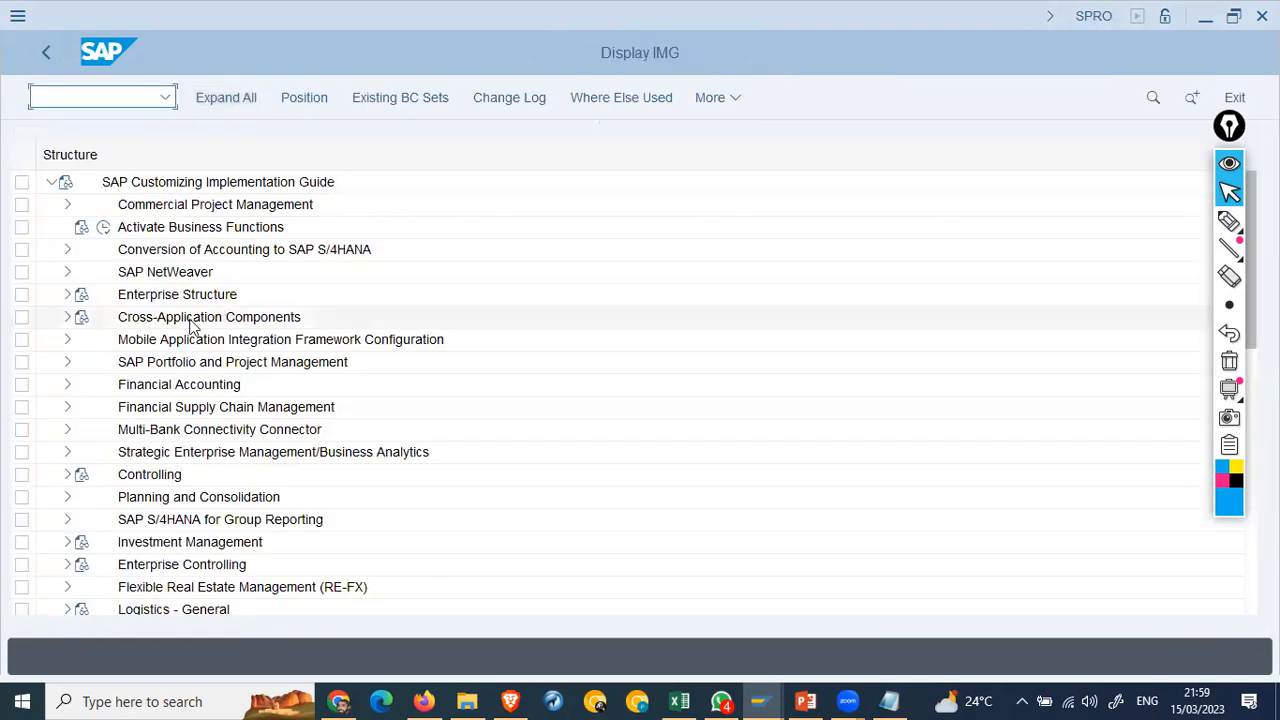
left_click(66, 386)
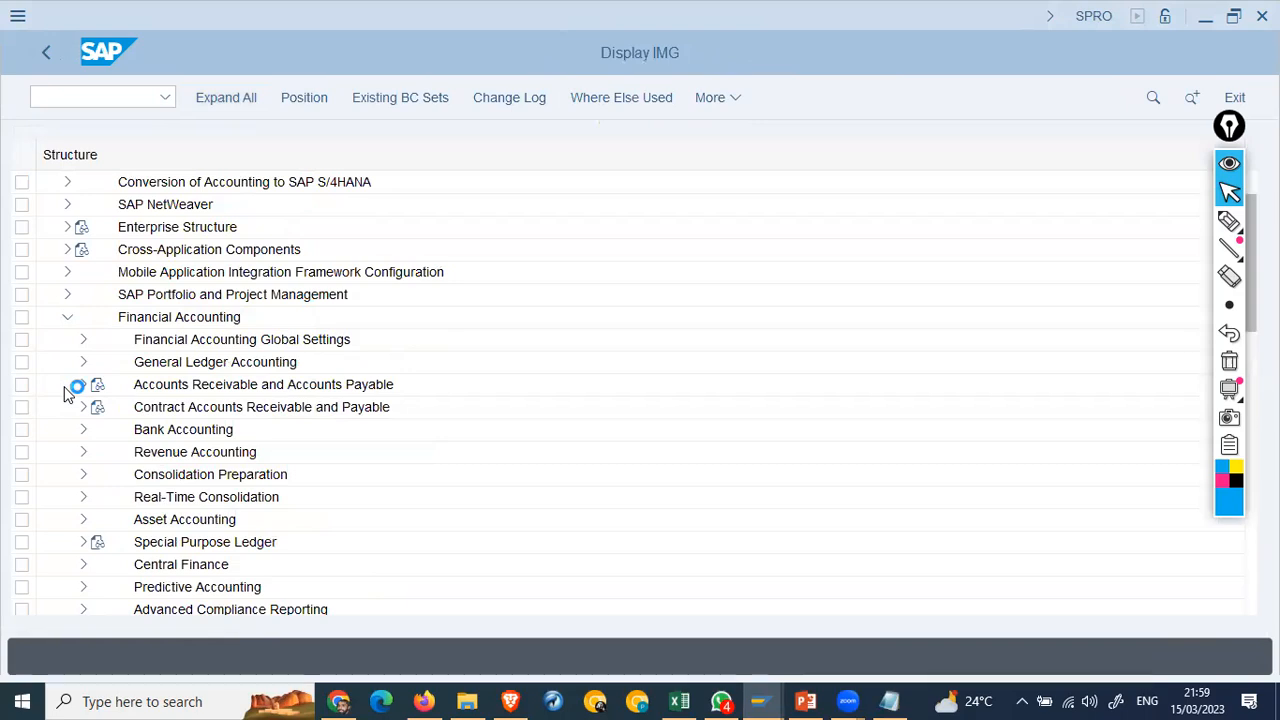
left_click(84, 341)
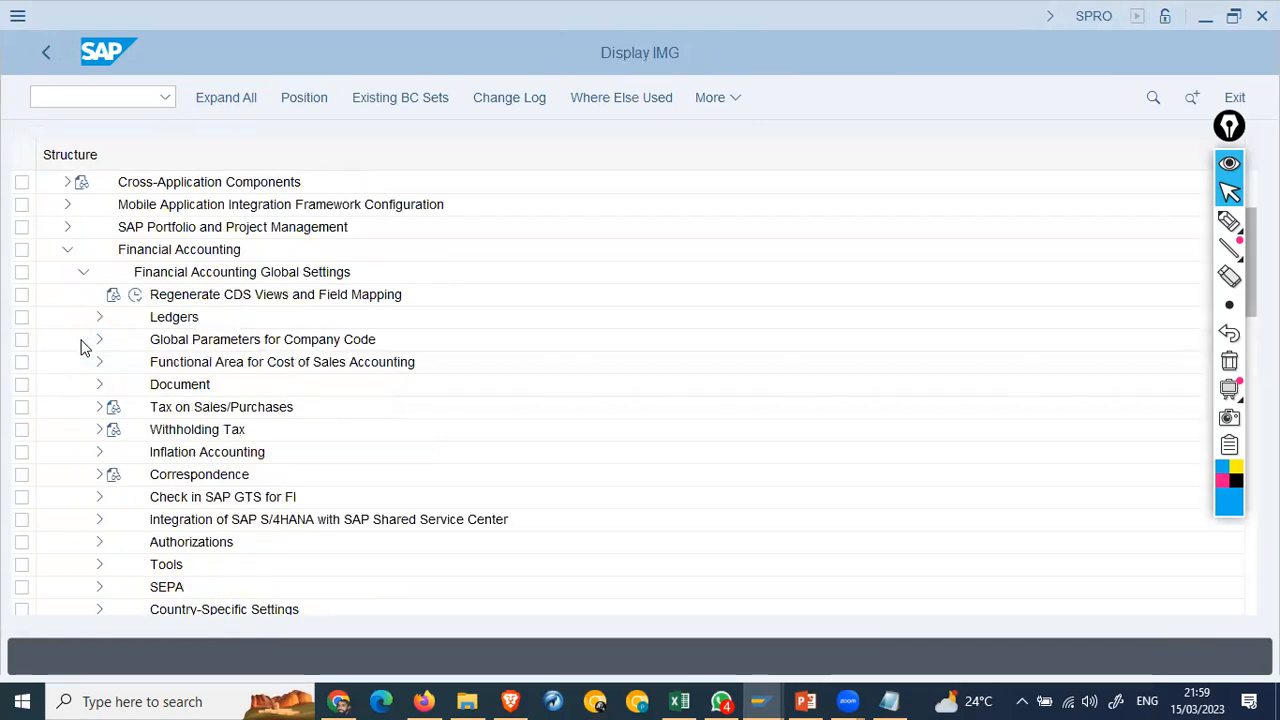
left_click(99, 318)
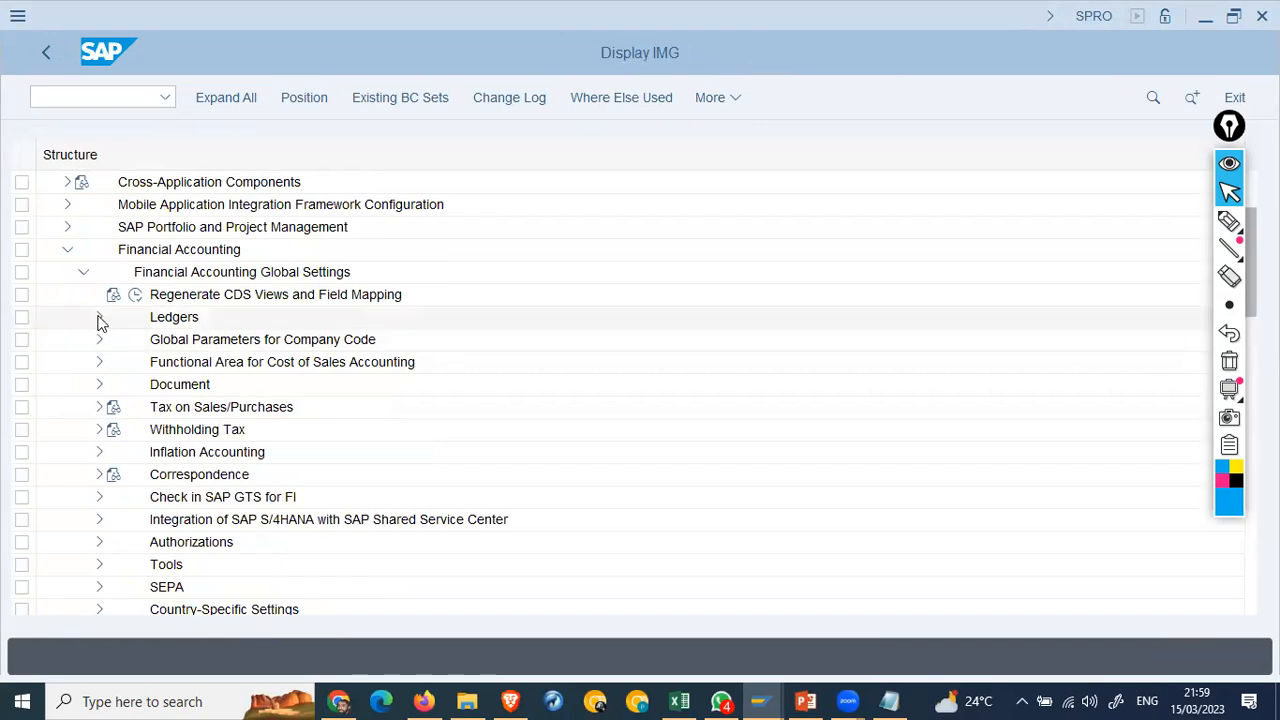
left_click(194, 412)
left_click(115, 363)
left_click(266, 384)
left_click(113, 366)
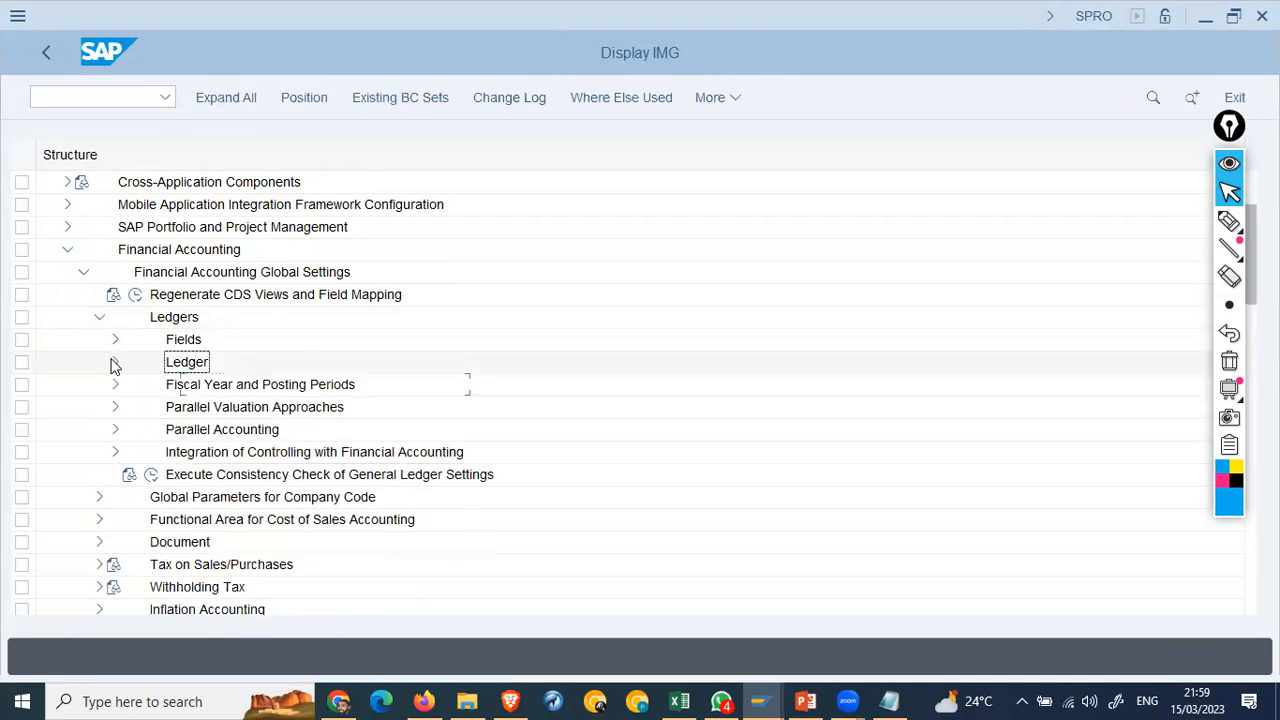
left_click(114, 409)
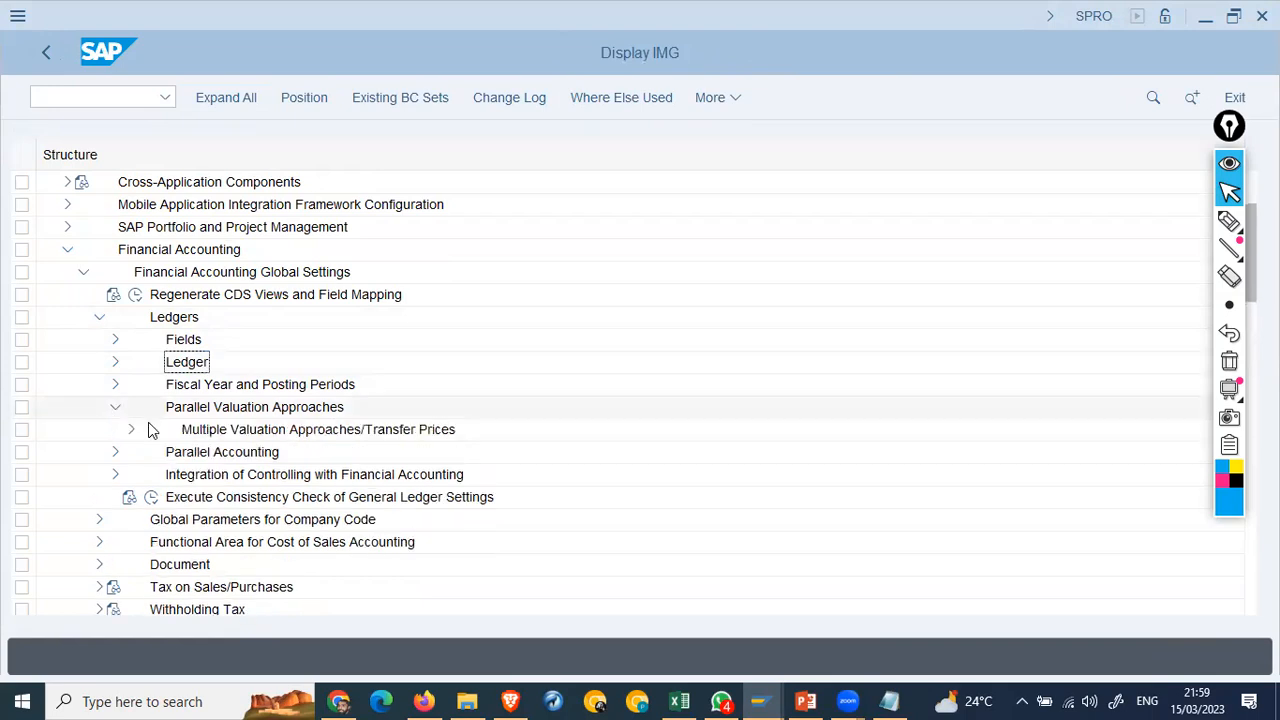
left_click(132, 430)
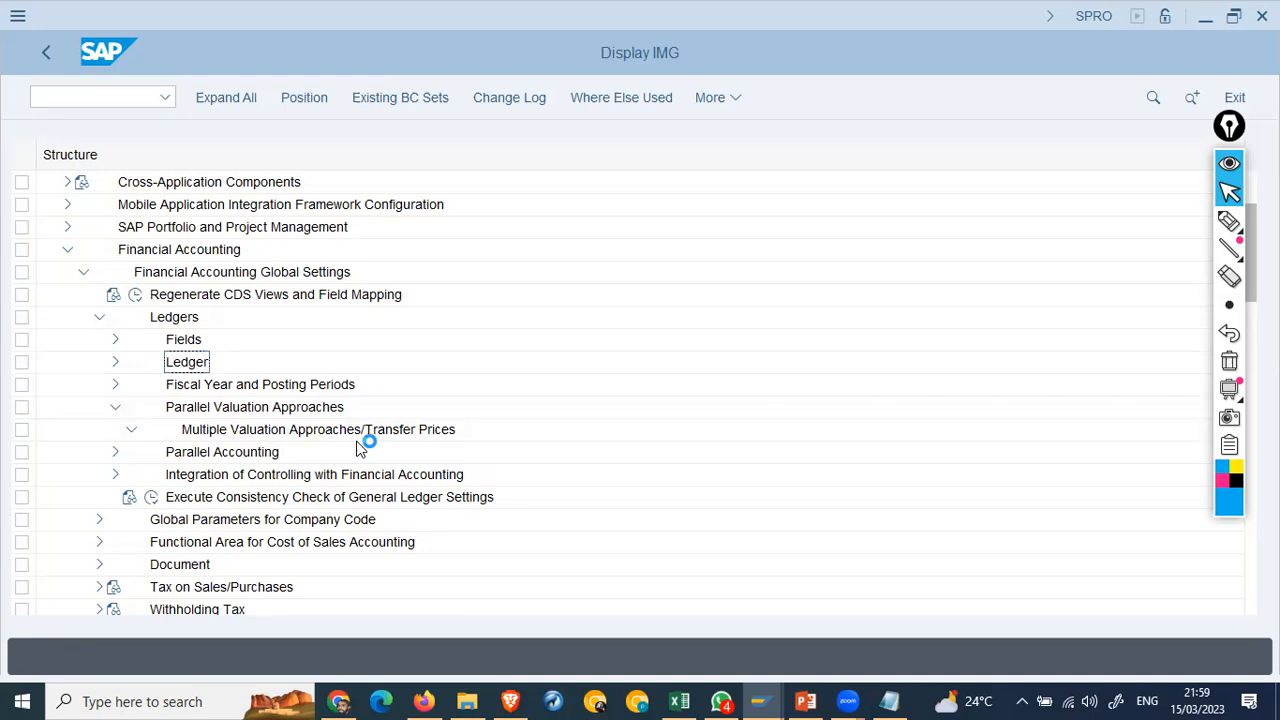
left_click(146, 474)
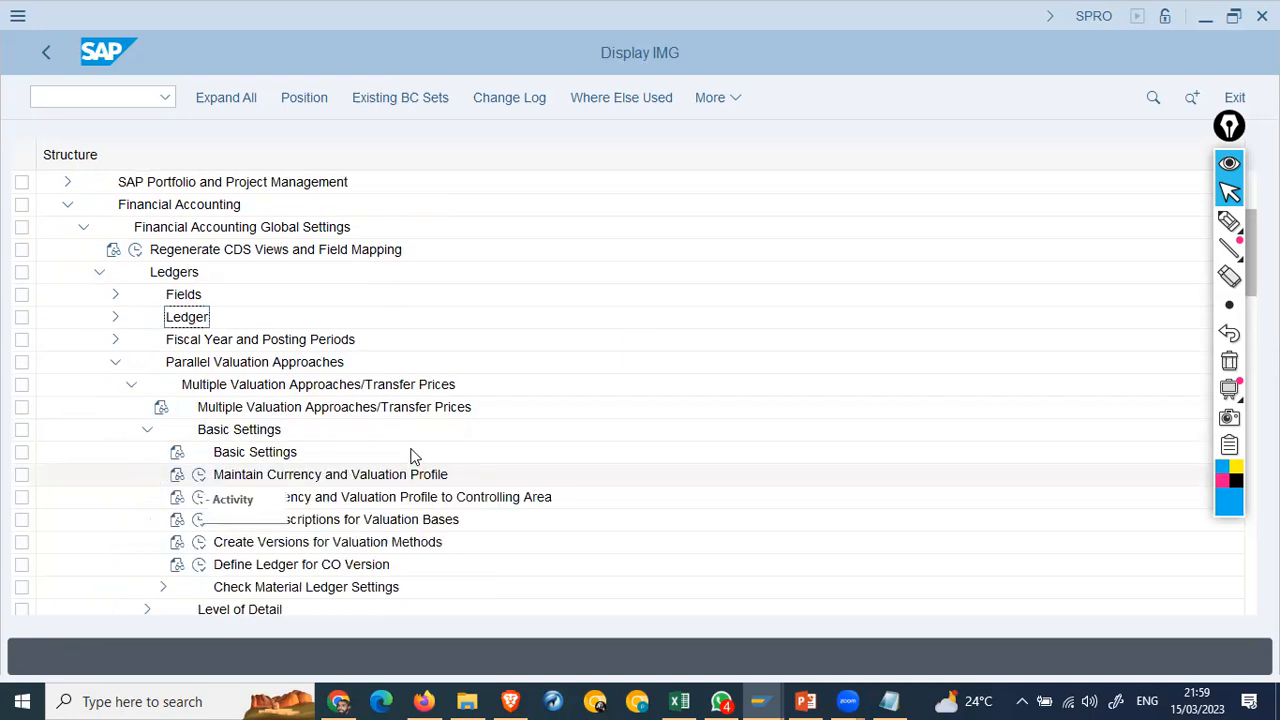
left_click(200, 475)
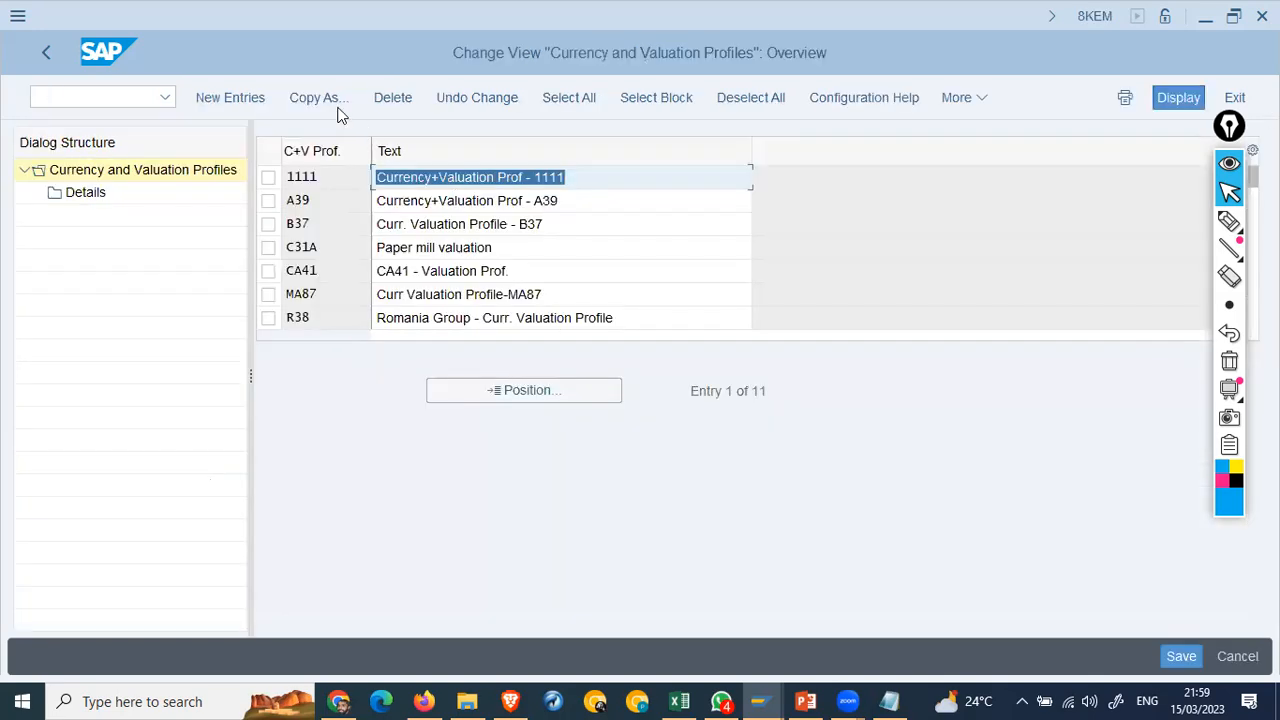
Step: Add new profile AA42 with description 'Venice Curr + Val. Profile'
left_click(232, 96)
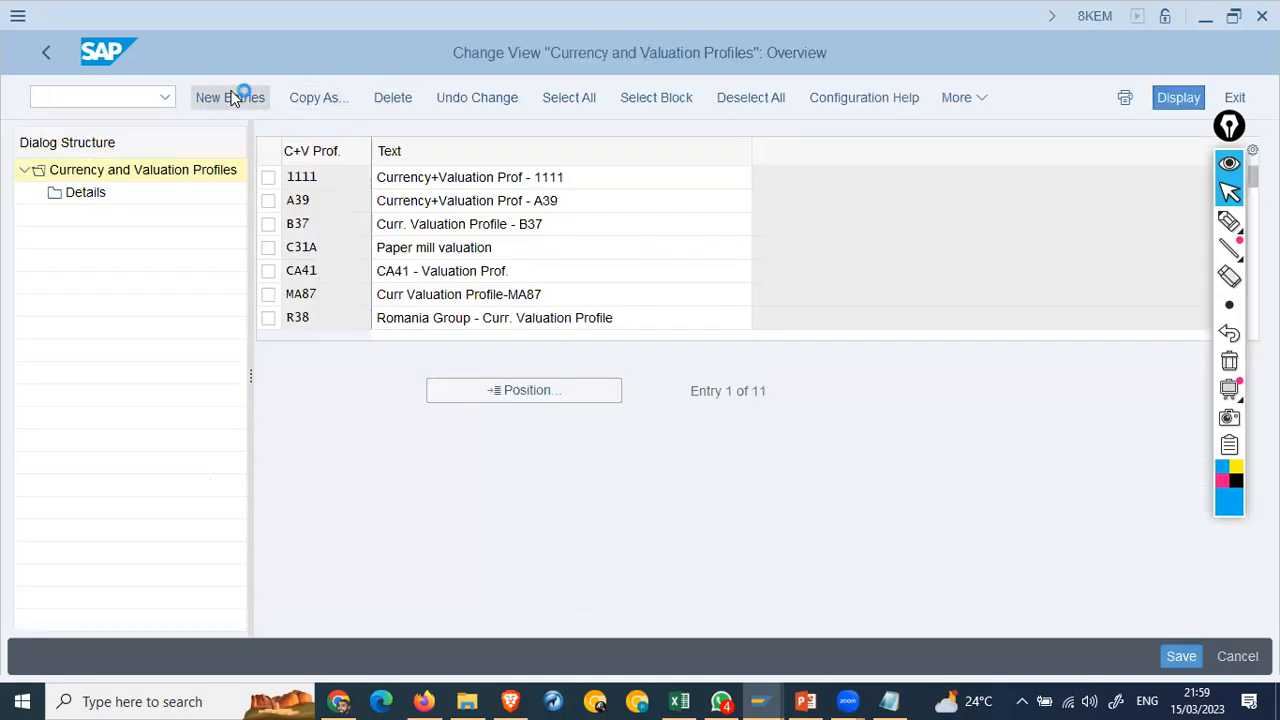
type("AA42")
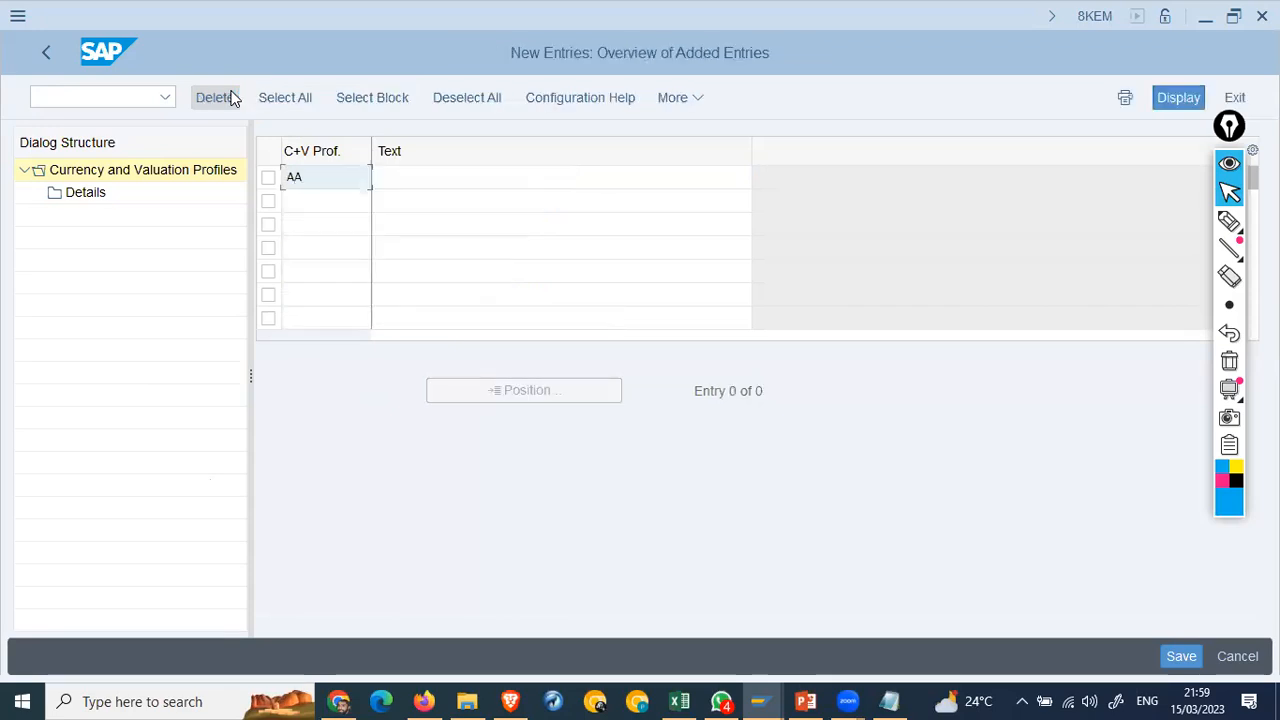
key("Tab")
type("Venic")
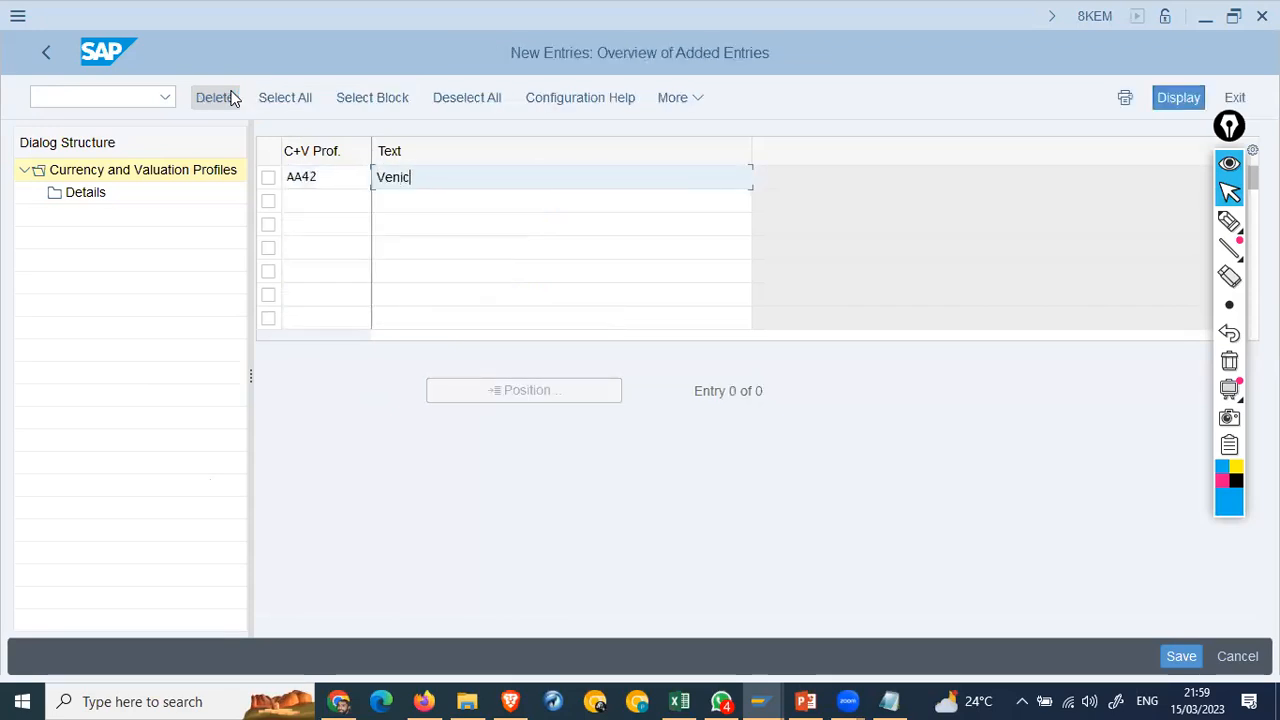
type("e Curre")
key("BackSpace")
type("+ Val")
key("BackSpace")
key("BackSpace")
key("BackSpace")
type("Val. Profile")
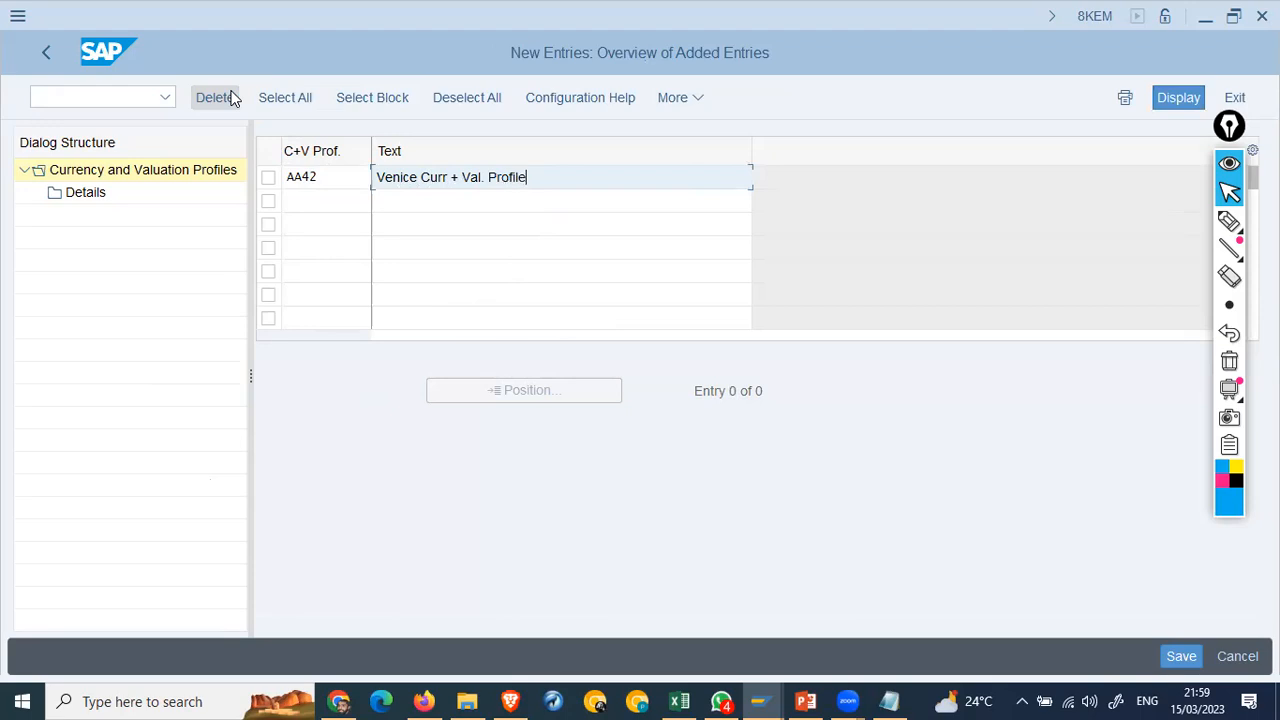
key("Return")
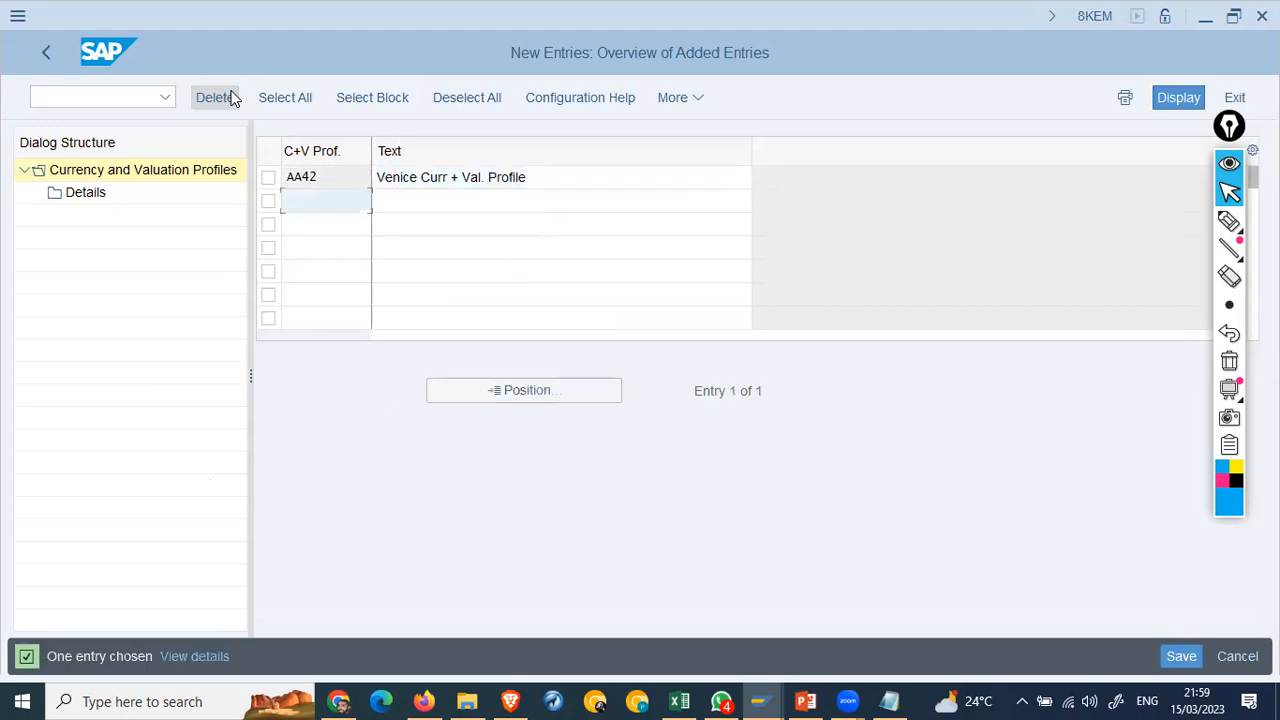
Step: Keep Legal Valuation in AA42's details, save under the customizing request, and return to the IMG
left_click(268, 177)
left_click(99, 199)
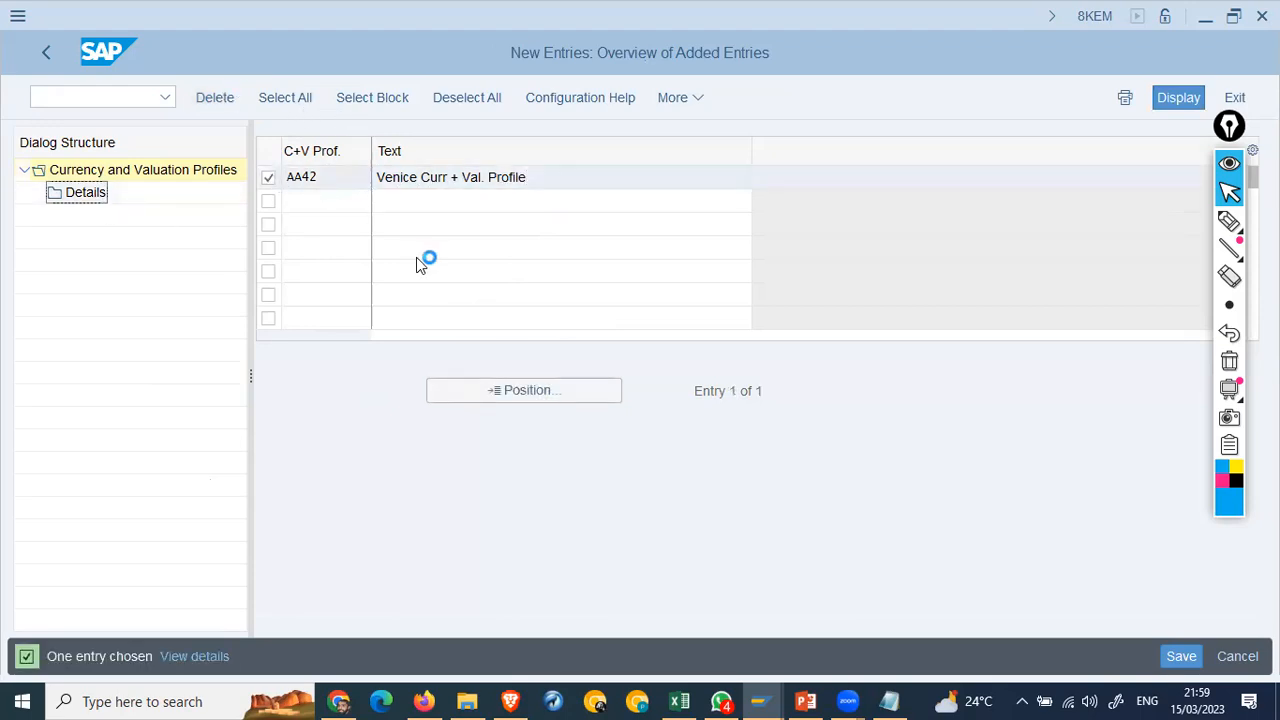
left_click(463, 270)
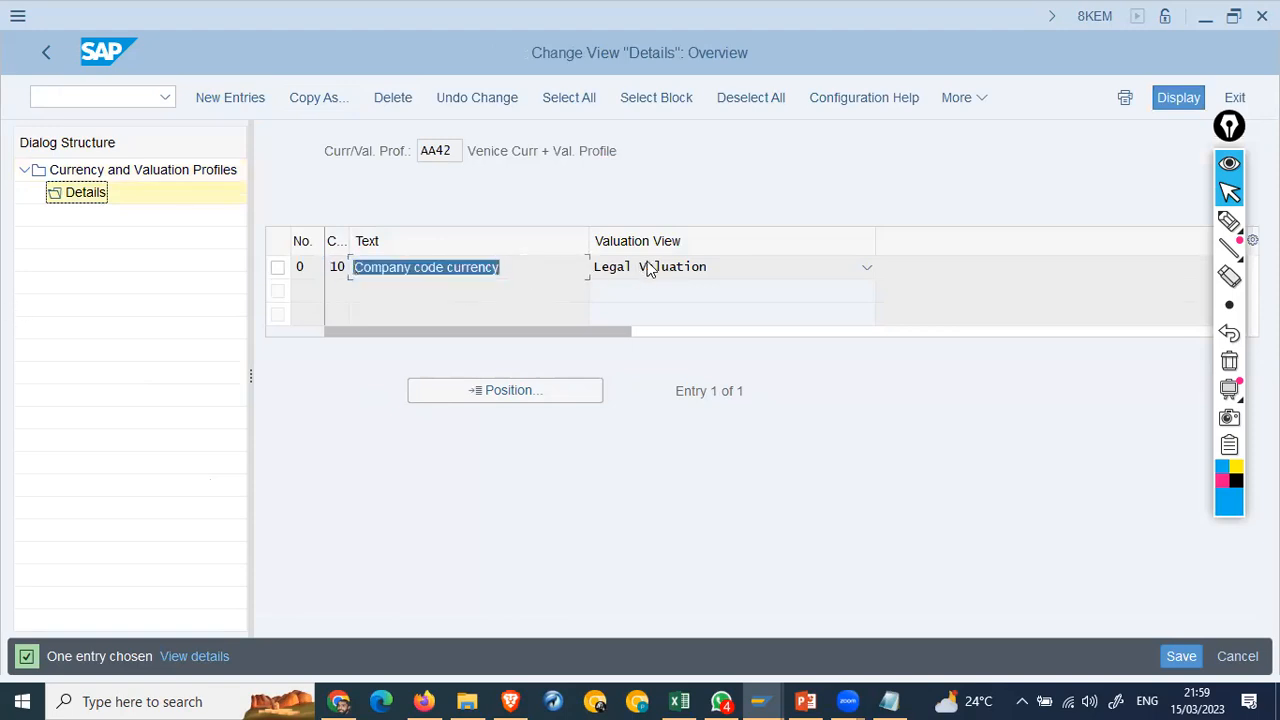
left_click(649, 267)
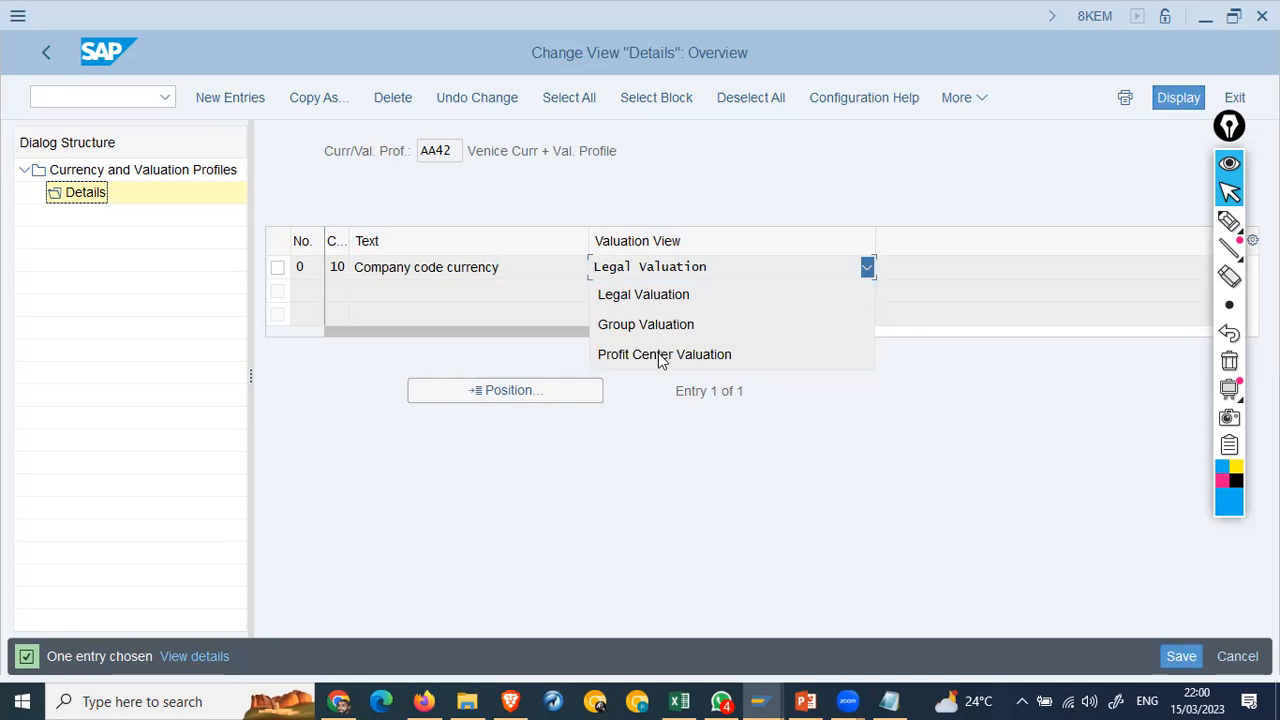
left_click(405, 373)
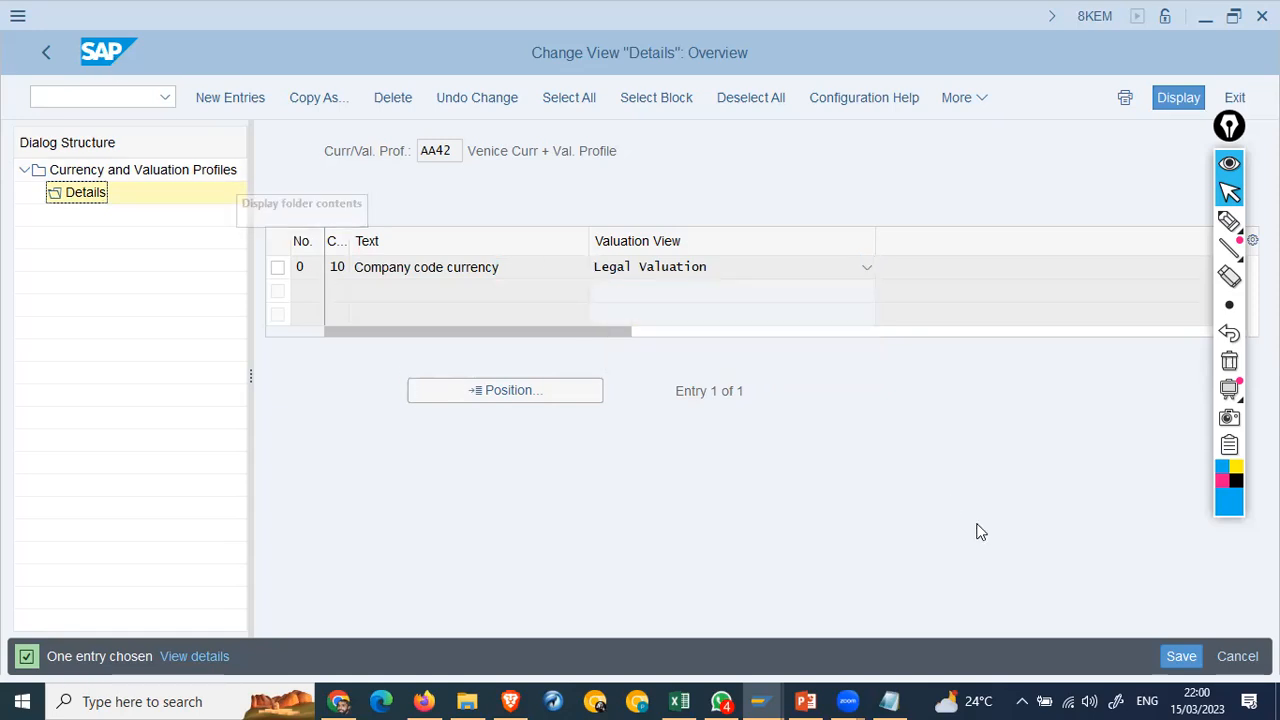
left_click(1178, 656)
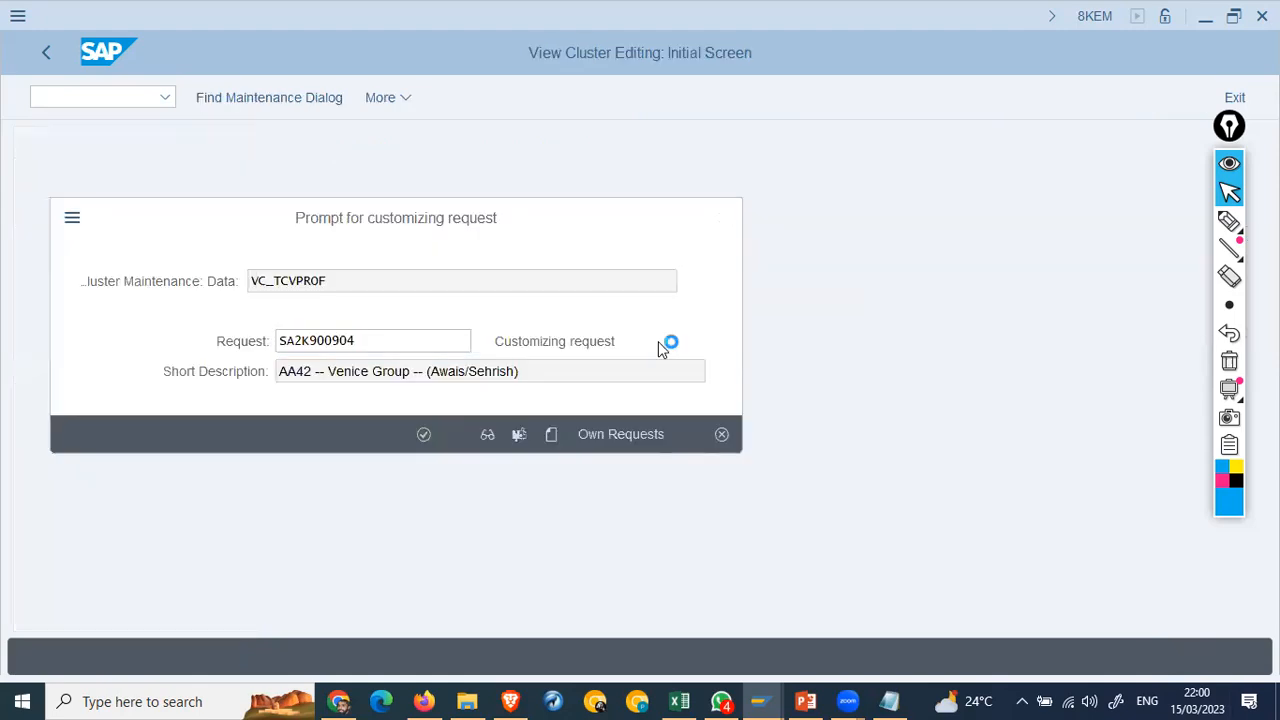
key("Return")
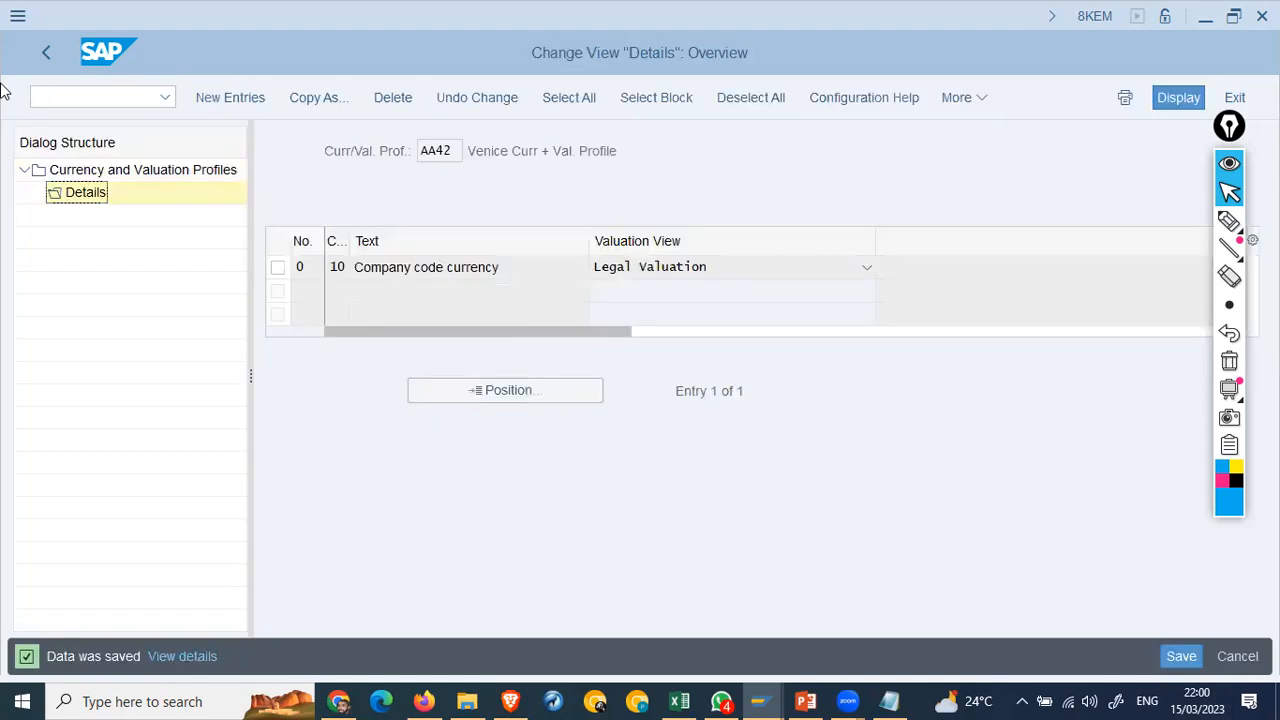
left_click(45, 52)
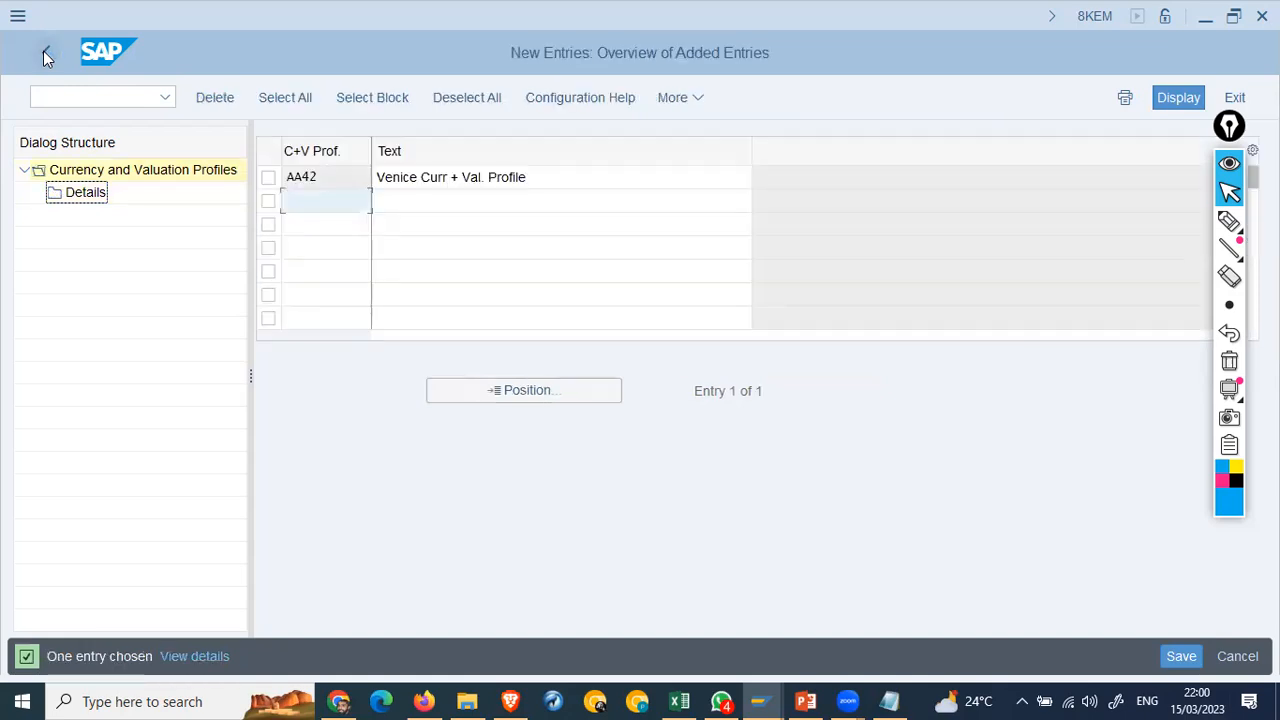
left_click(45, 52)
left_click(45, 52)
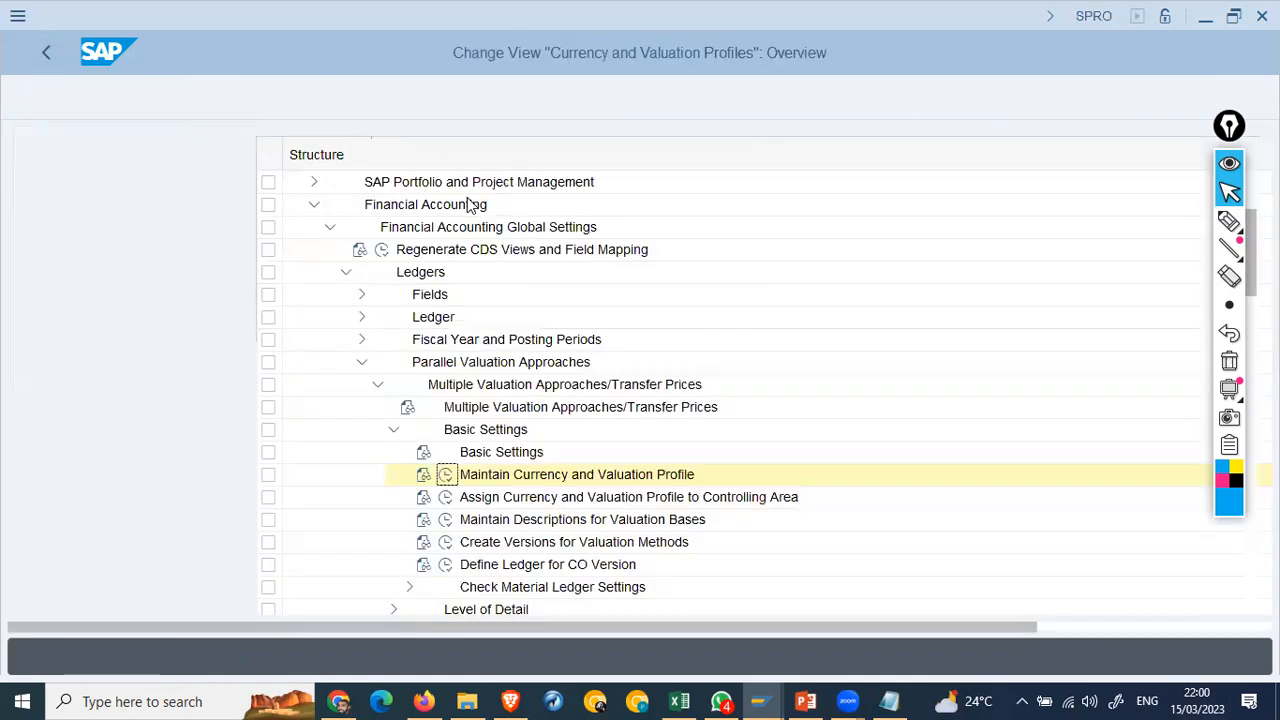
Step: Run Assign Currency and Valuation Profile to Controlling Area, position on AA42, and select its C+V Prof. cell
left_click(204, 498)
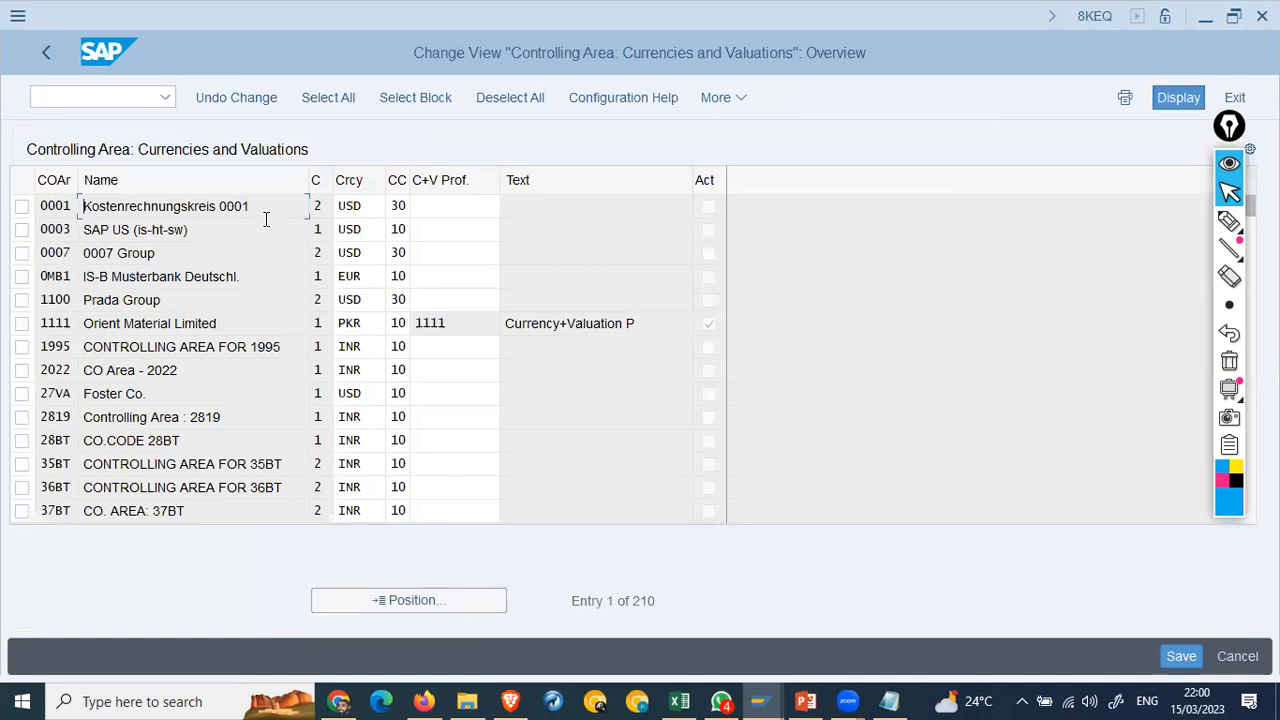
left_click(386, 600)
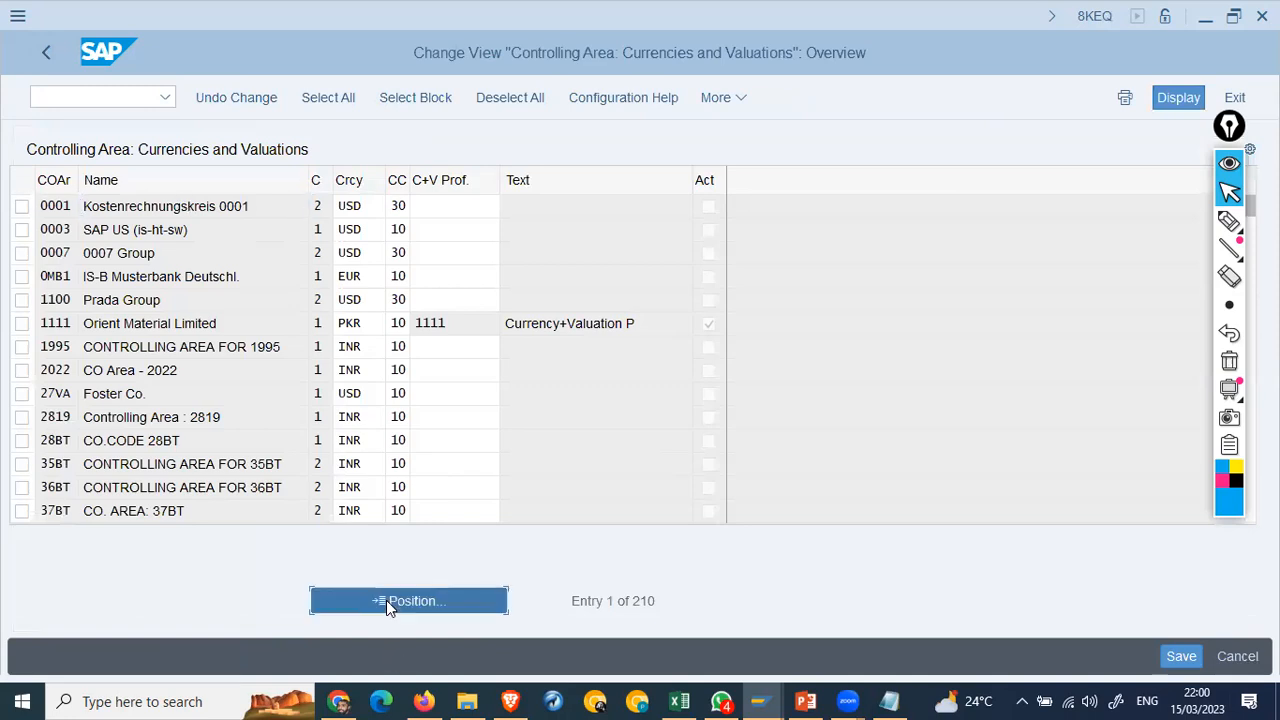
type("aa42")
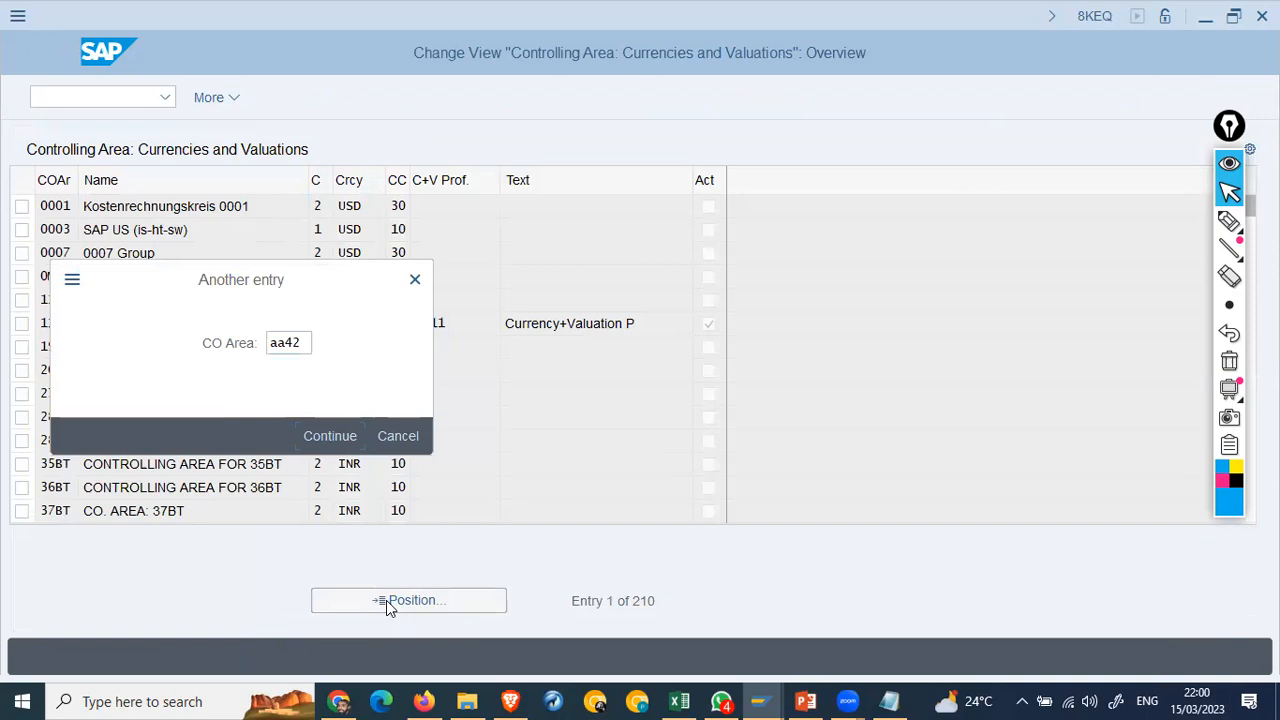
key("Return")
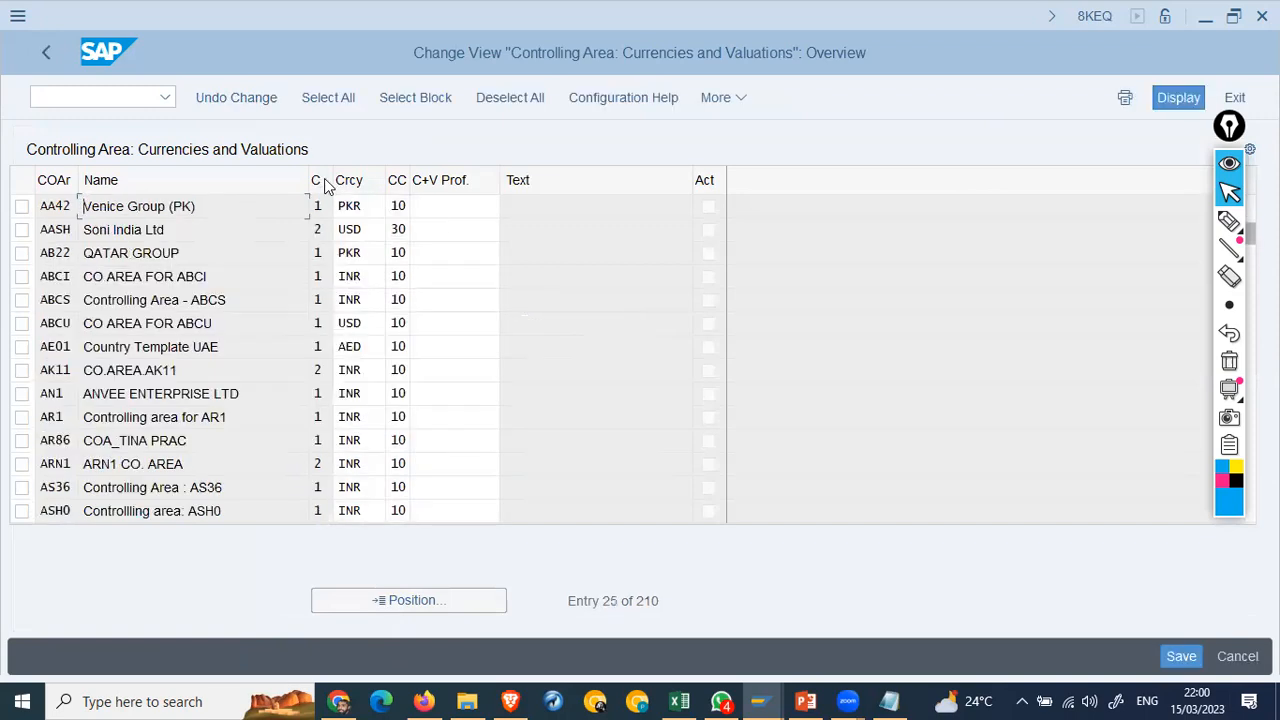
left_click(470, 206)
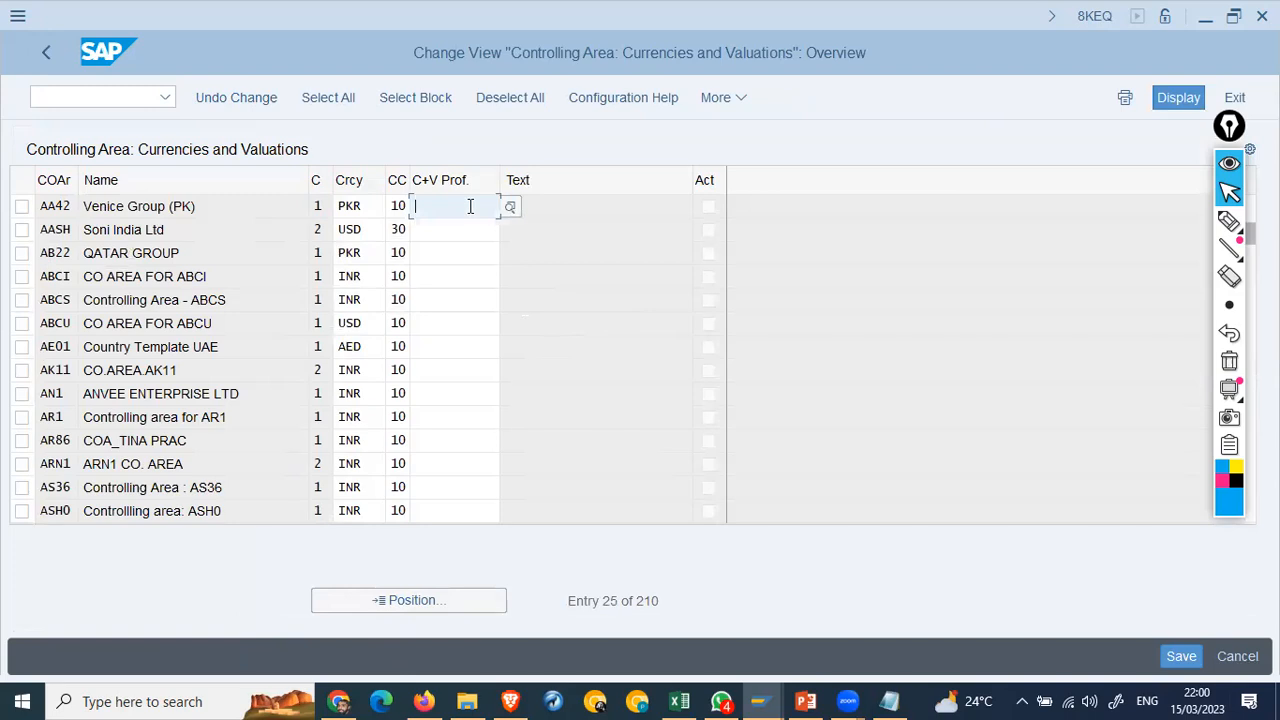
left_click(362, 204)
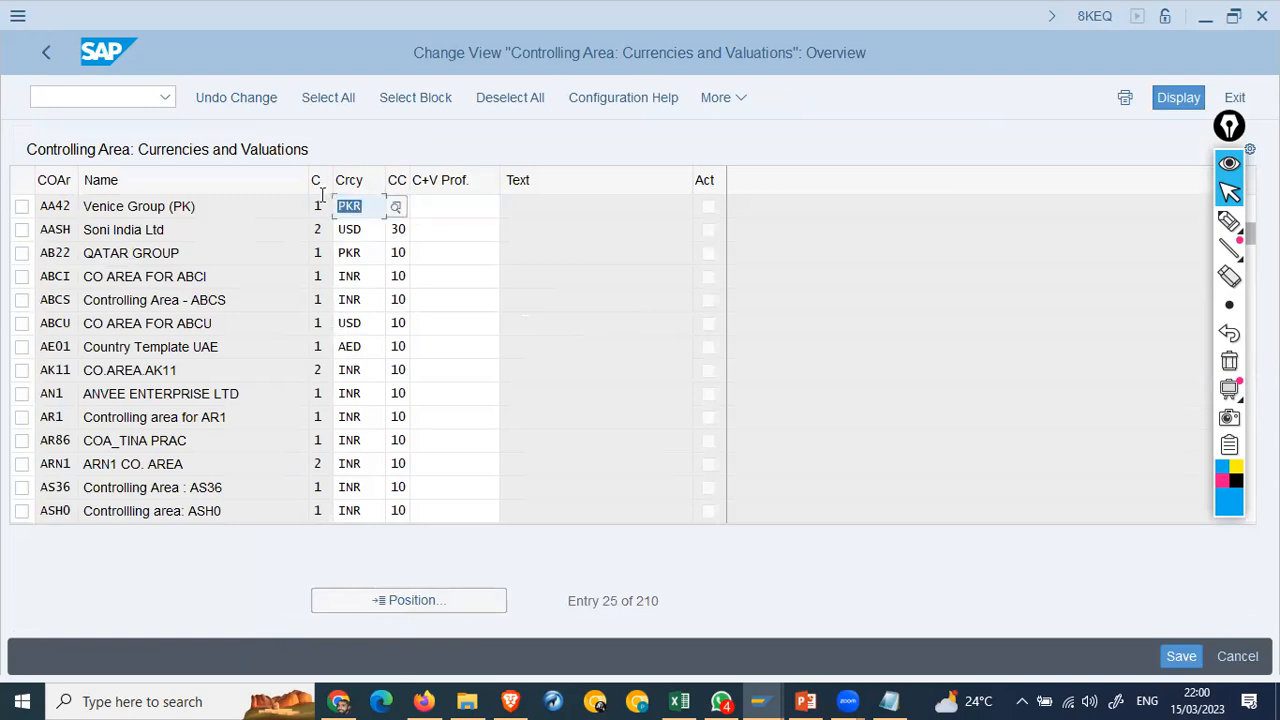
left_click(463, 208)
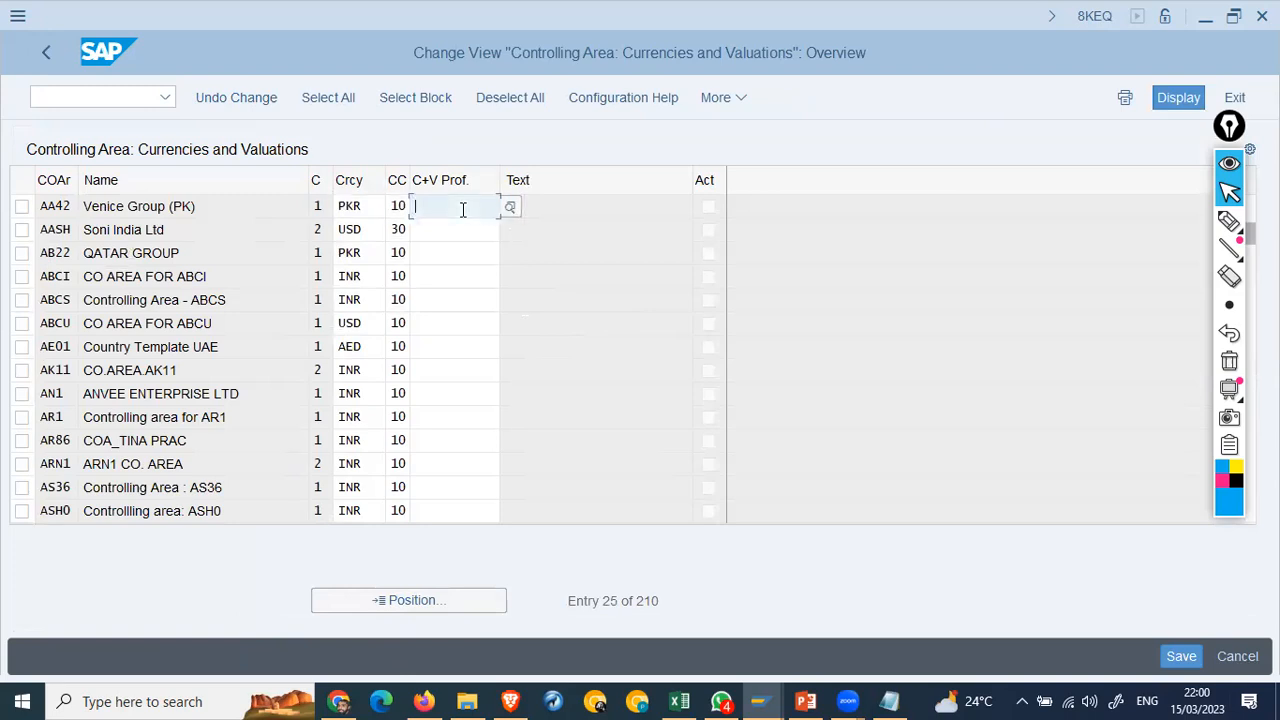
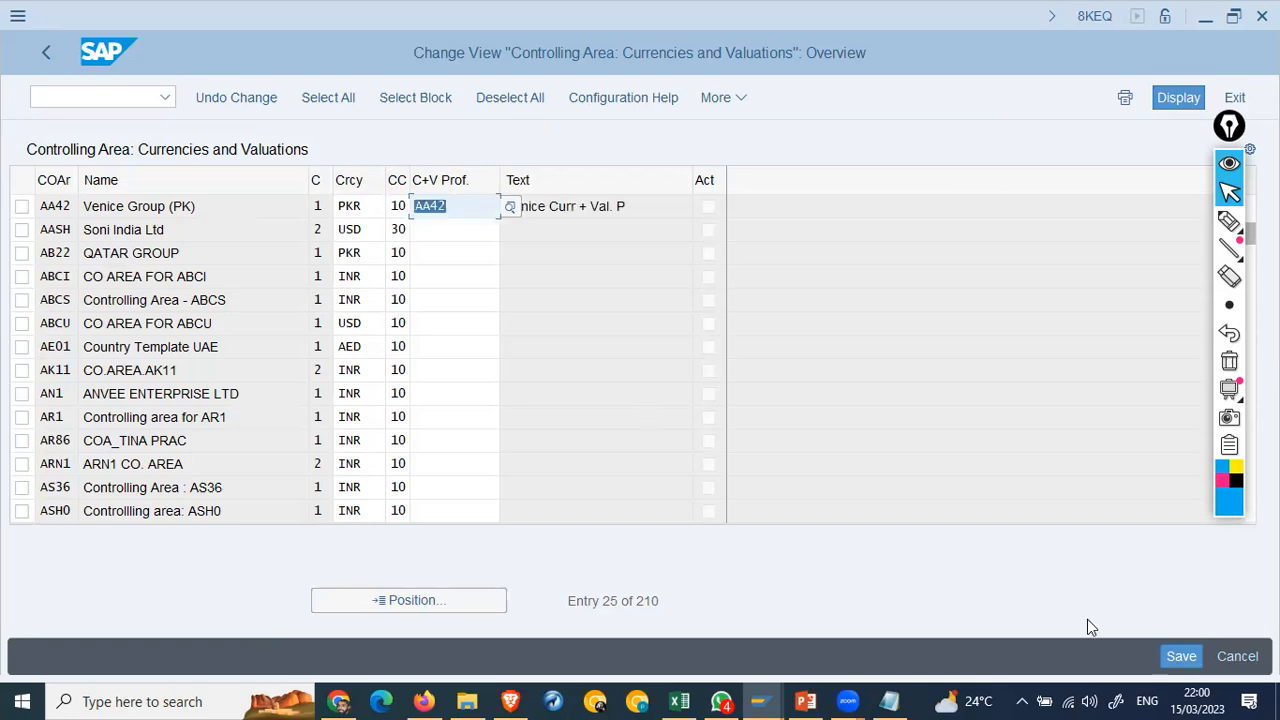
Step: Save the AA42 currency and valuation profile assignment under the customizing request and go back to the IMG
left_click(1190, 656)
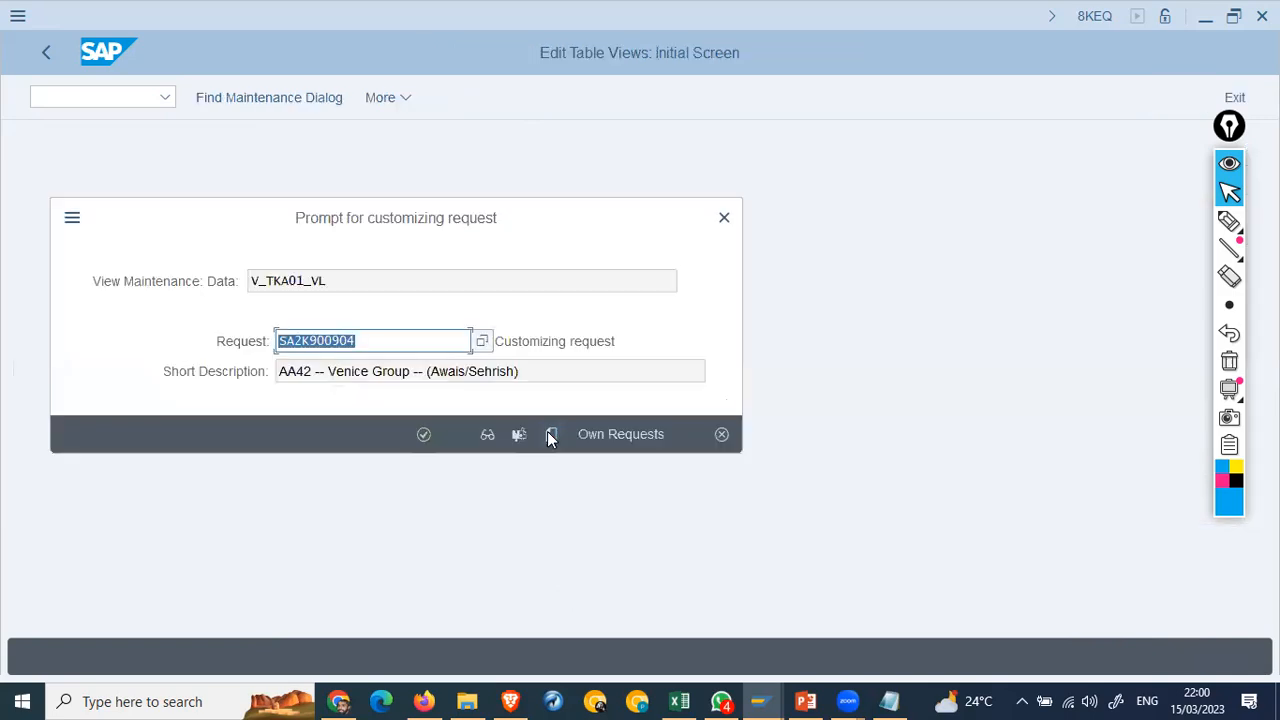
key("Return")
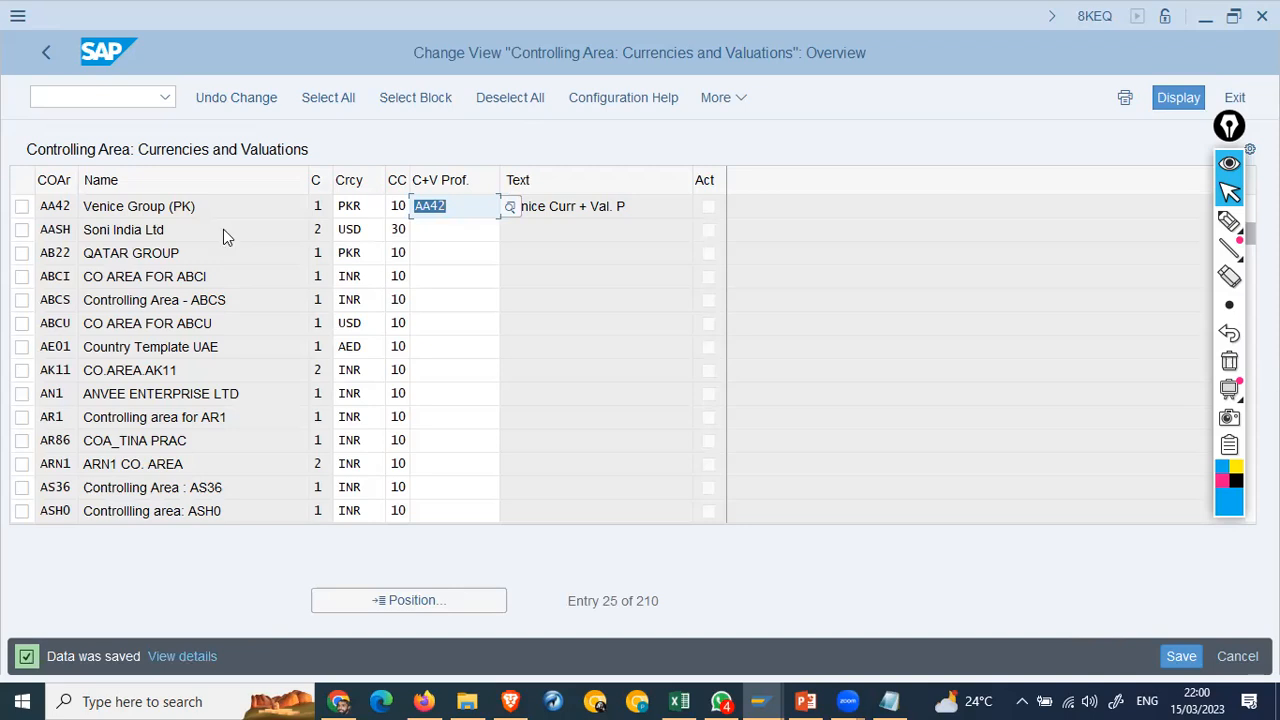
left_click(170, 150)
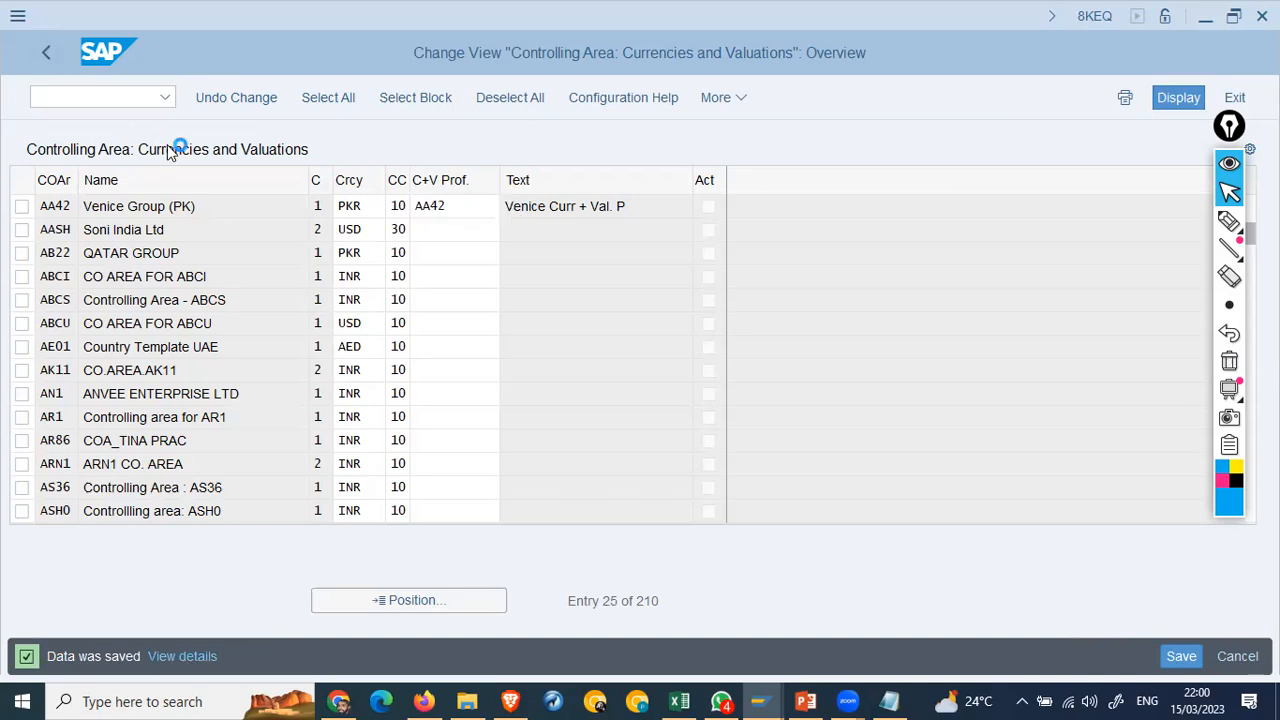
key("F3")
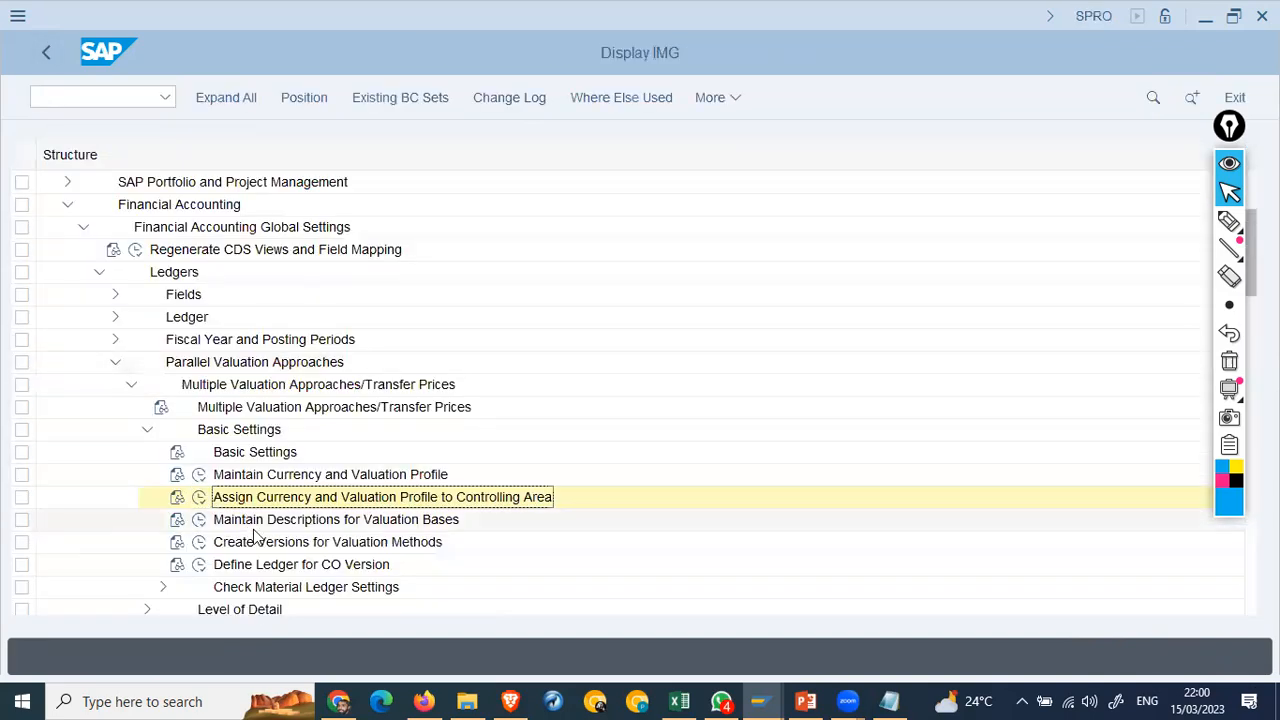
left_click(199, 520)
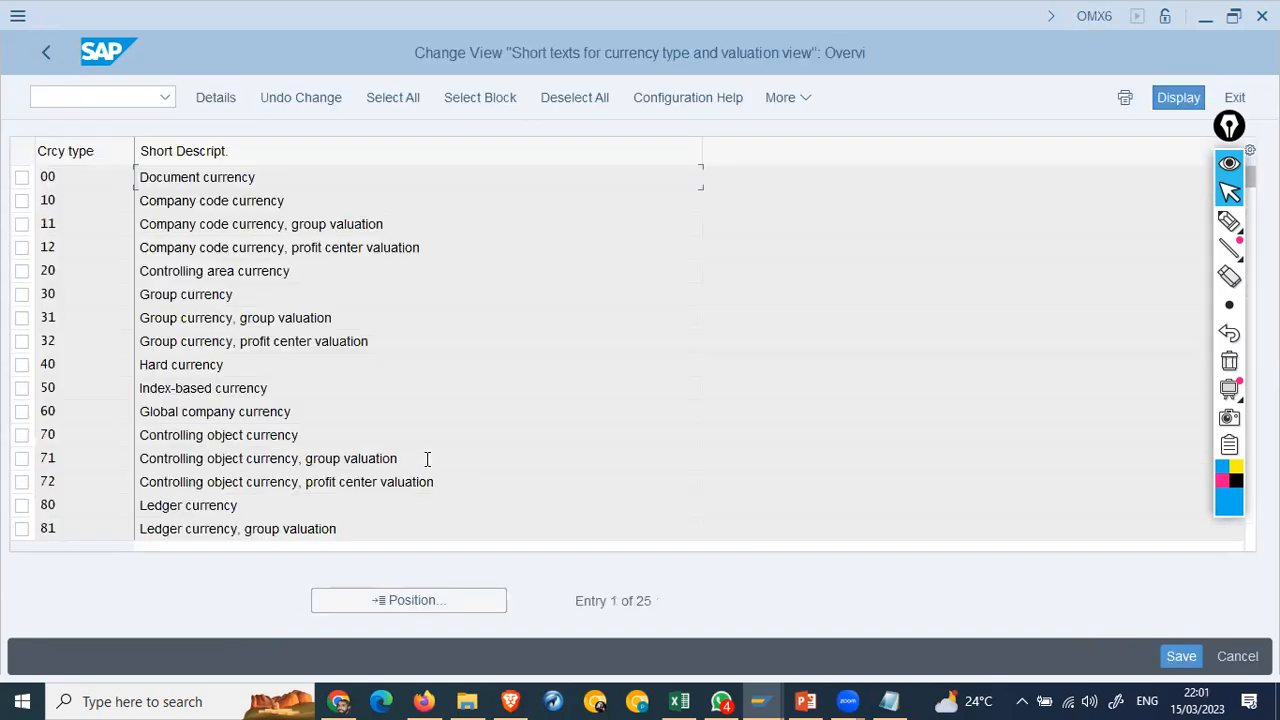
left_click(290, 200)
key("shift+Home")
key("Left")
double_click(284, 200)
left_click(286, 271)
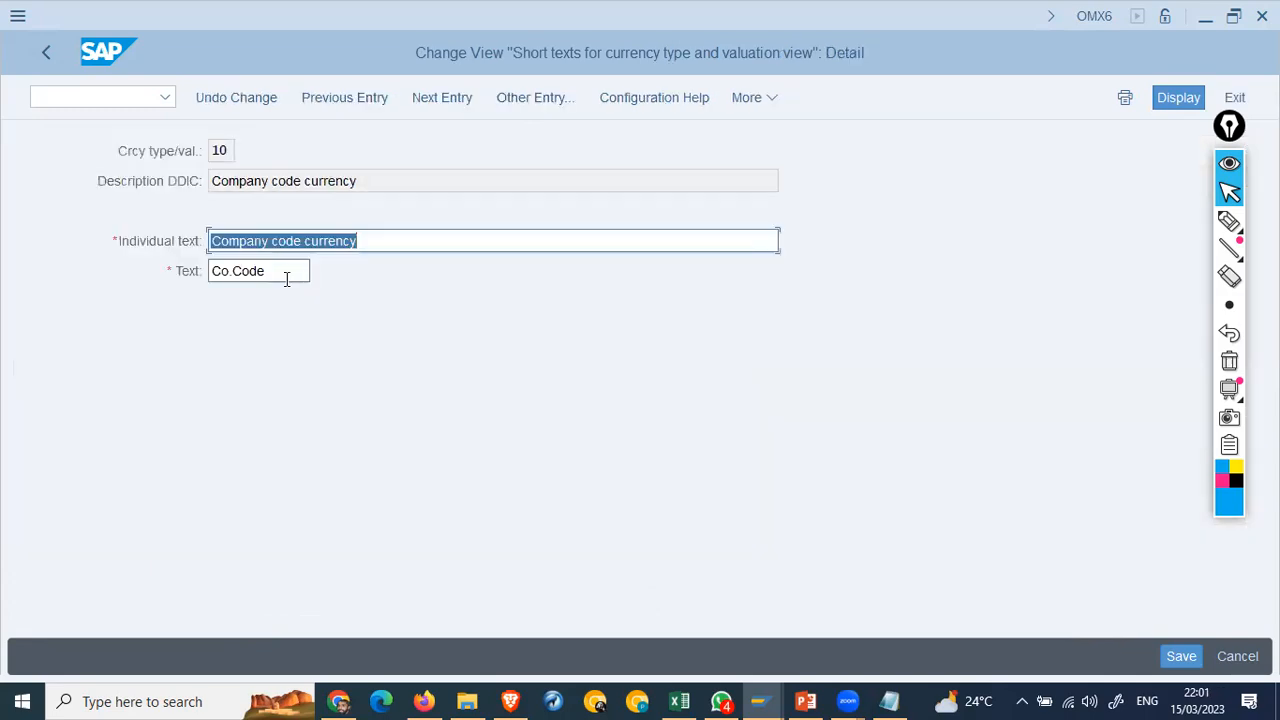
left_click(45, 52)
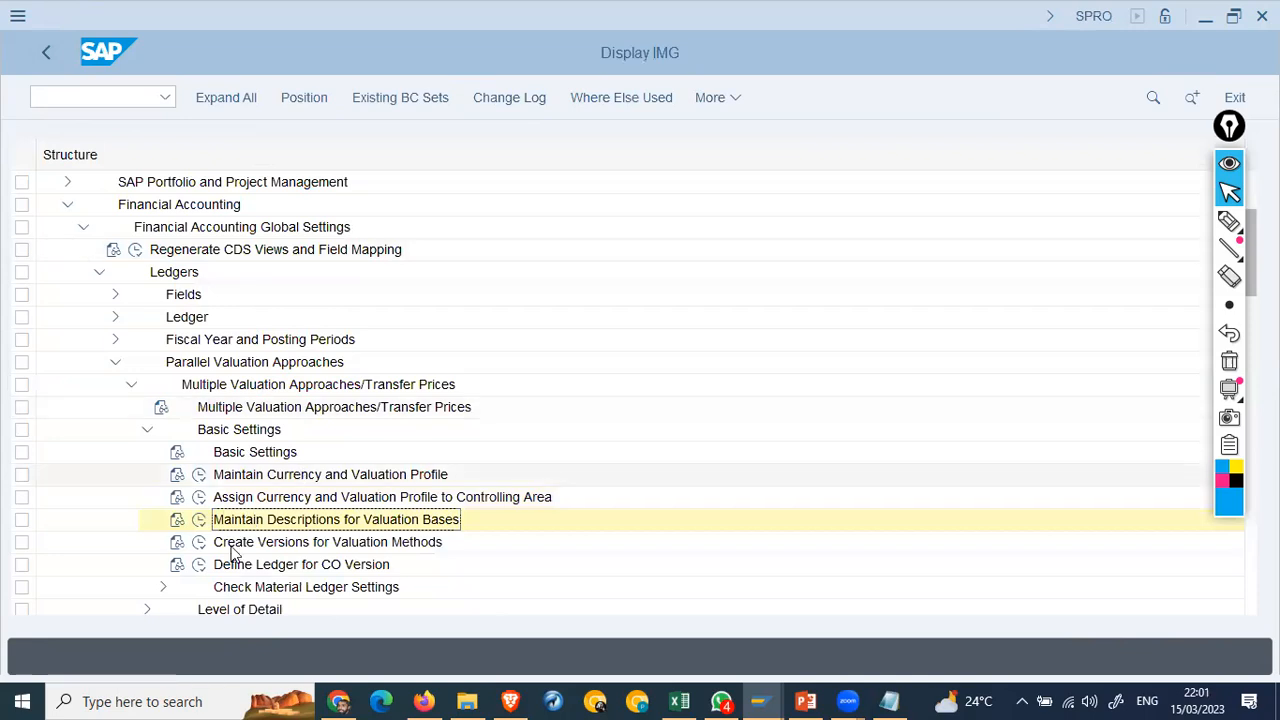
left_click(200, 543)
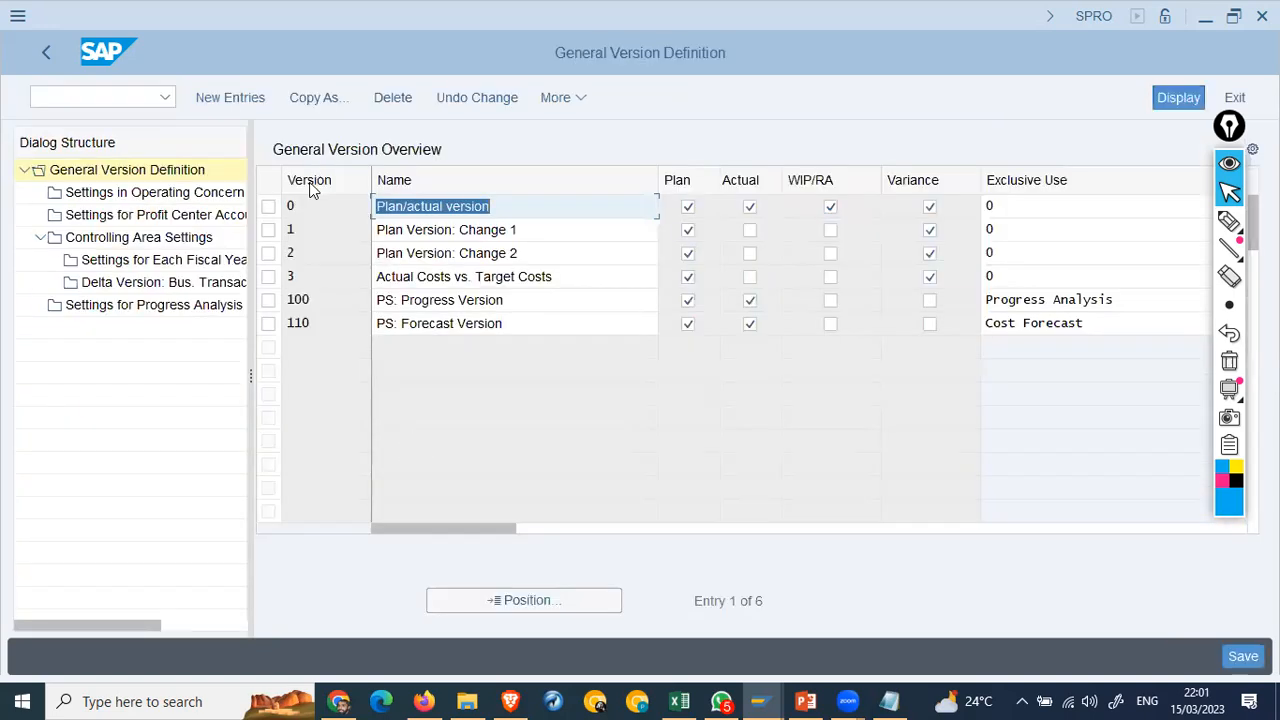
Step: Turn on Integrated Planning for fiscal year 2023 for version 0 in controlling area 1111 and save
left_click(490, 212)
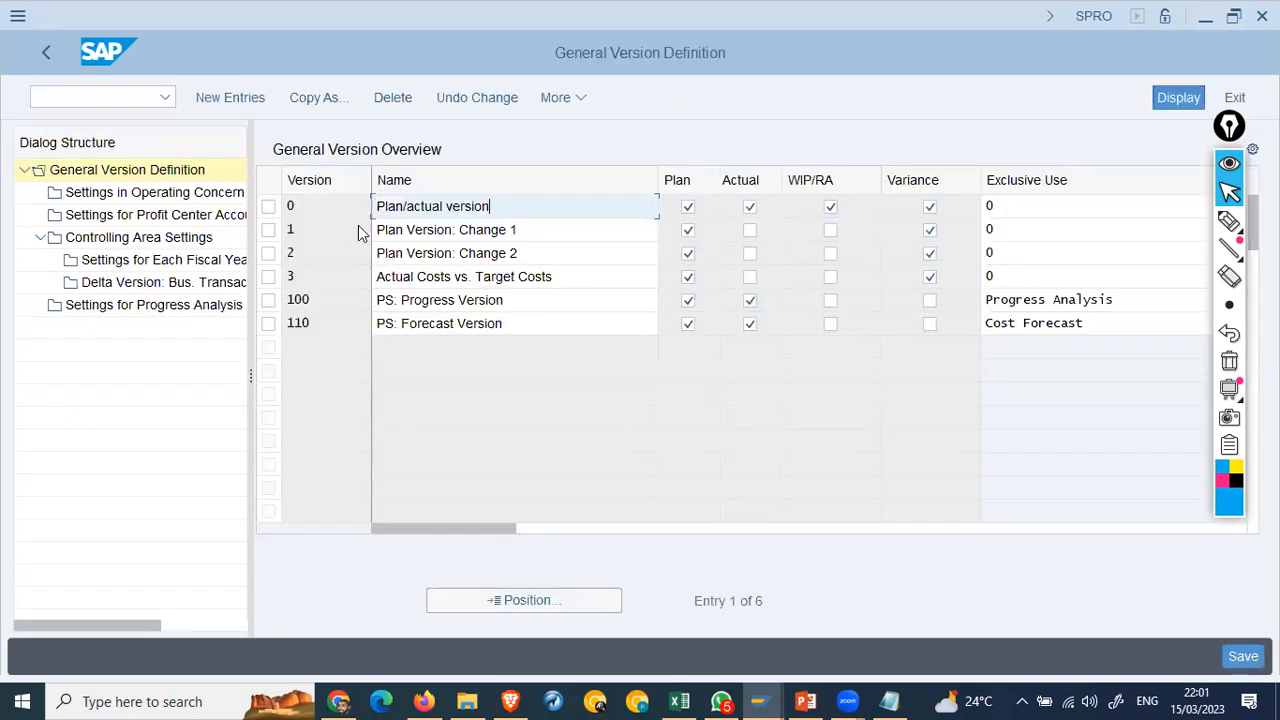
left_click(268, 208)
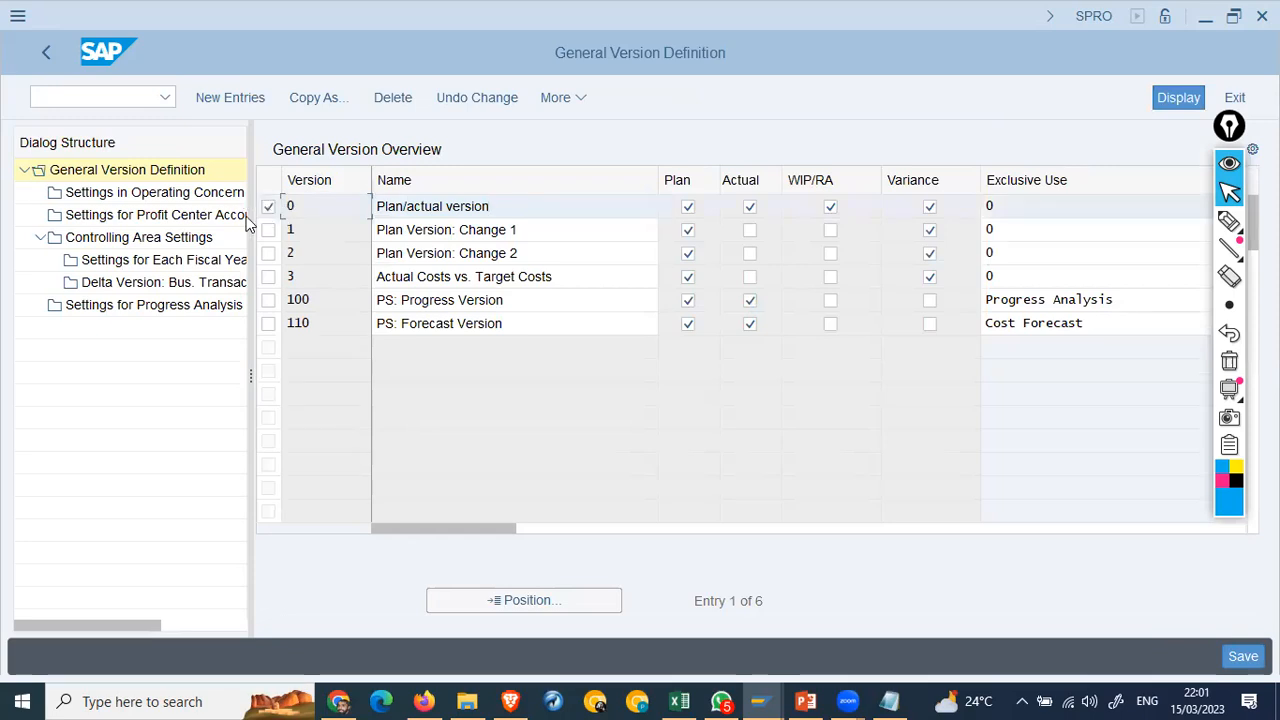
double_click(130, 240)
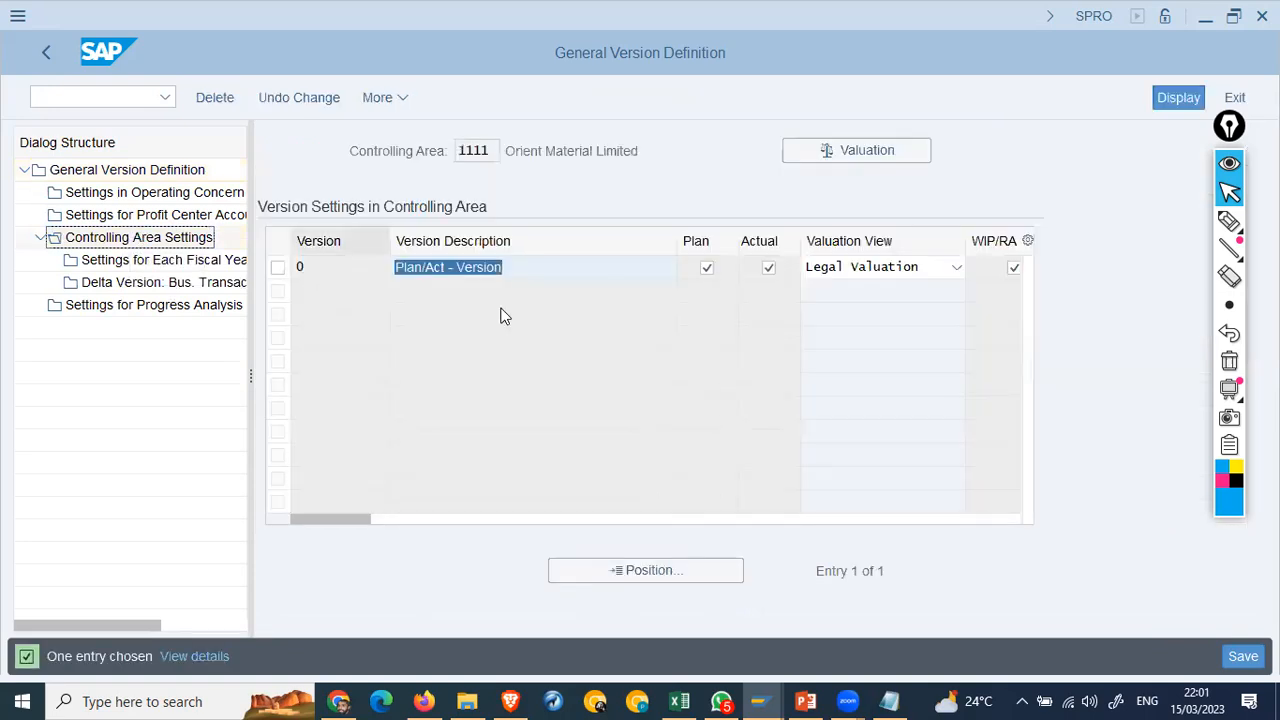
left_click(279, 267)
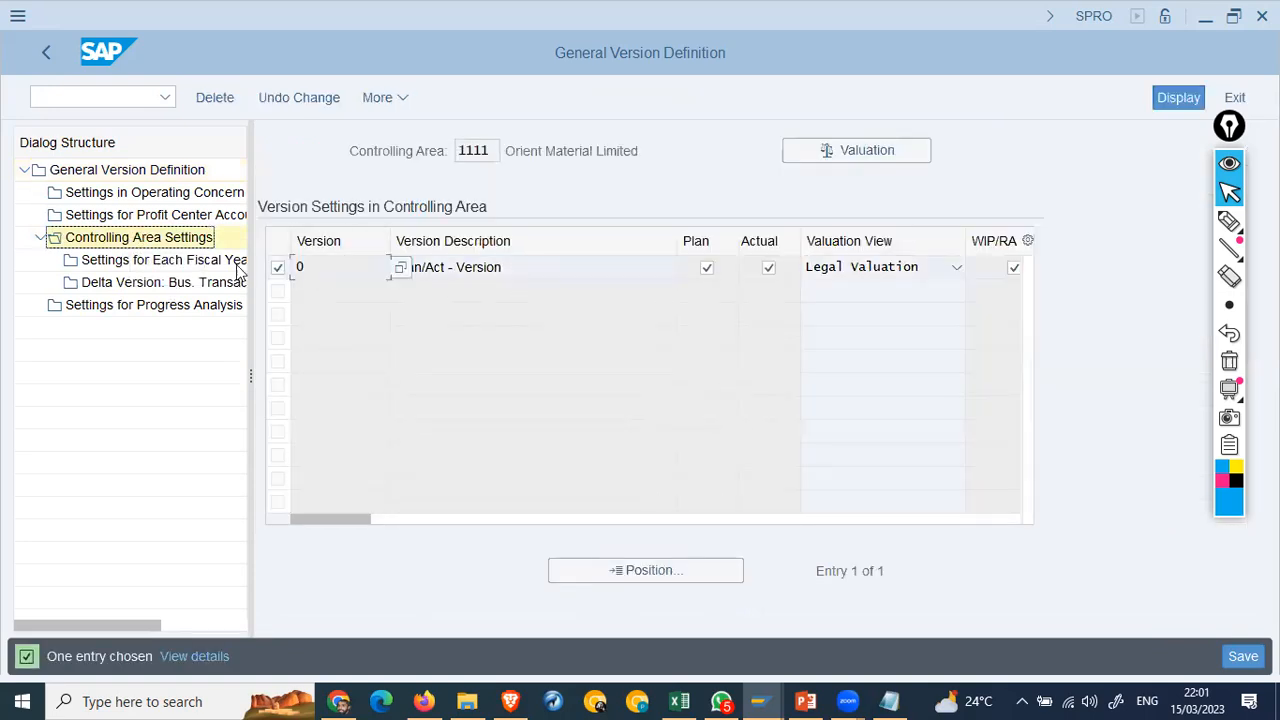
double_click(125, 260)
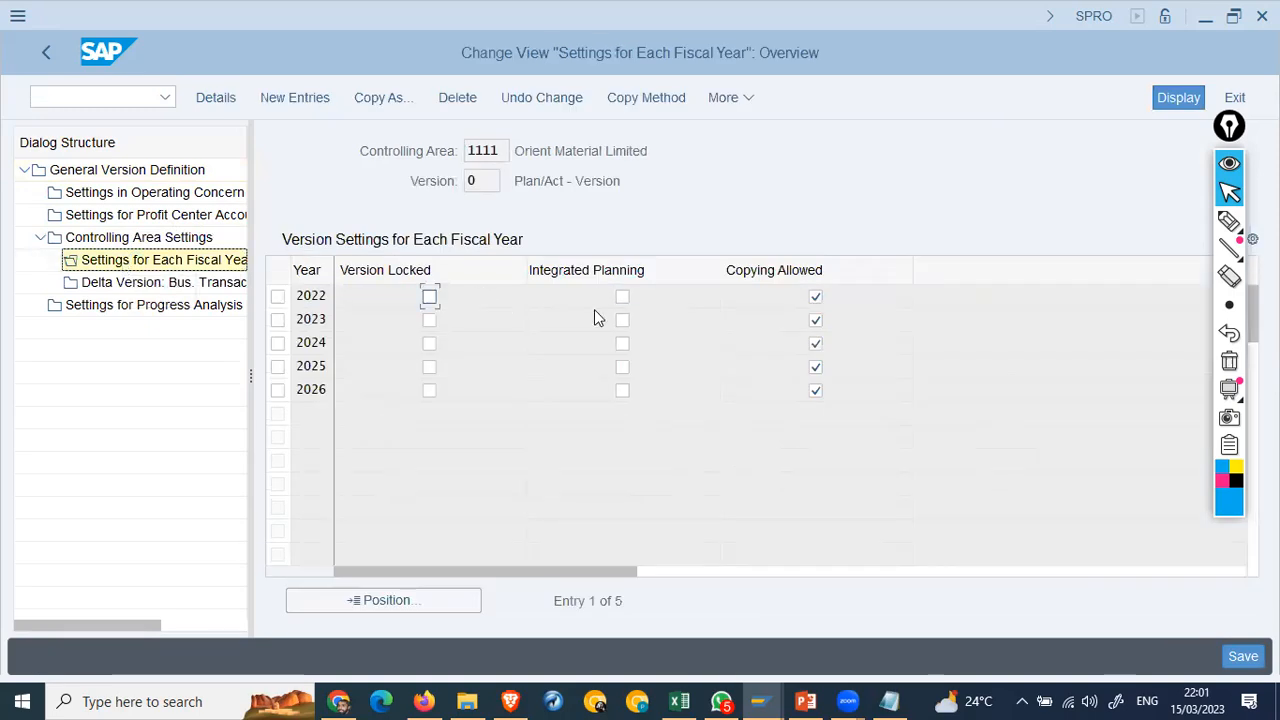
left_click(623, 320)
left_click(1244, 658)
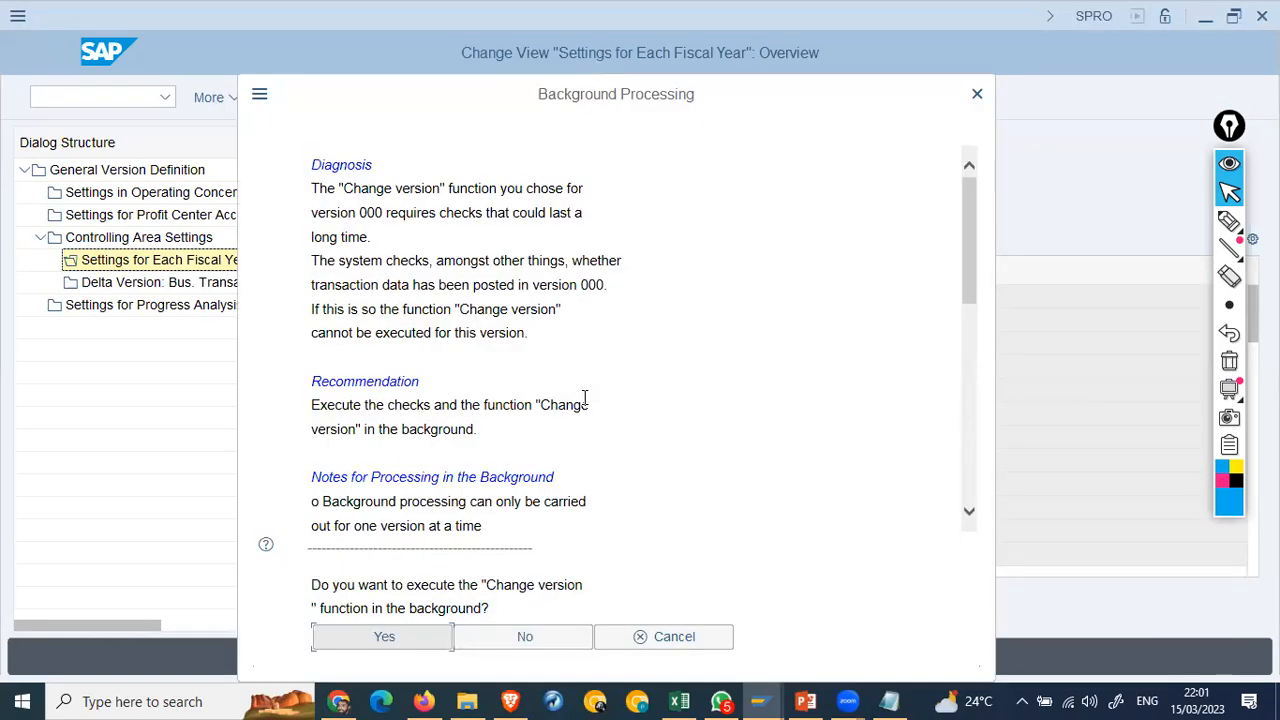
Step: Run the version change in the background on printer LP01, check the job is active, and return to Easy Access
left_click(409, 648)
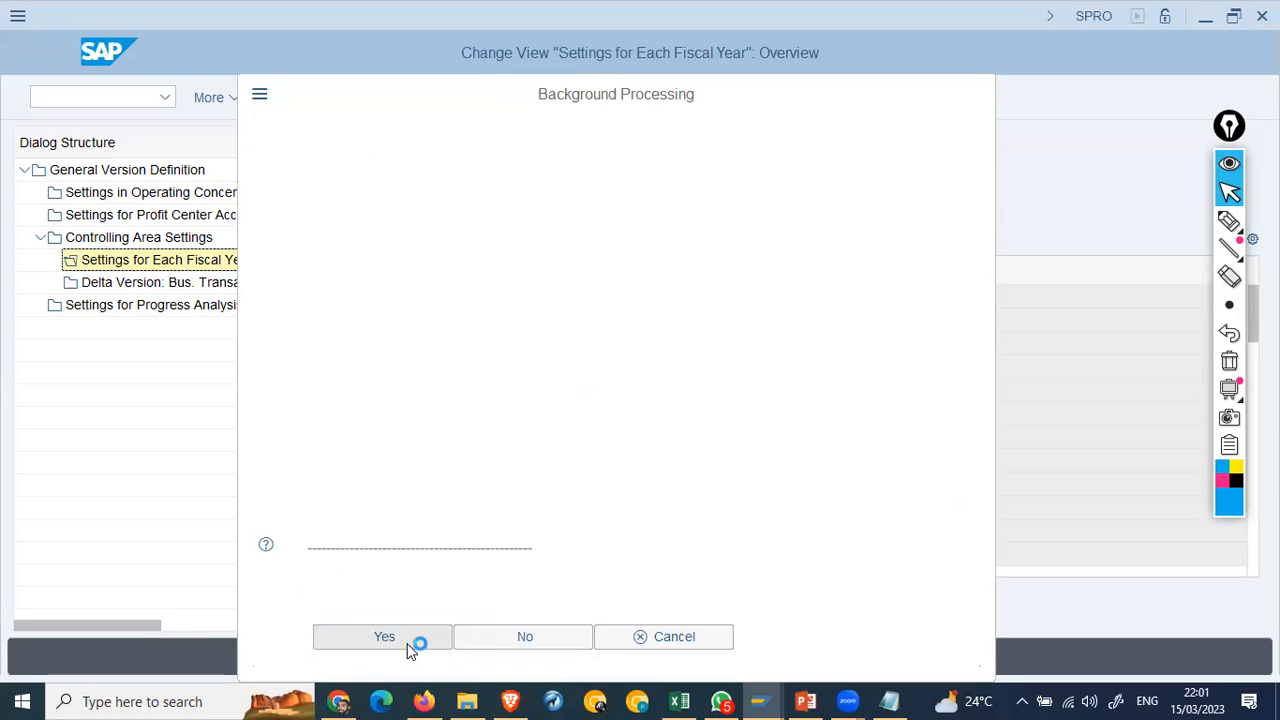
type("lp01")
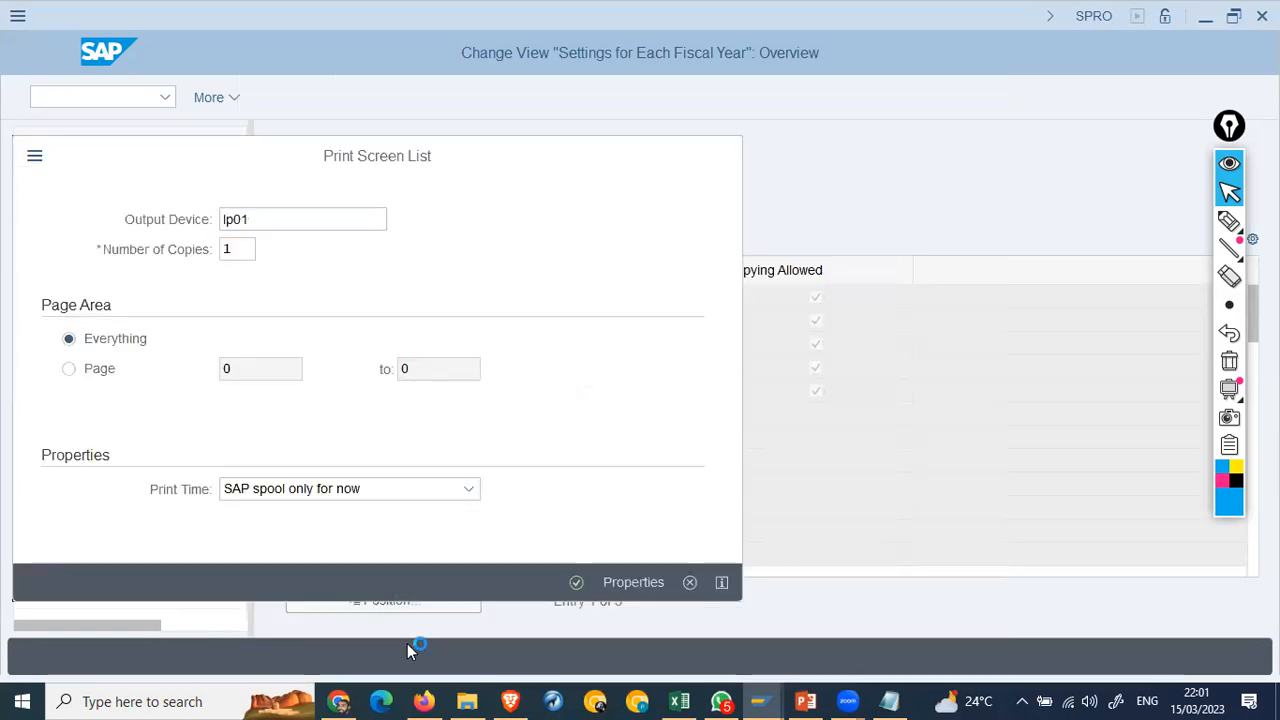
key("Return")
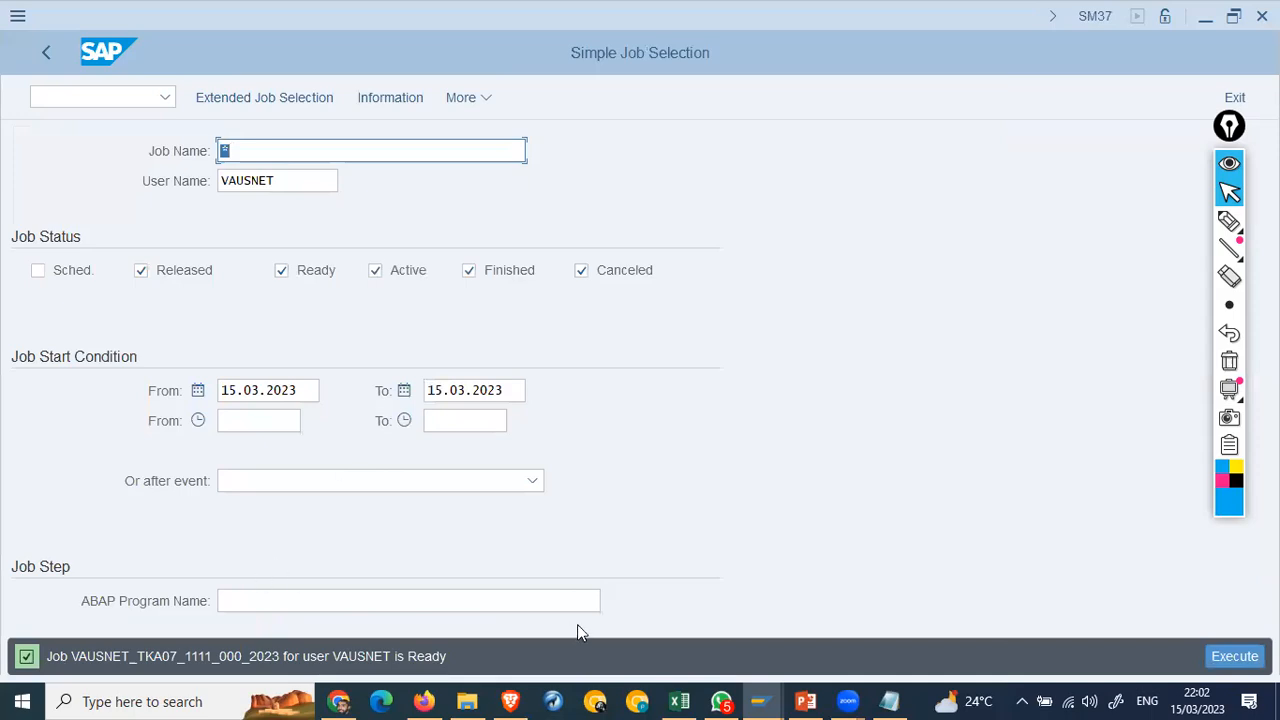
left_click(1232, 658)
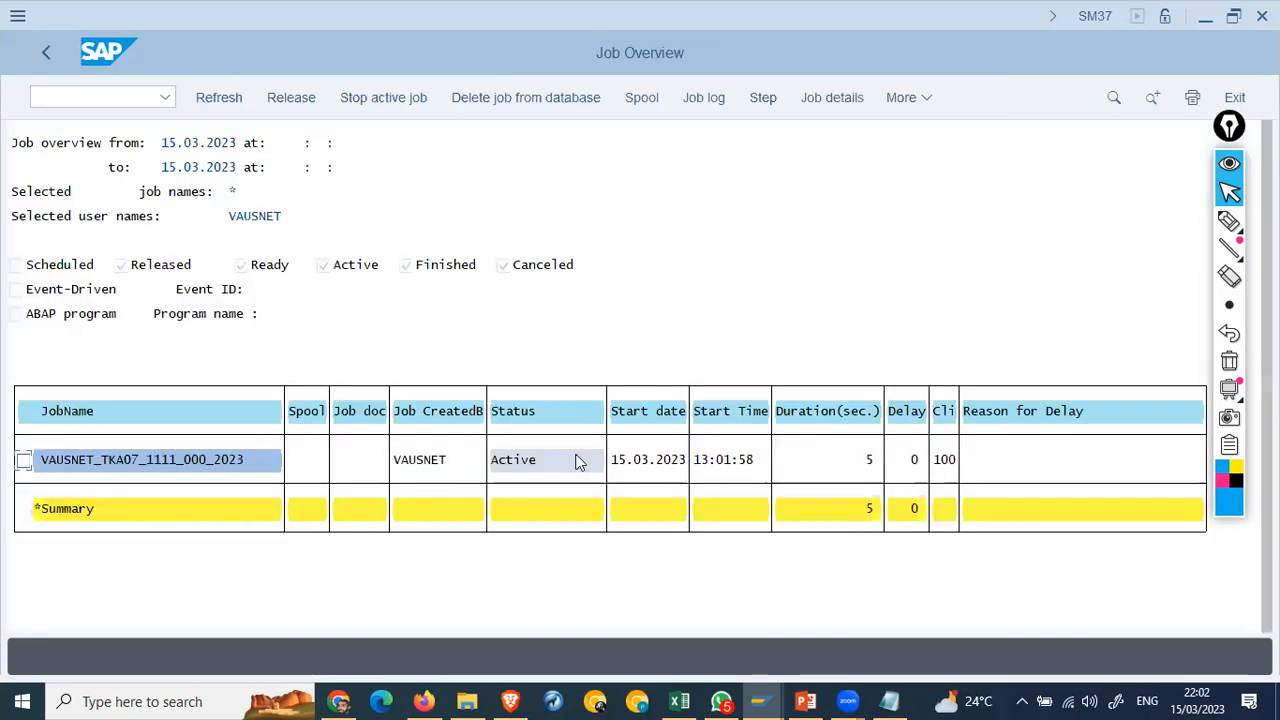
left_click(50, 53)
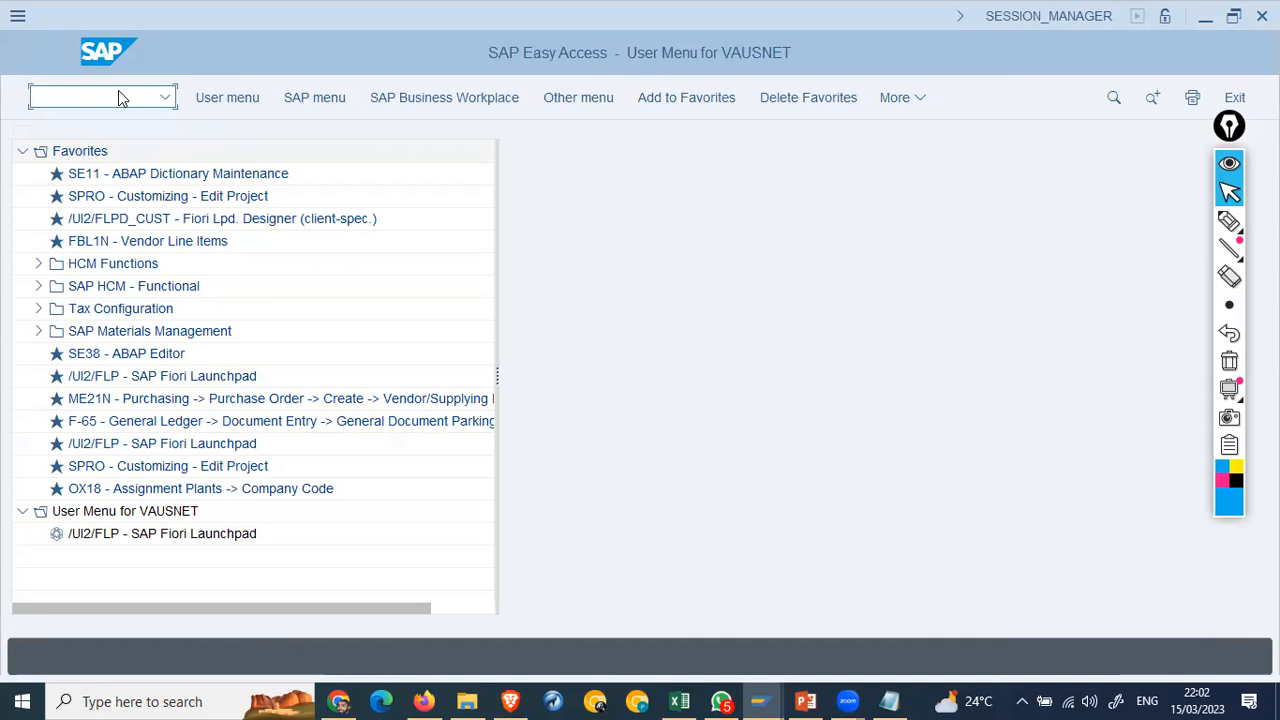
Step: Open the SAP Reference IMG via SPRO and expand Financial Accounting Global Settings
type("spro")
key("Return")
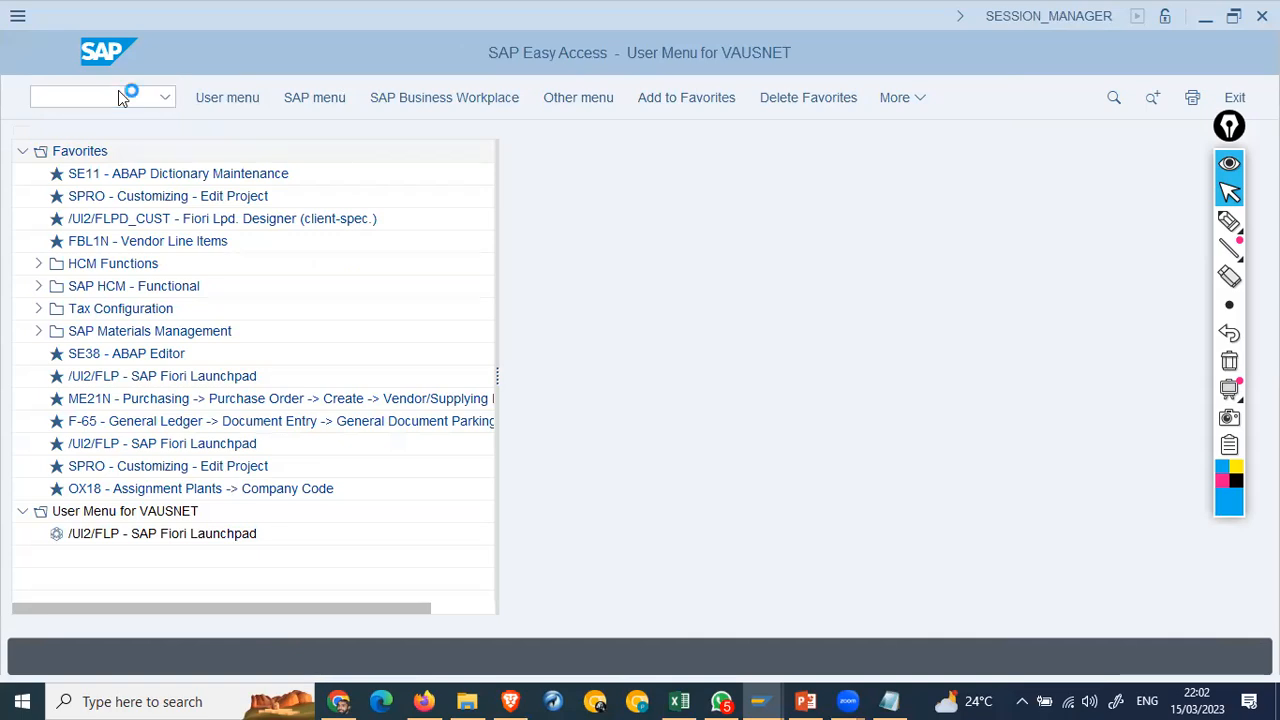
left_click(234, 99)
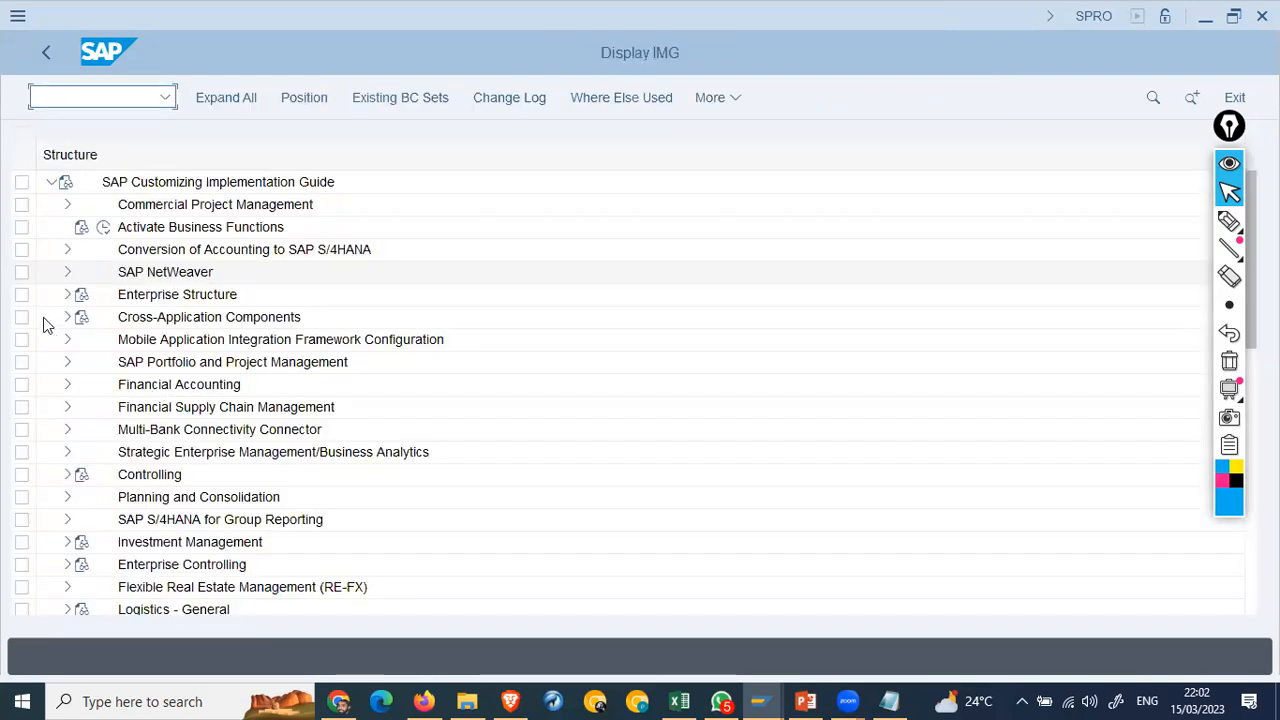
left_click(70, 387)
left_click(117, 410)
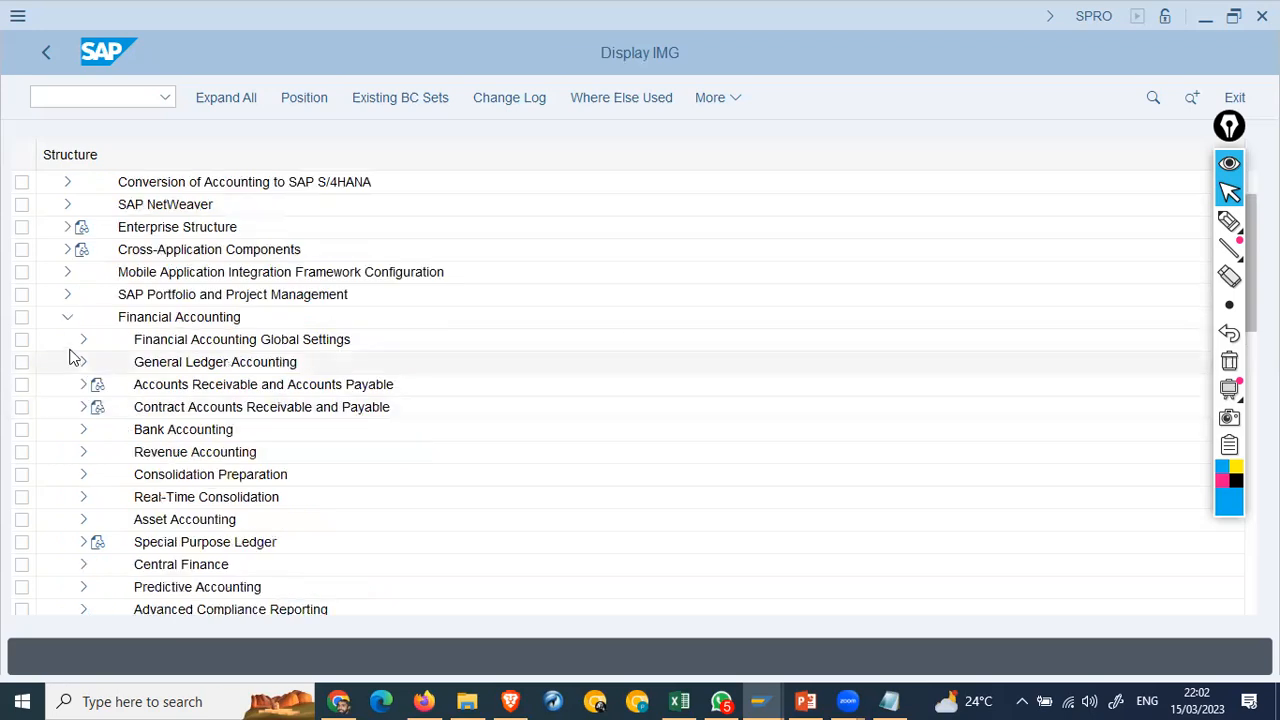
left_click(84, 342)
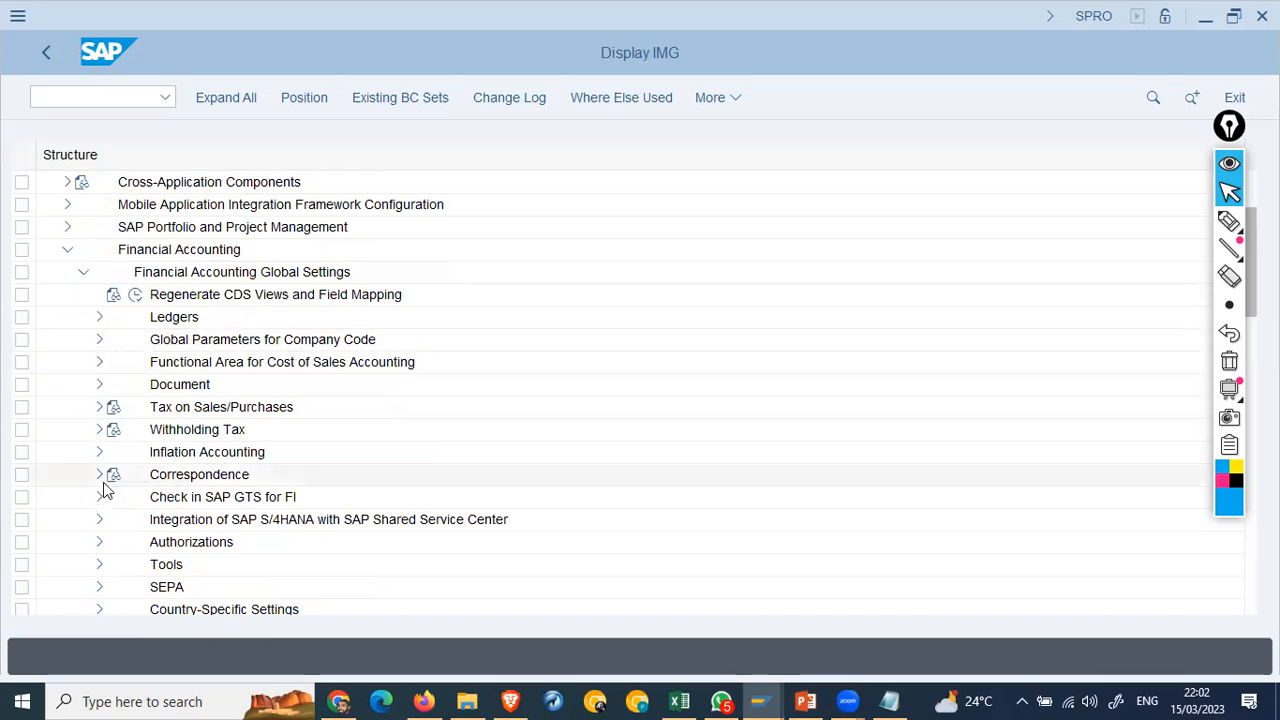
Step: Drill into Ledgers > Parallel Valuation > Multiple Valuation > Level of Detail and run Define Valuation Clearing Account
left_click(99, 318)
left_click(115, 408)
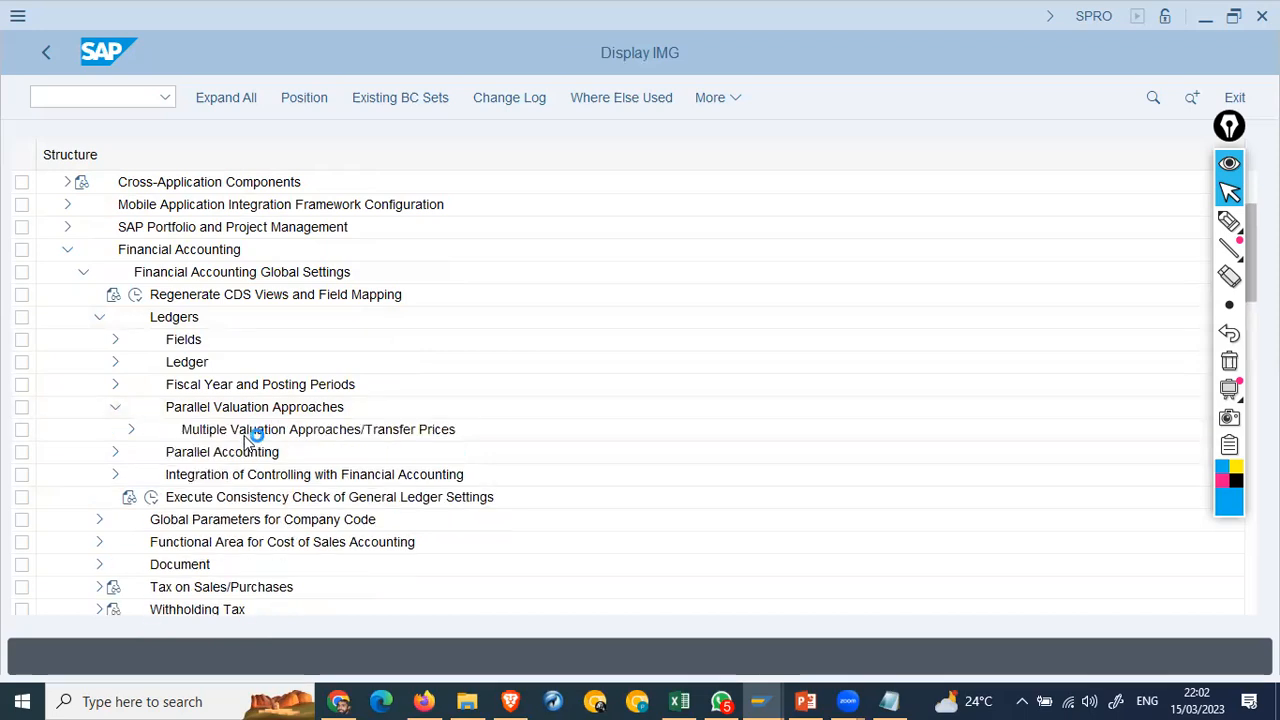
left_click(131, 429)
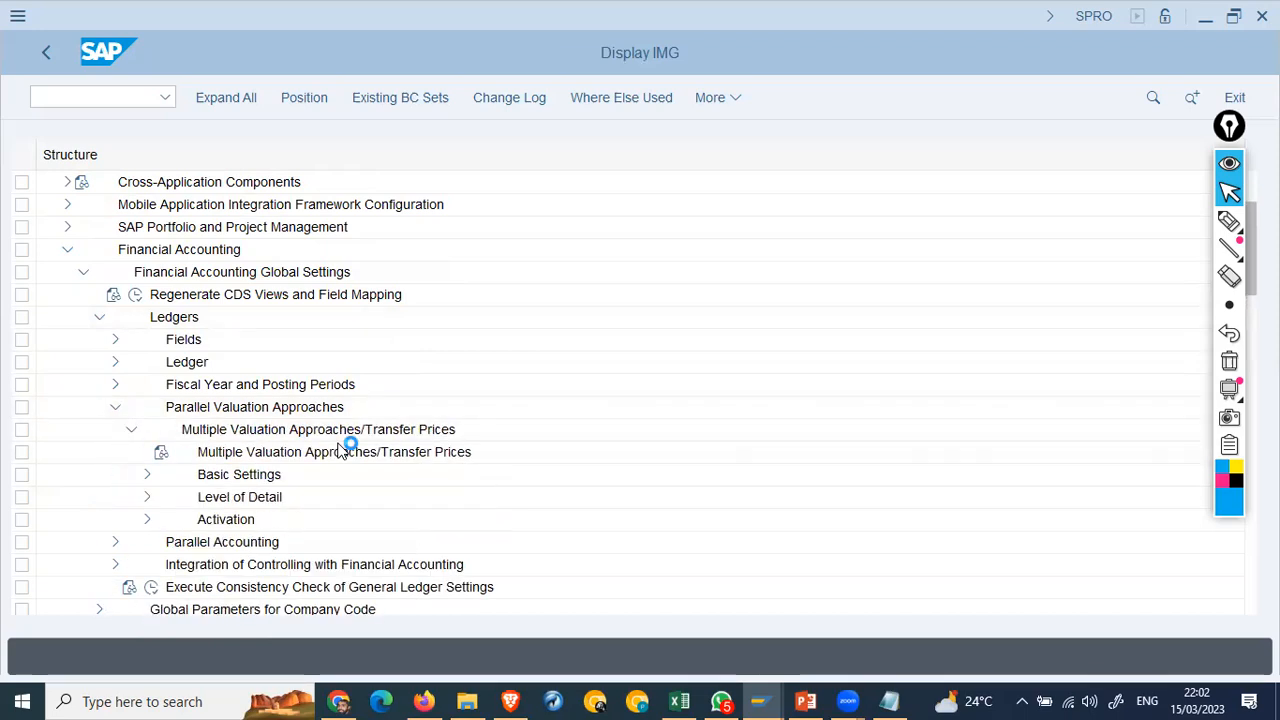
left_click(147, 497)
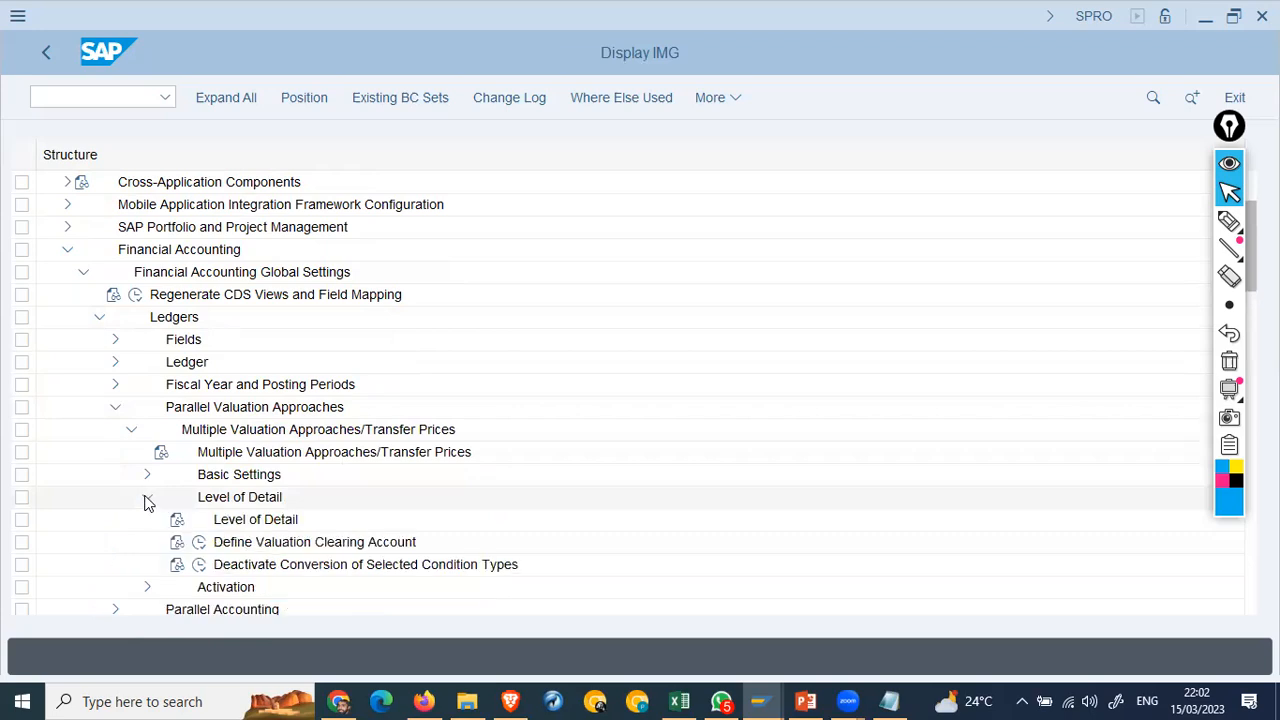
left_click(251, 545)
left_click(198, 543)
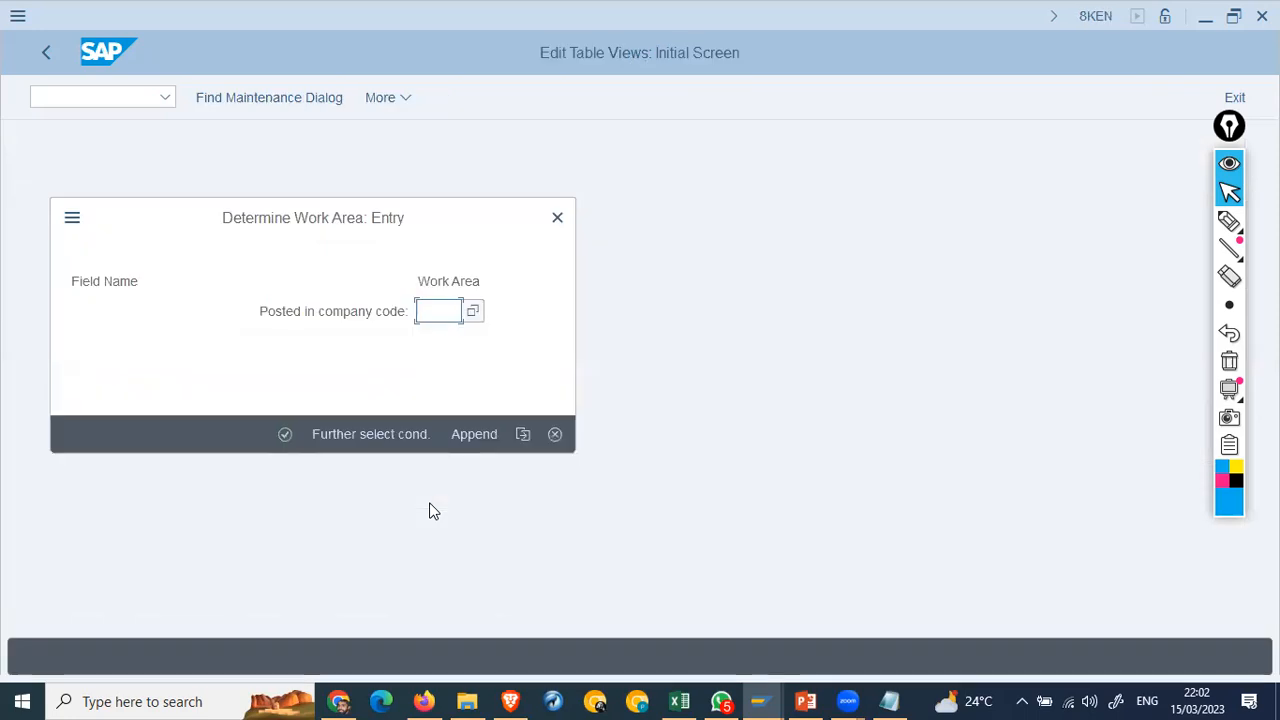
Step: Enter company code AA42 as work area, see no account determination entries, and go back to the IMG
type("aa42")
key("Return")
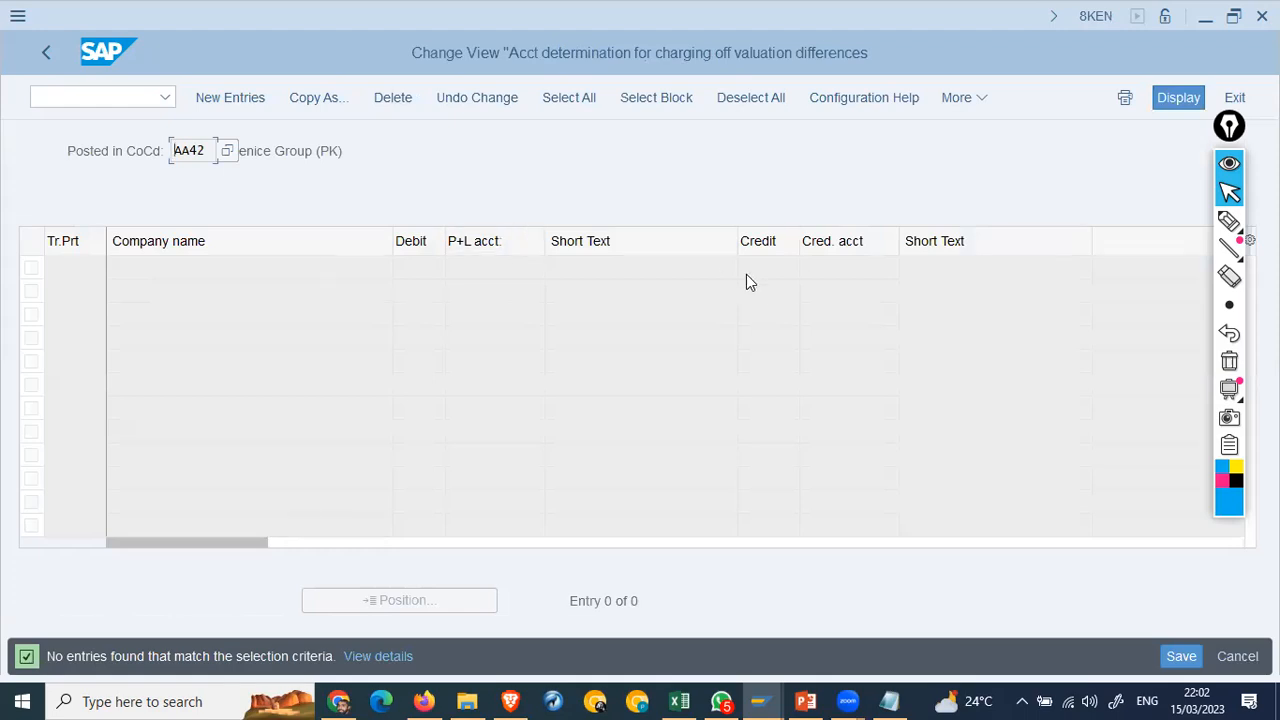
left_click(34, 56)
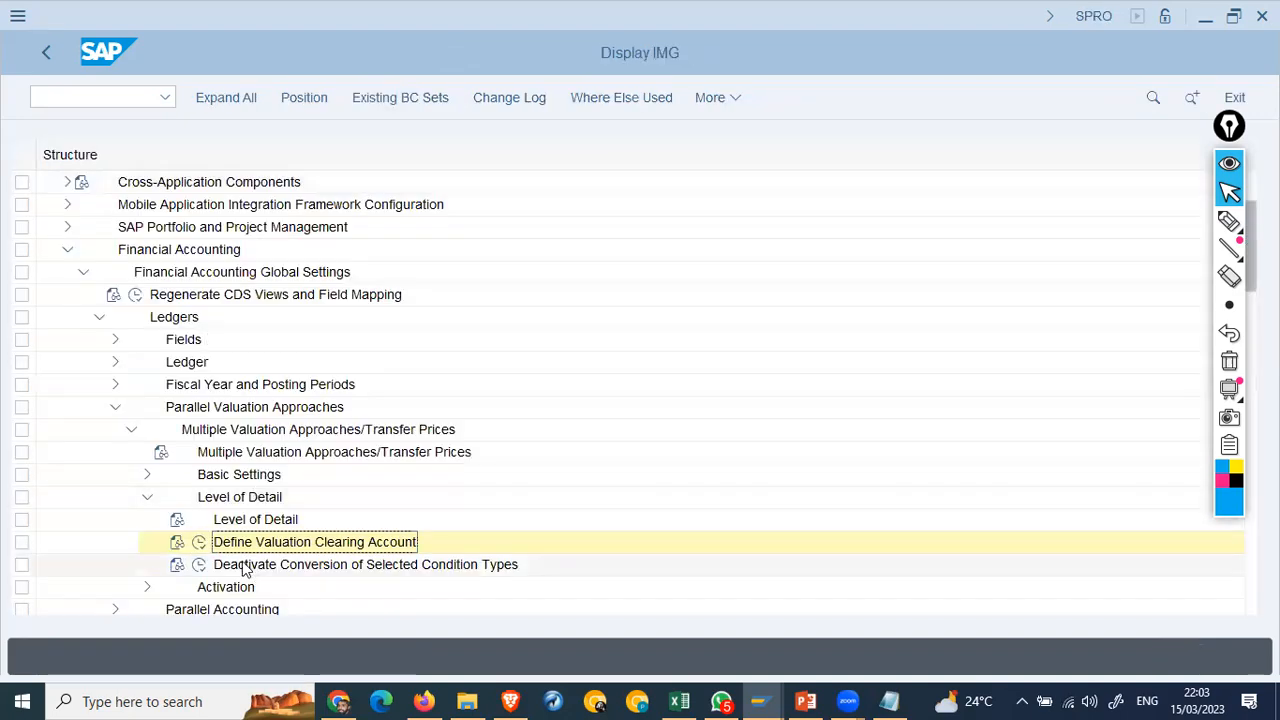
Step: Run Set Up Transfer Prices and save the version valuation for controlling area AA42
left_click(147, 499)
left_click(145, 521)
left_click(260, 520)
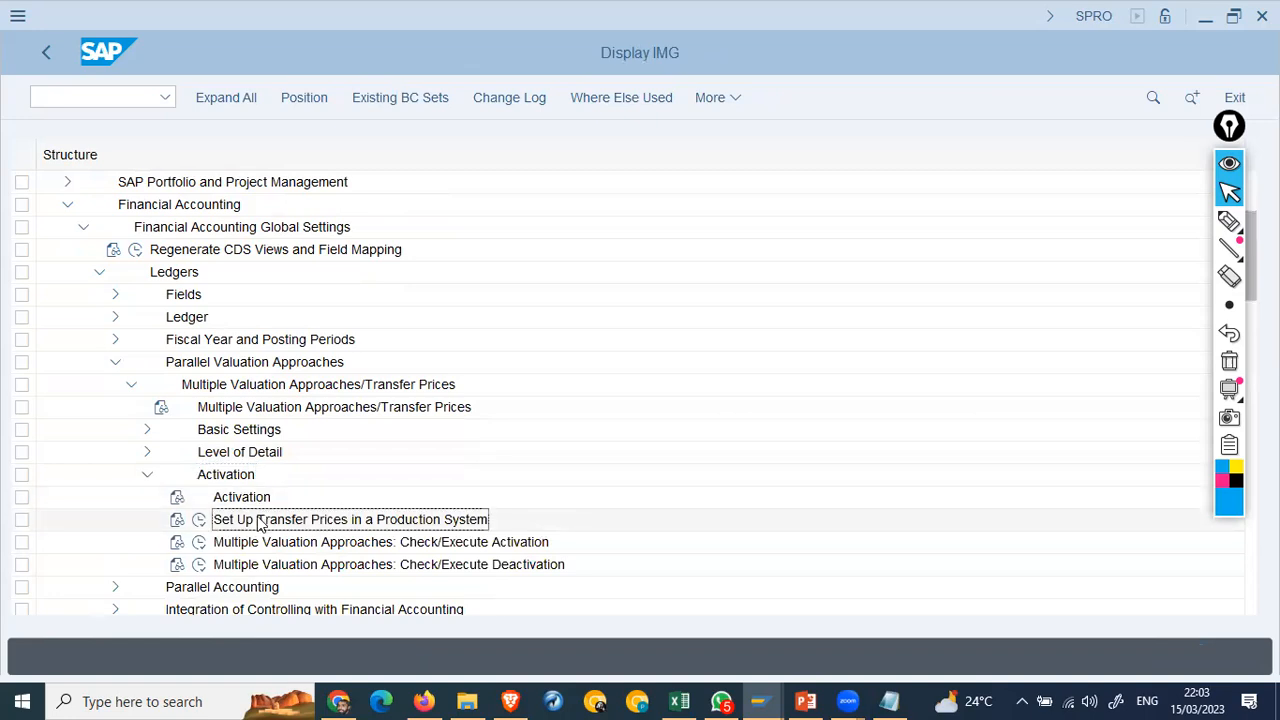
left_click(199, 519)
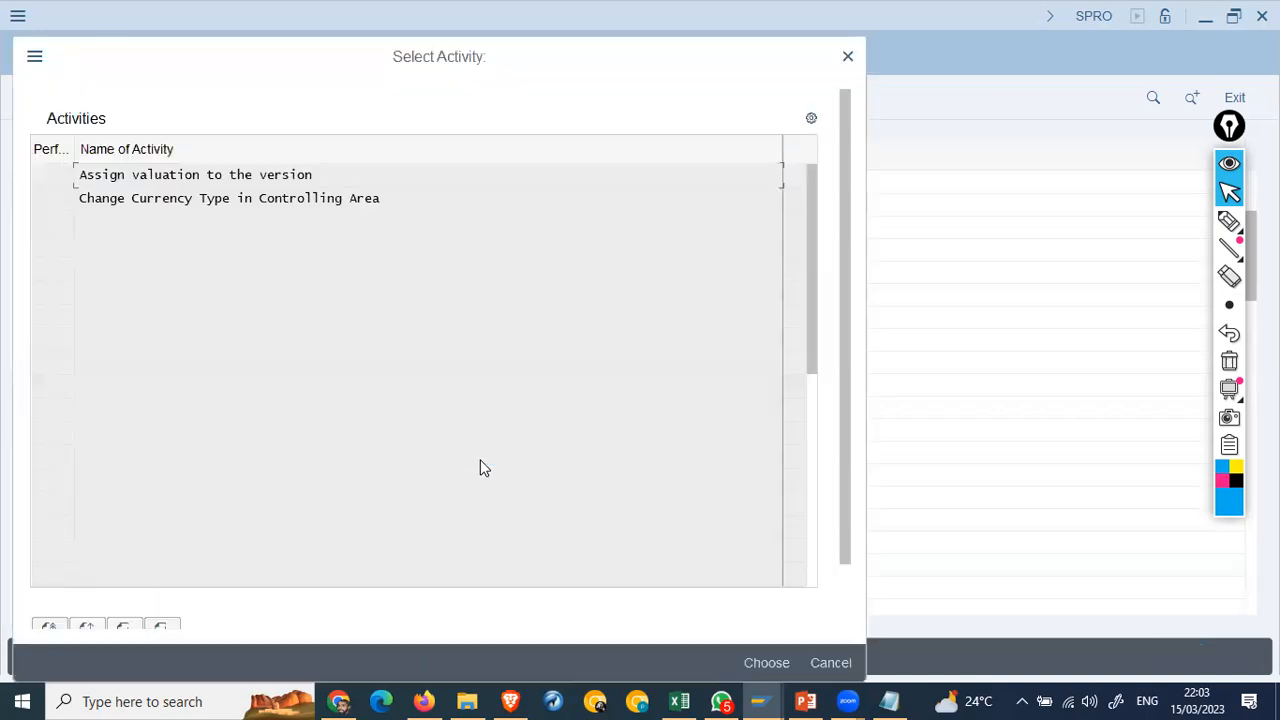
left_click(199, 176)
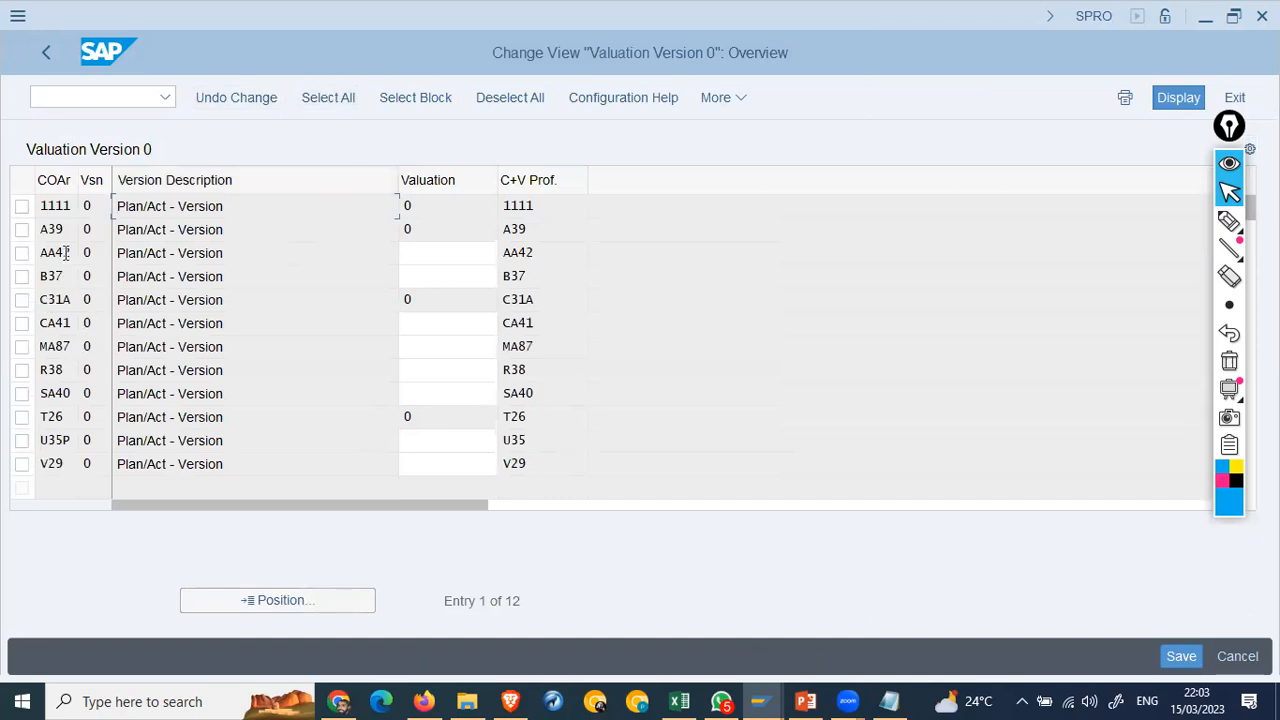
left_click(450, 252)
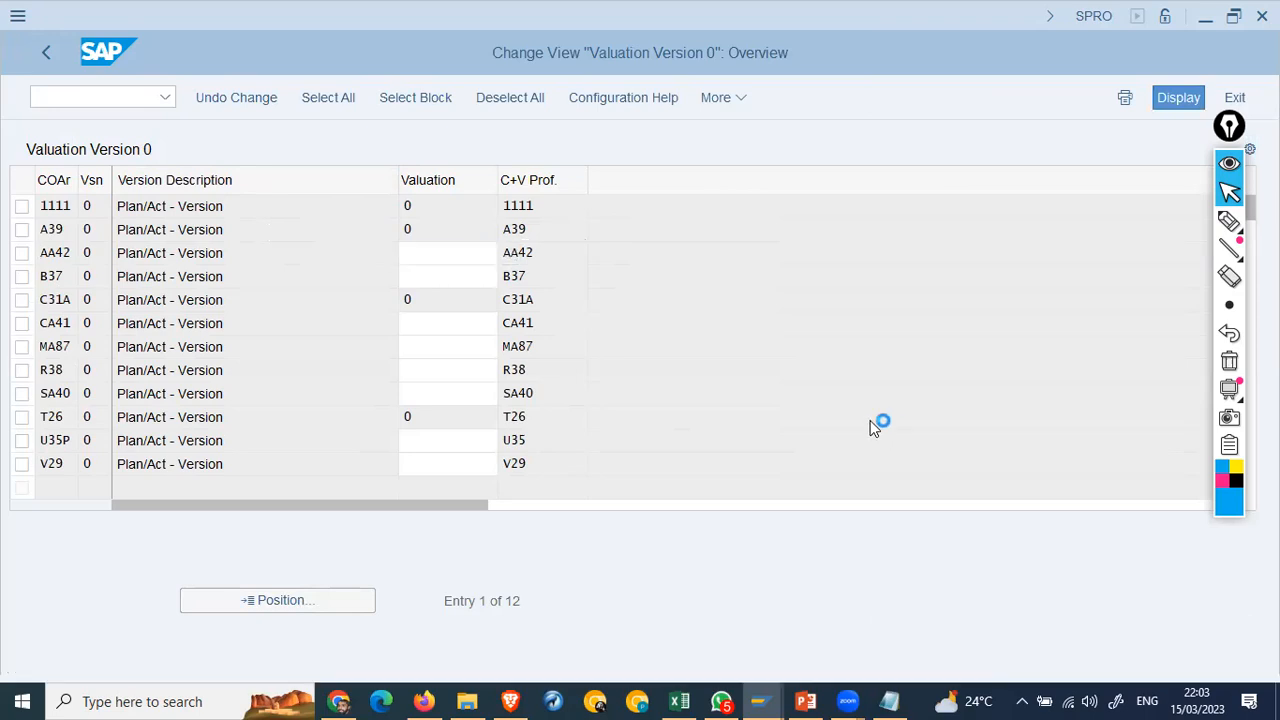
key("Return")
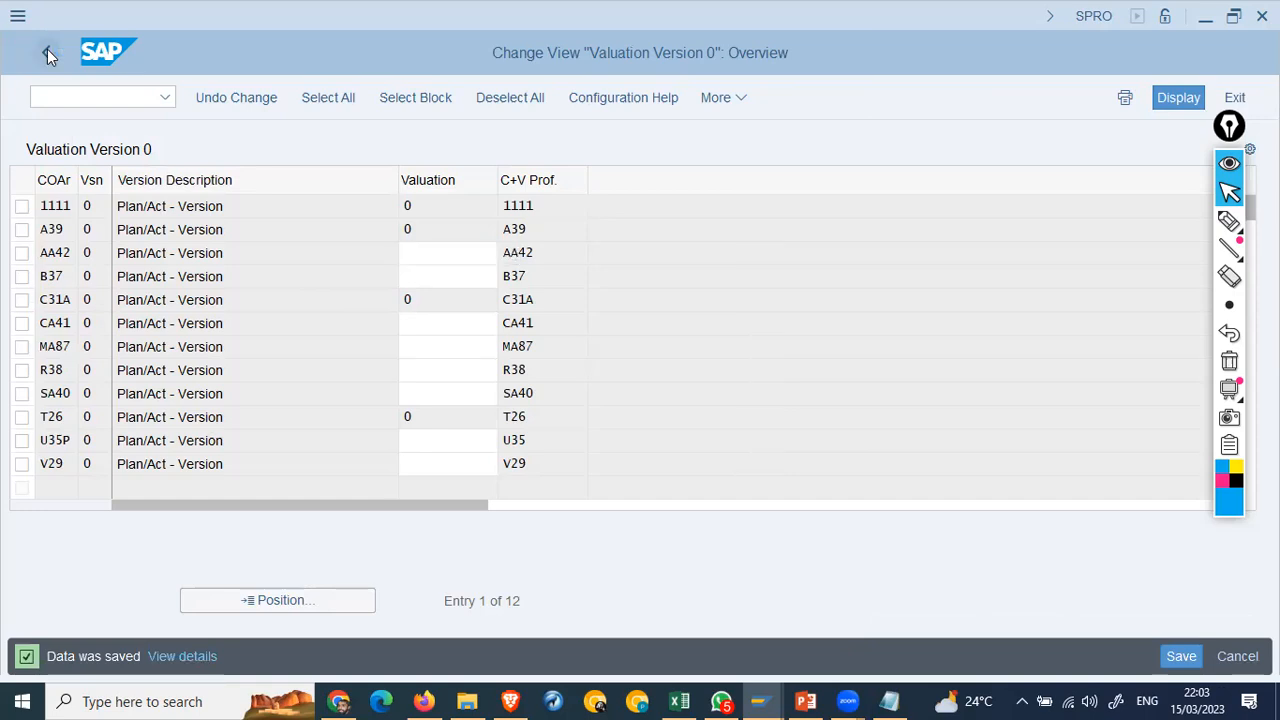
left_click(47, 53)
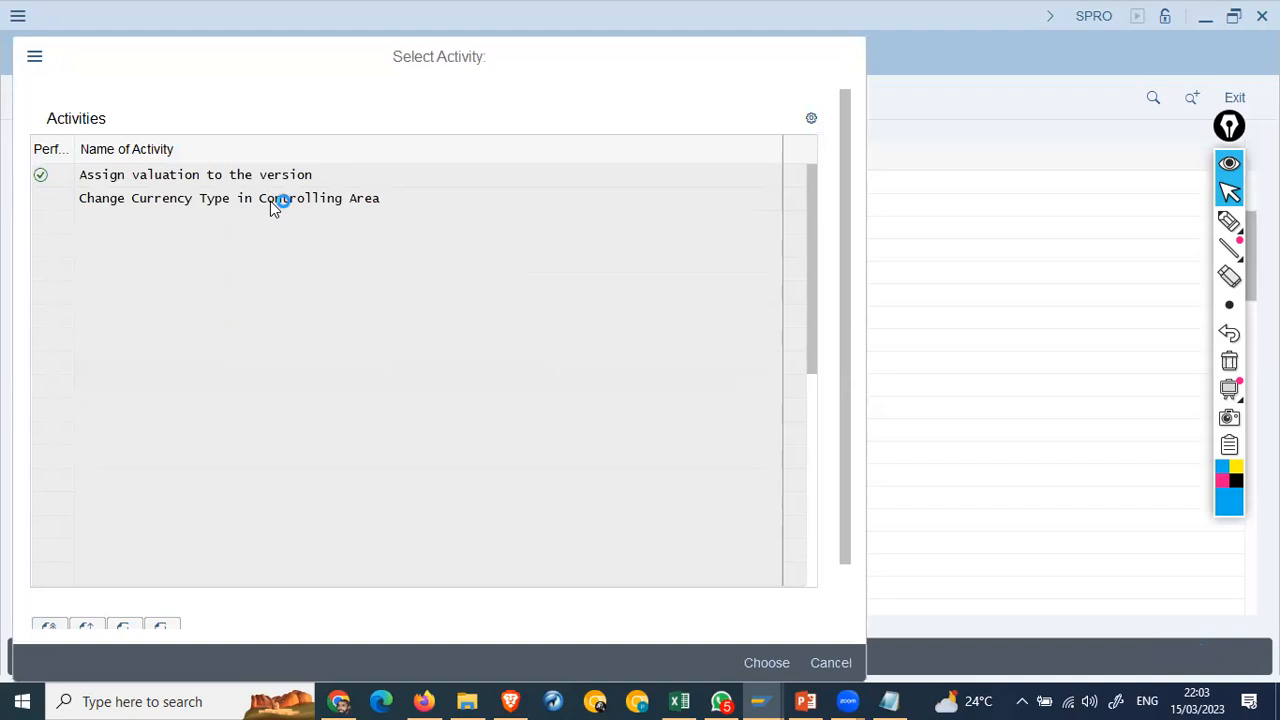
Step: In Change Currency Type, give controlling area AA42 currency and valuation profile AA42 and close the activity list
double_click(270, 201)
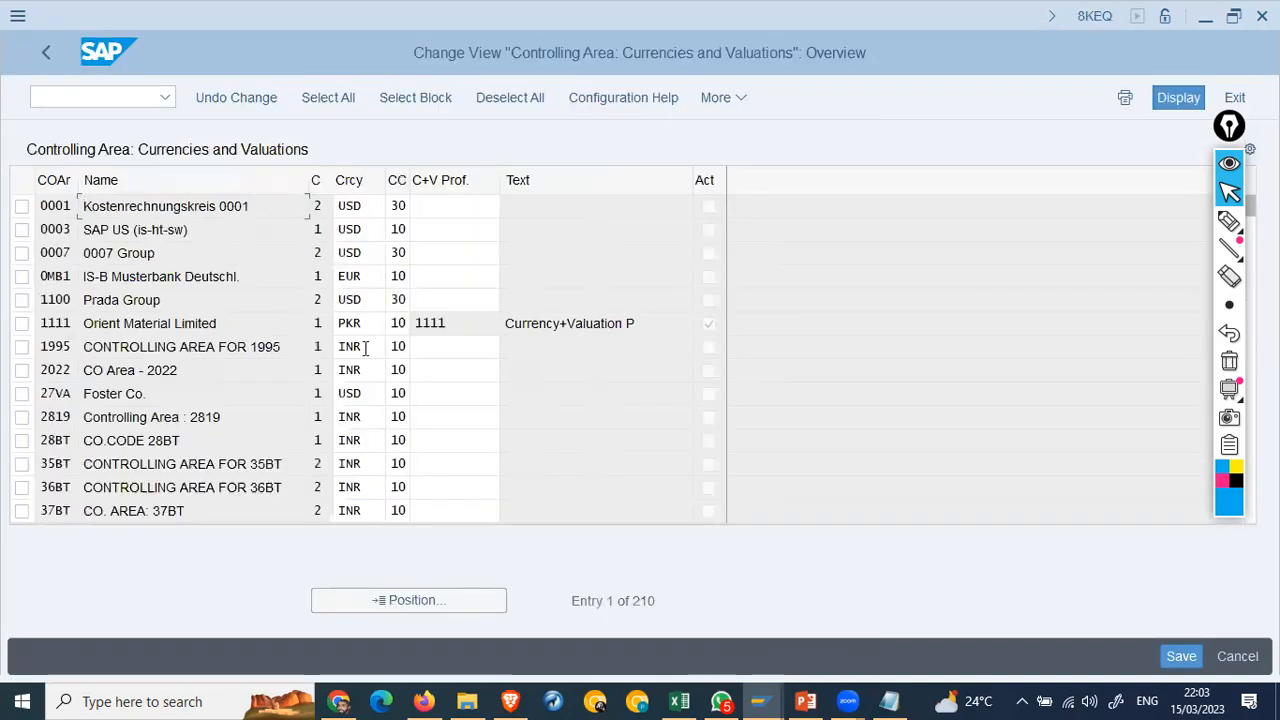
left_click(440, 605)
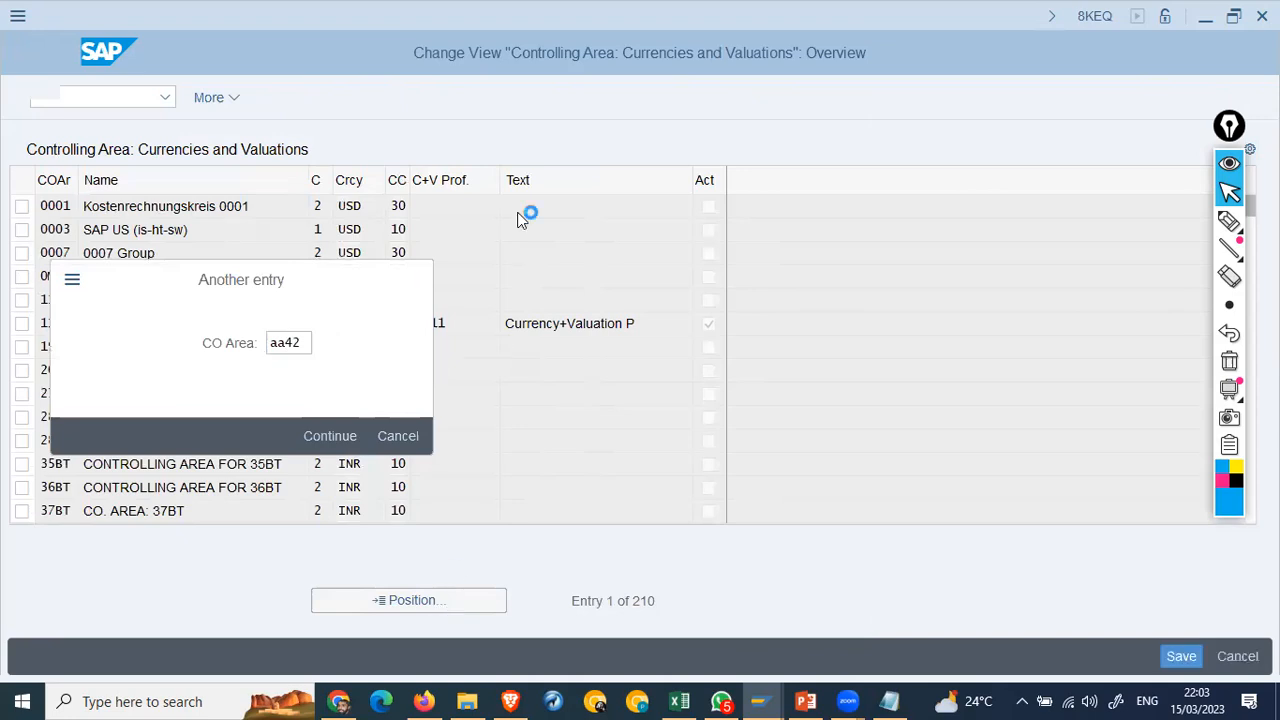
left_click(454, 206)
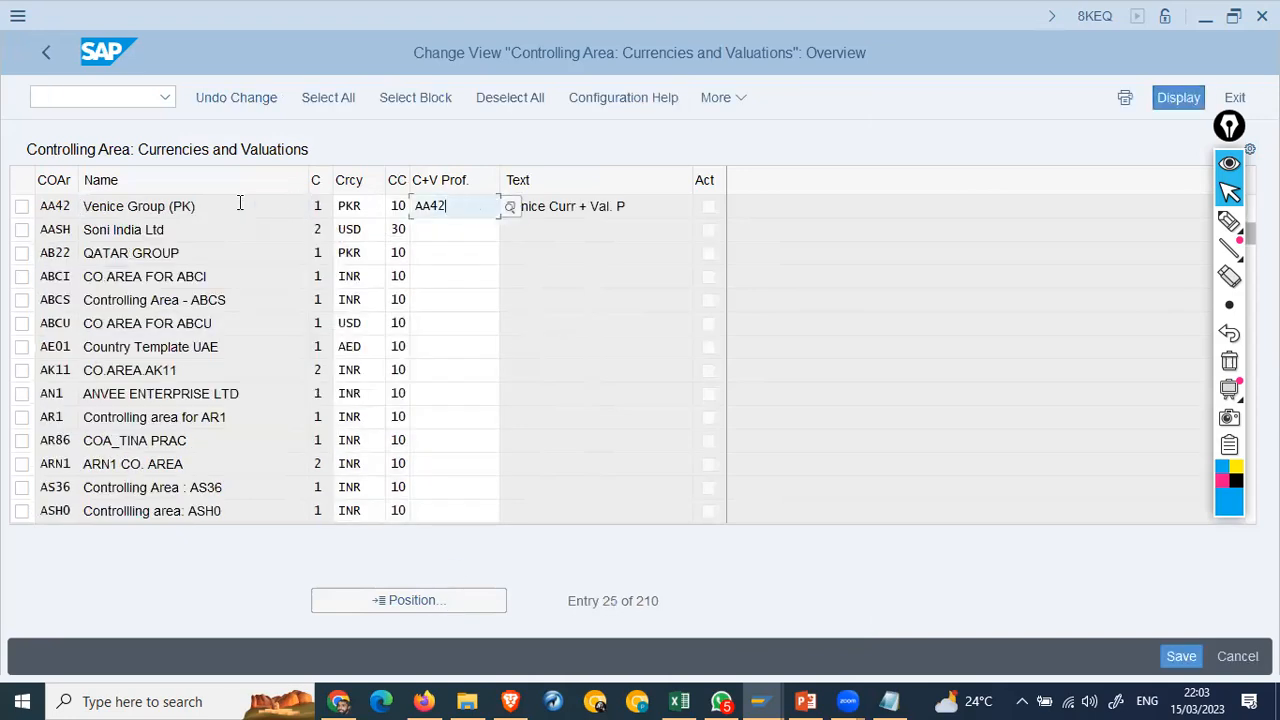
type("AA42")
key("Return")
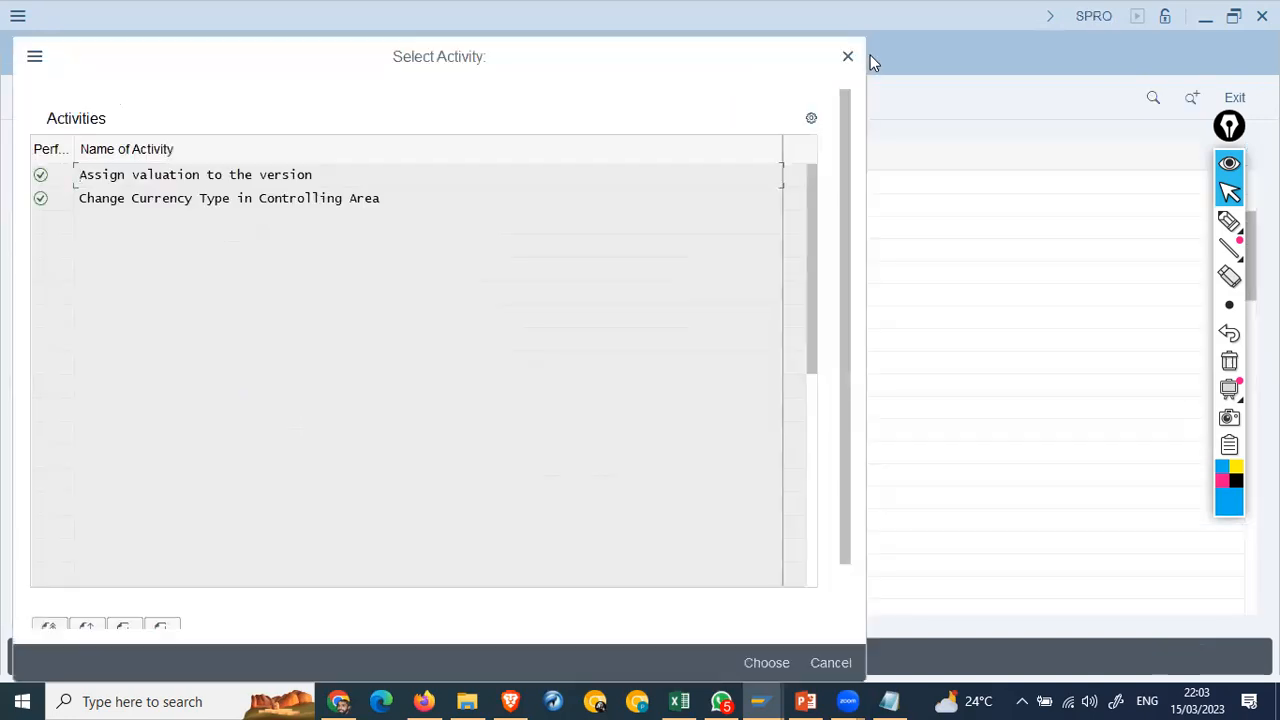
left_click(847, 59)
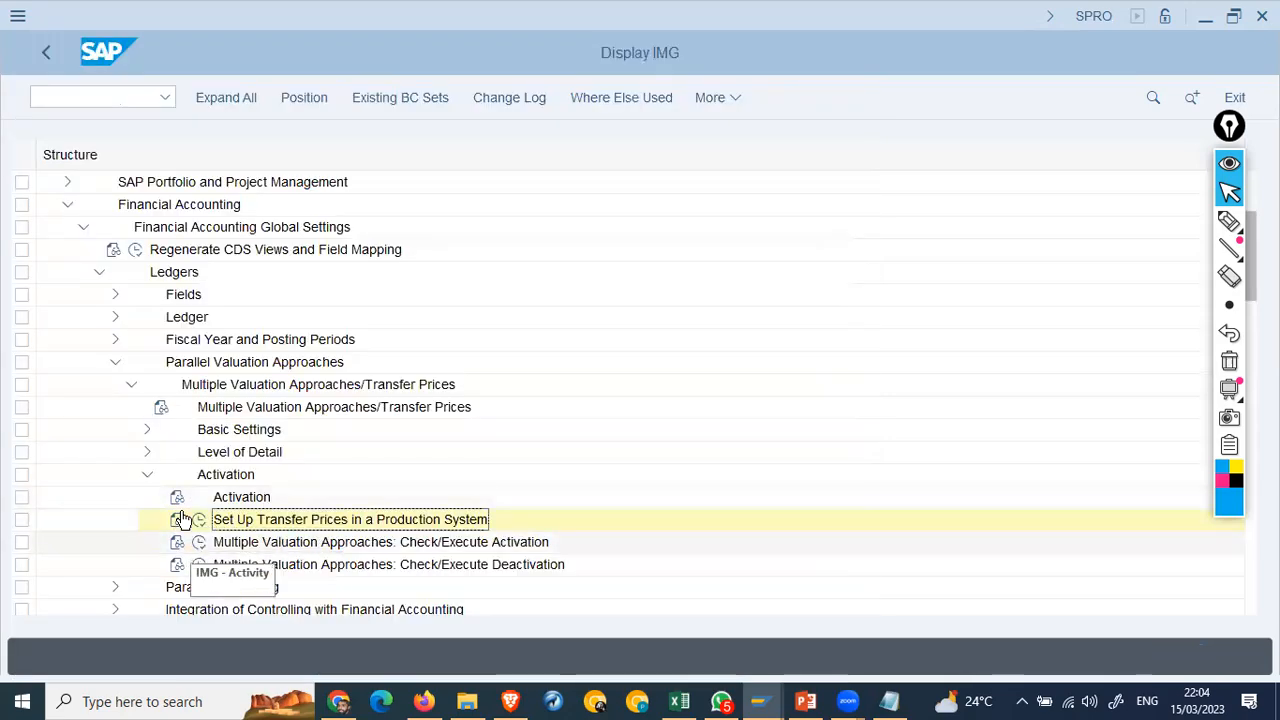
Step: Activate controlling area AA42, review the two material-ledger-not-active errors, and expand Parallel Accounting
left_click(199, 541)
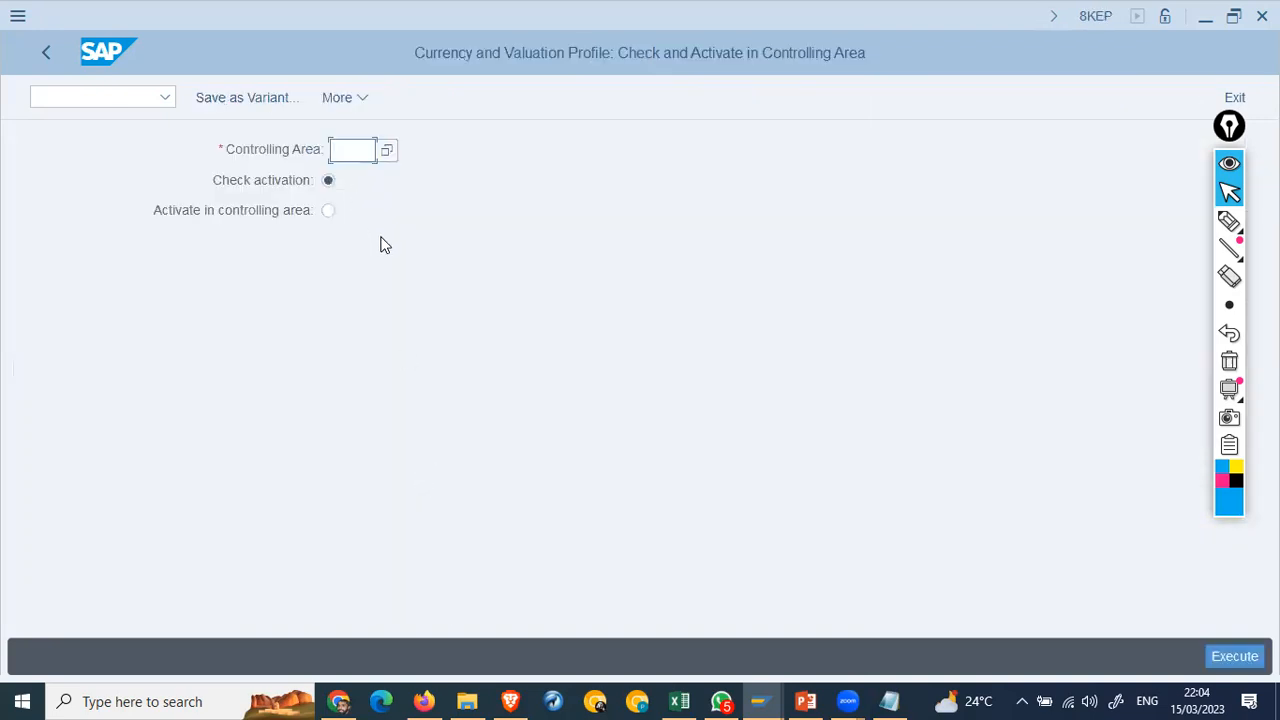
type("aa42")
left_click(329, 211)
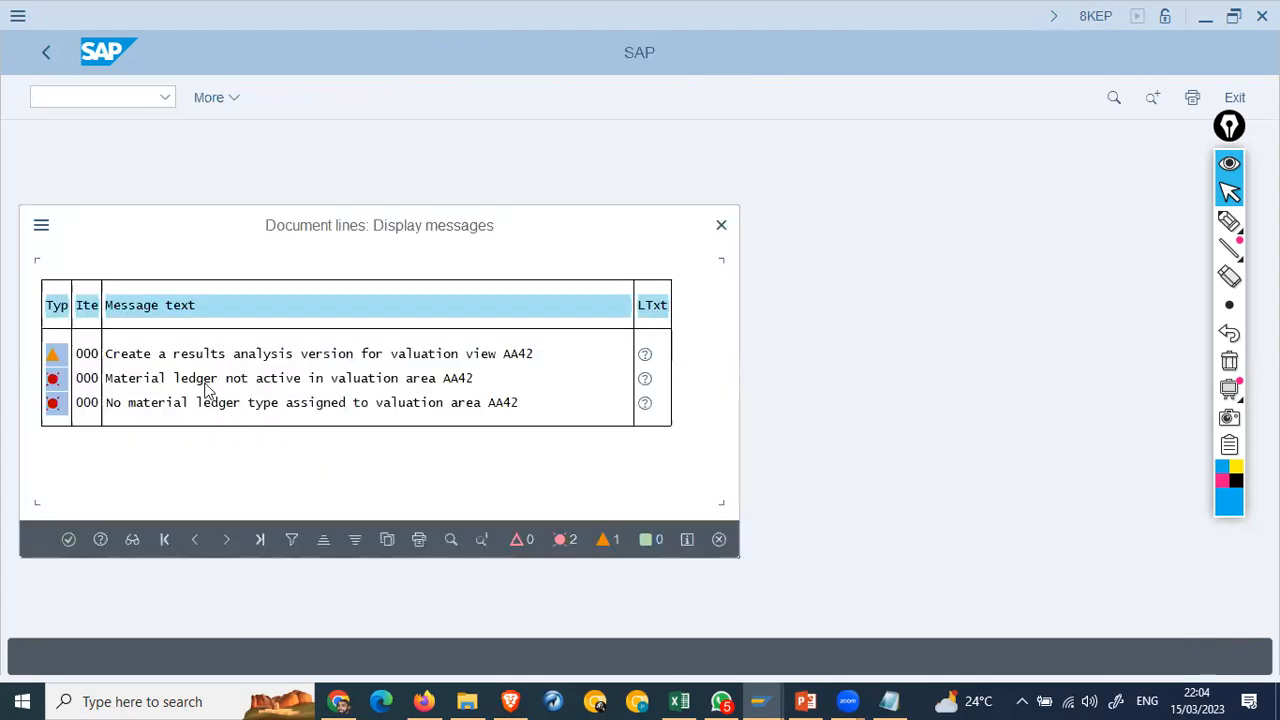
left_click(409, 378)
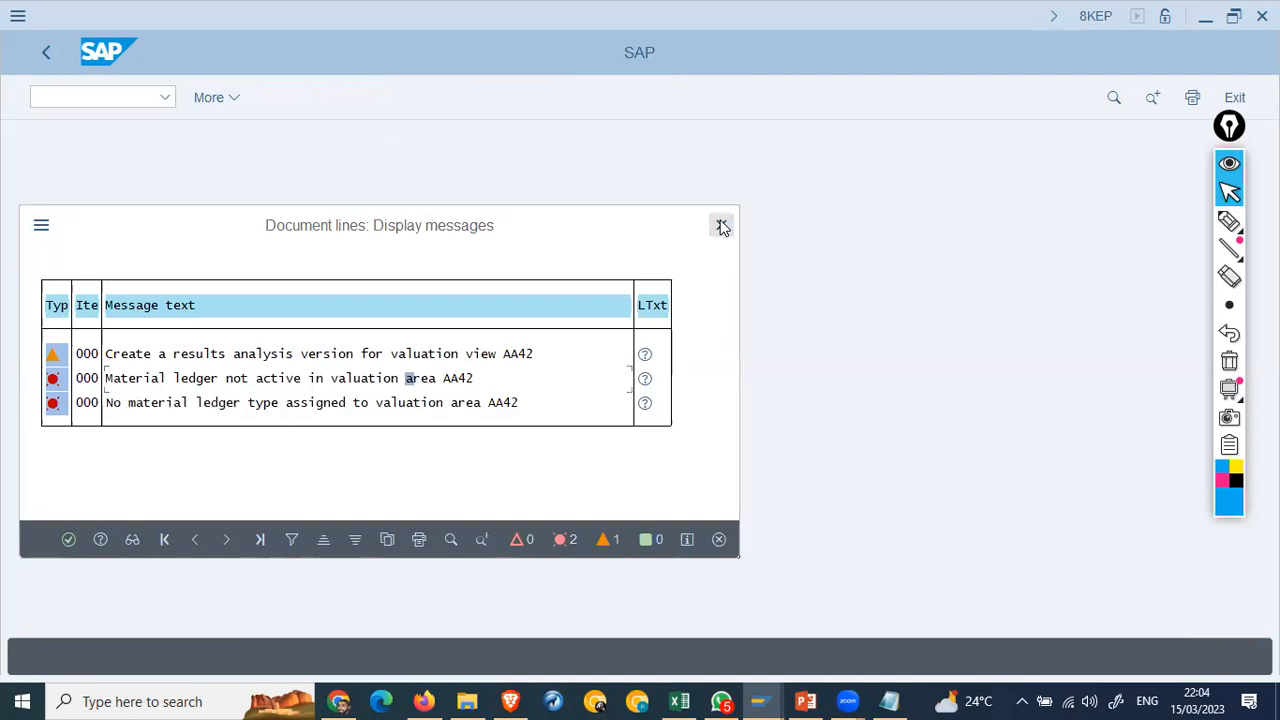
left_click(46, 52)
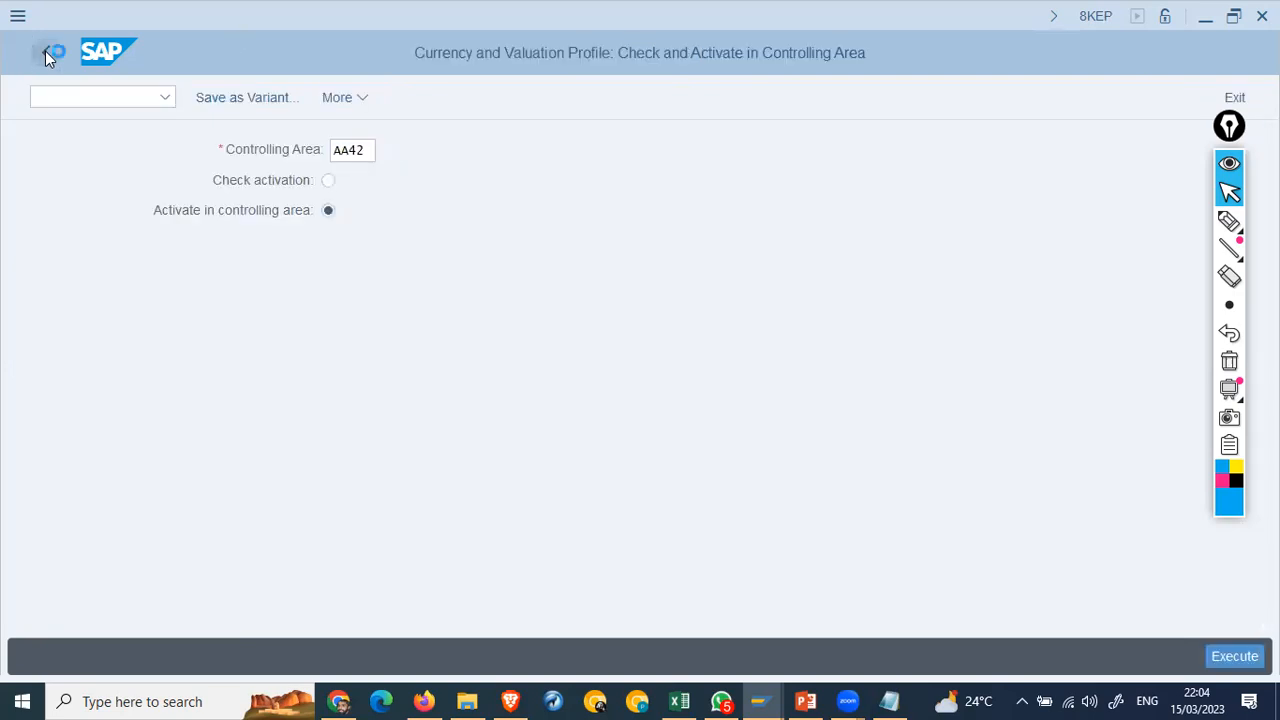
left_click(45, 51)
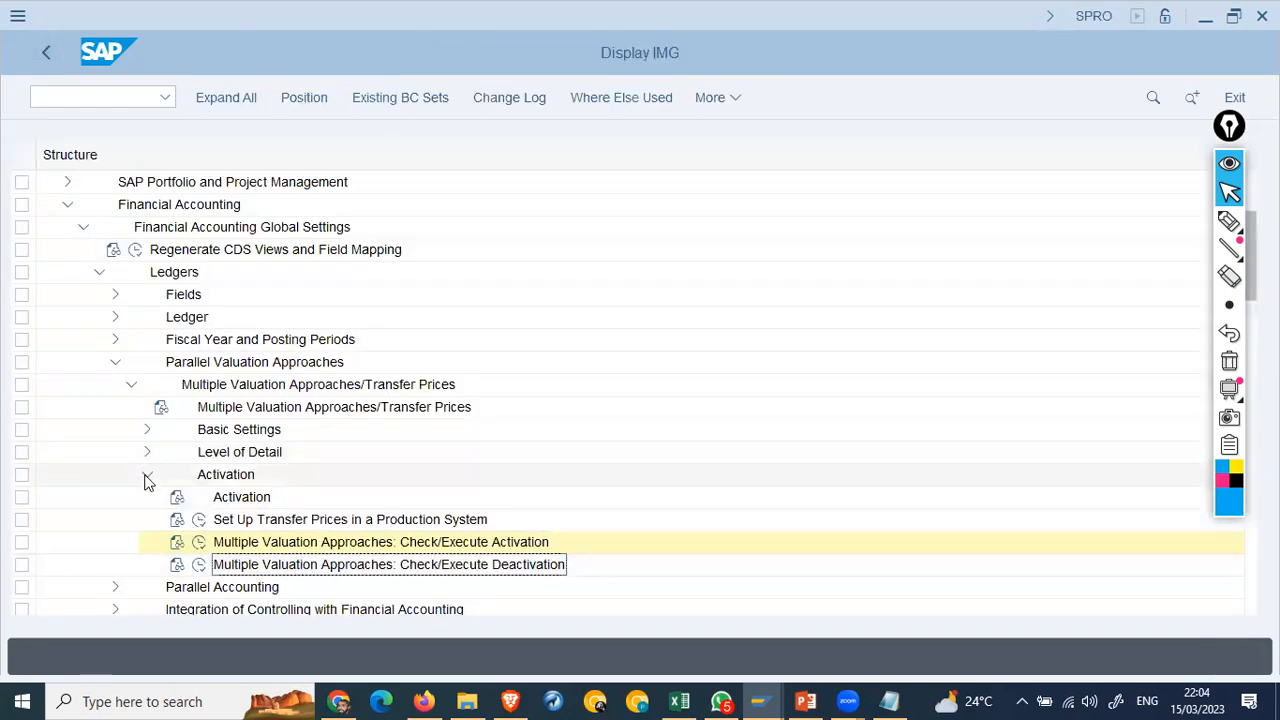
left_click(147, 474)
left_click(115, 499)
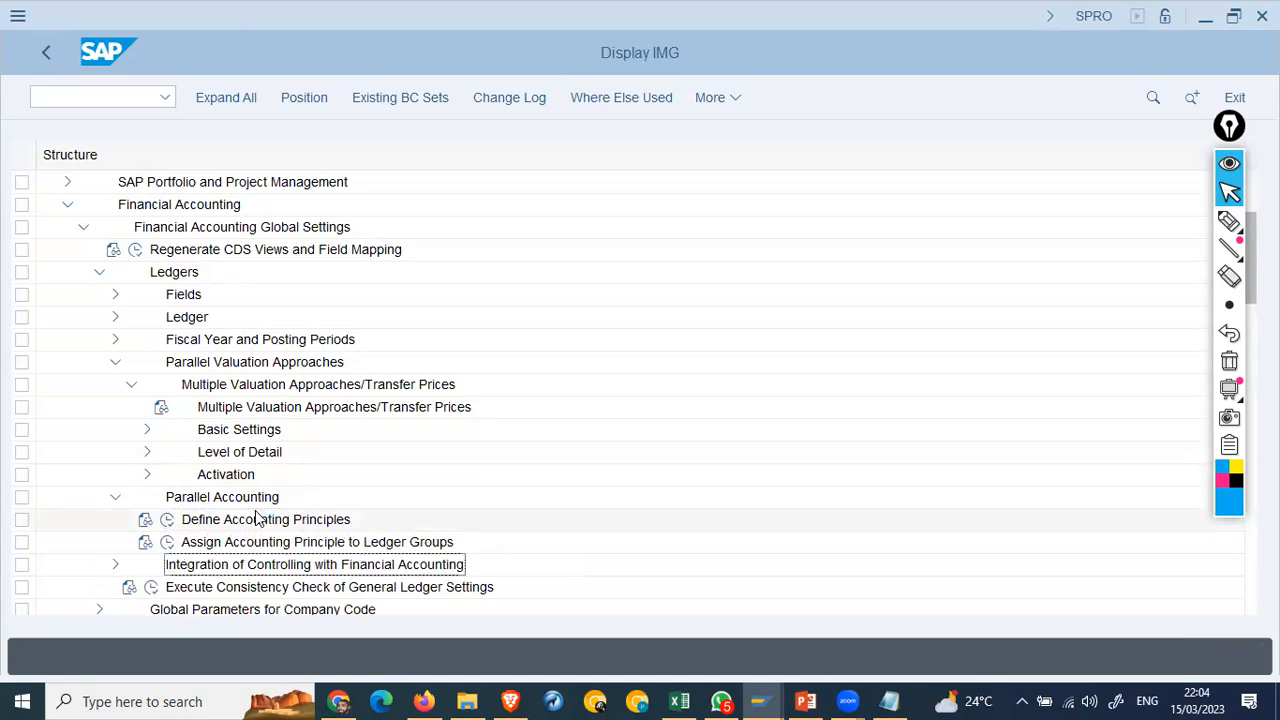
Step: Expand Integration of Controlling with Financial Accounting and run Define Ledger for CO Version
left_click(257, 521)
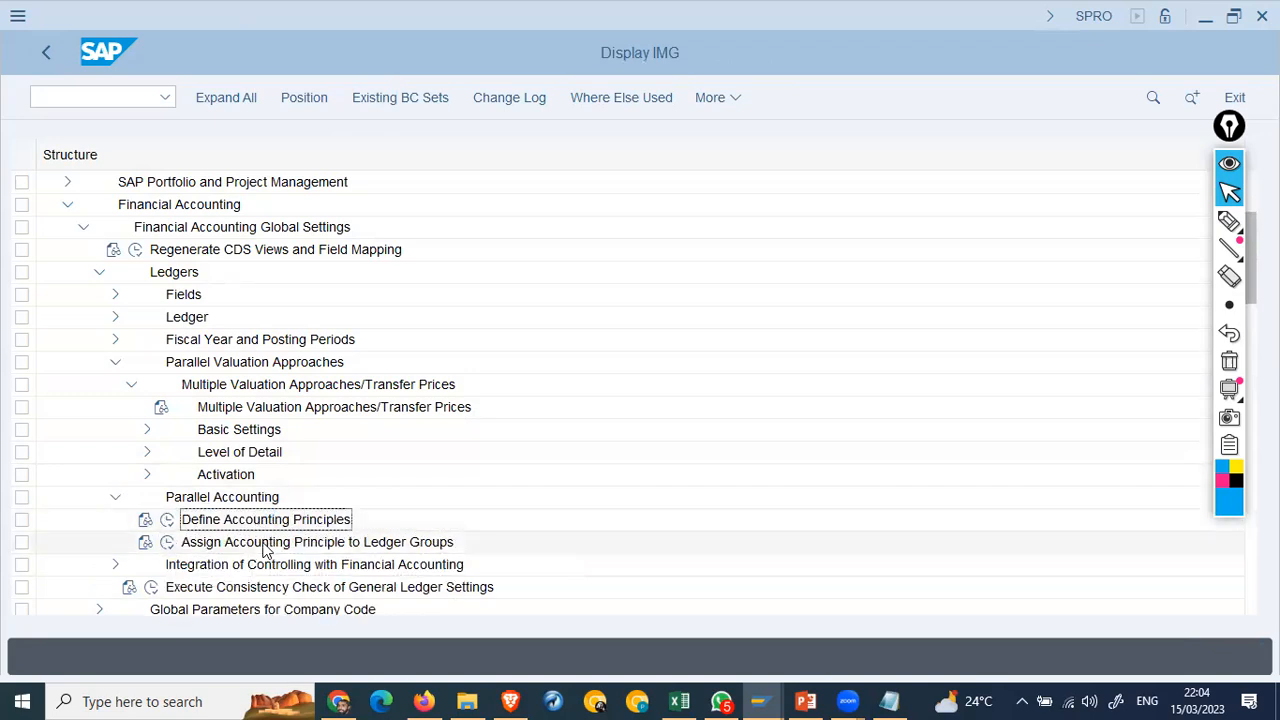
left_click(116, 499)
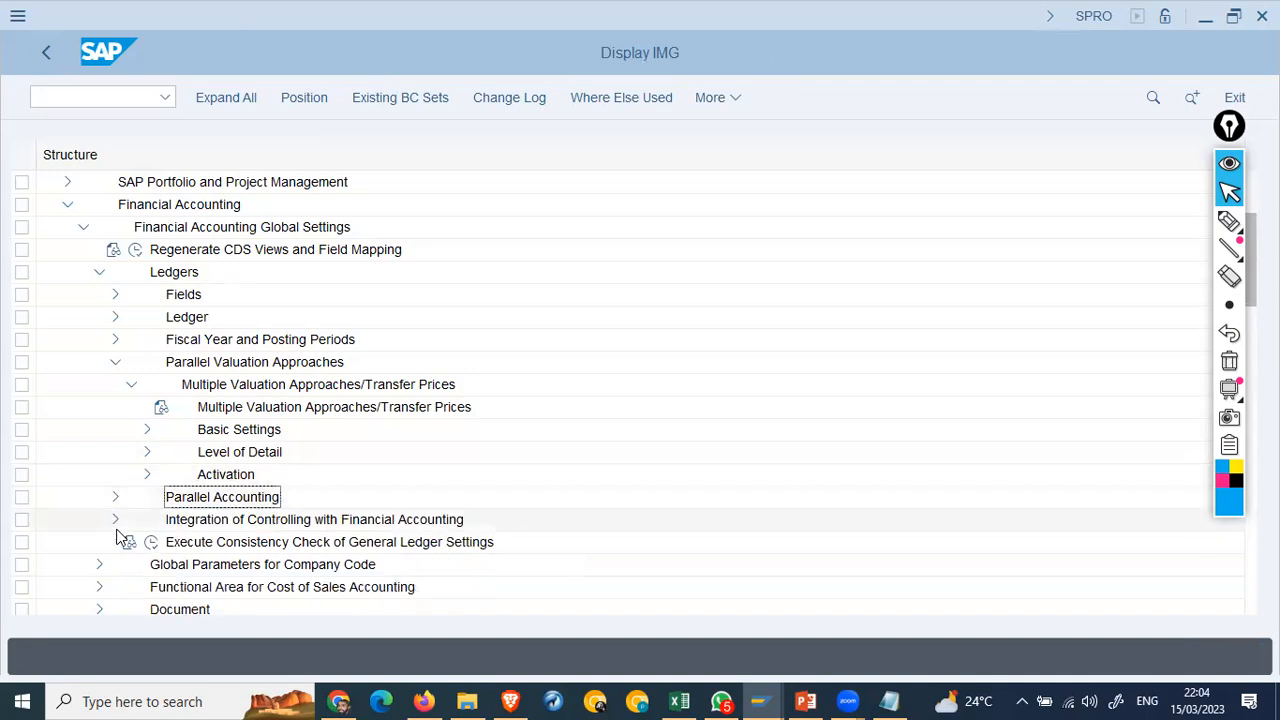
left_click(116, 519)
left_click(262, 525)
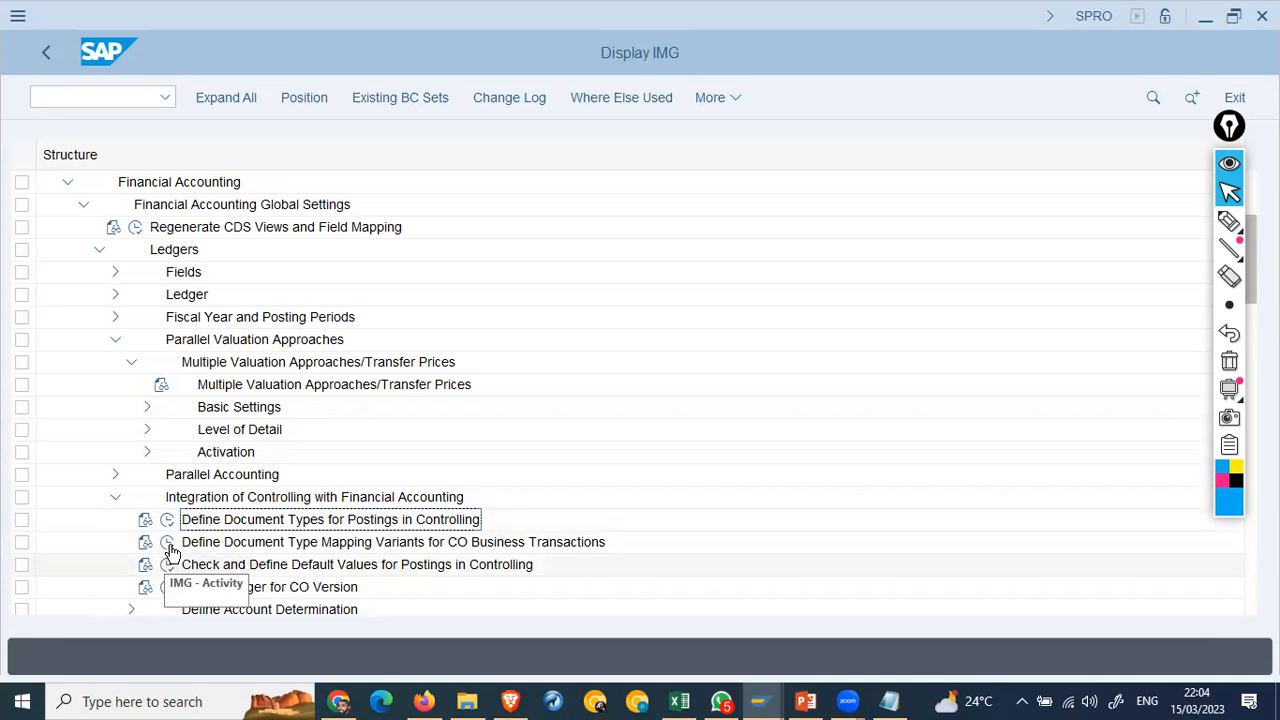
left_click(168, 587)
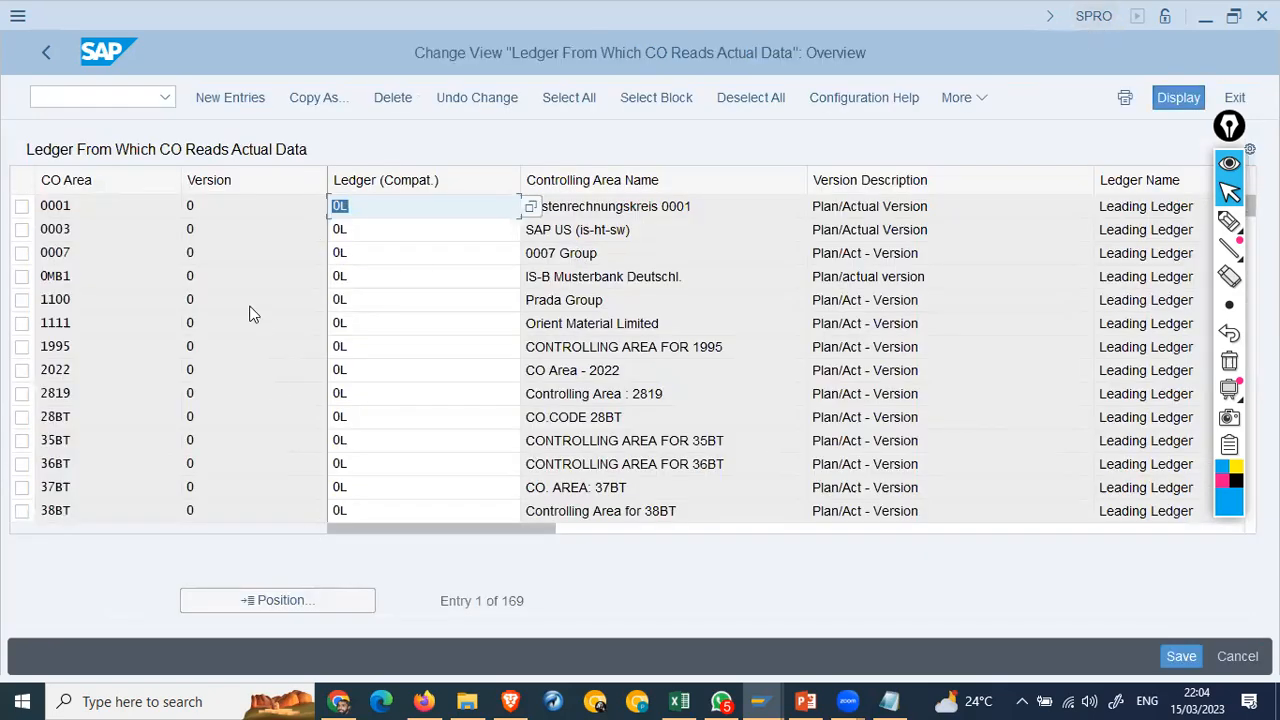
Step: Add a new entry: controlling area AA42, version 0, ledger 0L
left_click(234, 97)
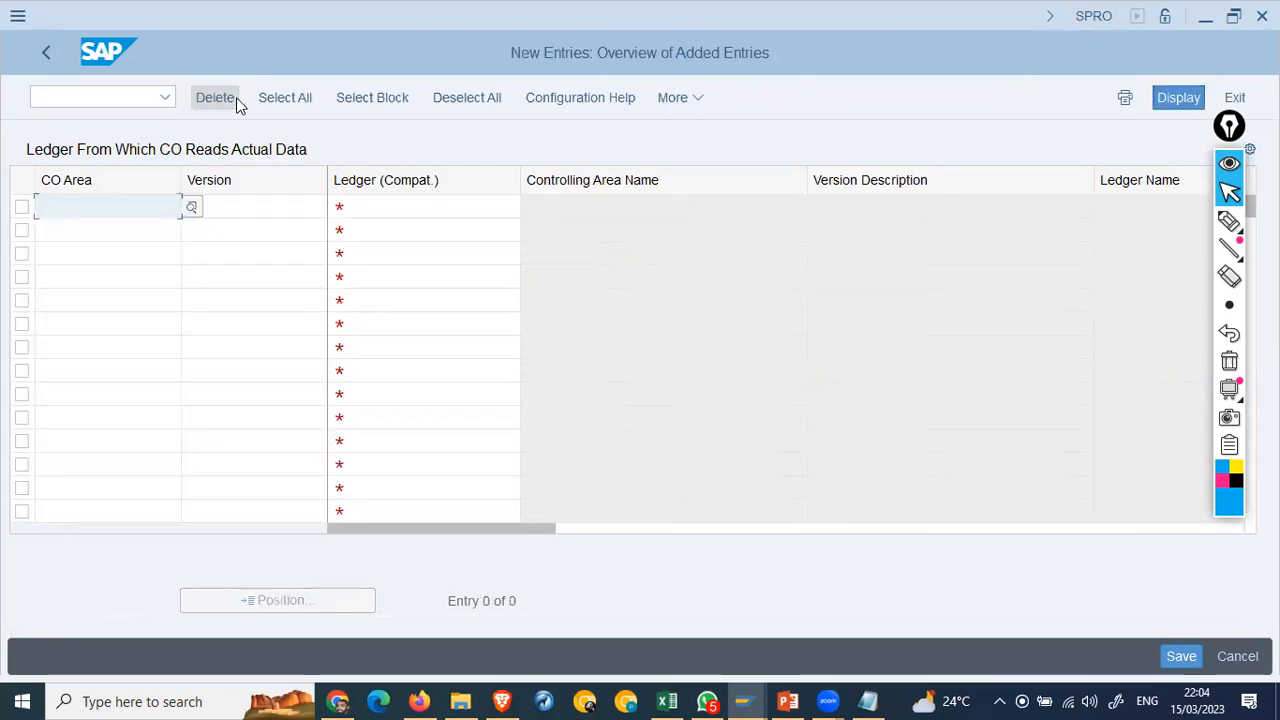
type("aa42")
key("Tab")
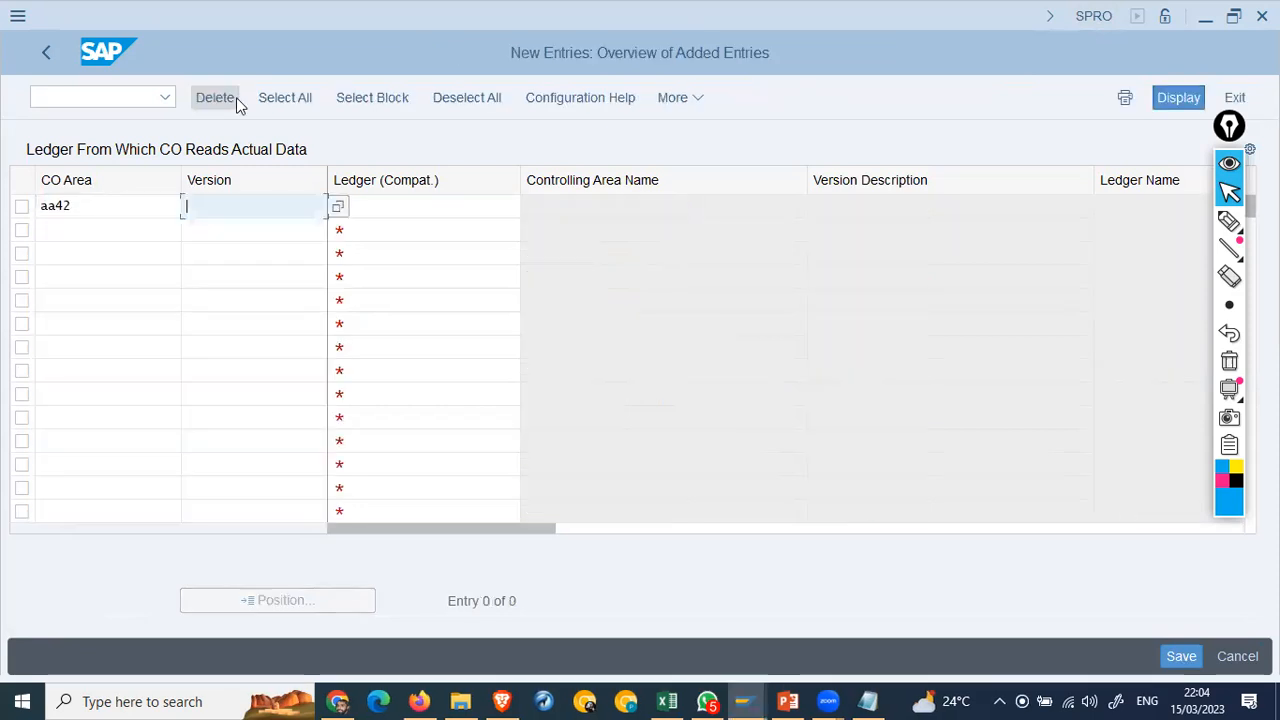
type("0")
key("Tab")
type("01")
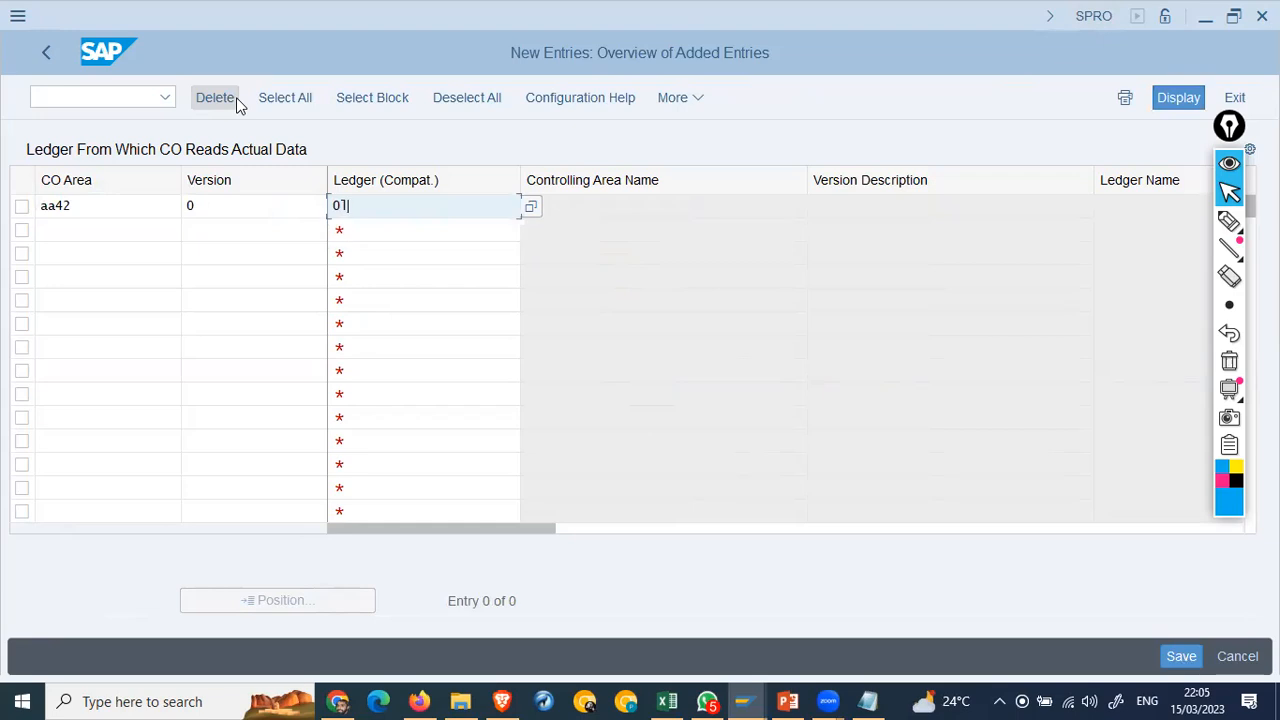
key("Return")
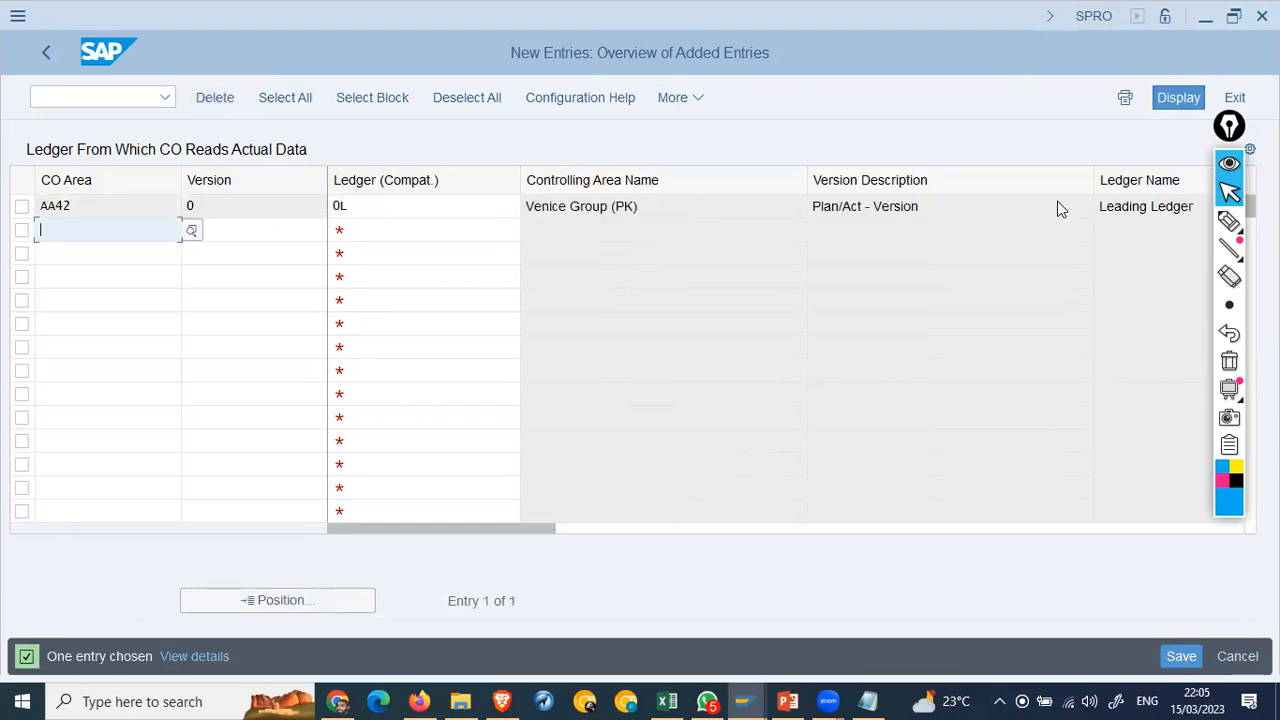
Step: Narrow the description columns, save the entry to the customizing request, and return to the IMG
left_click_drag(1128, 206, 1182, 206)
left_click_drag(1093, 186, 962, 180)
left_click_drag(804, 182, 718, 184)
left_click(1185, 657)
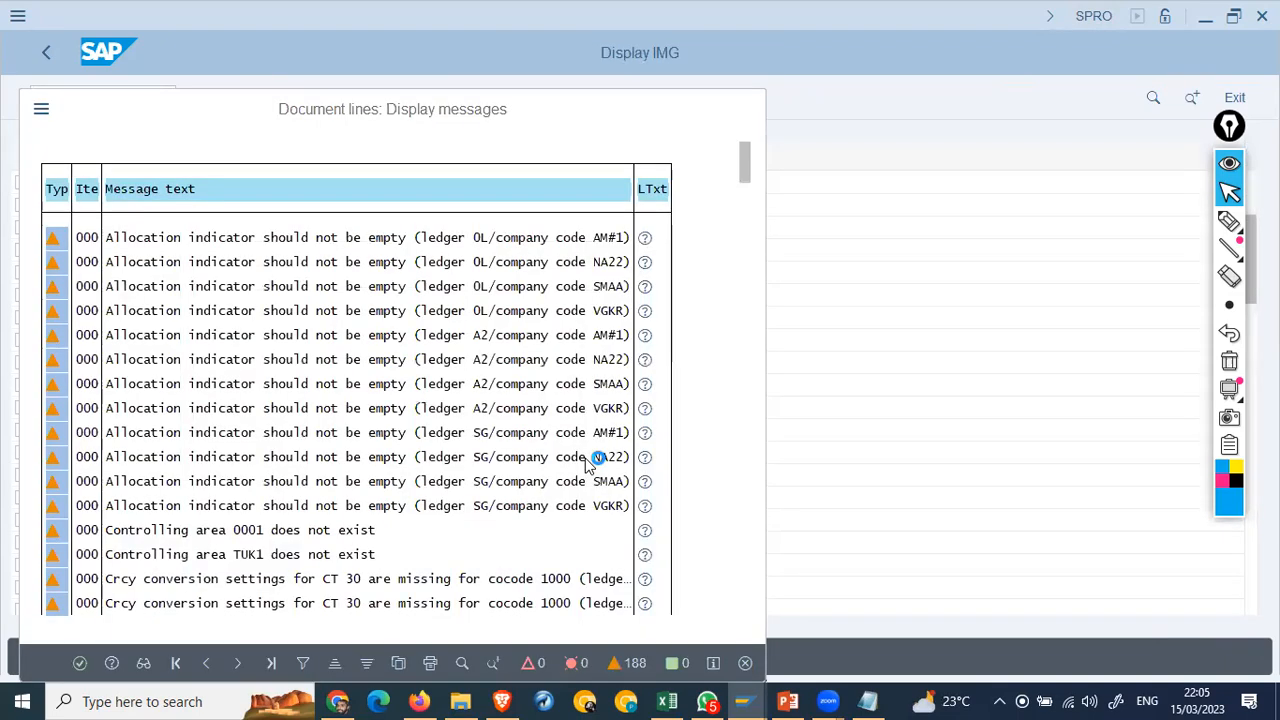
left_click(420, 426)
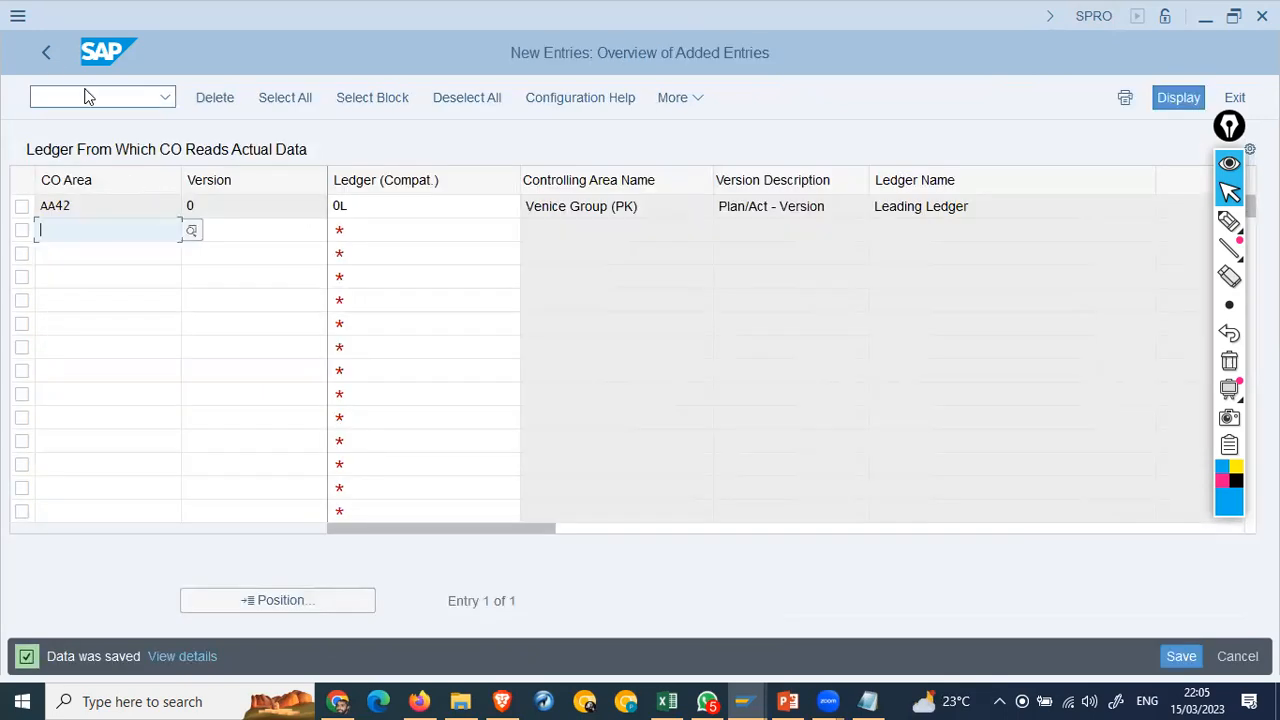
left_click(51, 60)
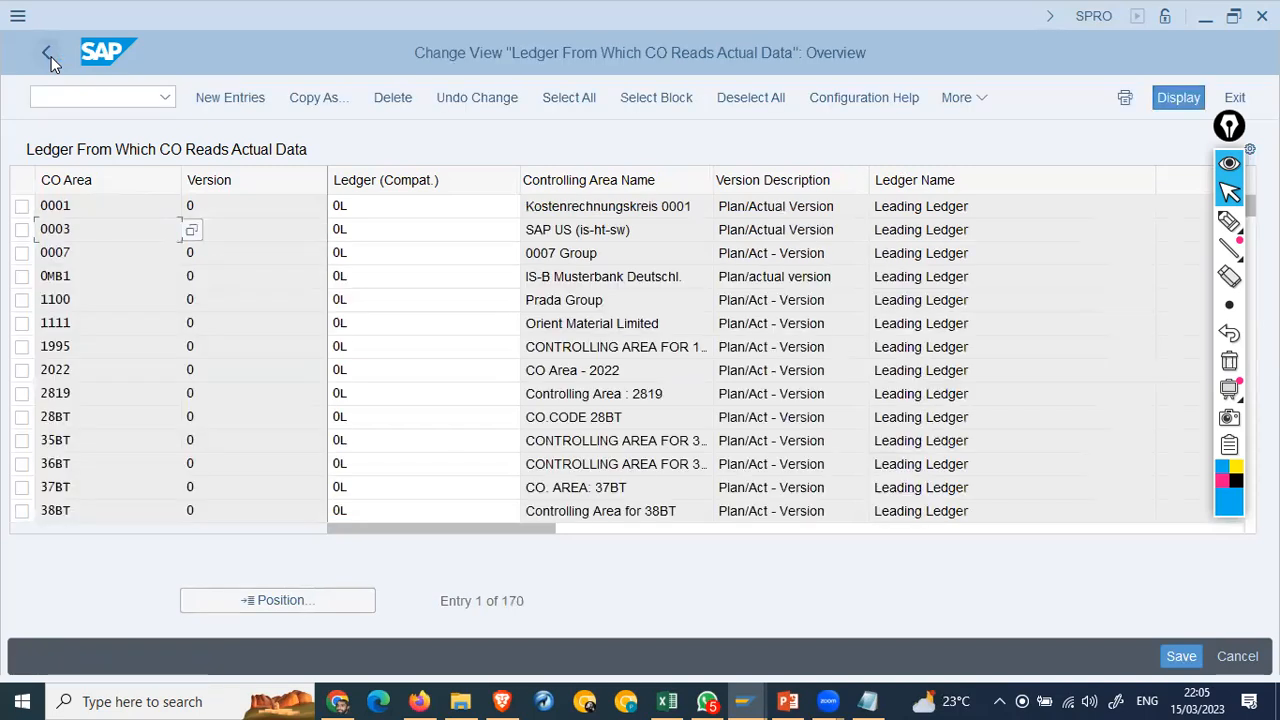
left_click(51, 60)
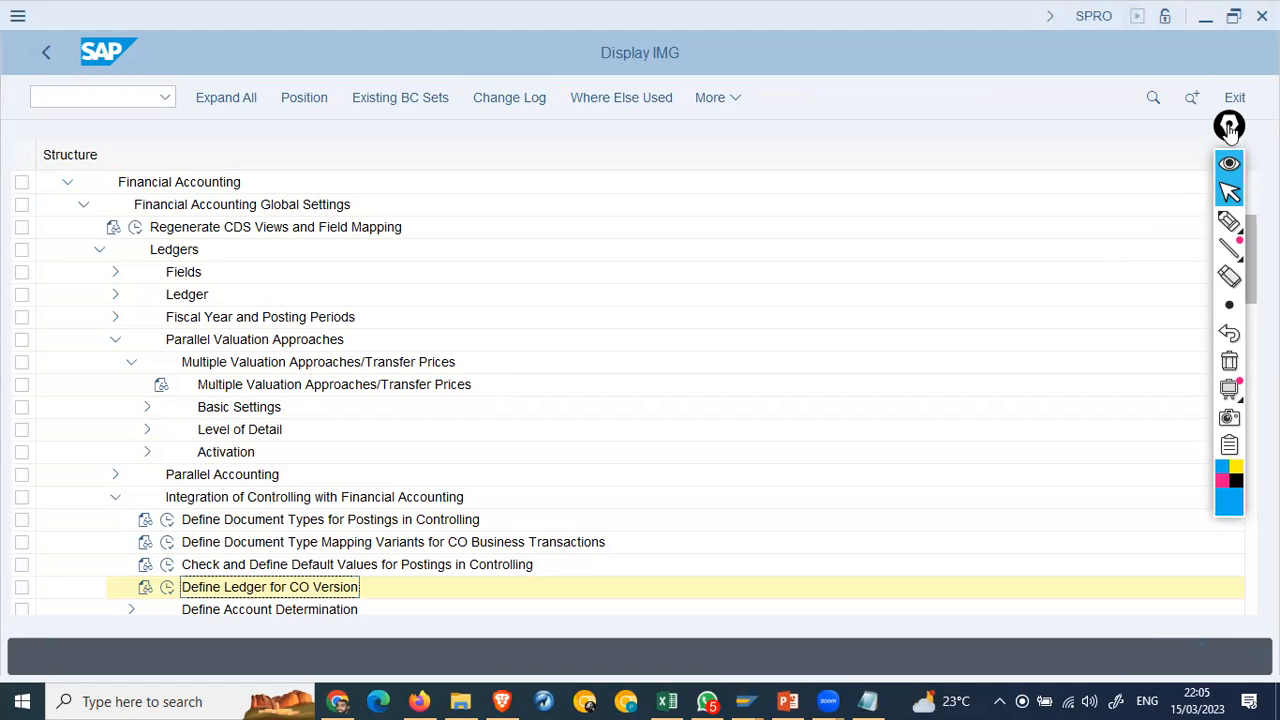
Step: Expand Parallel Valuation Basic Settings and Check Material Ledger Settings to list its activities
left_click_drag(1229, 127, 1010, 91)
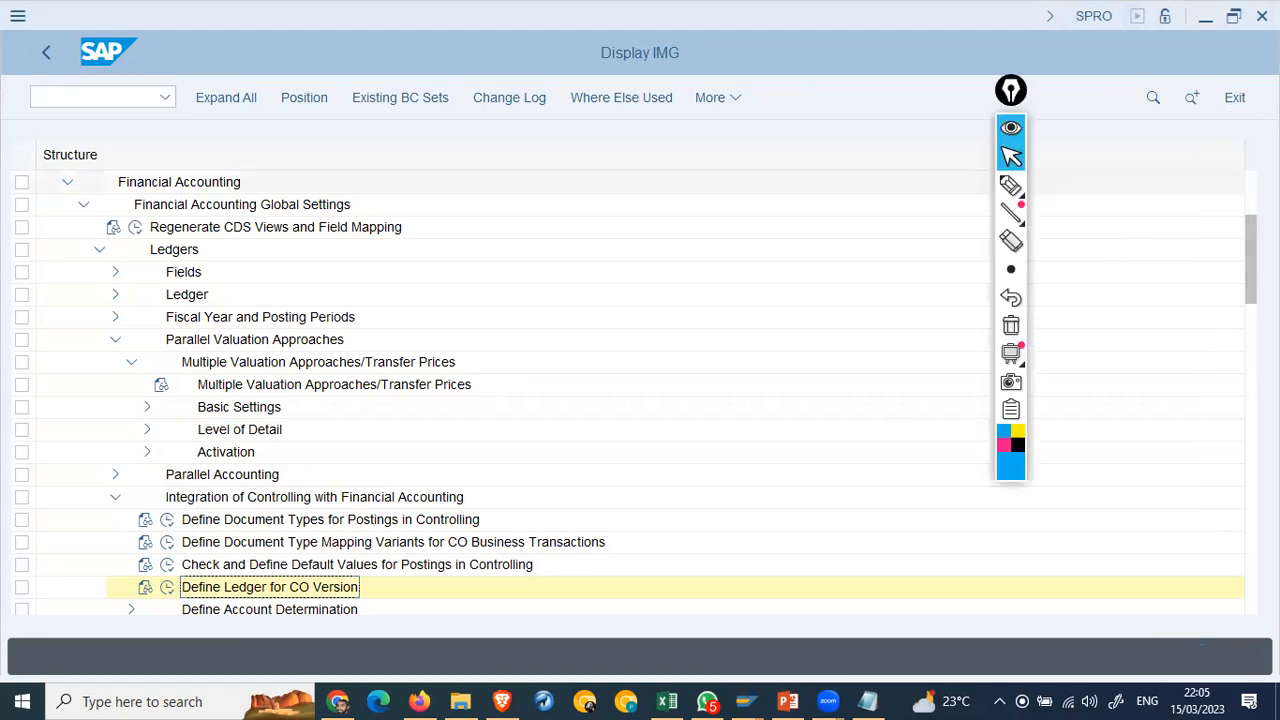
scroll(640, 400, "down", 5)
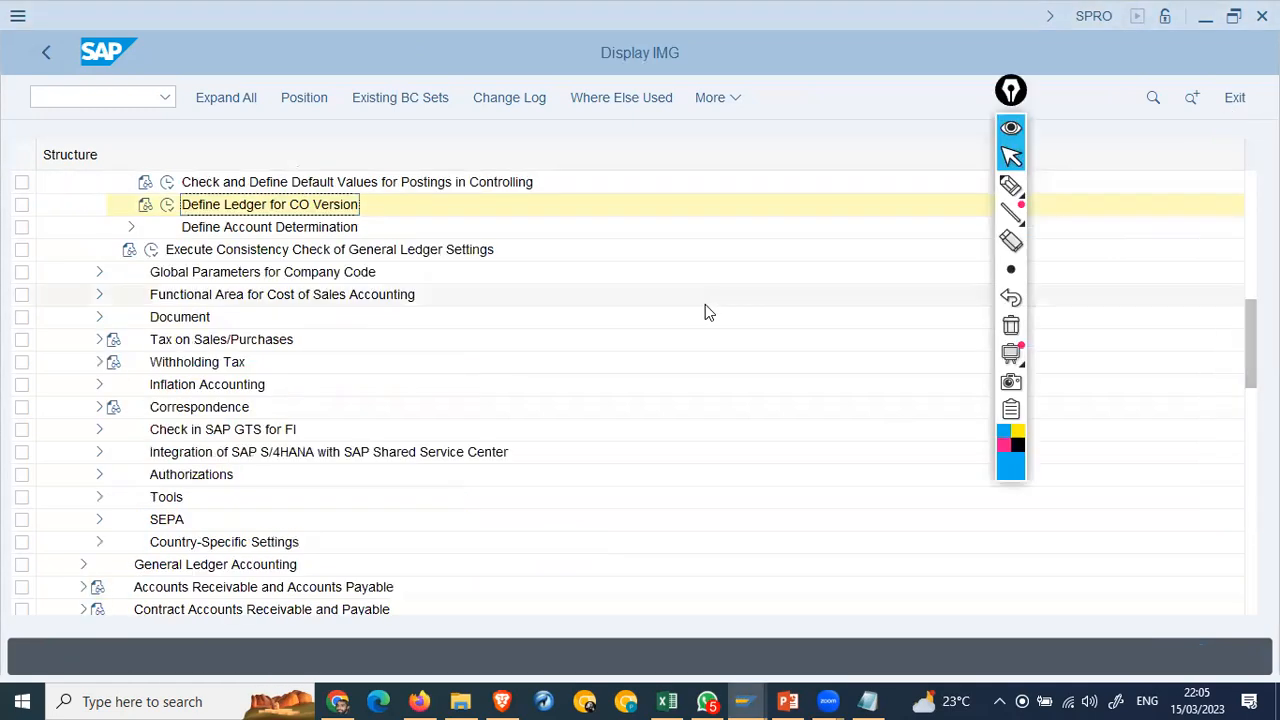
left_click(99, 272)
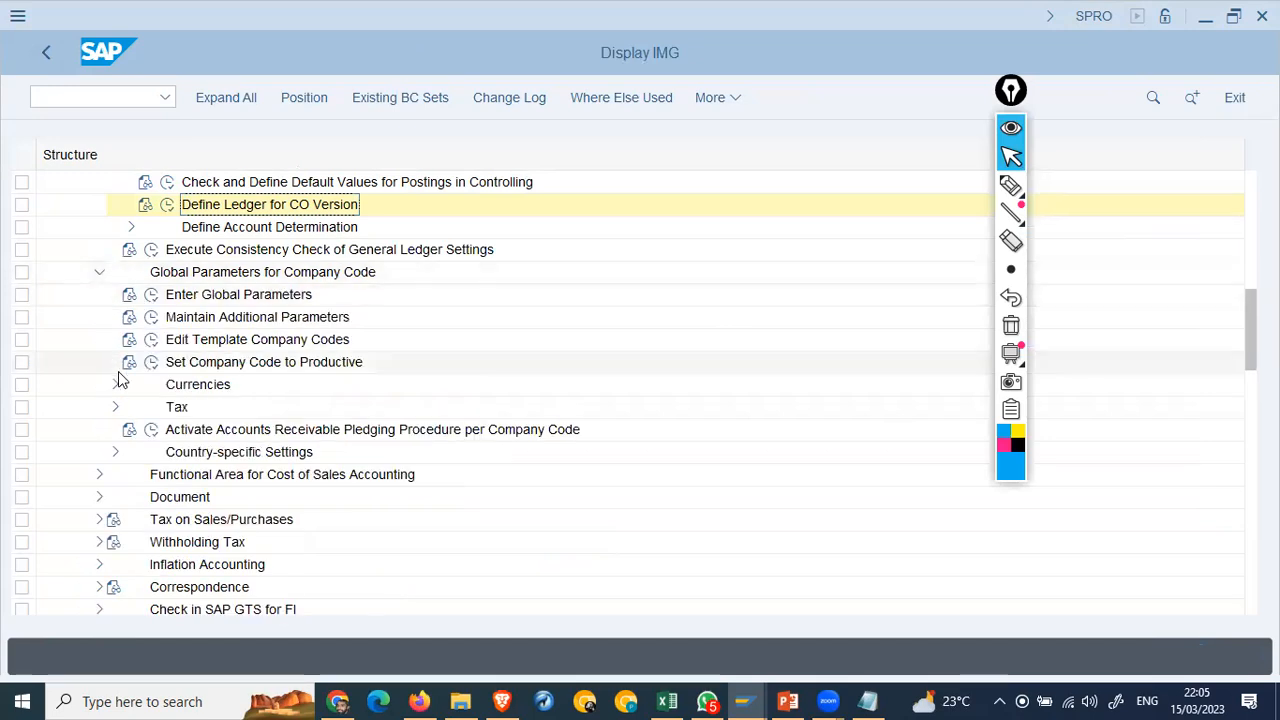
left_click(99, 272)
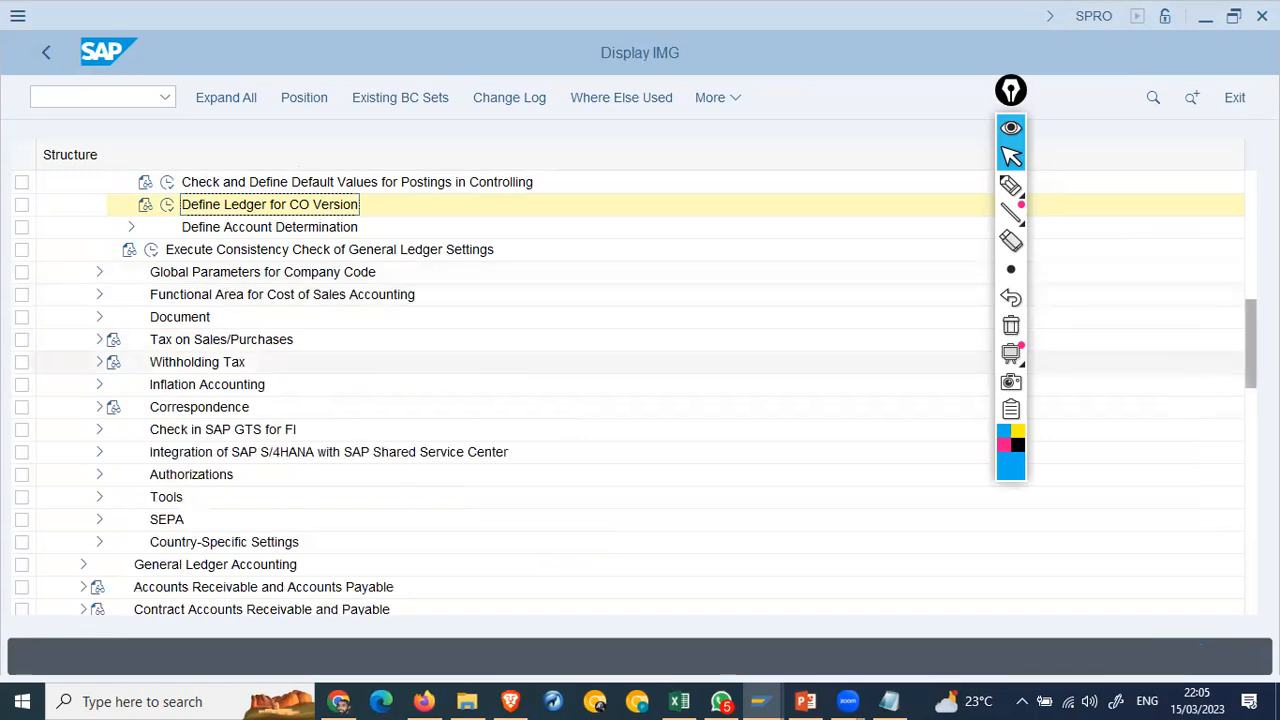
scroll(638, 400, "up", 4)
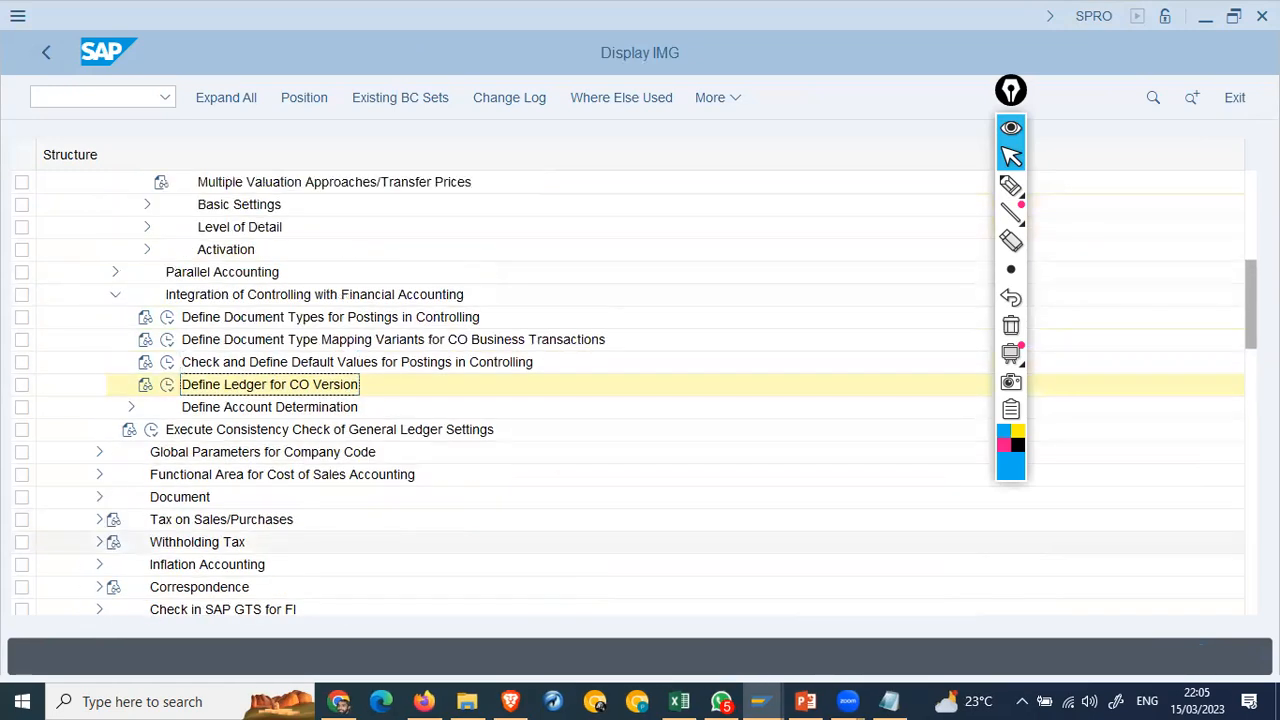
scroll(703, 389, "up", 3)
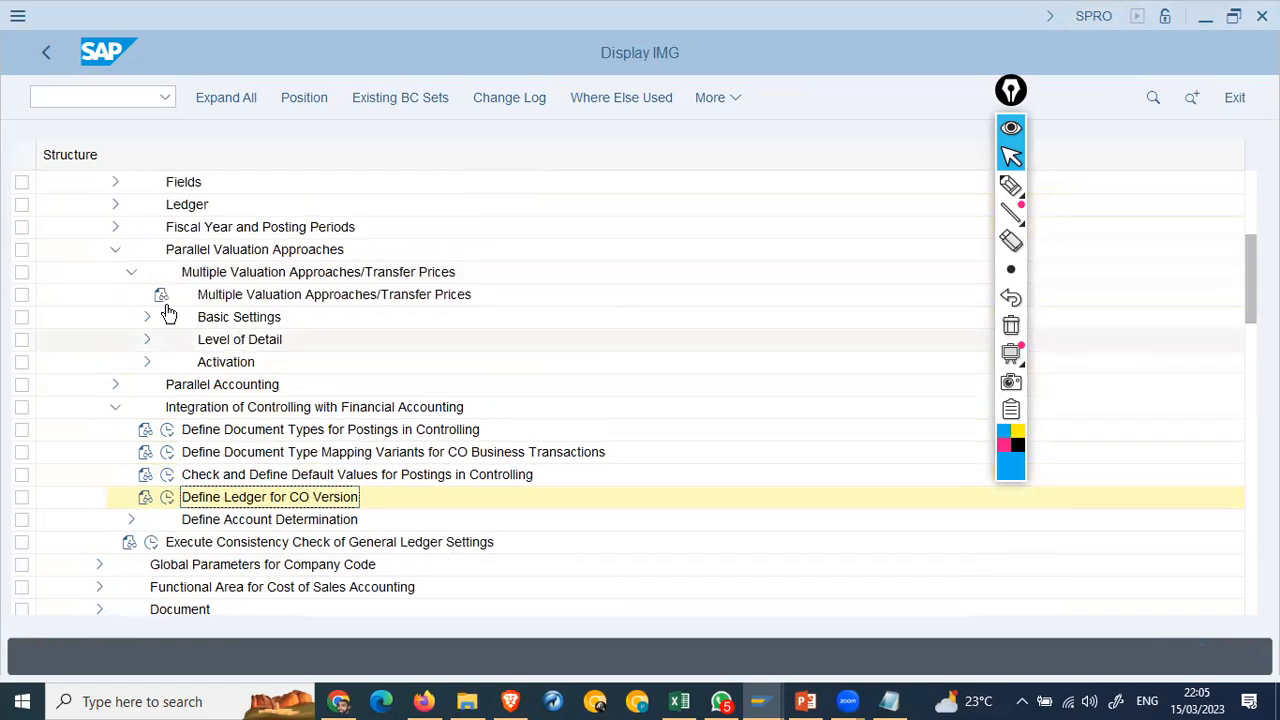
left_click(147, 318)
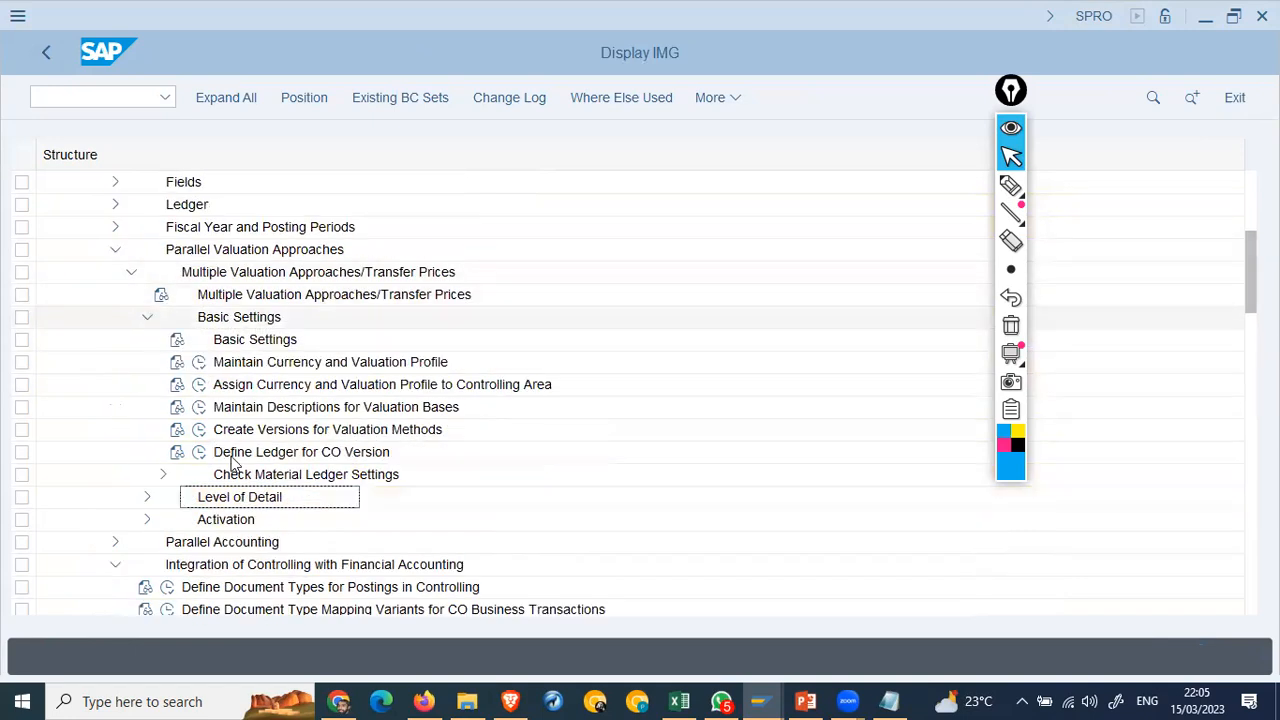
left_click(163, 474)
left_click(300, 500)
left_click(221, 521)
Step: Create material ledger type AA42 described 'ML for AA42' and save it under the customizing request
left_click(217, 521)
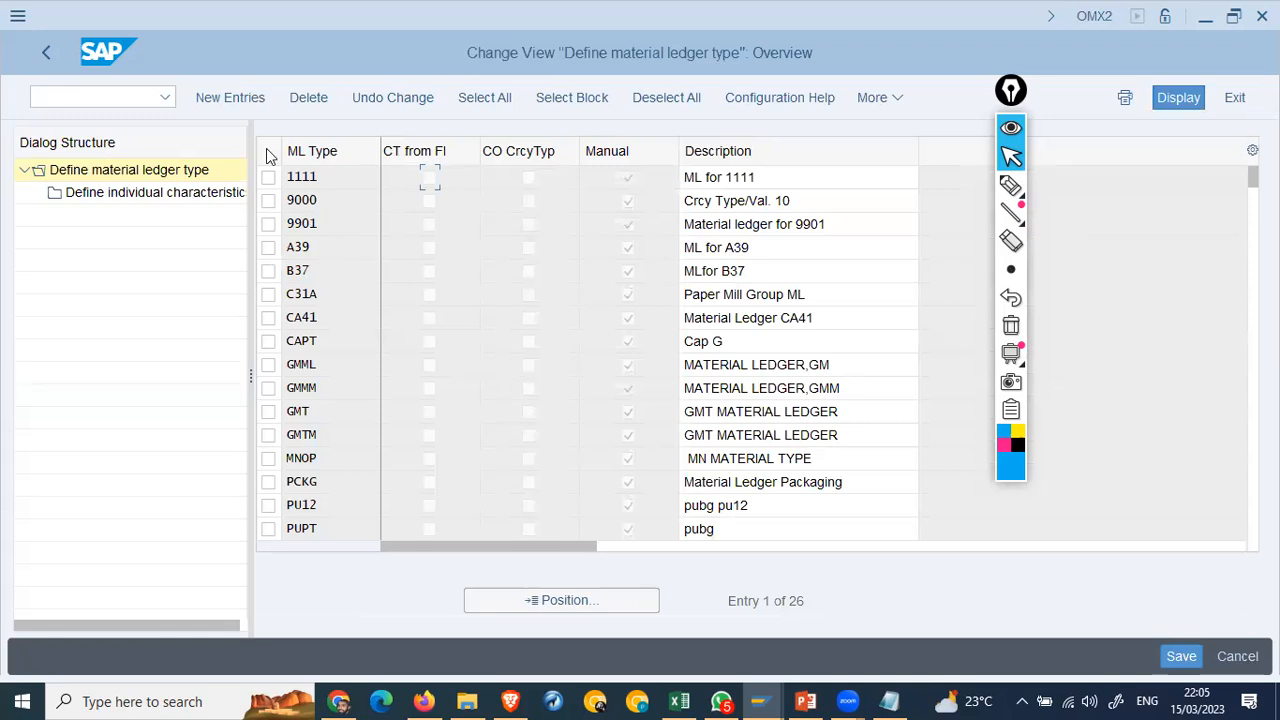
left_click(210, 97)
type("aa42")
key("Tab")
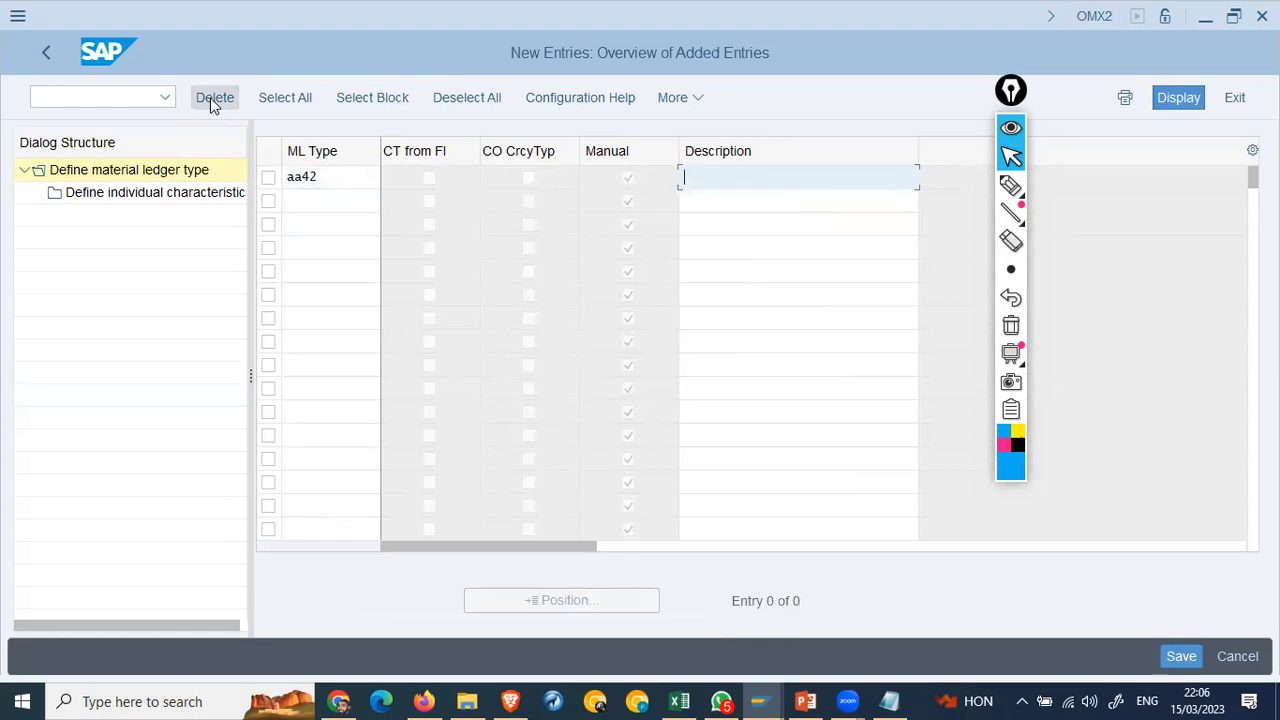
type("ML ")
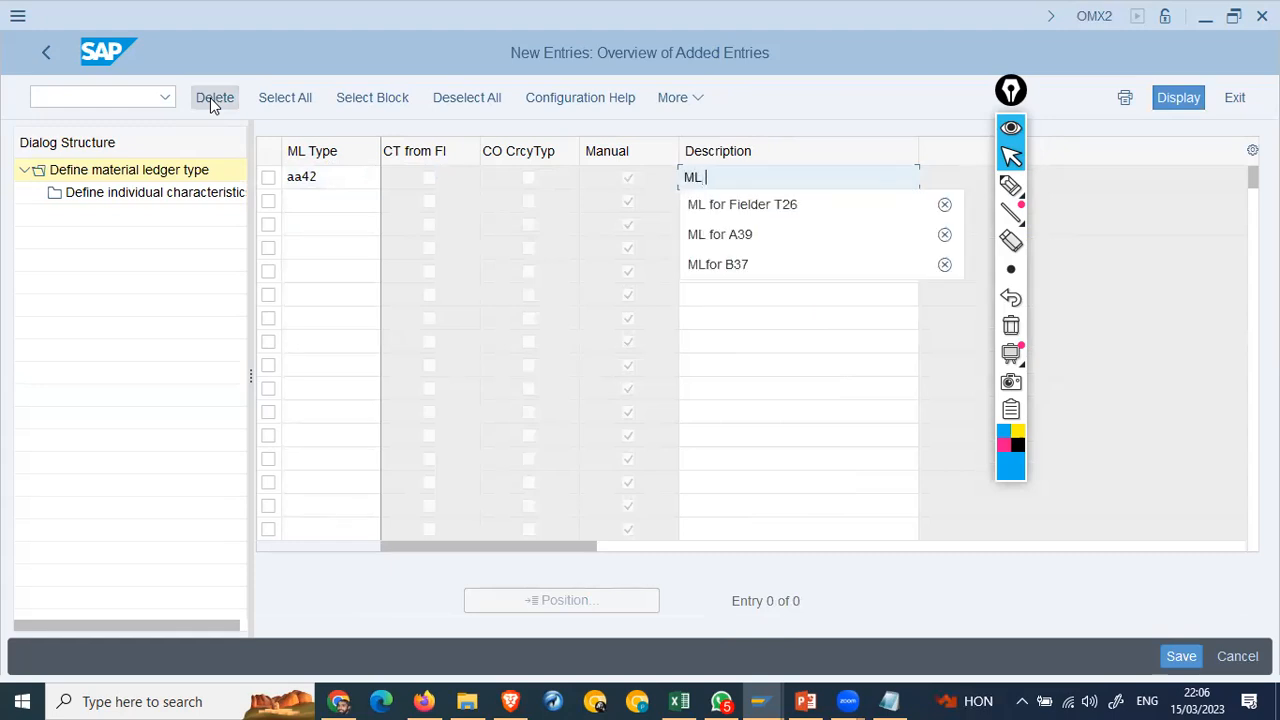
type("for AA42")
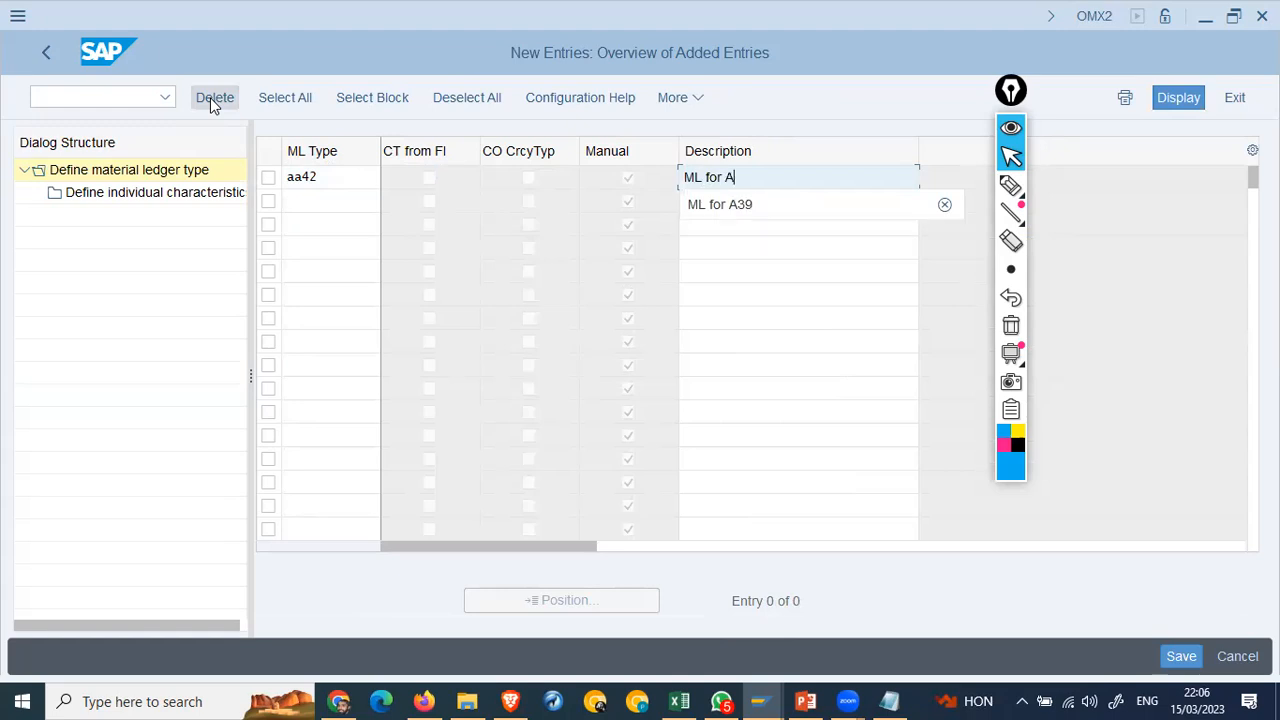
key("Return")
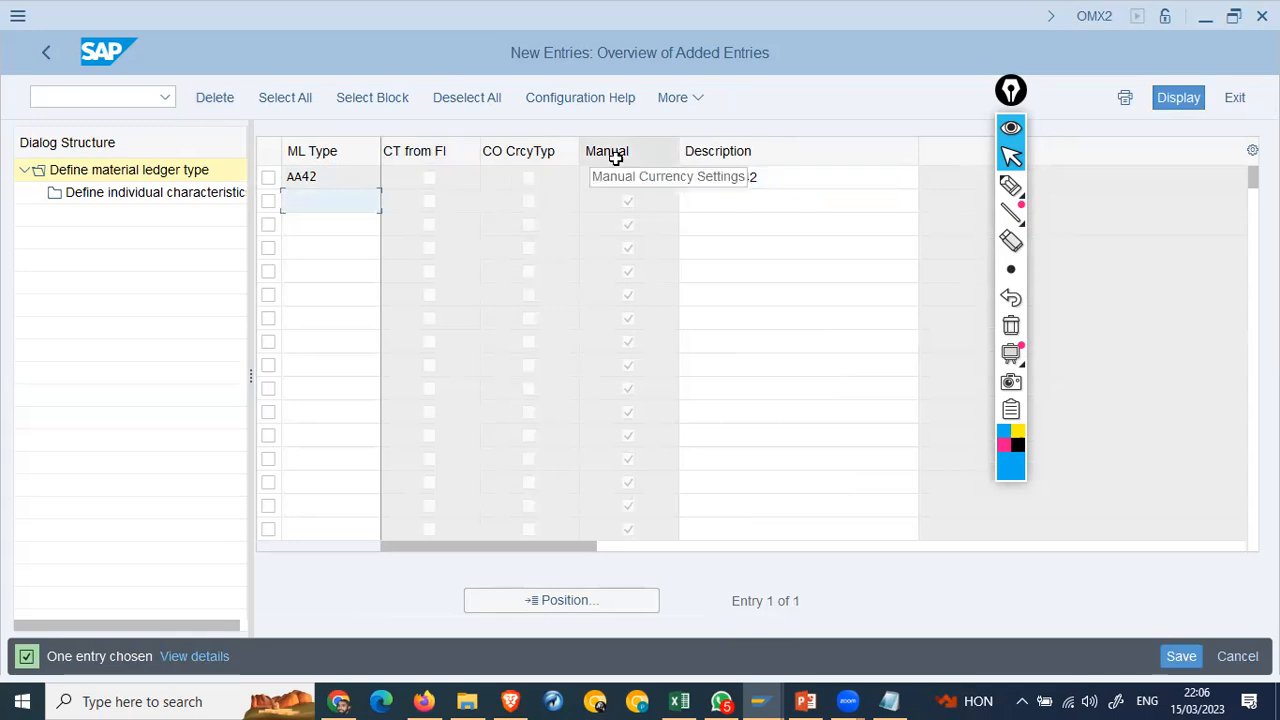
left_click(1175, 656)
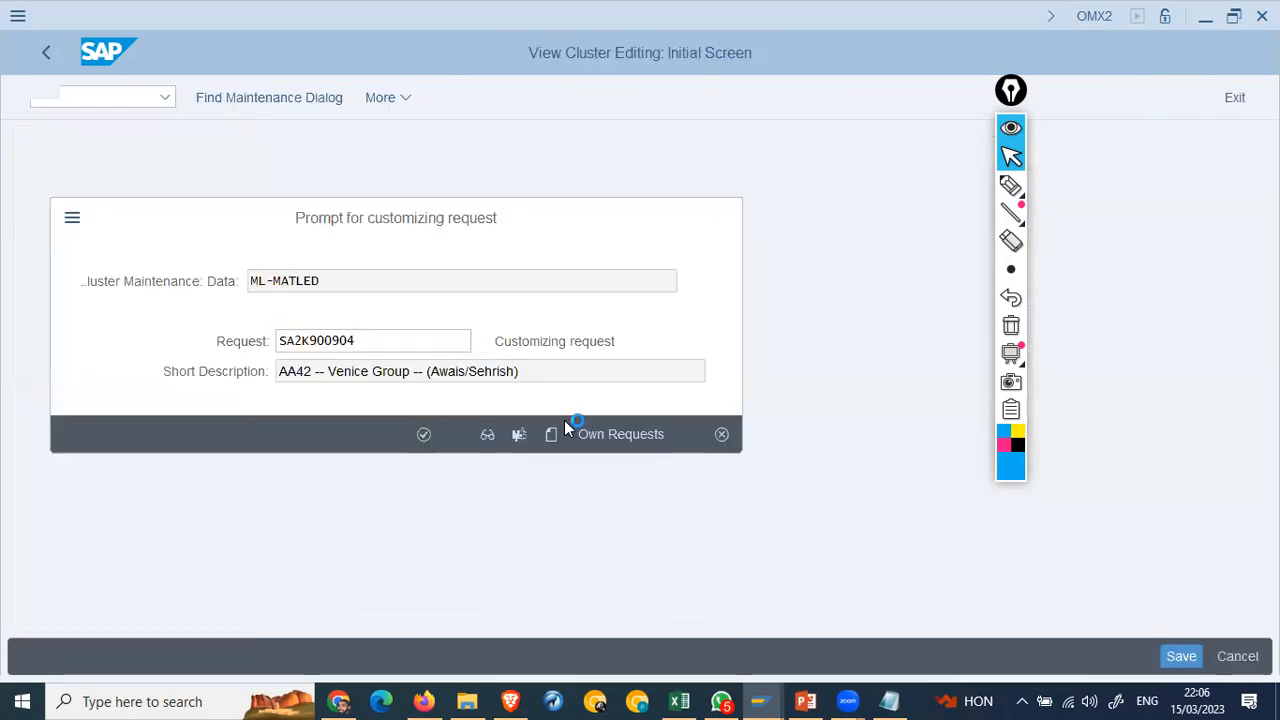
key("Return")
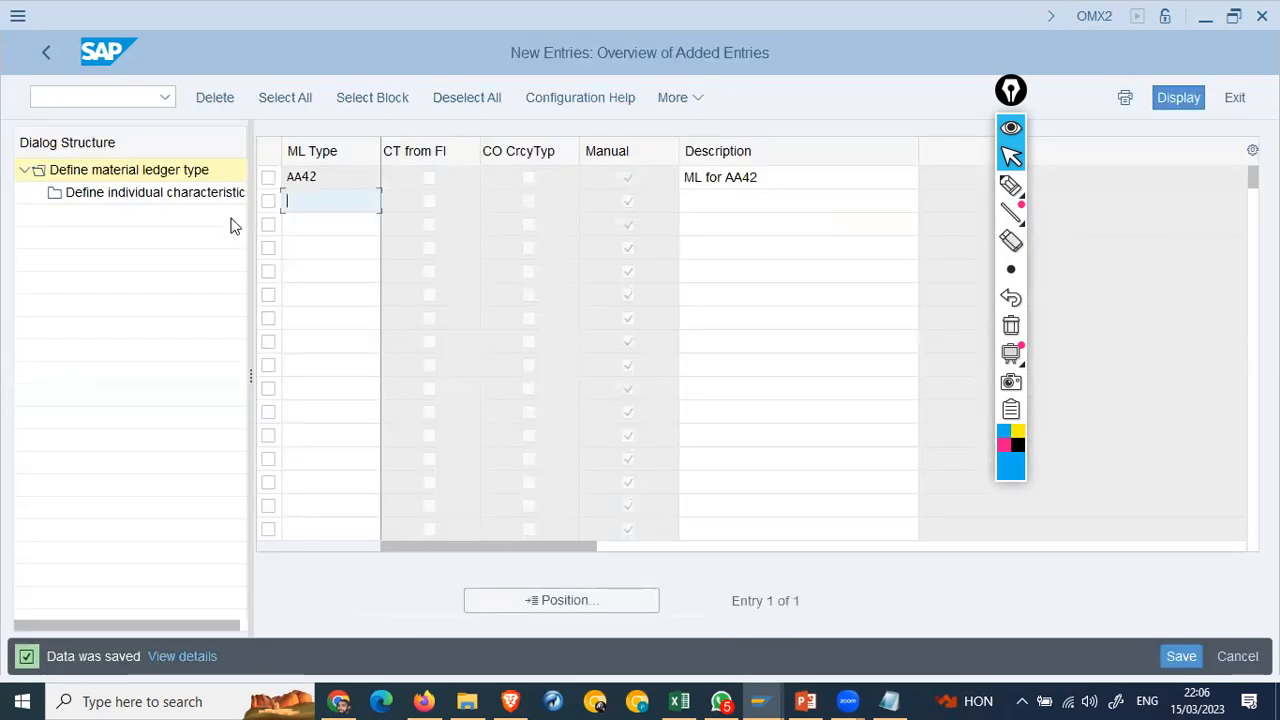
Step: Check the individual characteristics of ledger type AA42, then return to the IMG tree
left_click(272, 178)
double_click(150, 197)
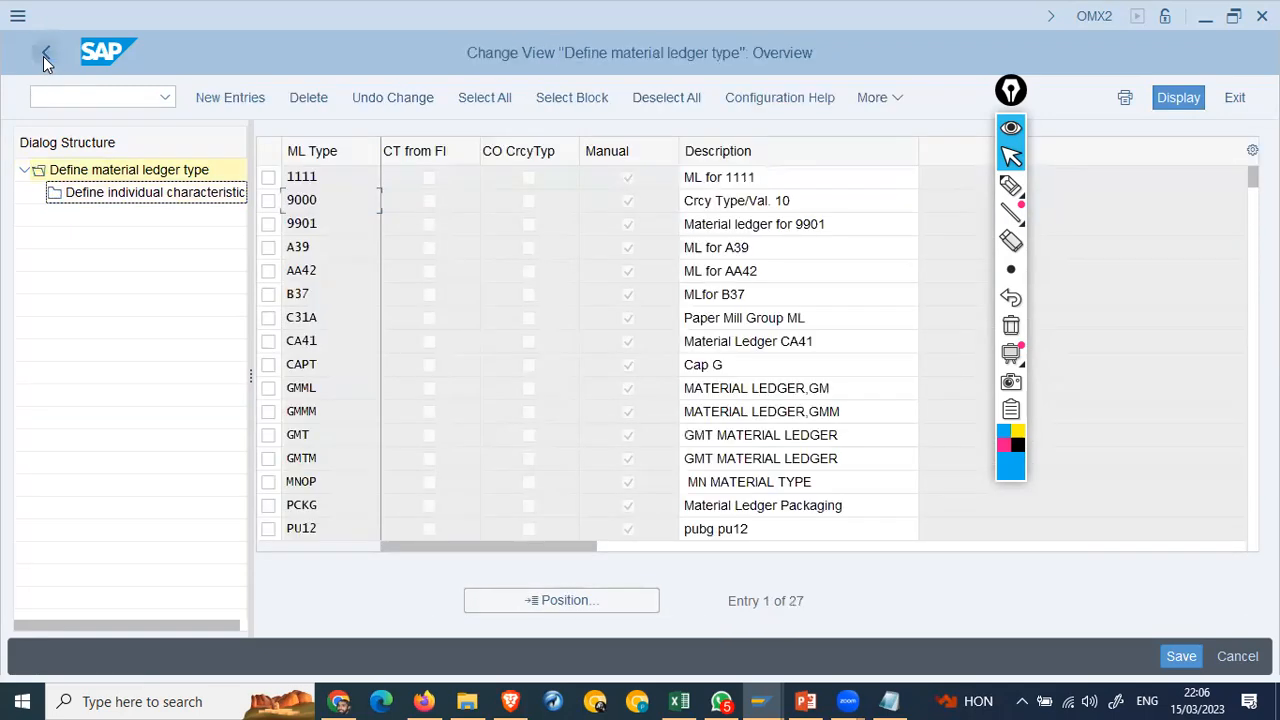
left_click(45, 54)
Step: In OMX3, add valuation area AA42 with material ledger type AA42, save it to a customizing request, and return to the IMG
left_click(215, 541)
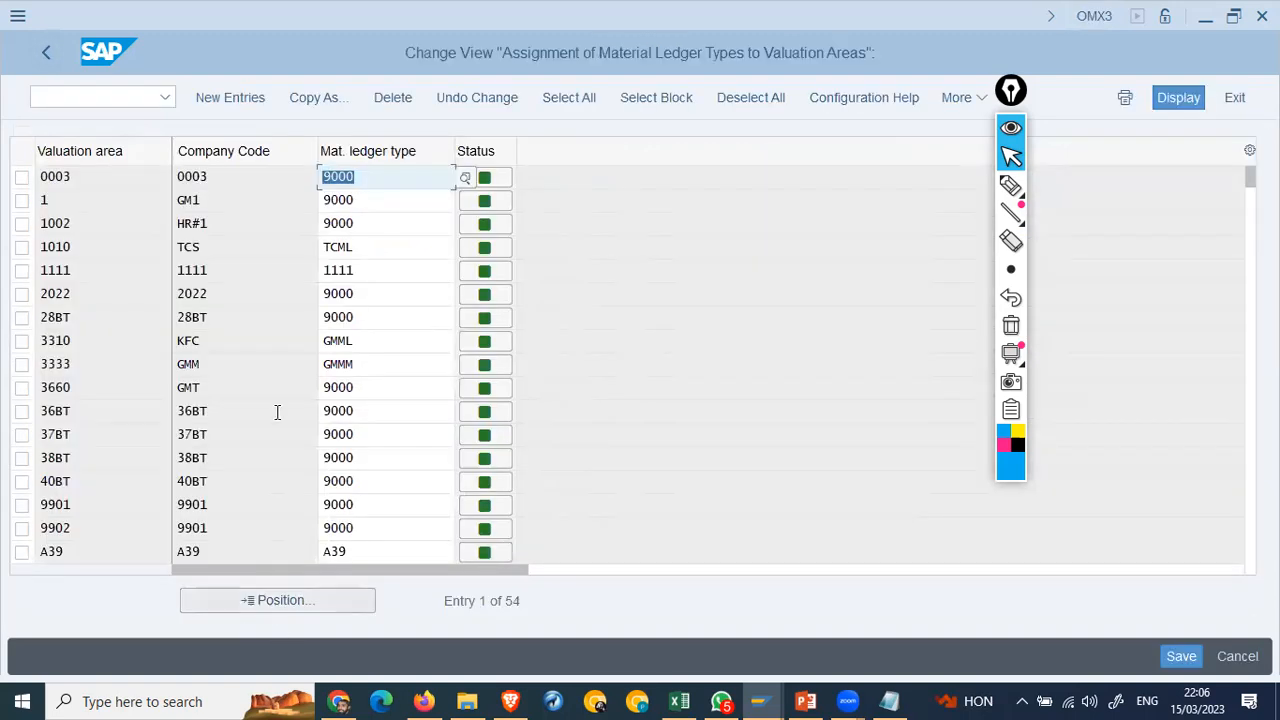
left_click(231, 98)
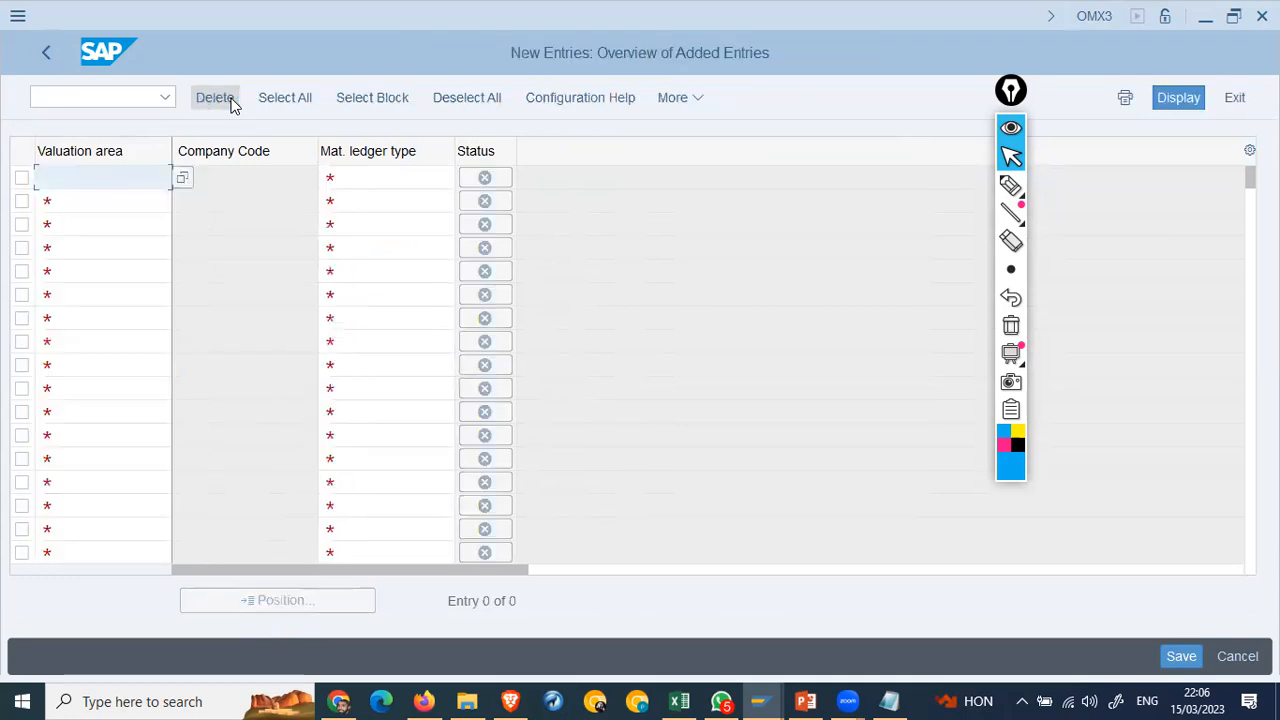
type("aa42")
key("Tab")
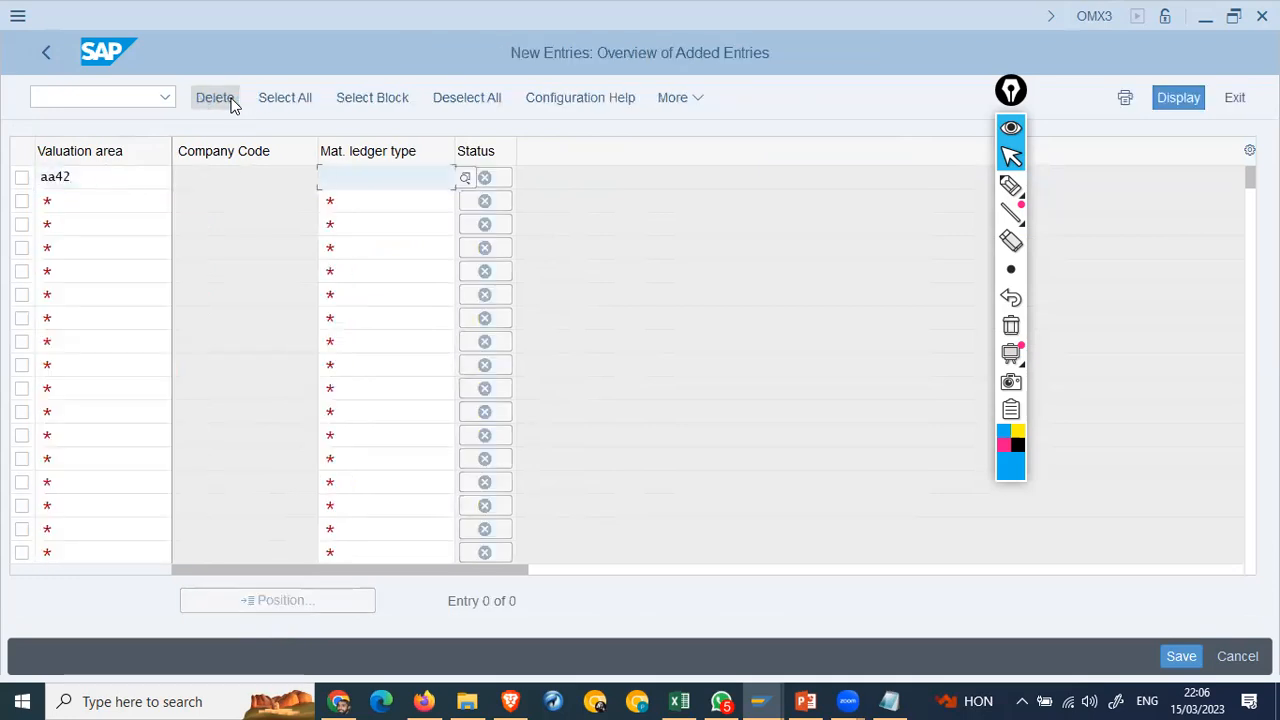
key("Return")
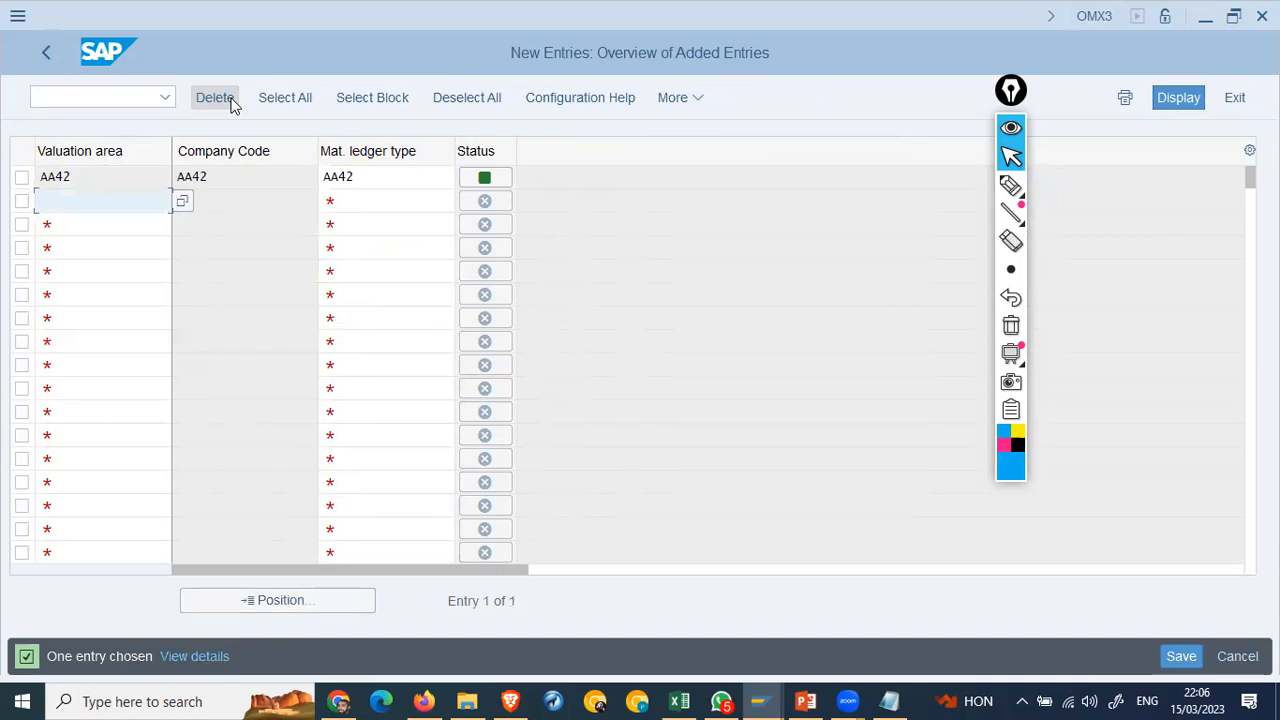
key("ctrl+s")
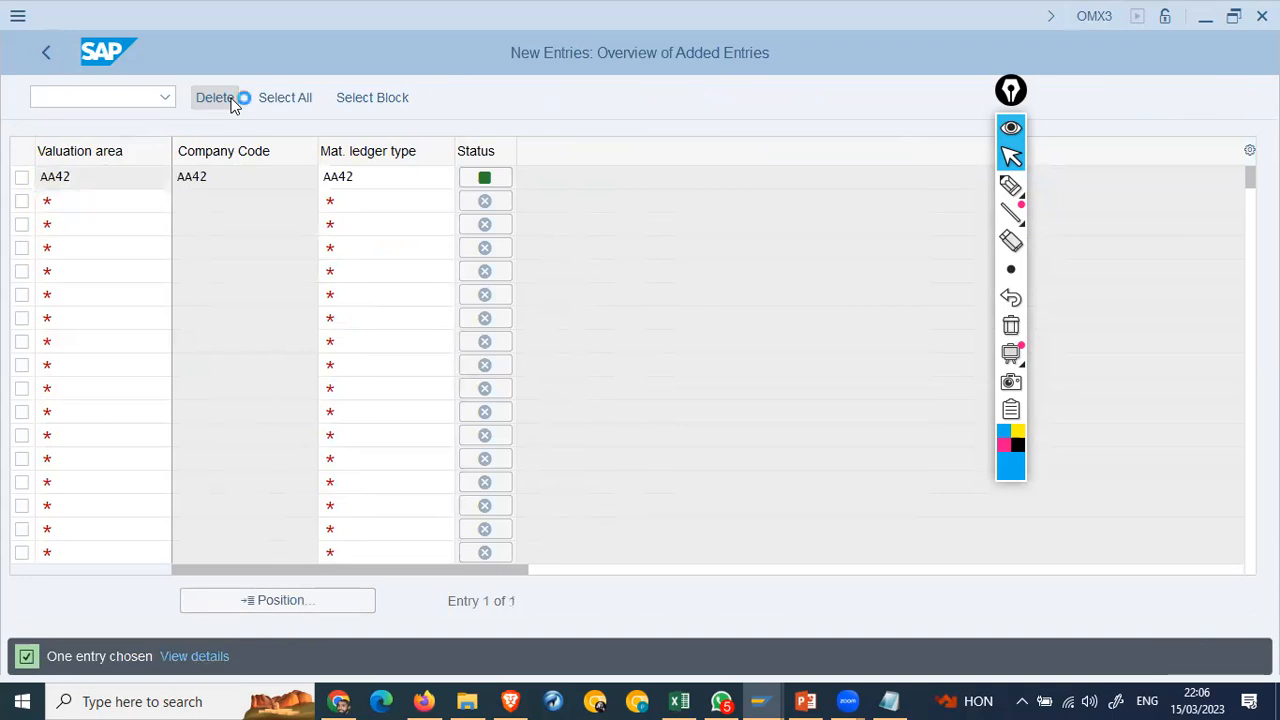
key("Return")
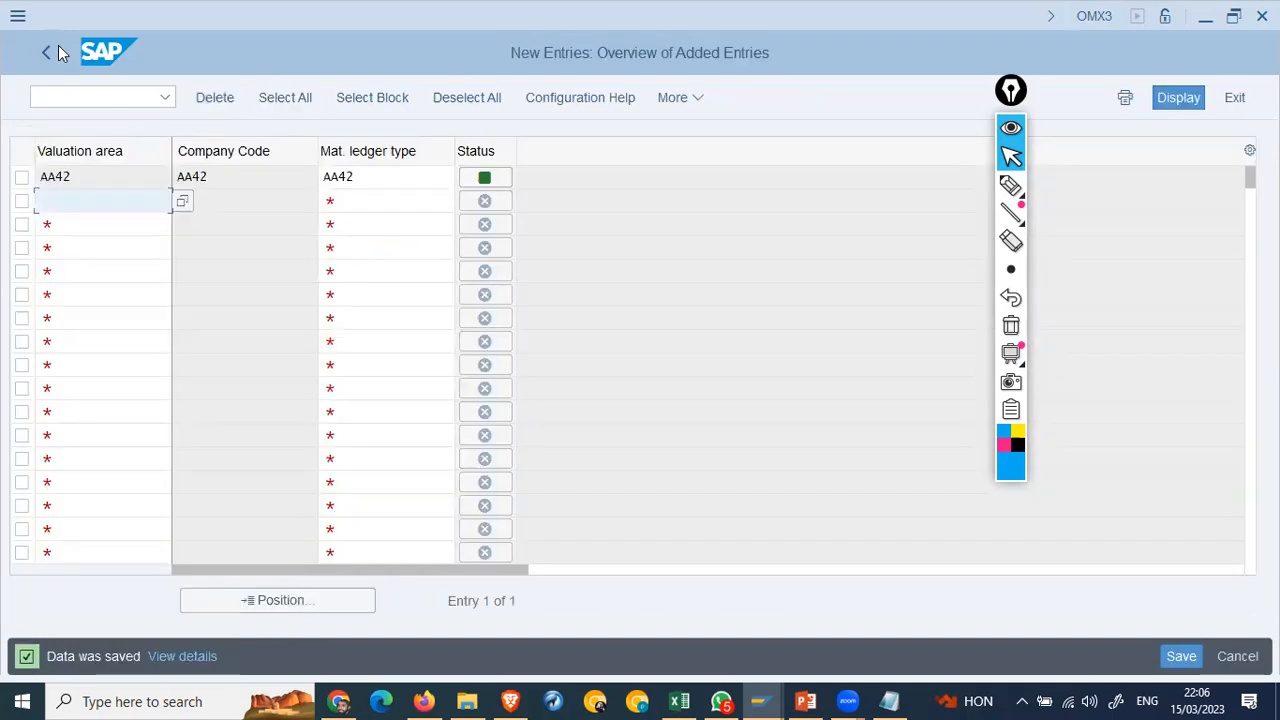
left_click(45, 47)
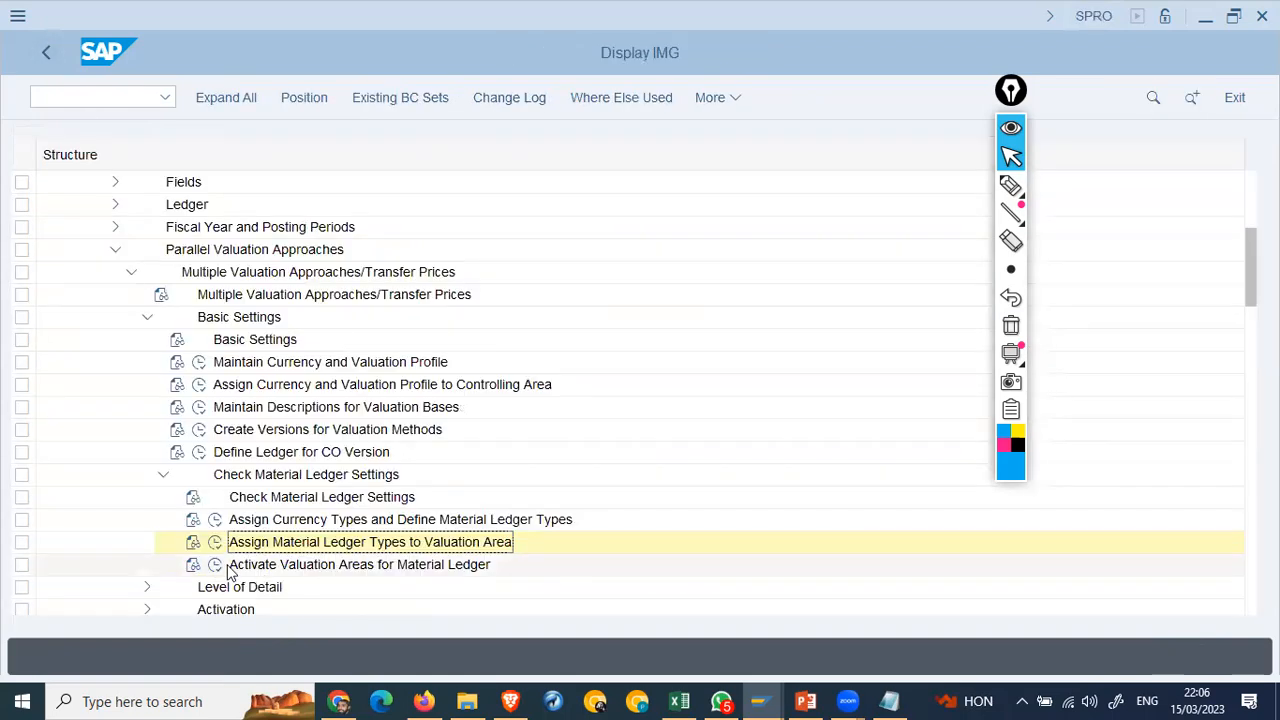
Step: Open the material ledger activation table and position it on valuation area AA42
left_click(215, 565)
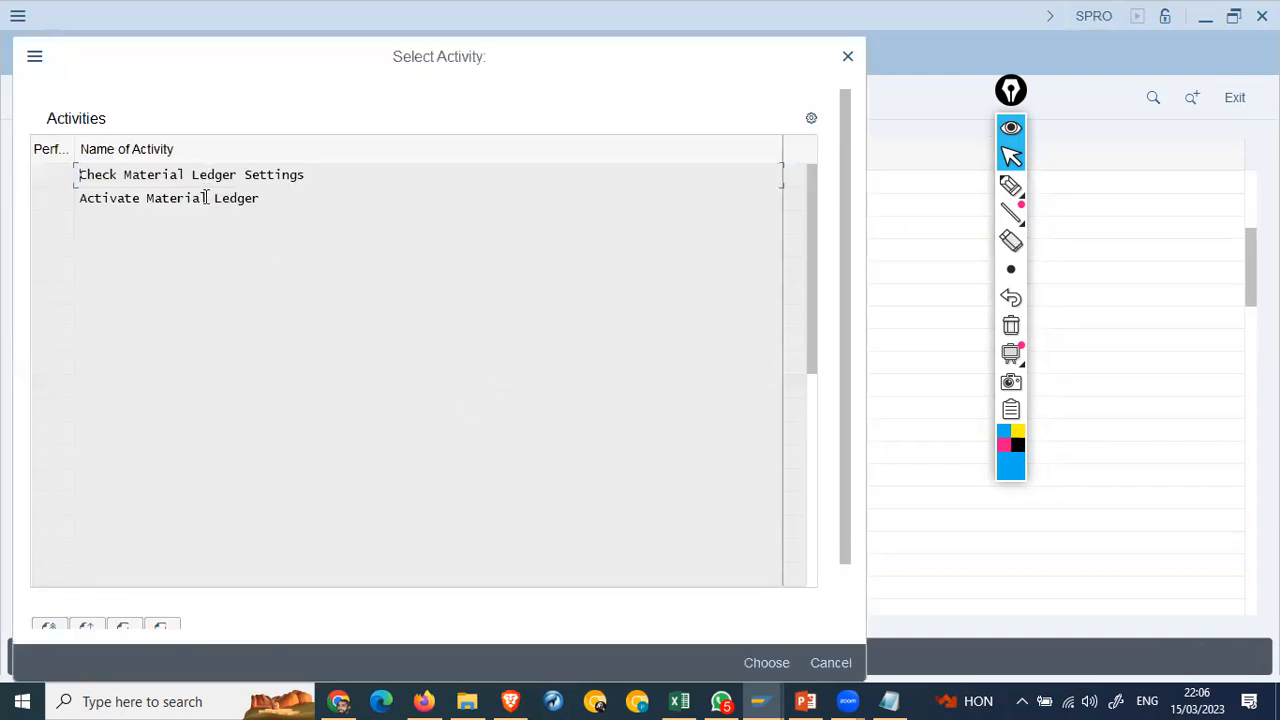
double_click(209, 198)
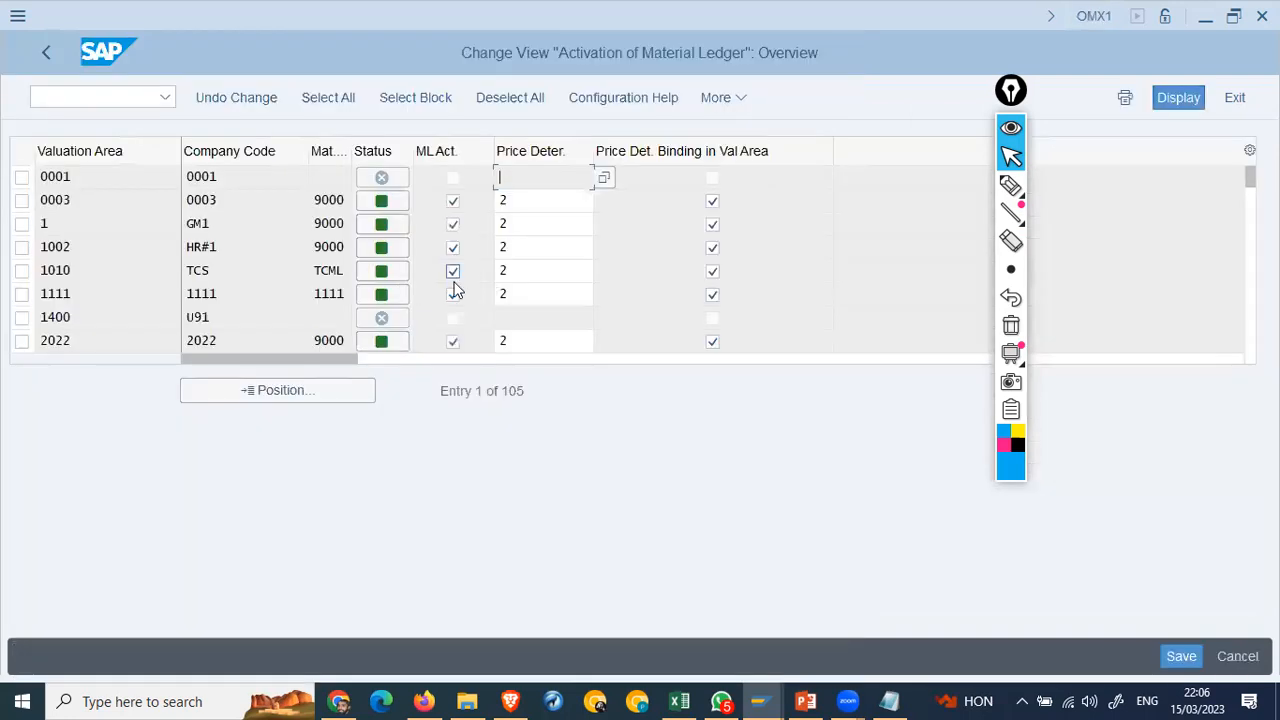
left_click(317, 391)
type("aa4")
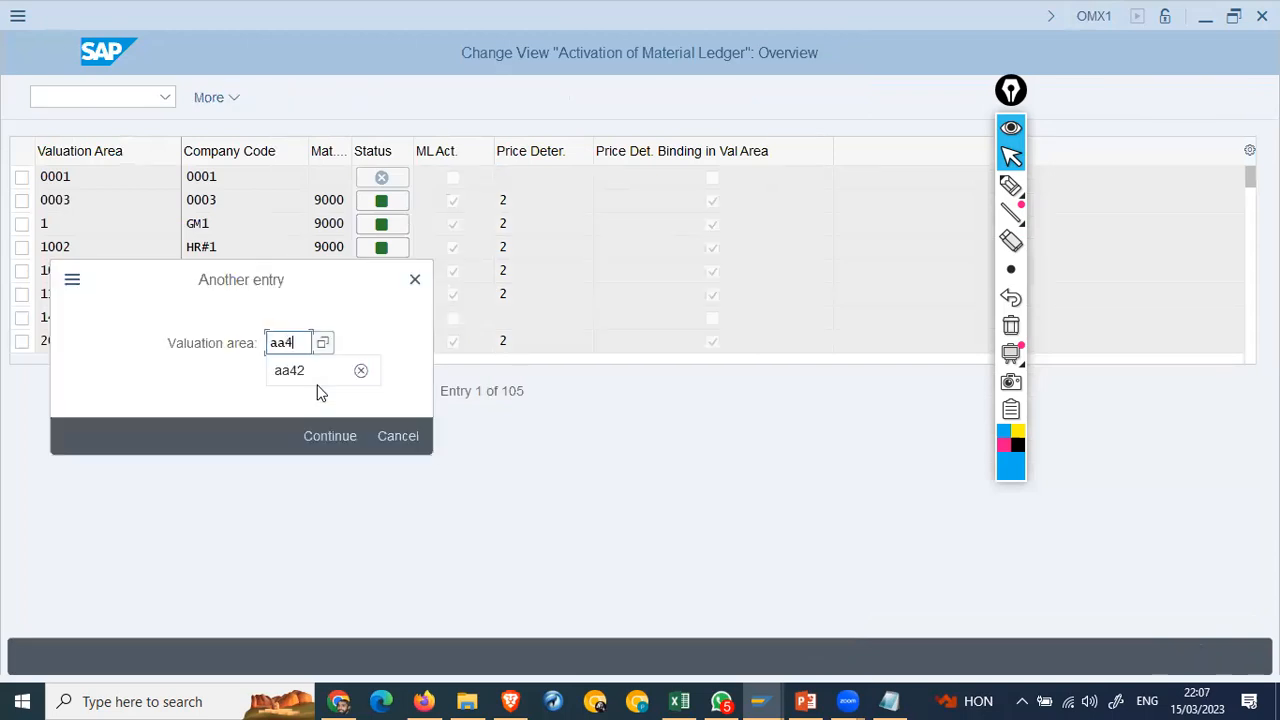
type("2")
key("Return")
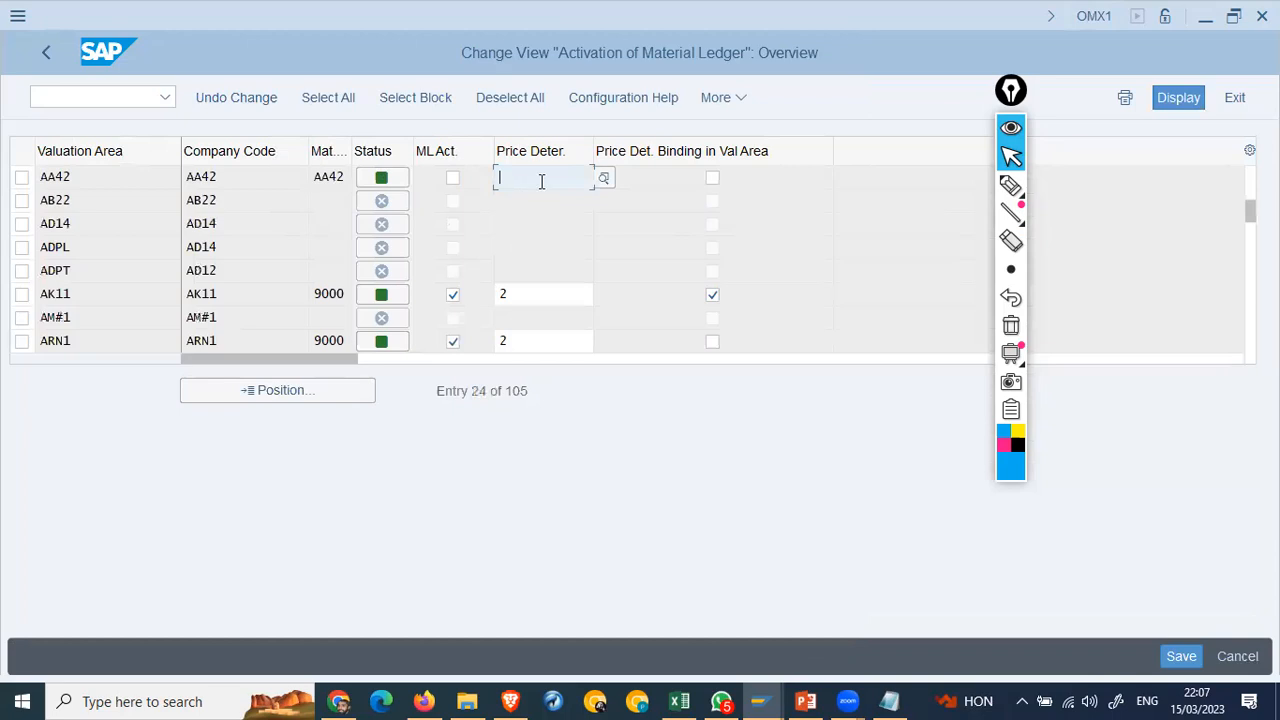
left_click(604, 179)
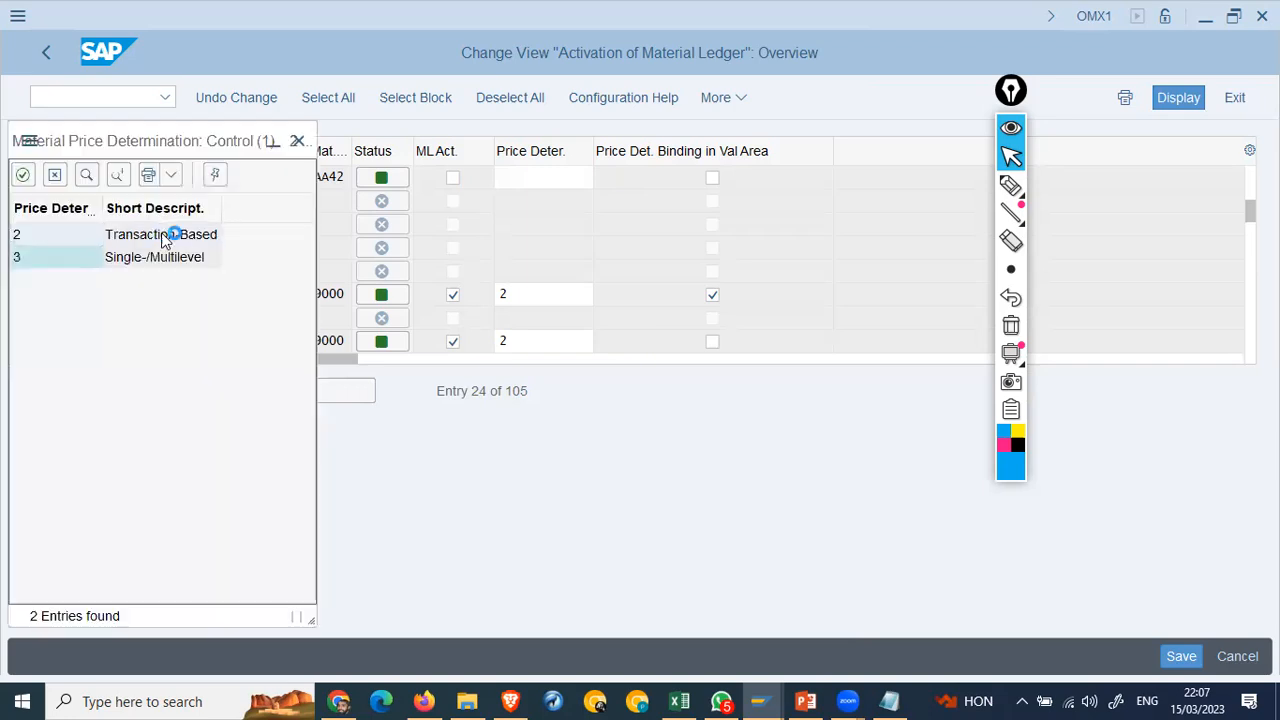
Step: Mark ML active for AA42 with price determination 2 and open that field's F1 help
left_click(165, 240)
left_click(452, 177)
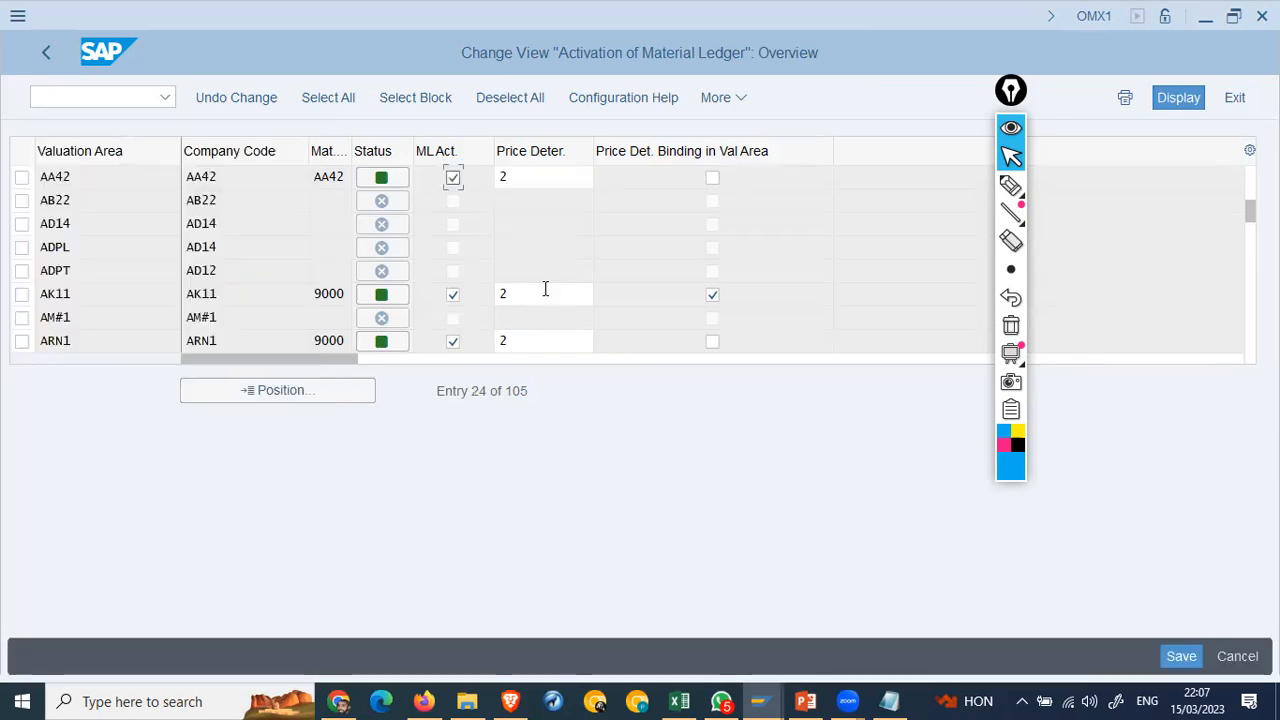
left_click(536, 186)
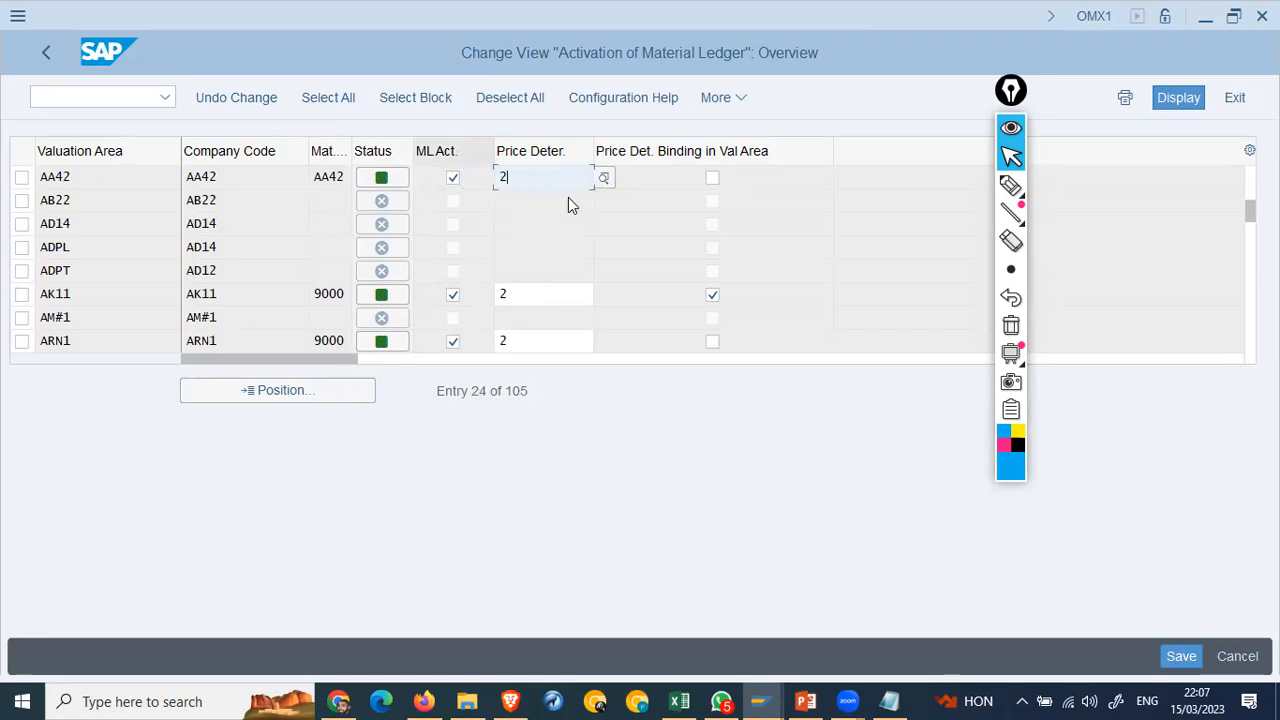
key("Return")
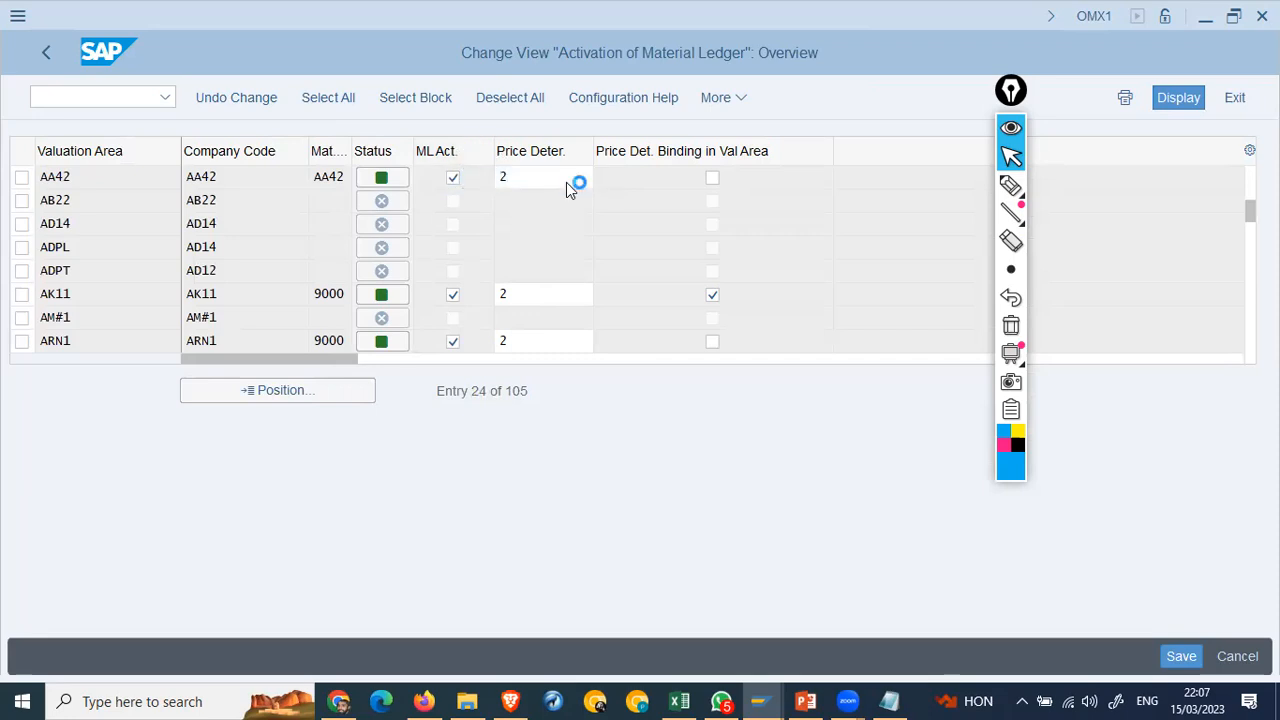
key("F1")
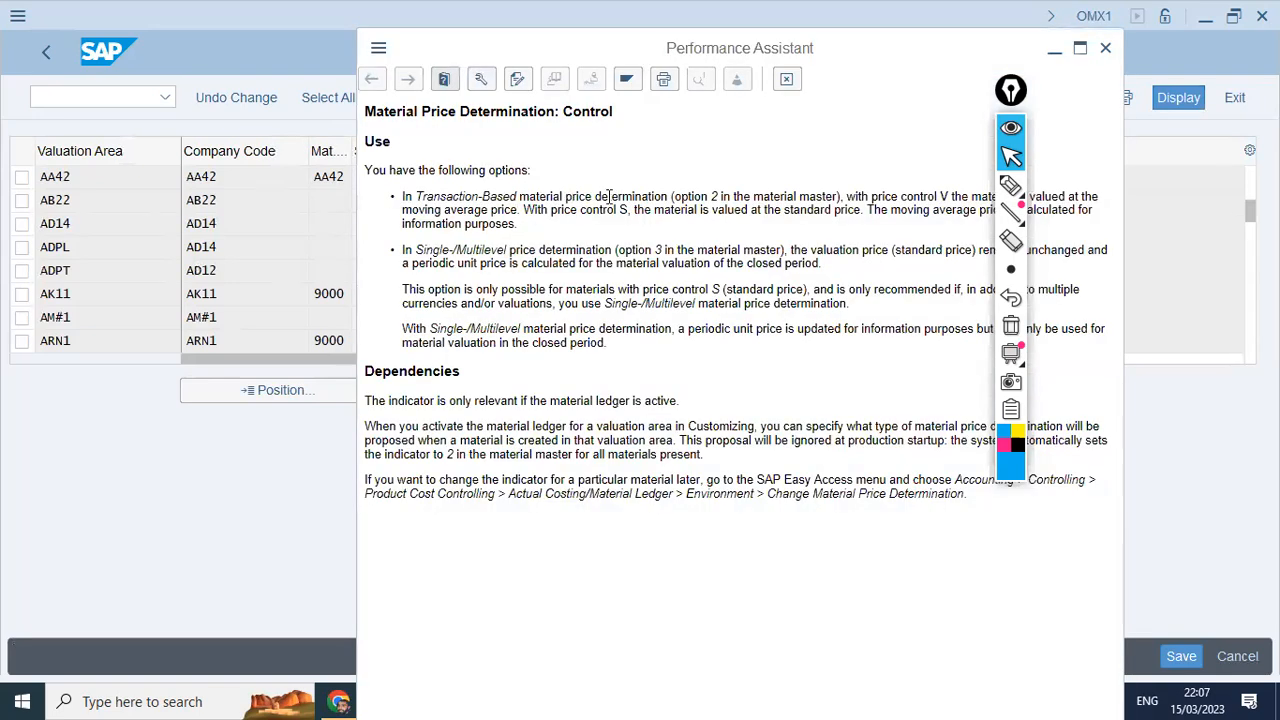
left_click_drag(604, 196, 669, 197)
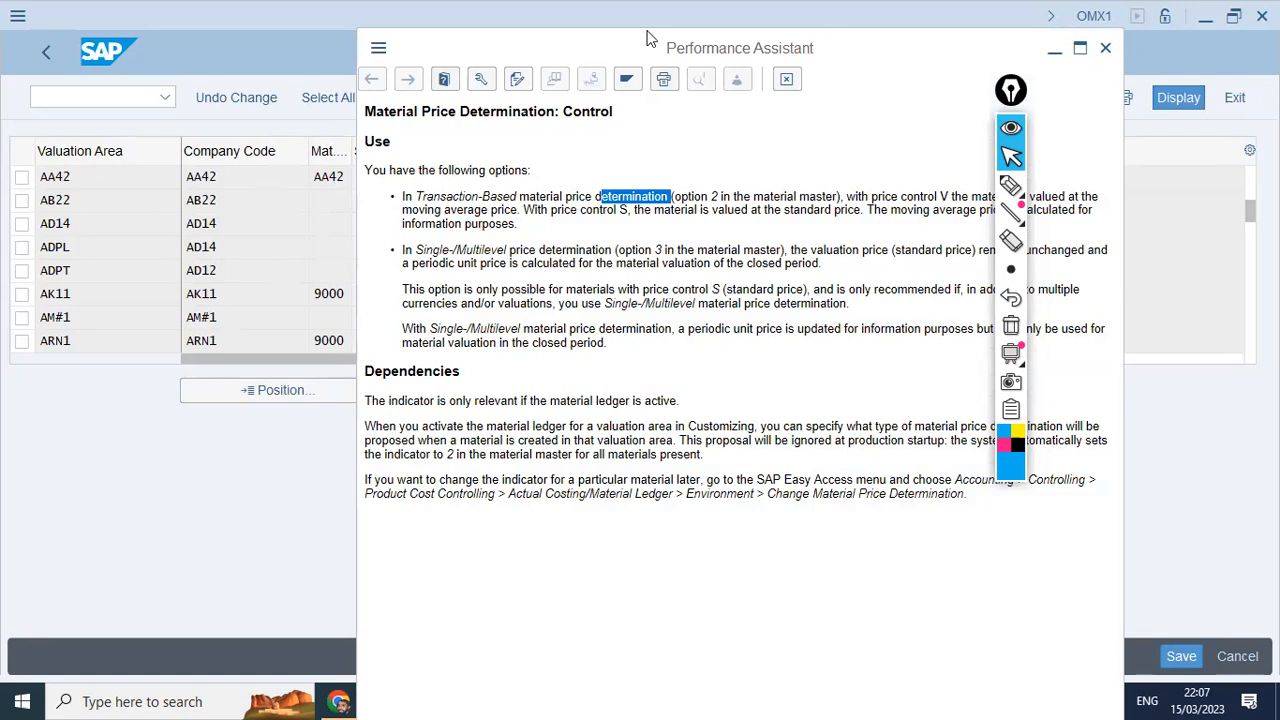
left_click_drag(646, 34, 463, 24)
left_click_drag(219, 187, 688, 187)
left_click(836, 186)
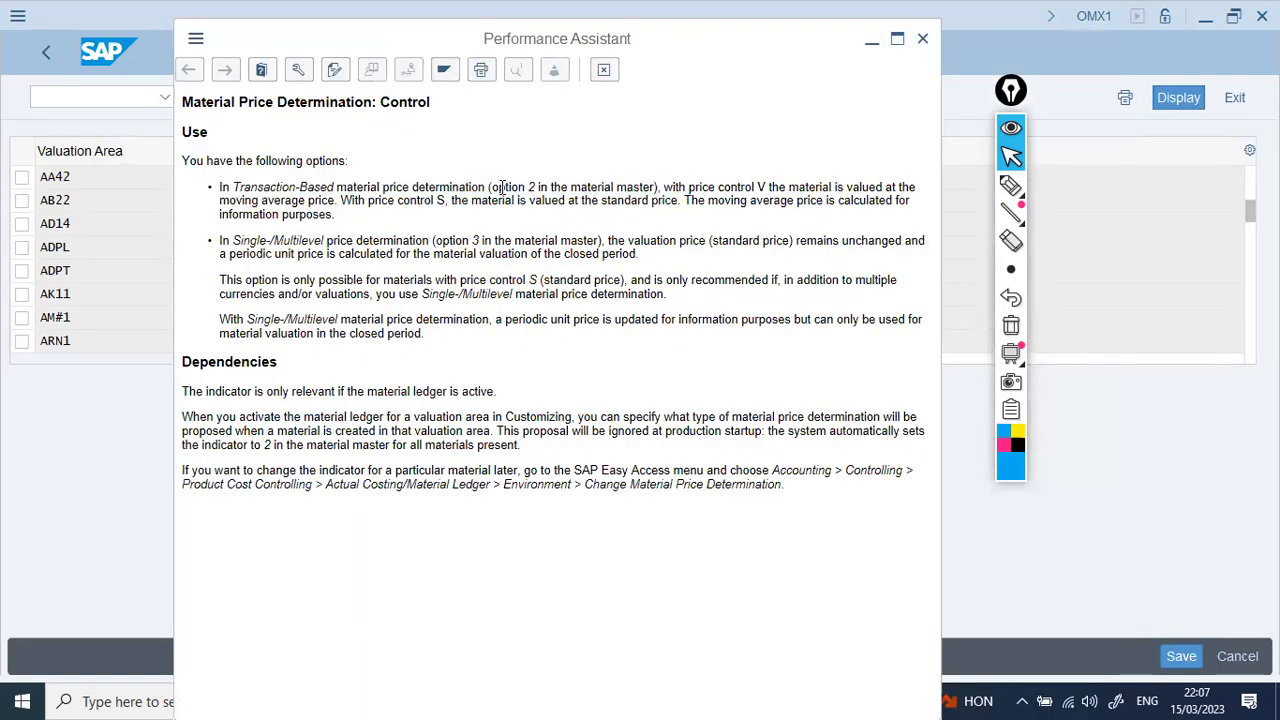
double_click(320, 202)
left_click(535, 210)
left_click_drag(442, 242, 355, 242)
left_click_drag(872, 236, 867, 242)
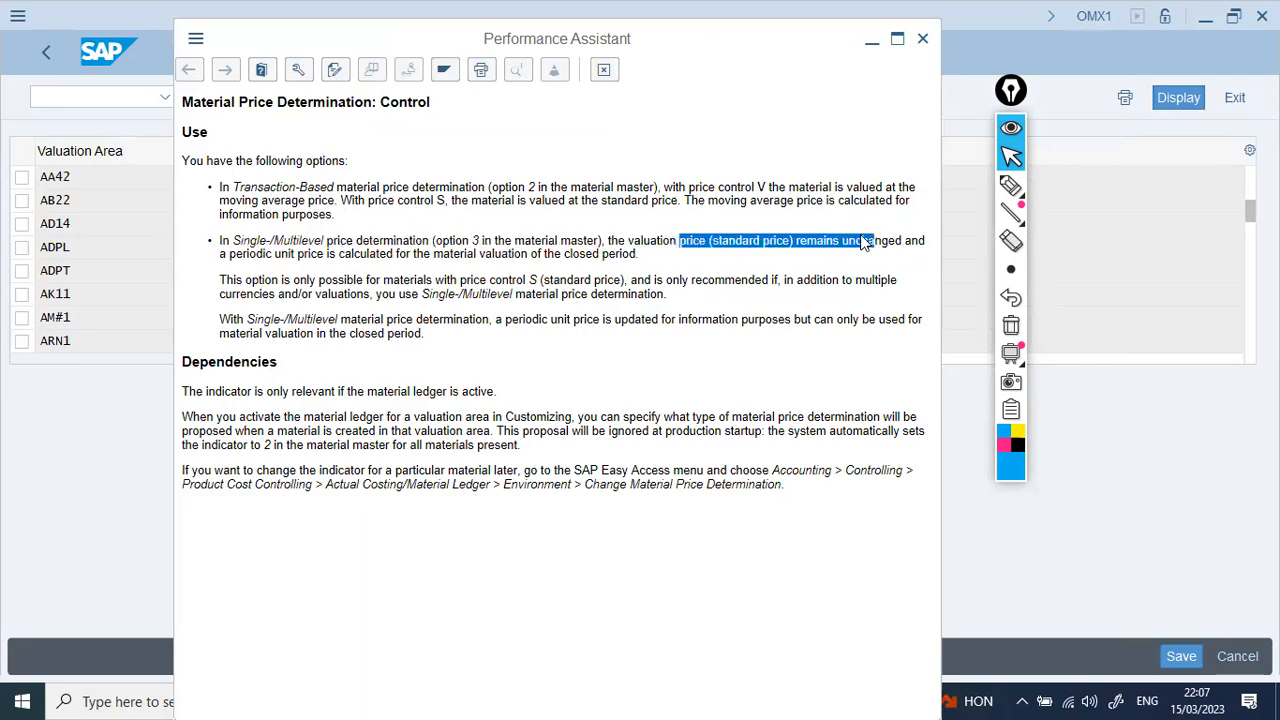
left_click(312, 269)
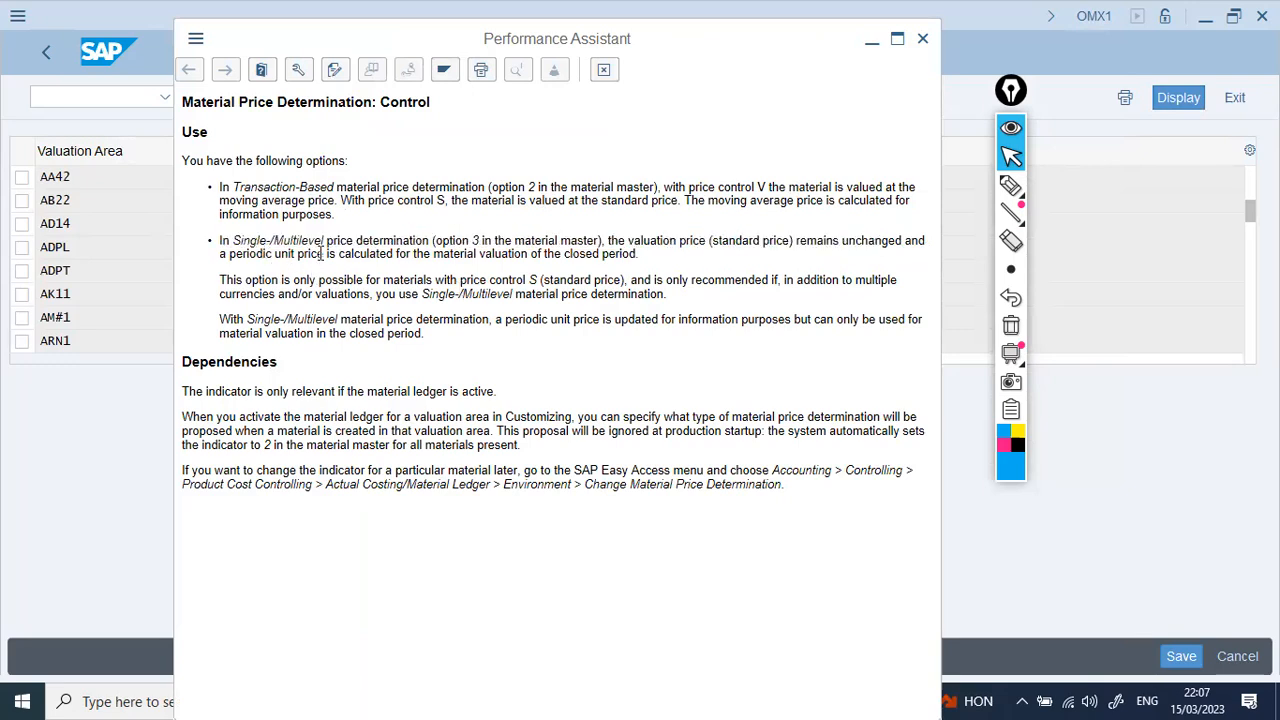
left_click_drag(230, 254, 396, 254)
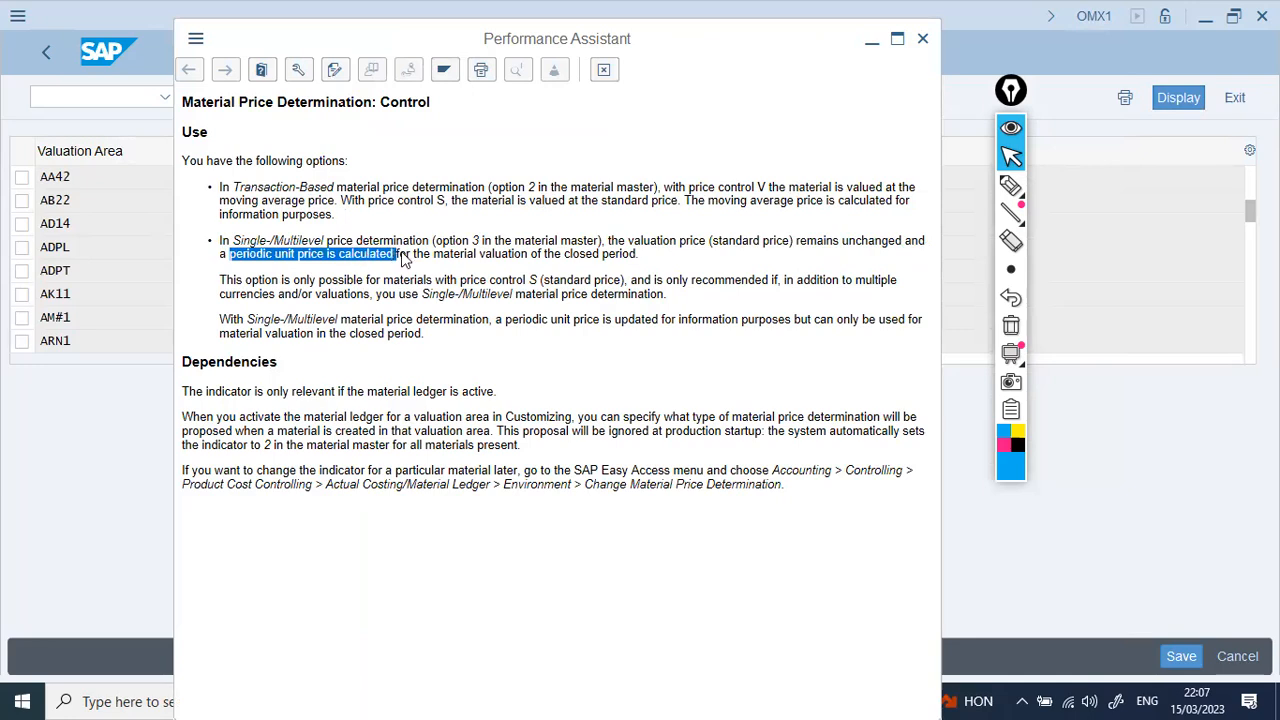
left_click(621, 247)
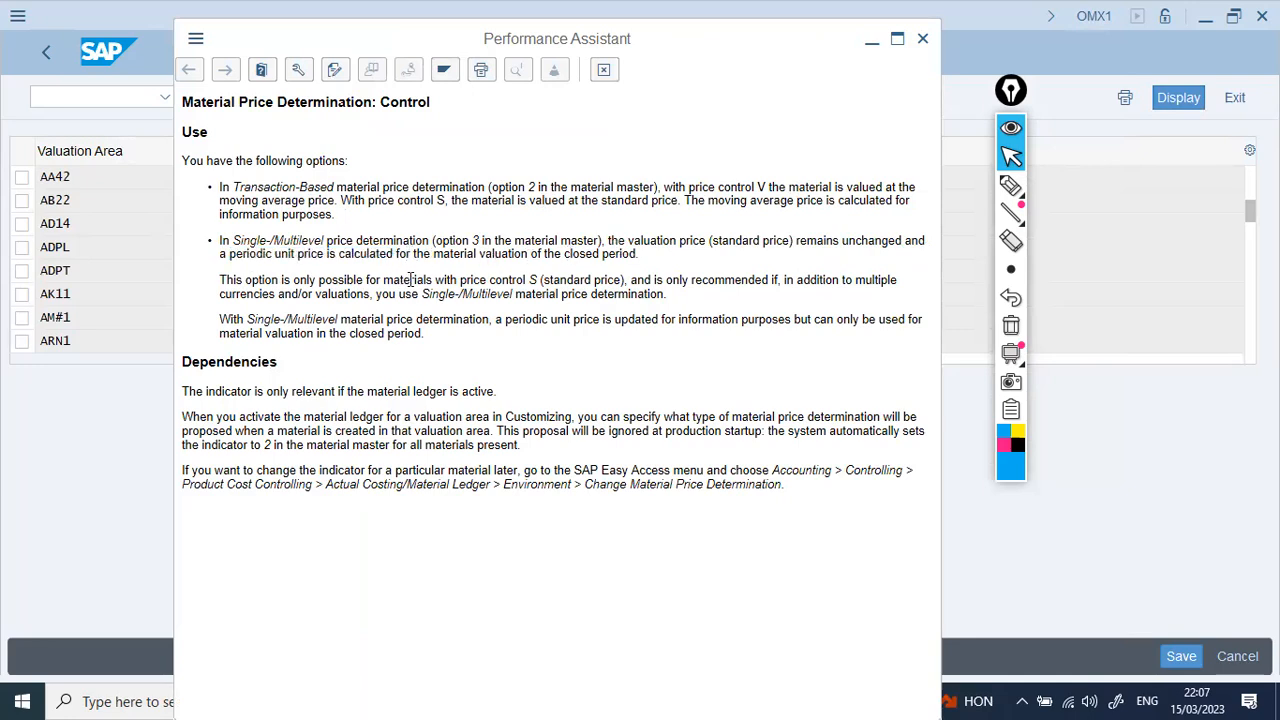
Step: Close the help, save the AA42 ML activation to a request, then open Check Material Ledger Settings
left_click_drag(400, 292, 600, 312)
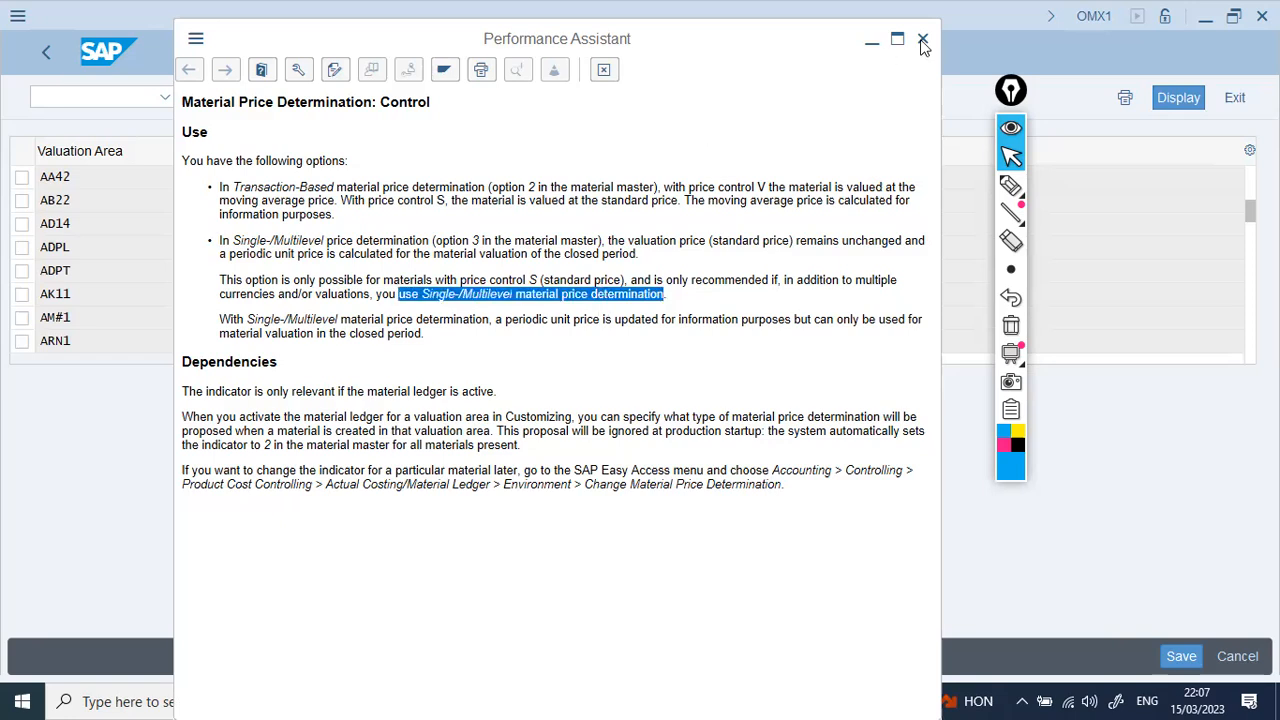
key("Escape")
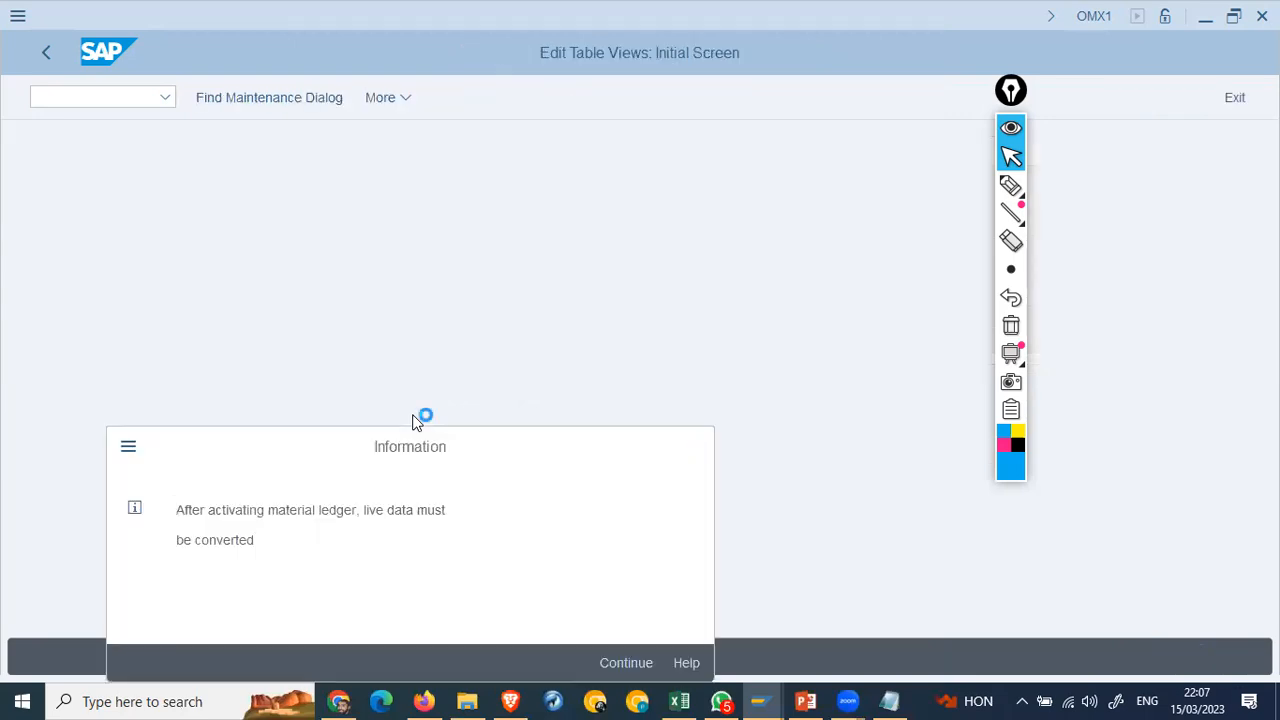
key("Return")
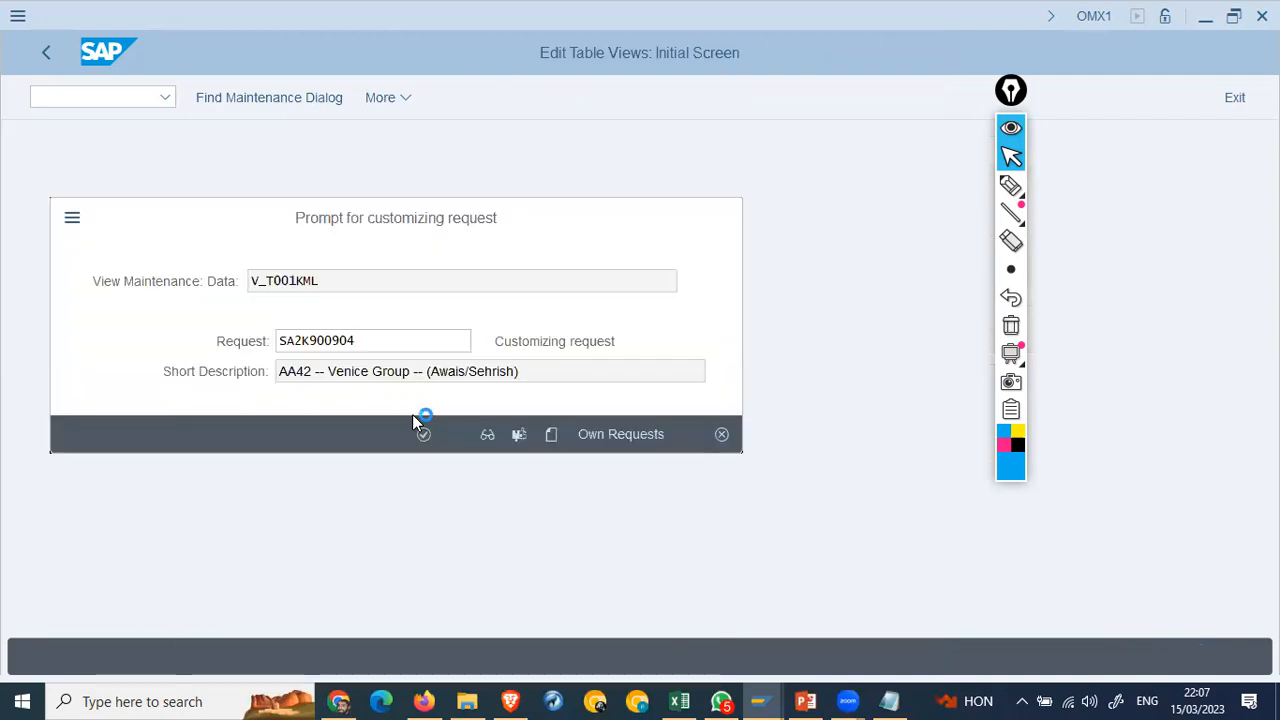
key("Return")
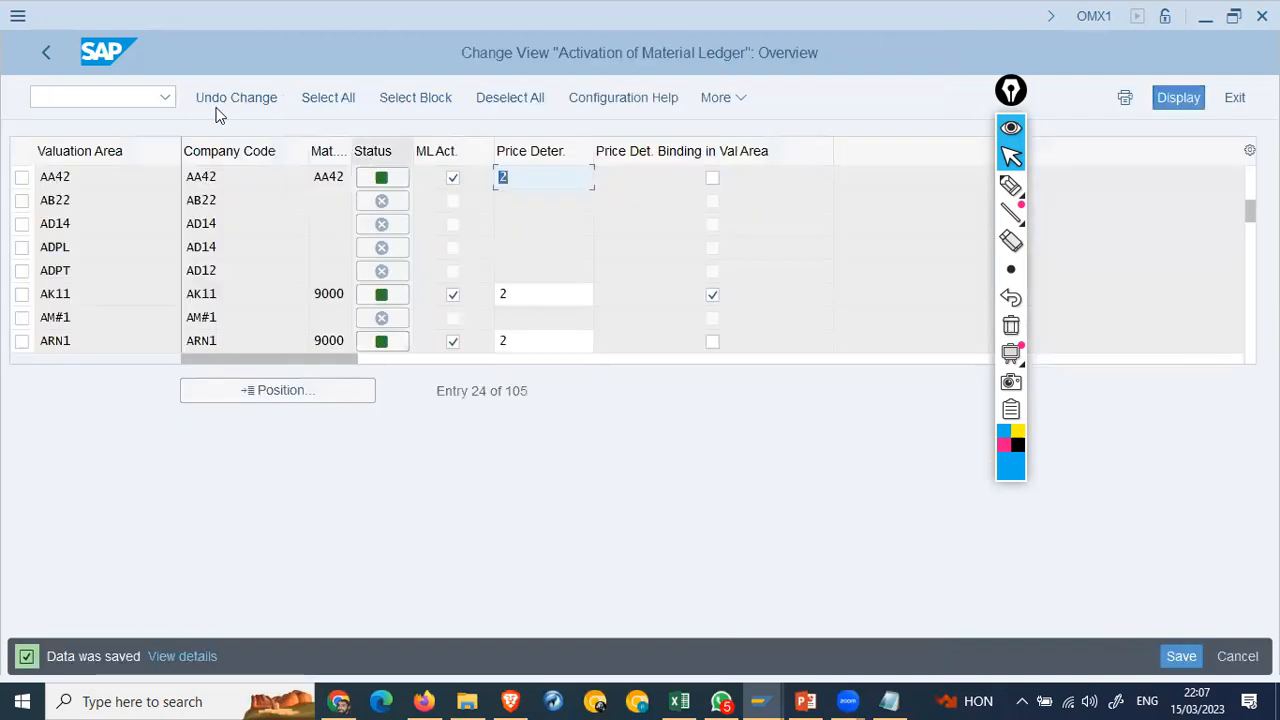
left_click(45, 52)
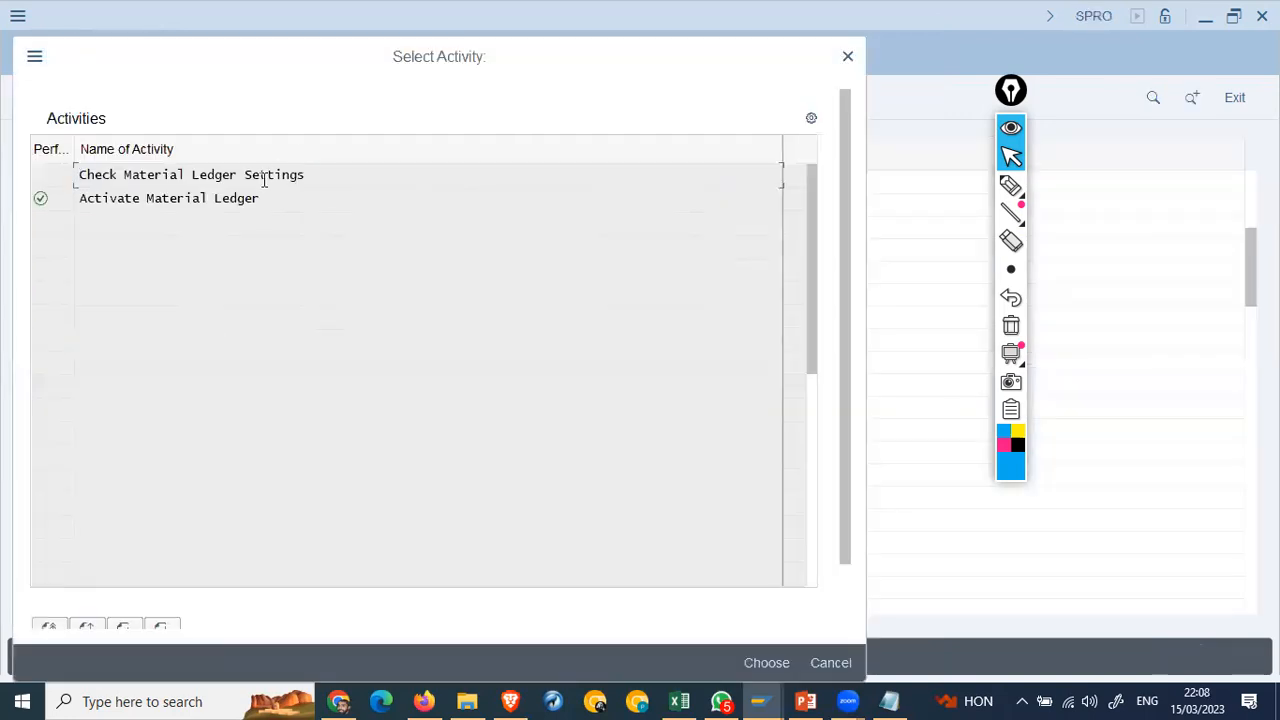
double_click(265, 176)
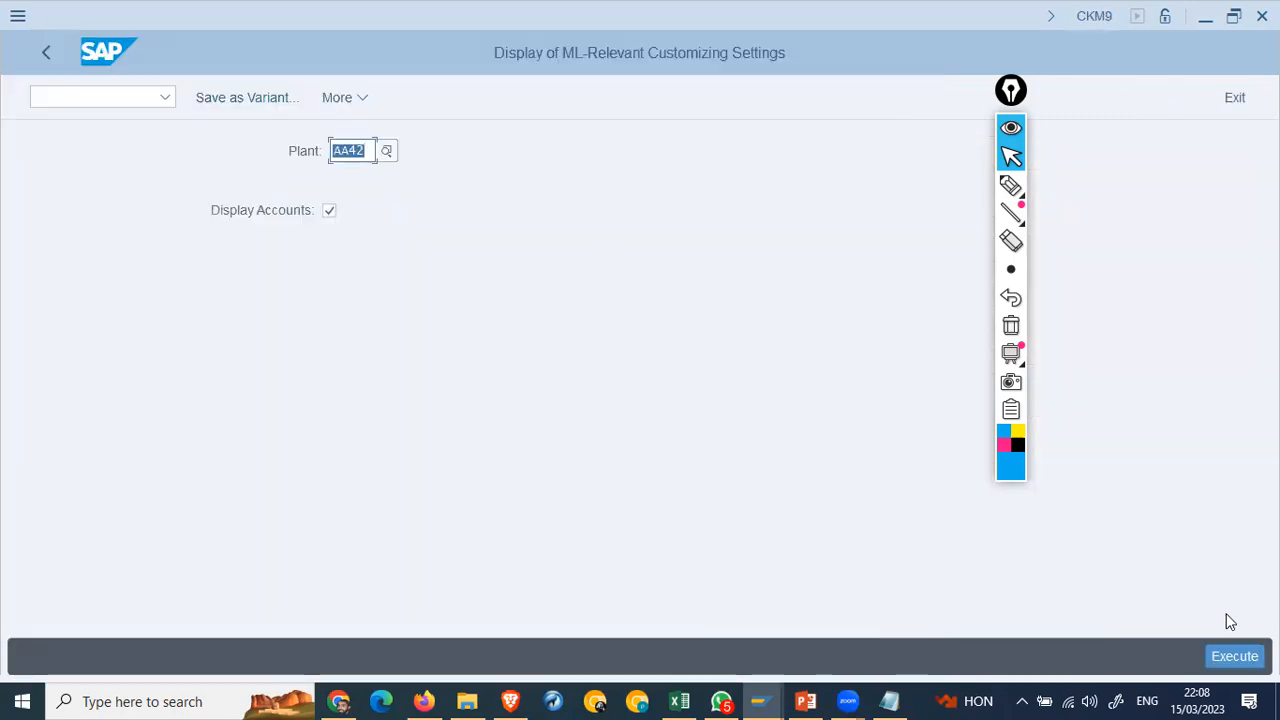
Step: Run the ML settings check for plant AA42 and review Material Ledger Active, price release and update structure
left_click(1238, 657)
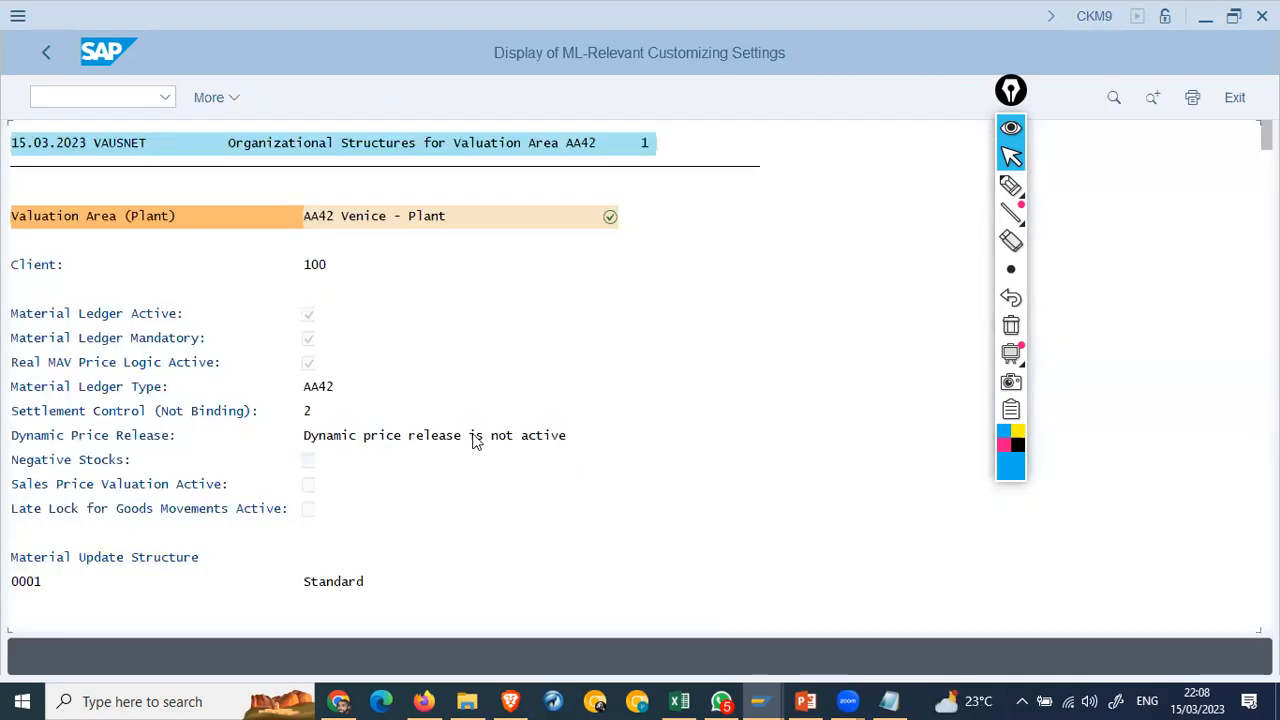
left_click(428, 443)
left_click(329, 582)
left_click(310, 316)
left_click(53, 53)
Step: Return to SPRO and run Ledger > Define Settings for Ledgers and Currency Types to list ledgers like 0L
key("F3")
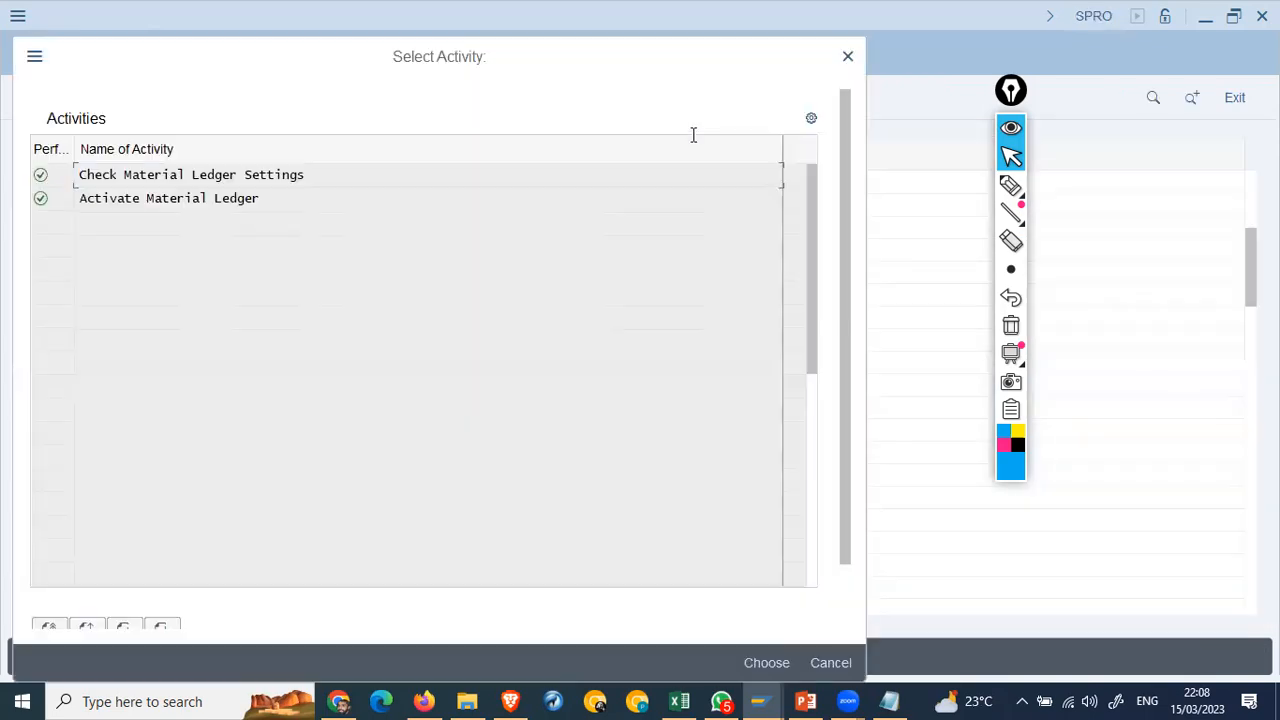
left_click(847, 56)
left_click(146, 318)
left_click(115, 250)
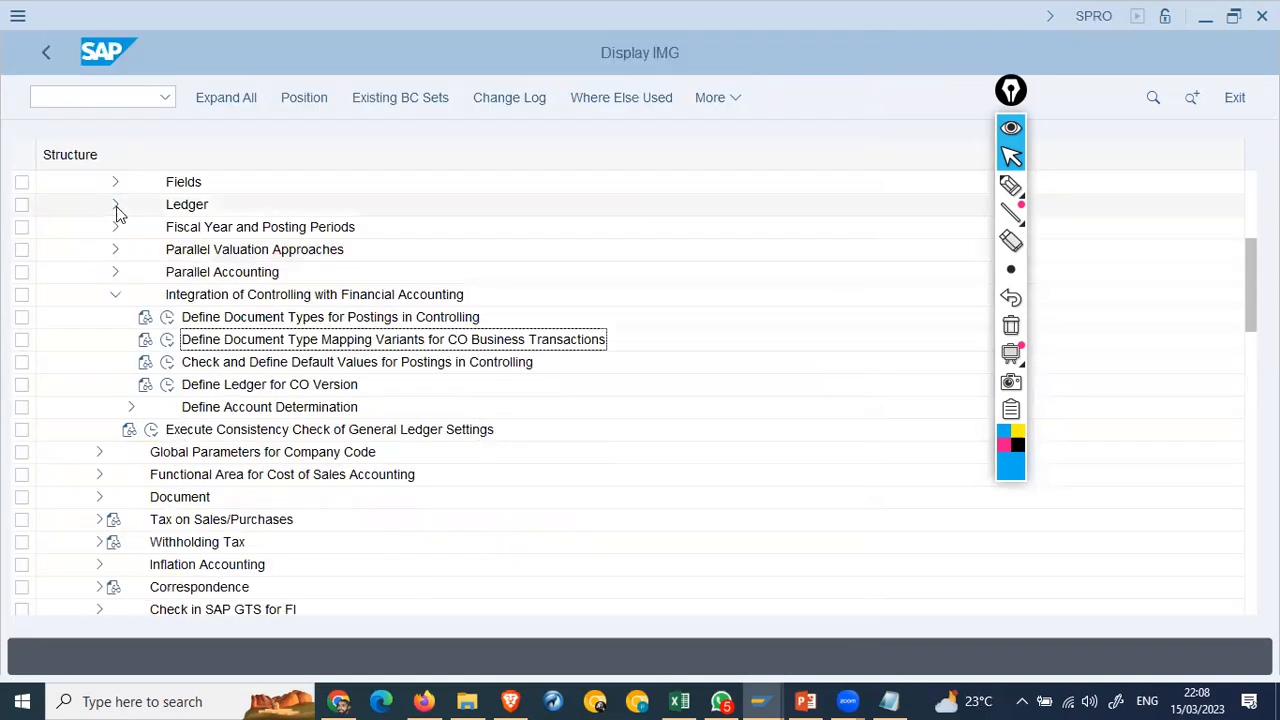
left_click(115, 205)
left_click(176, 228)
left_click(168, 227)
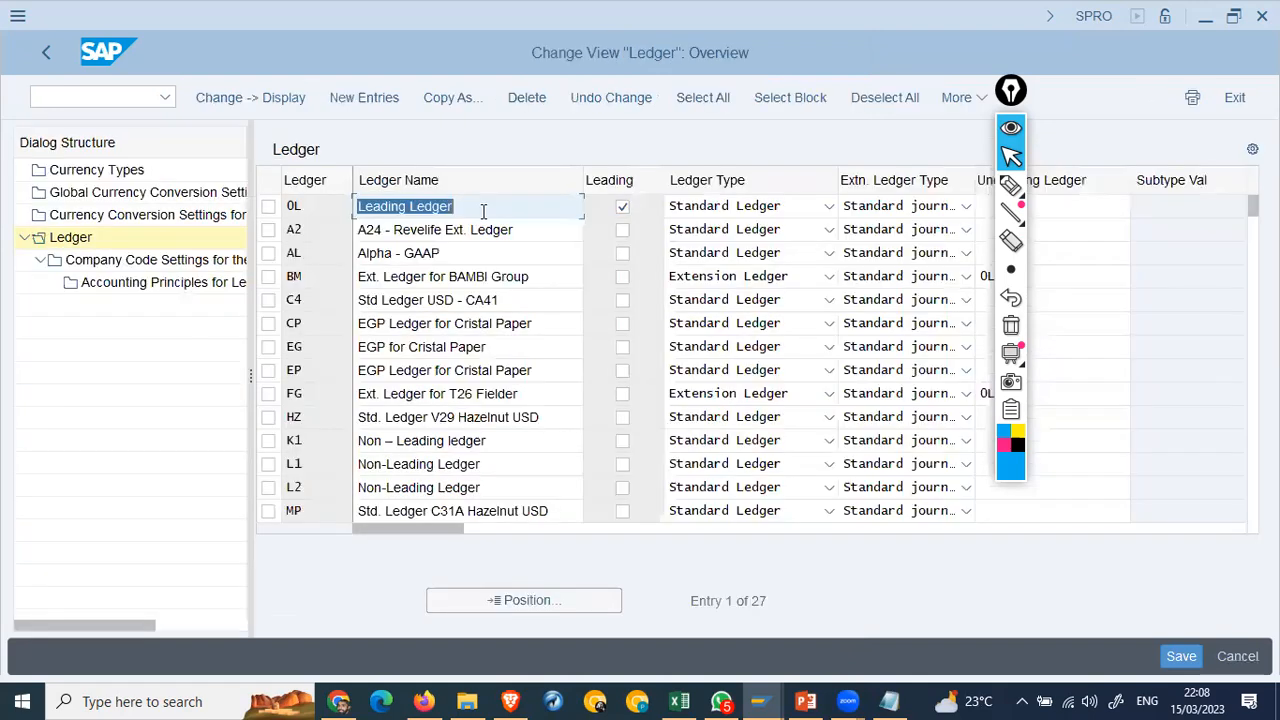
left_click(484, 211)
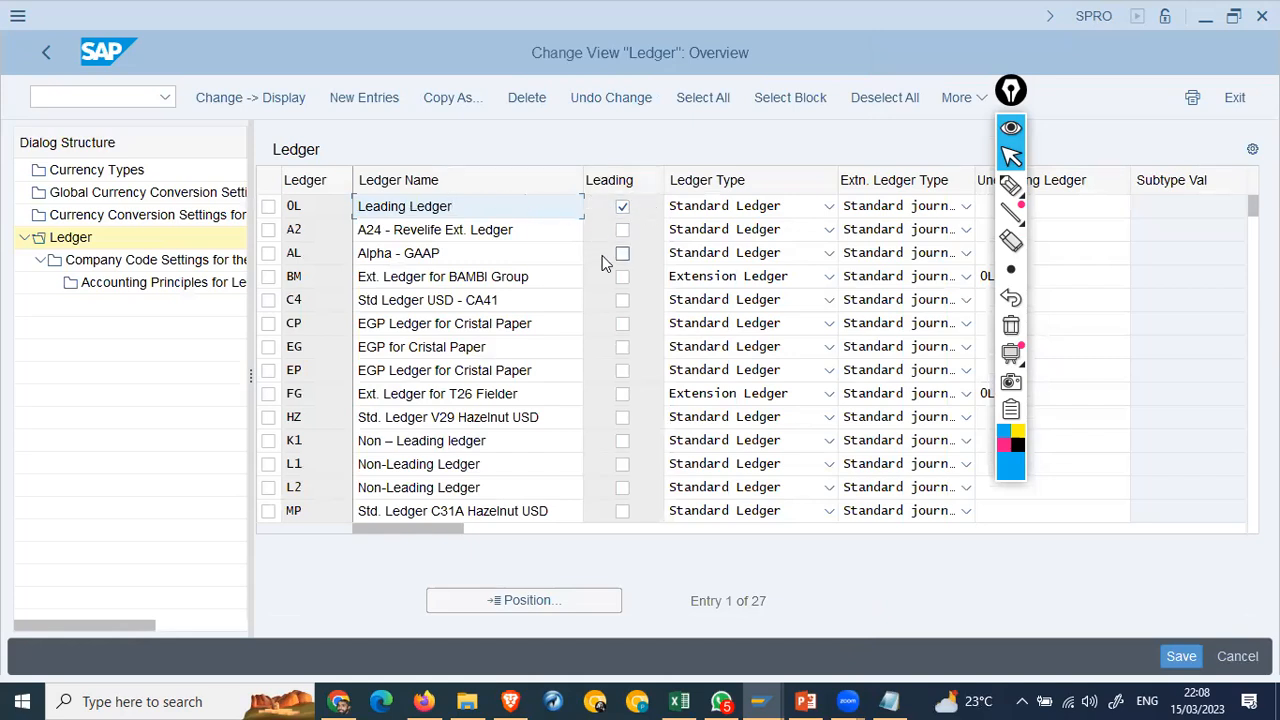
left_click(782, 234)
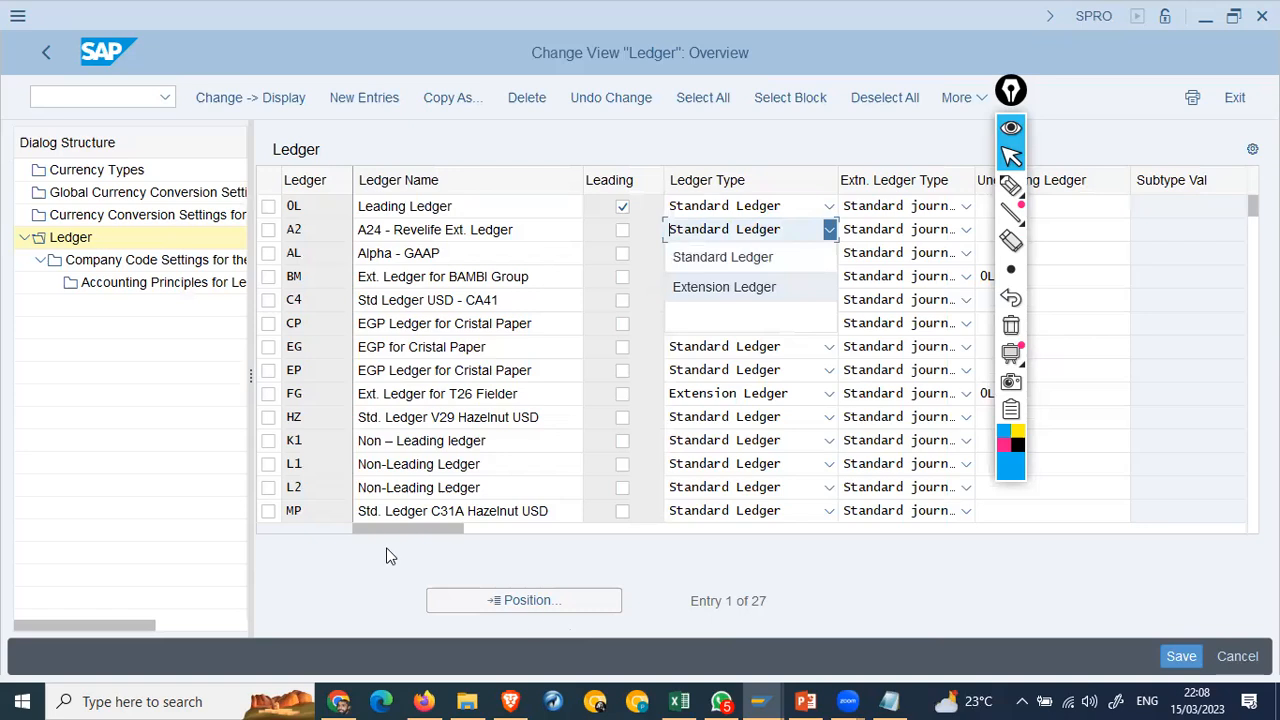
left_click(736, 206)
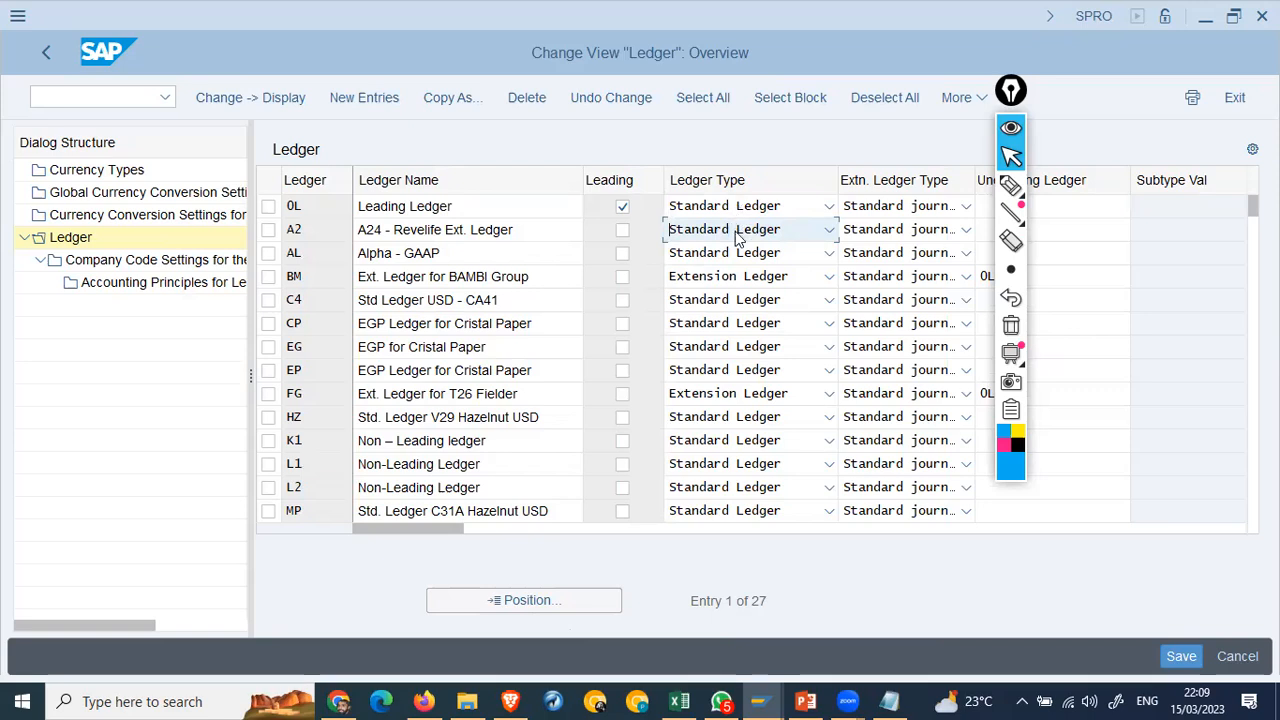
left_click(740, 232)
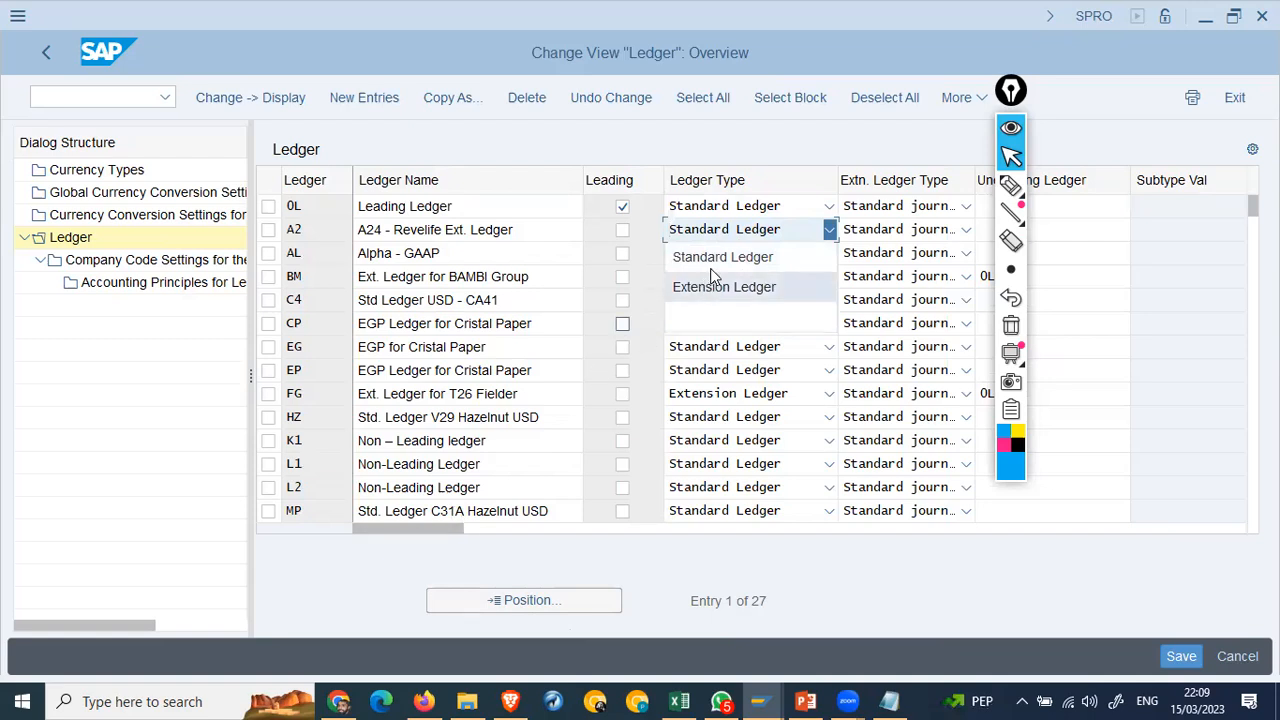
left_click(711, 266)
left_click_drag(425, 537, 916, 571)
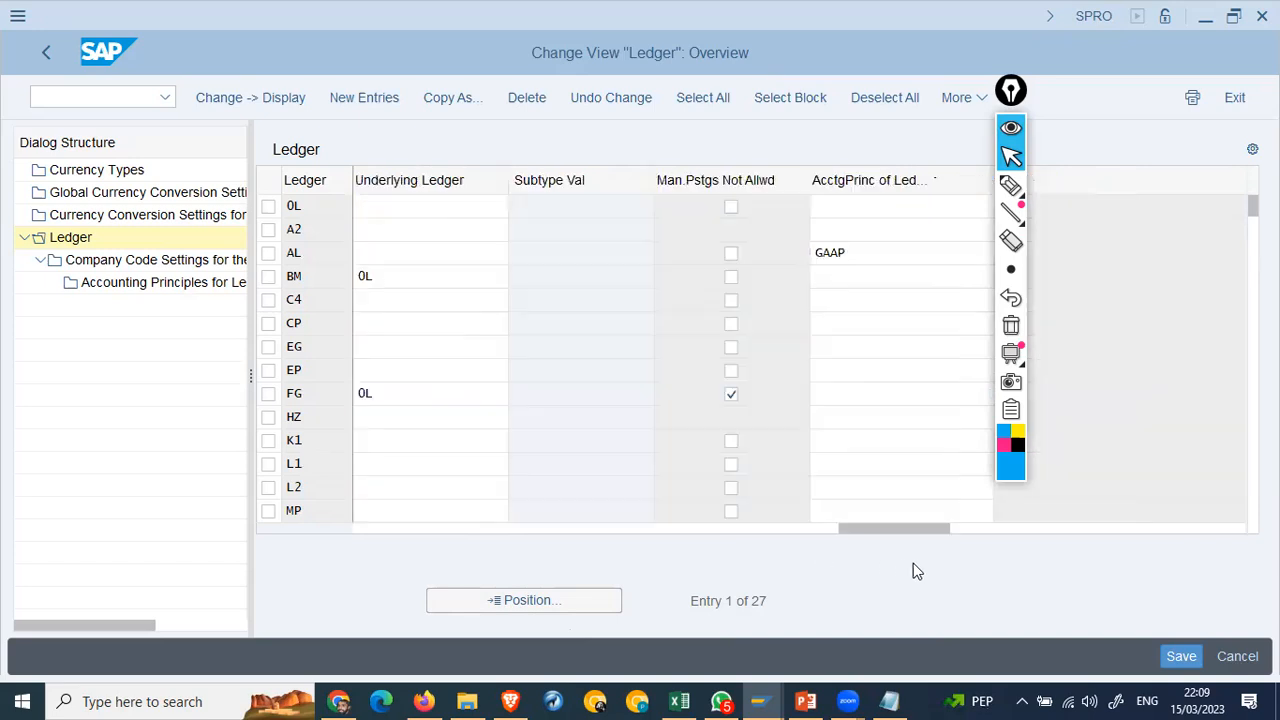
left_click(860, 254)
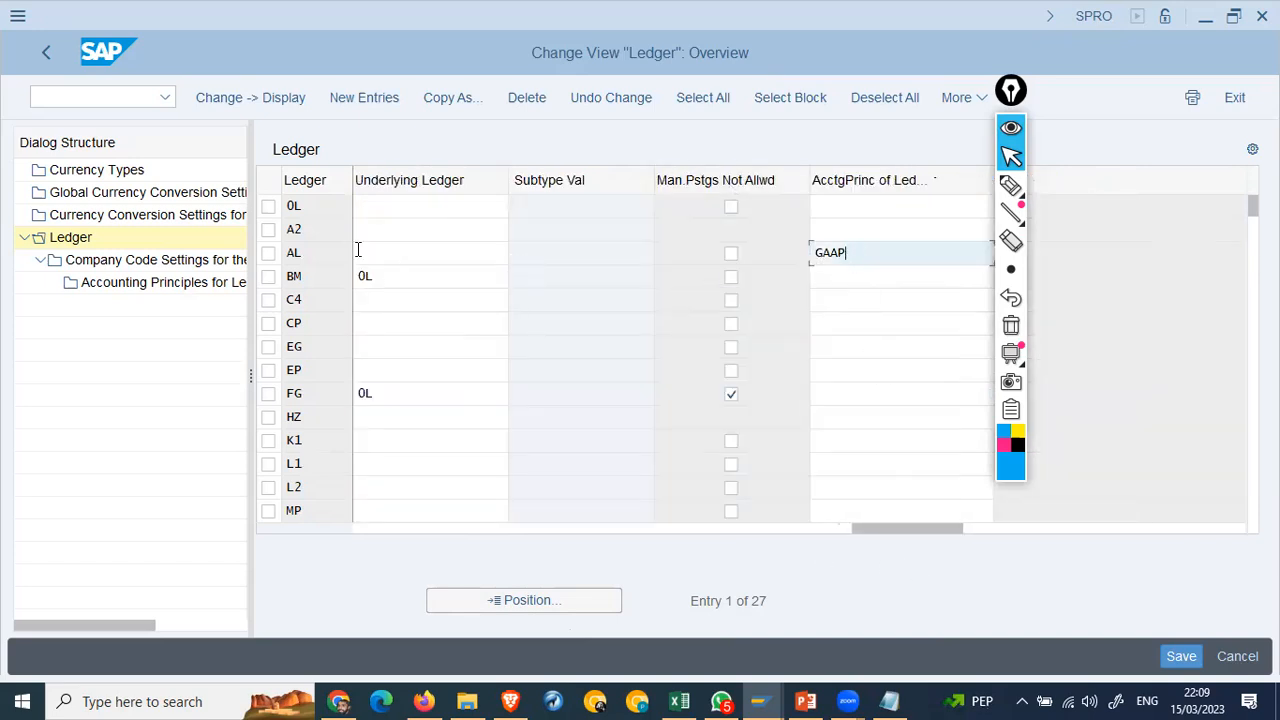
left_click(403, 267)
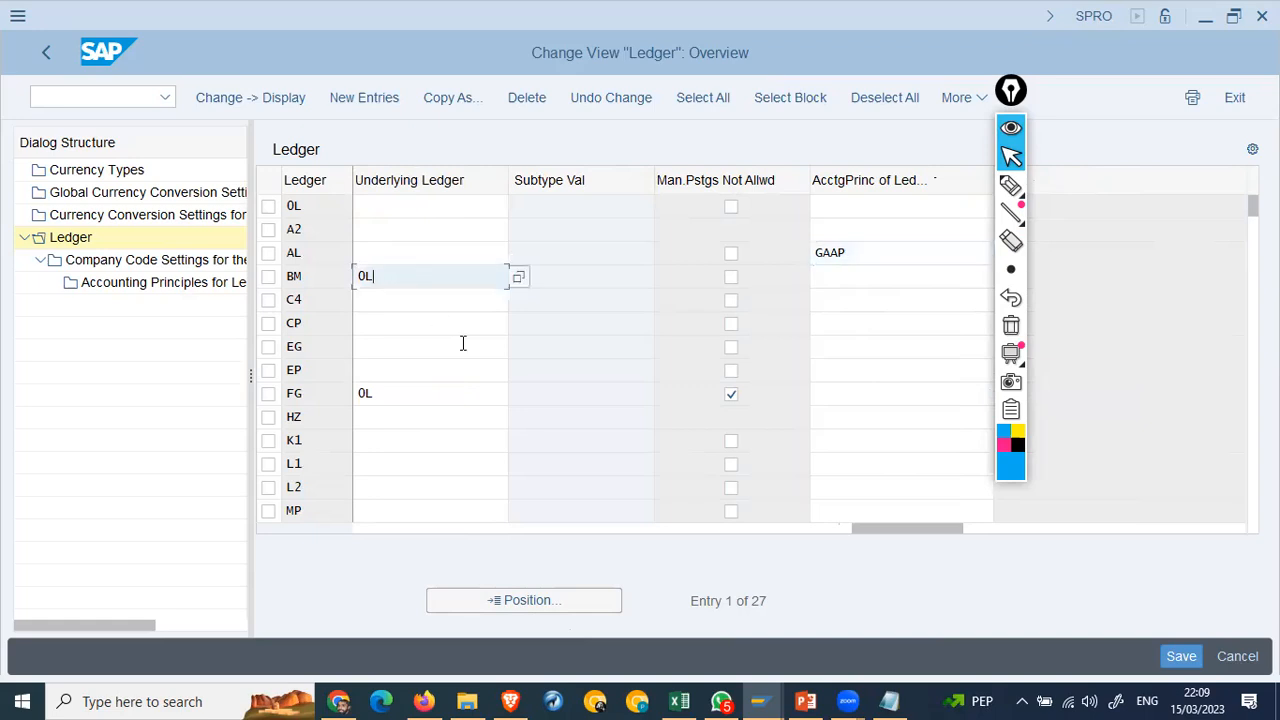
left_click(380, 533)
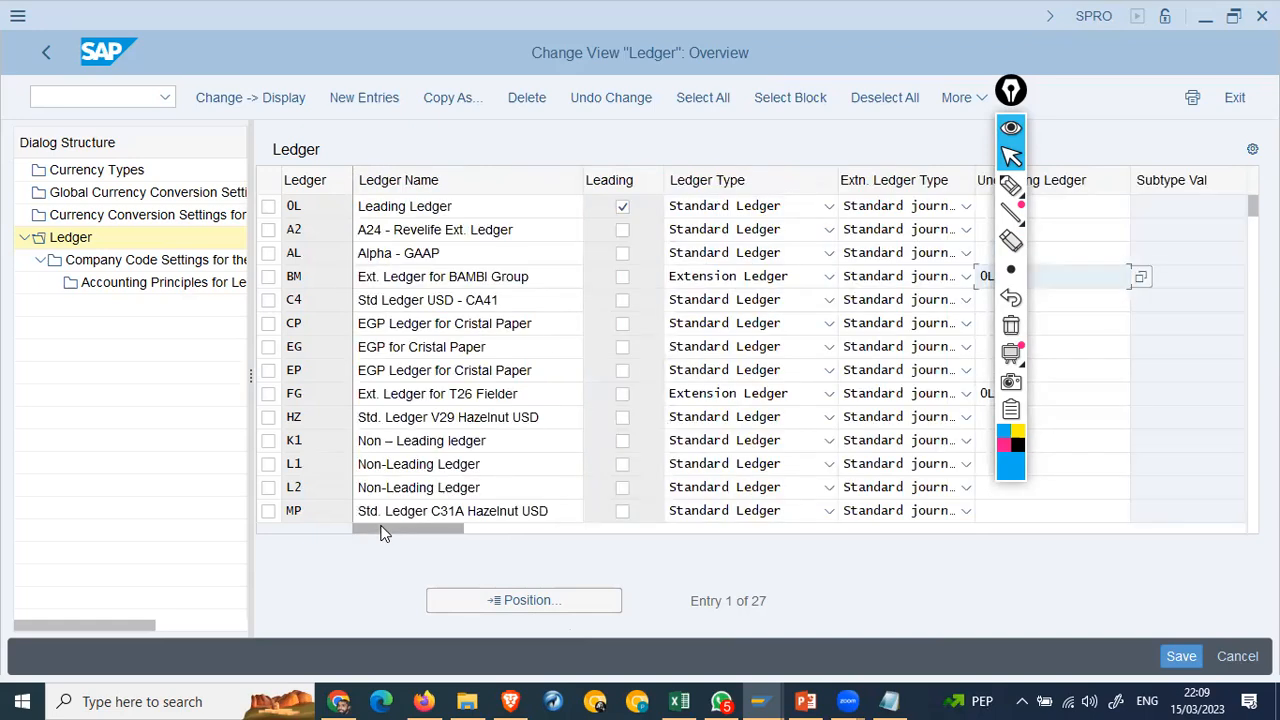
left_click(489, 208)
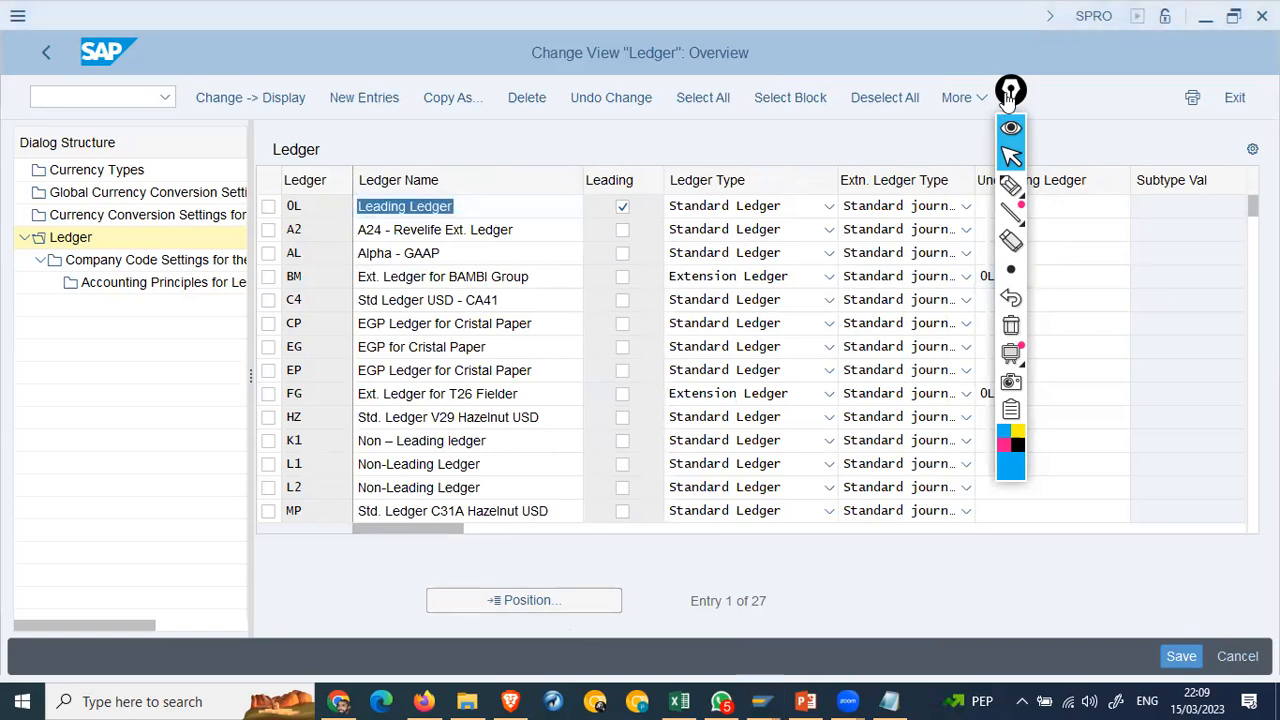
Step: Quit the Epic Pen screen annotation tool from the system tray
left_click(1021, 701)
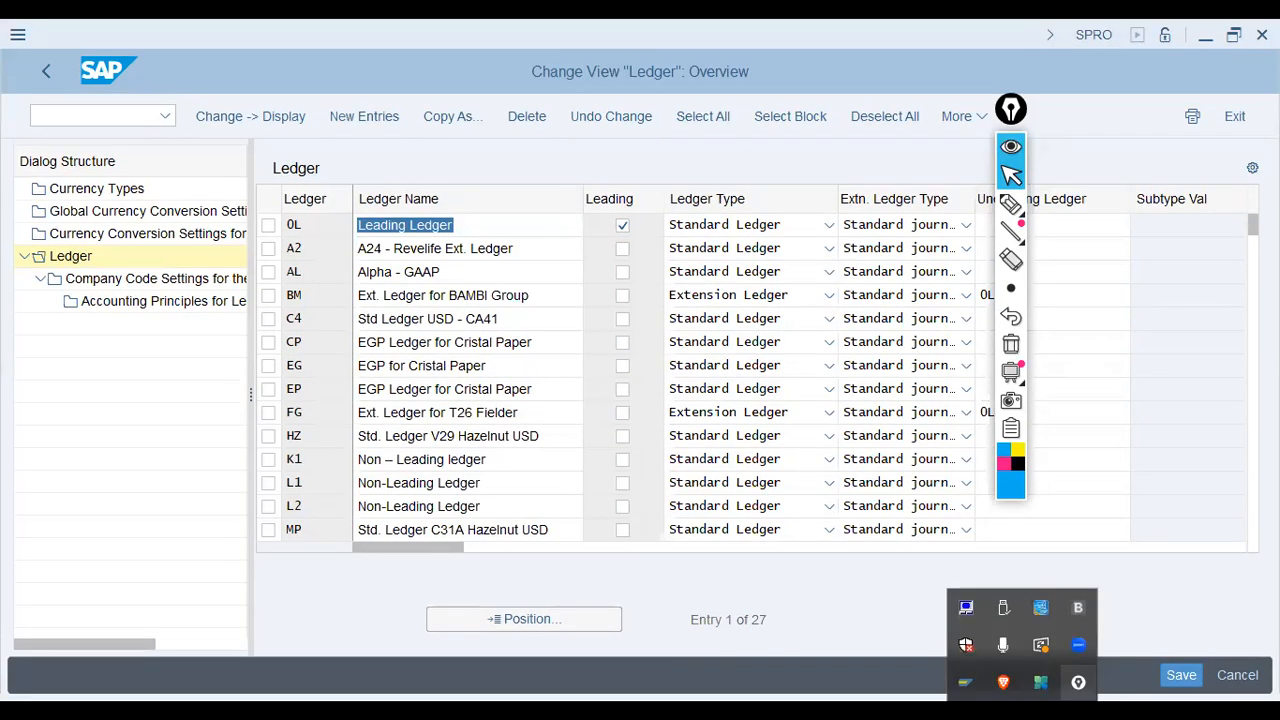
right_click(1078, 682)
left_click(1131, 667)
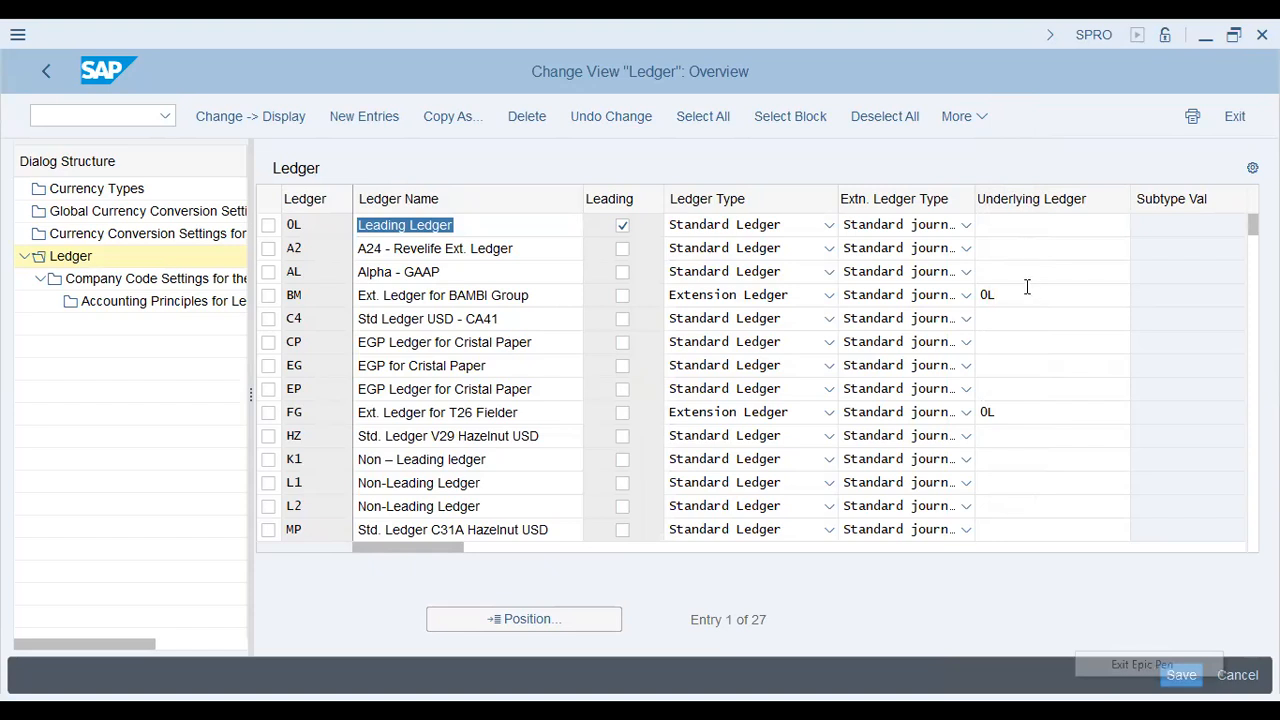
Step: Review ledger names 0L, A2 and BM and BM's underlying ledger 0L
left_click(1027, 287)
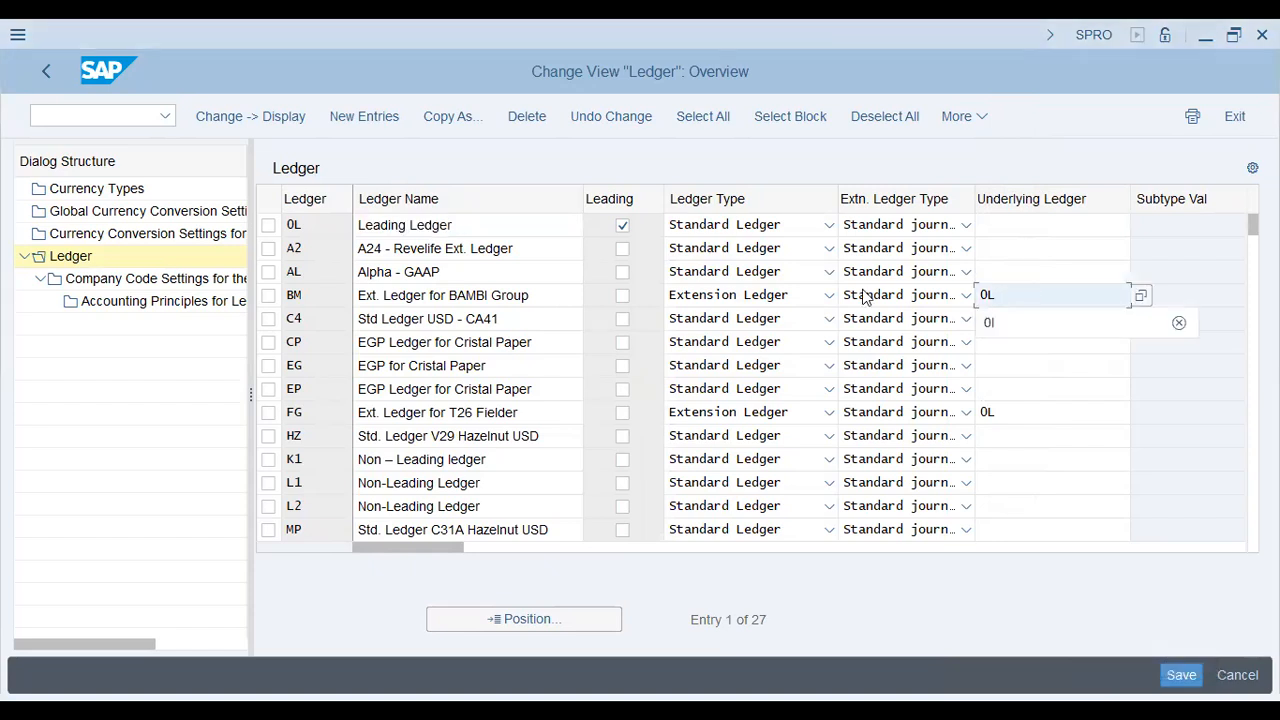
left_click(1005, 297)
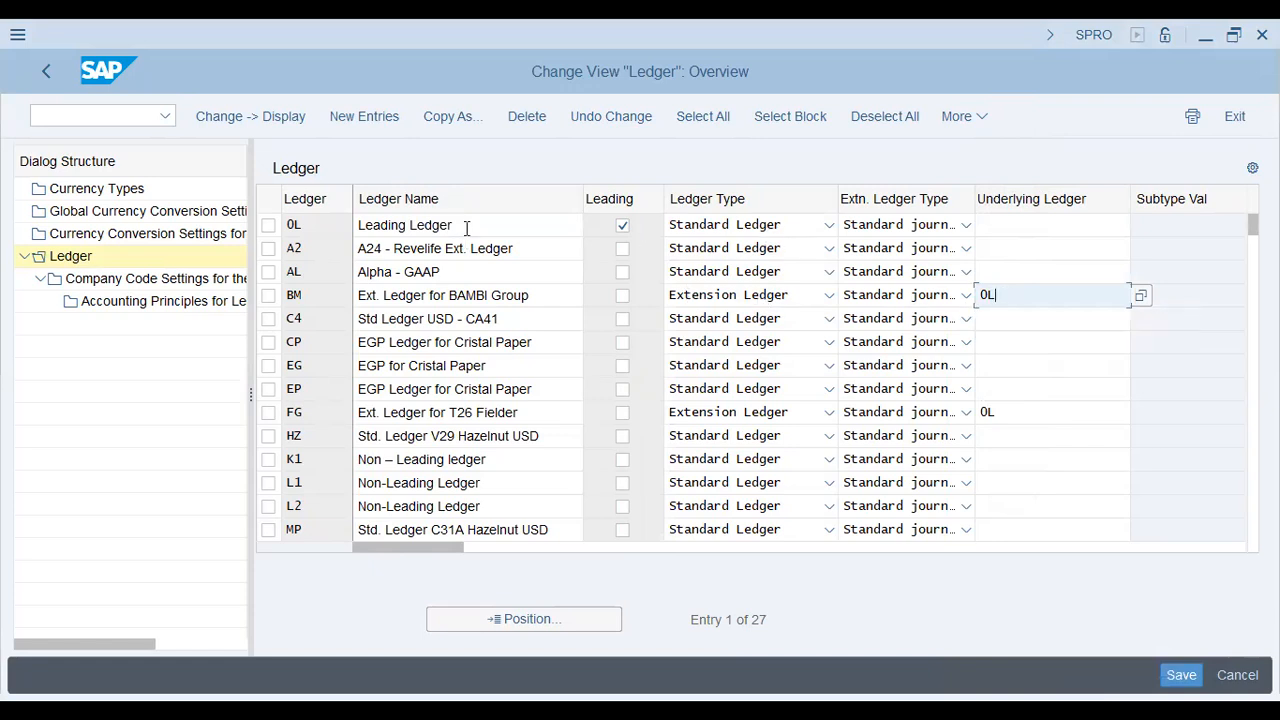
left_click_drag(466, 228, 323, 232)
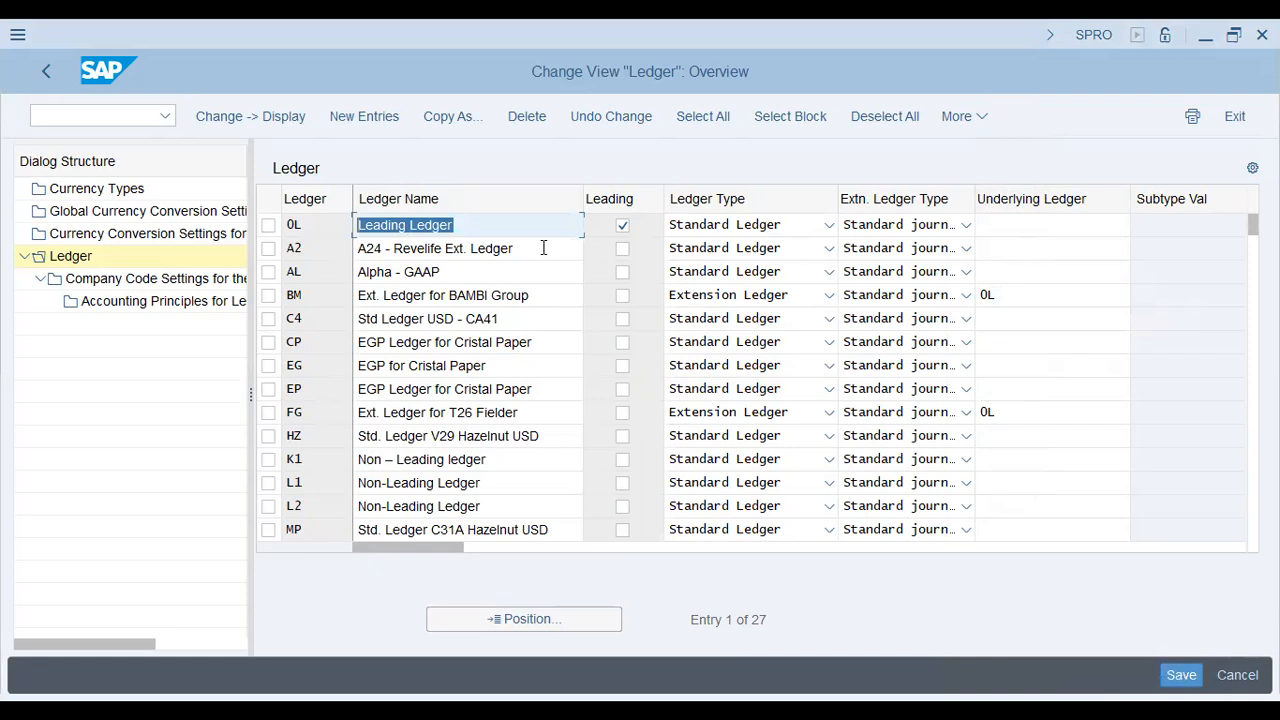
left_click_drag(539, 248, 342, 248)
left_click_drag(548, 296, 350, 295)
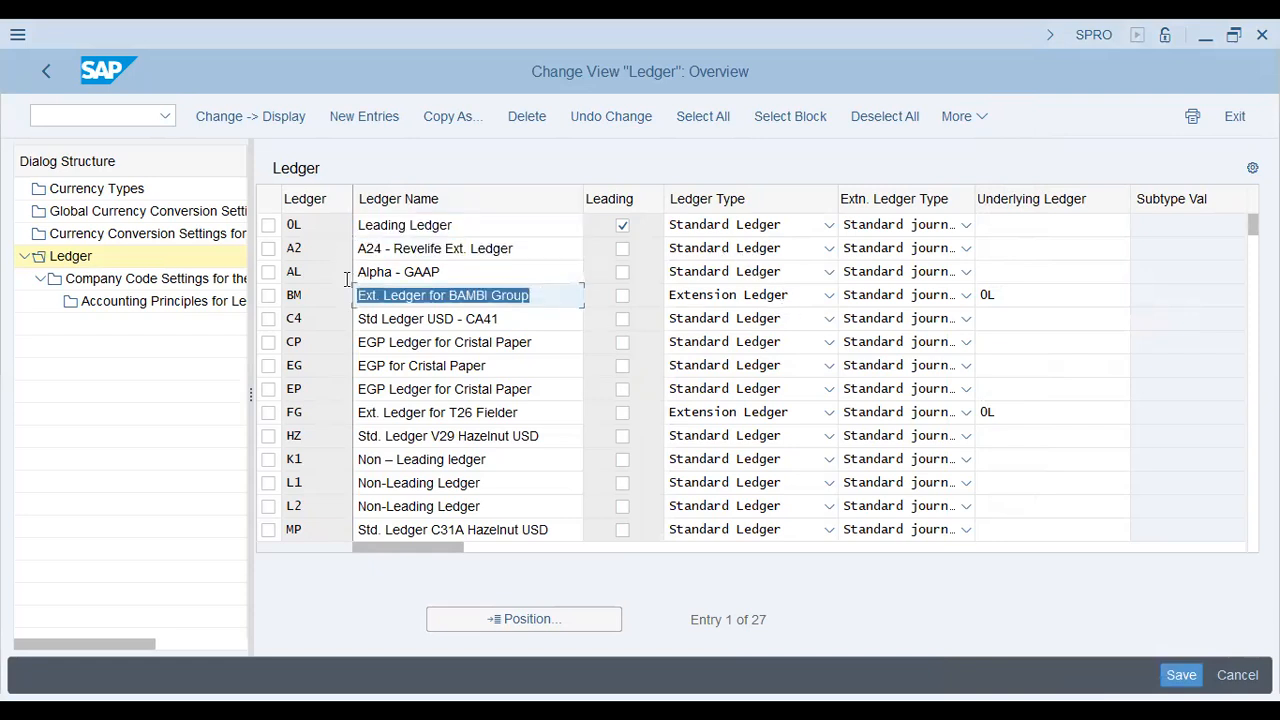
left_click(557, 298)
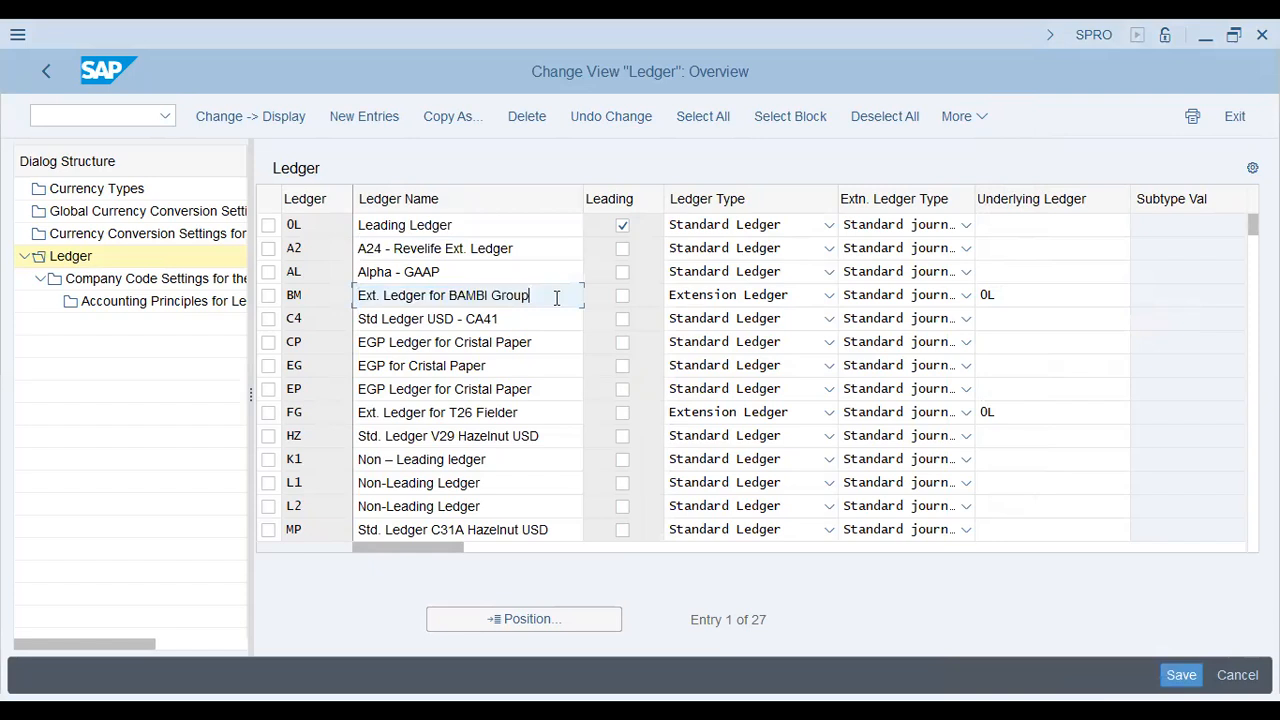
double_click(1014, 292)
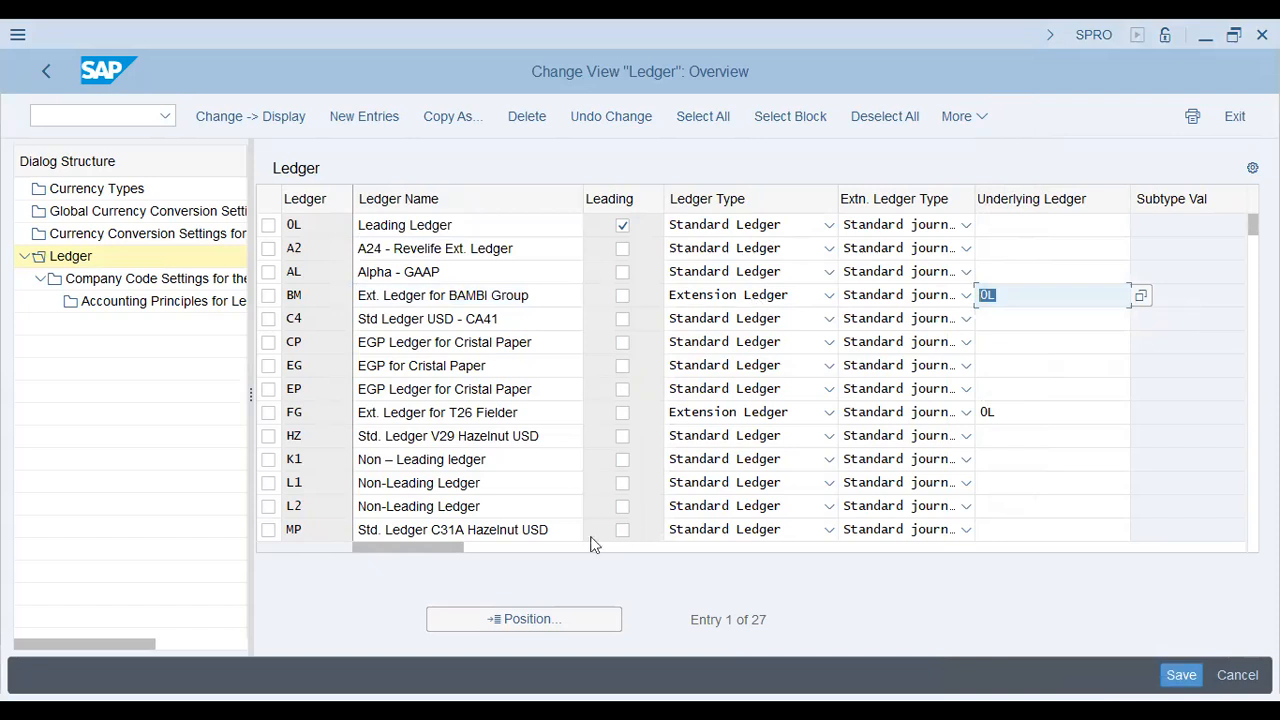
Step: Select ledger 0L and open its Company Code Settings for the Ledger
left_click_drag(443, 548, 819, 592)
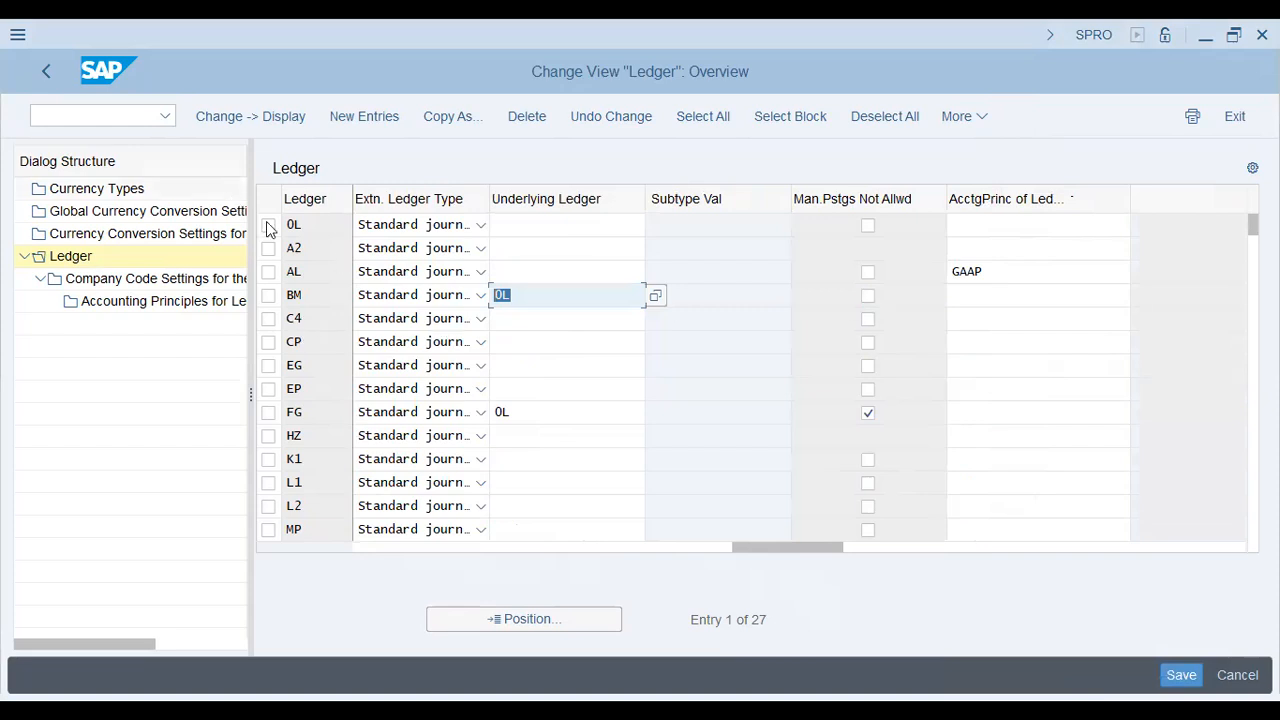
left_click(152, 272)
left_click(268, 229)
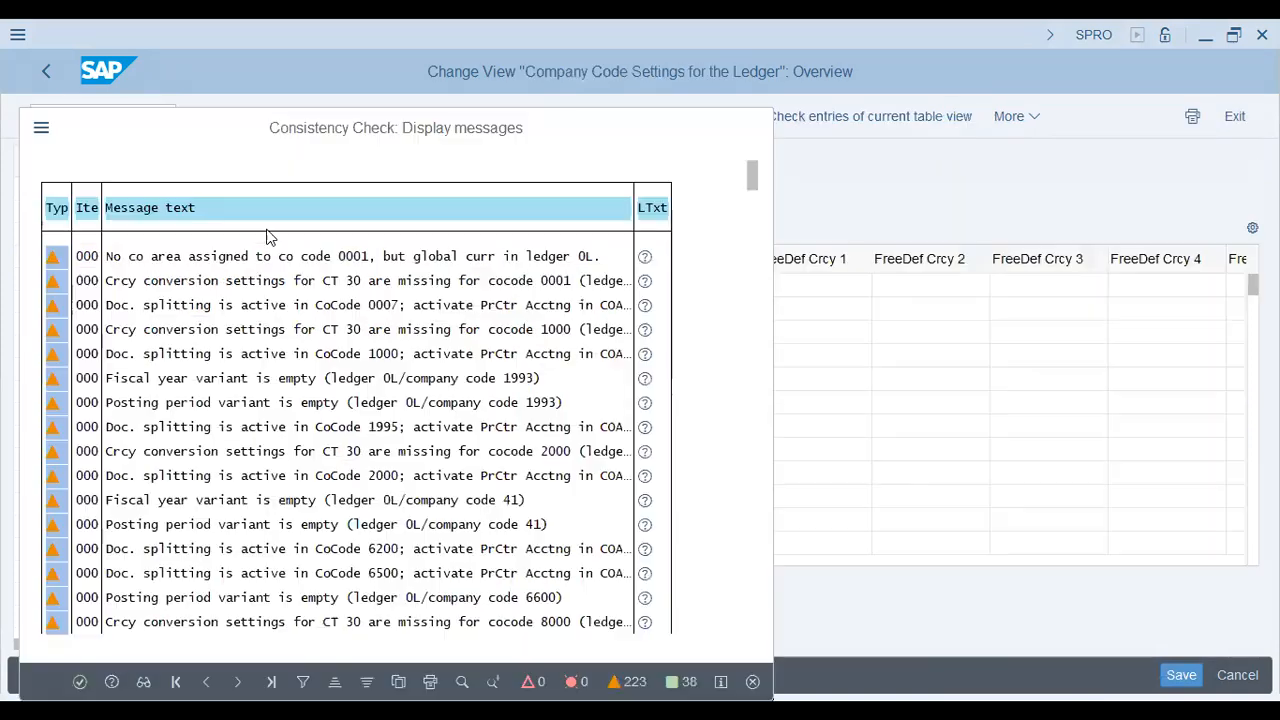
Step: Dismiss the consistency check messages and position the company code list on AA42
key("Return")
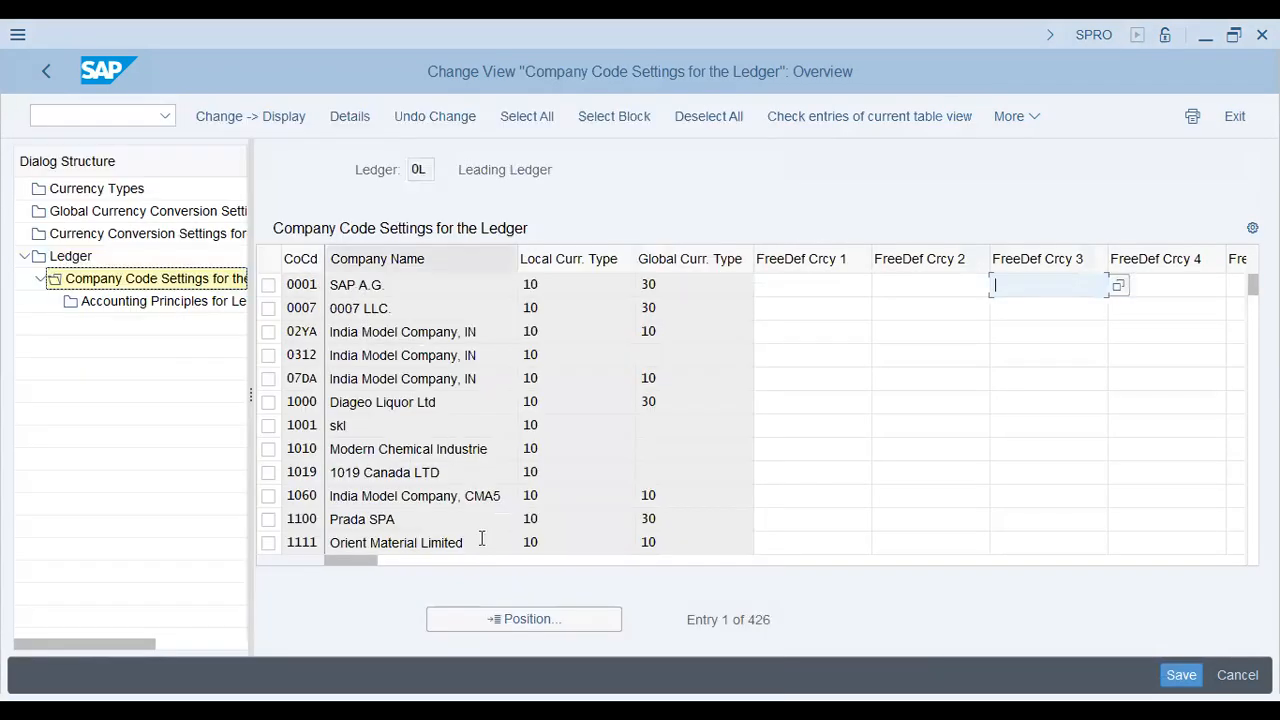
left_click(497, 620)
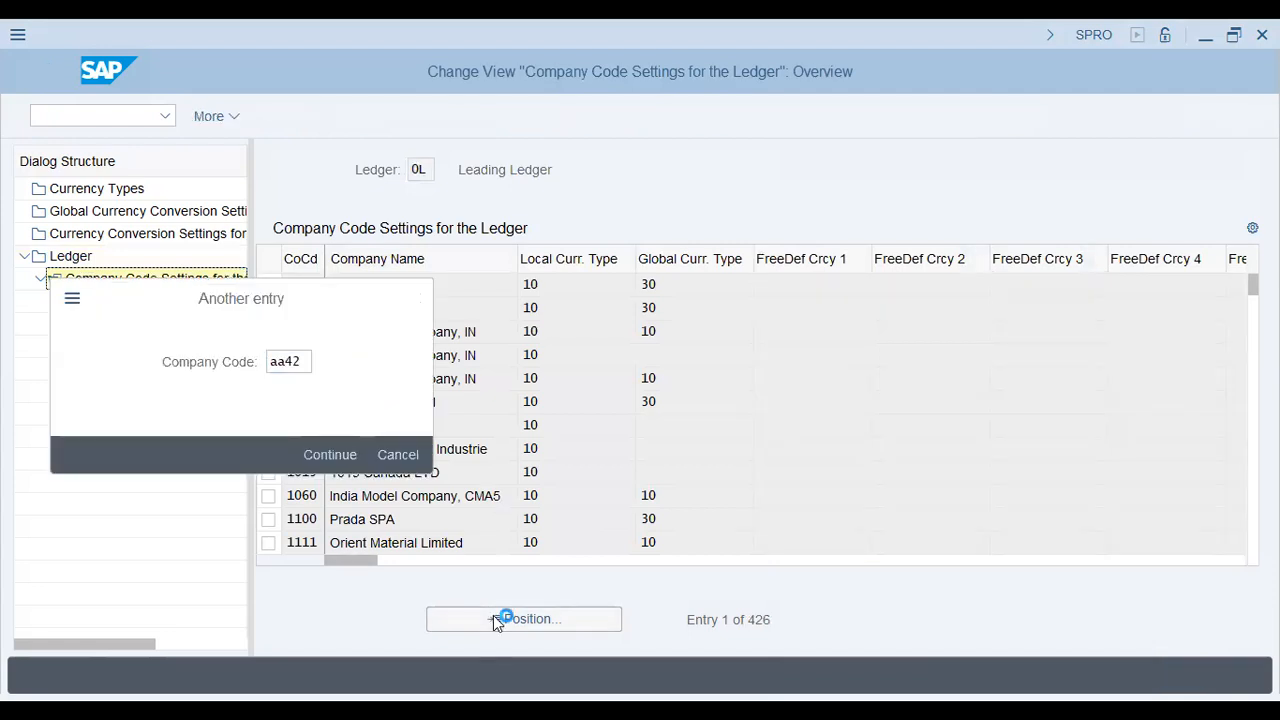
key("Return")
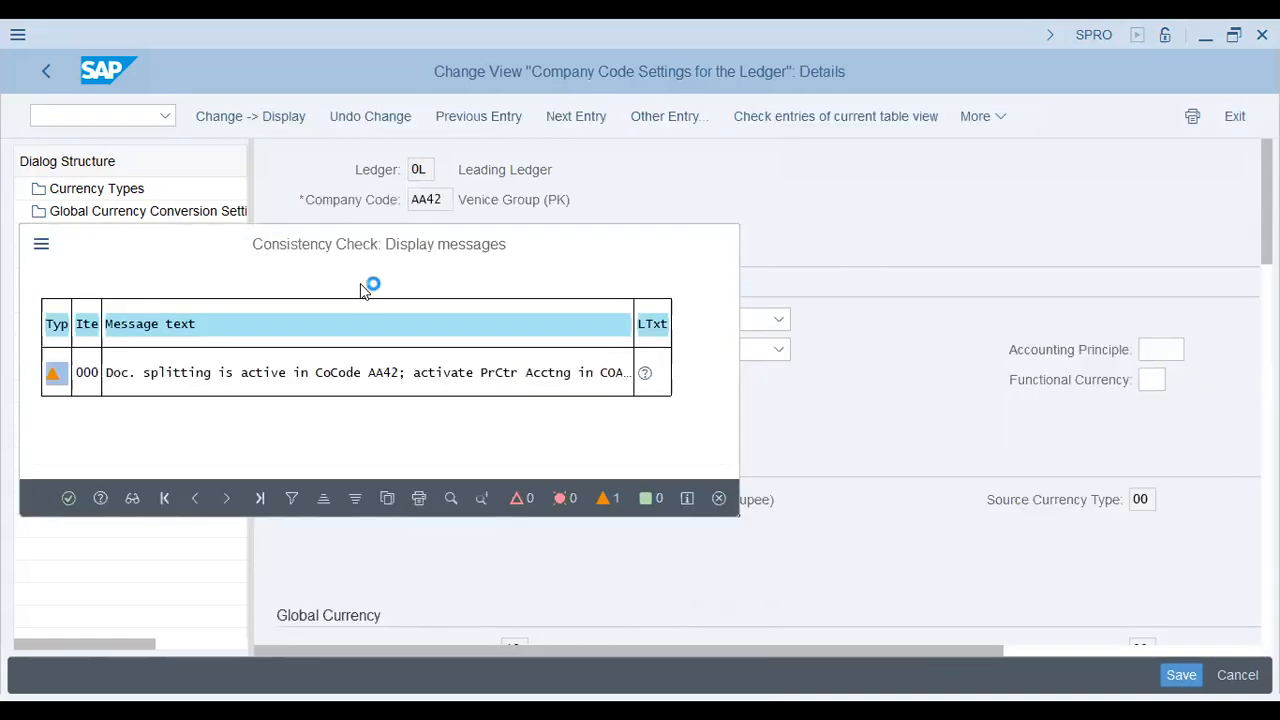
key("Return")
Step: Enable parallel accounting using G/L accounts with accounting principle GAAP and functional currency 10
left_click(441, 409)
left_click(1170, 350)
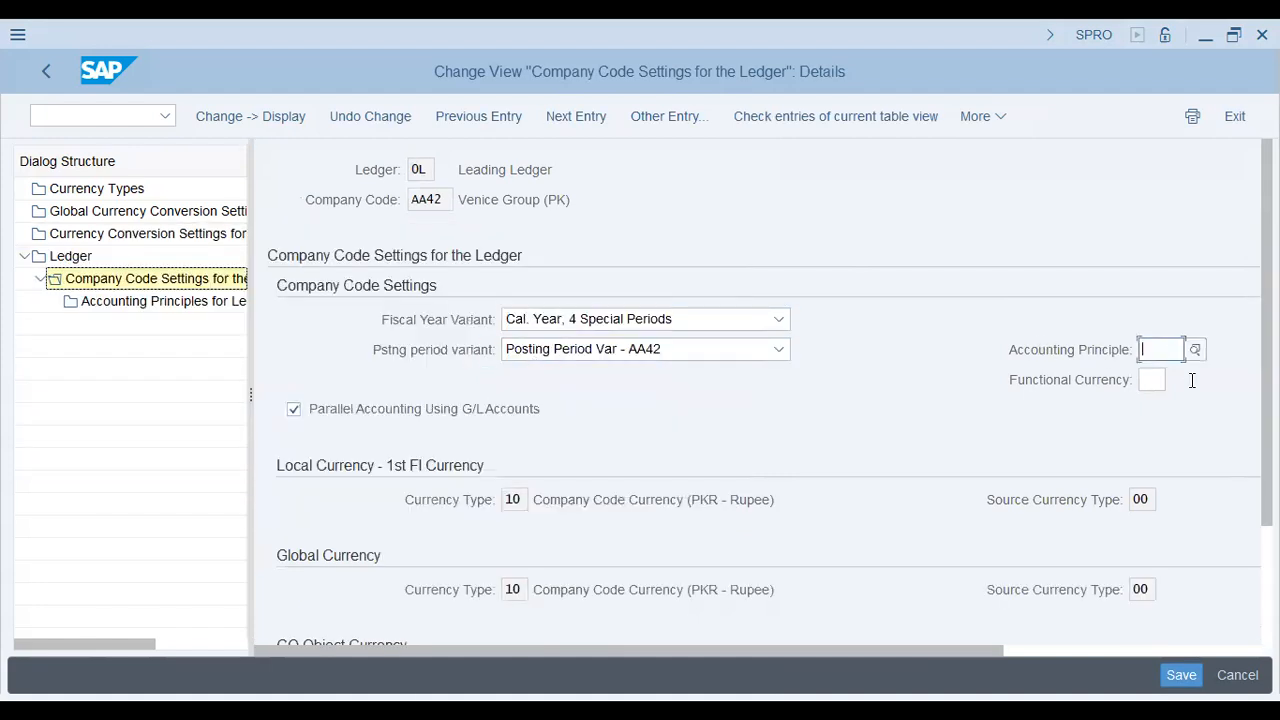
type("gaap")
key("Tab")
type("10")
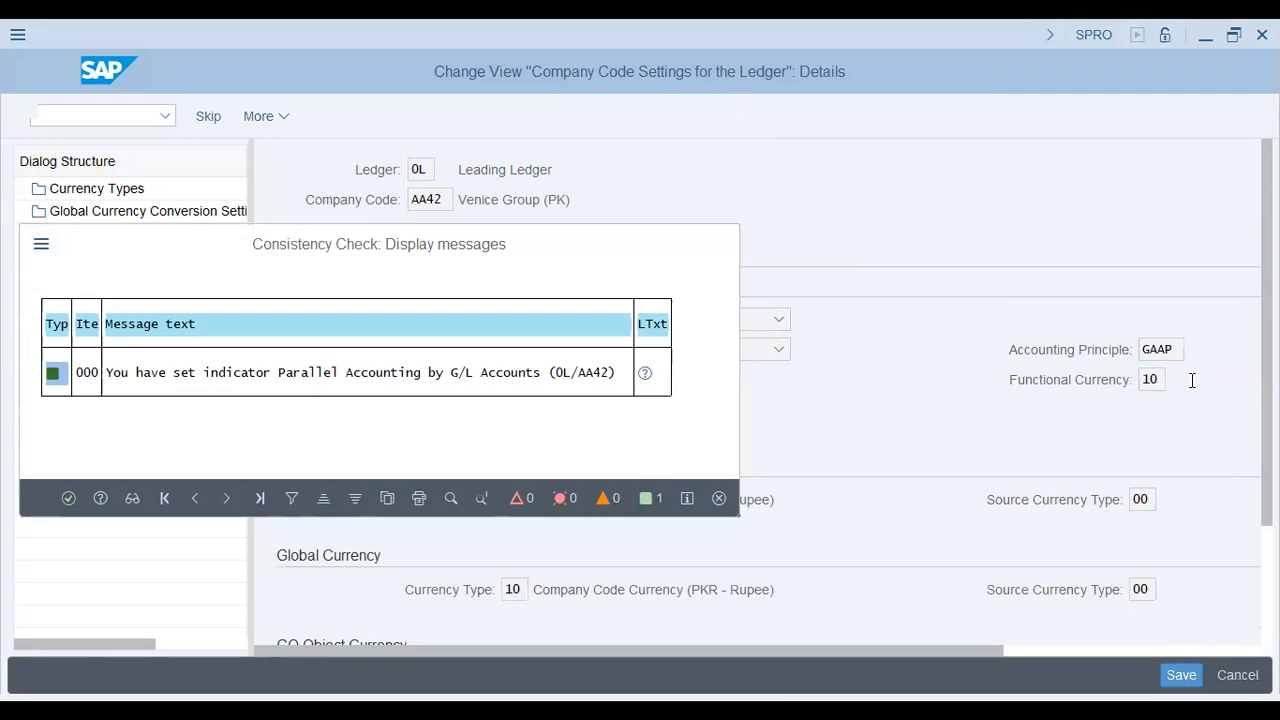
key("Return")
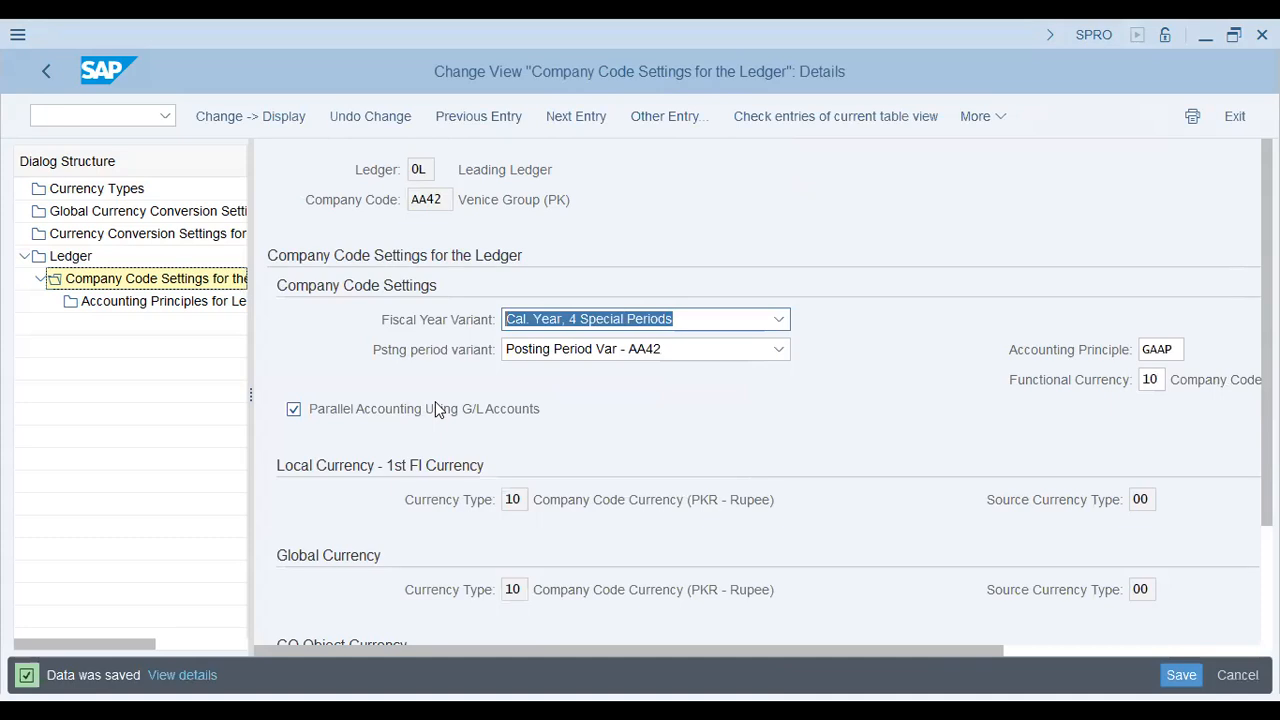
Step: Add accounting principle GAAP under Accounting Principles for Ledger and Company Code, save GAAP and 60, and return
double_click(121, 304)
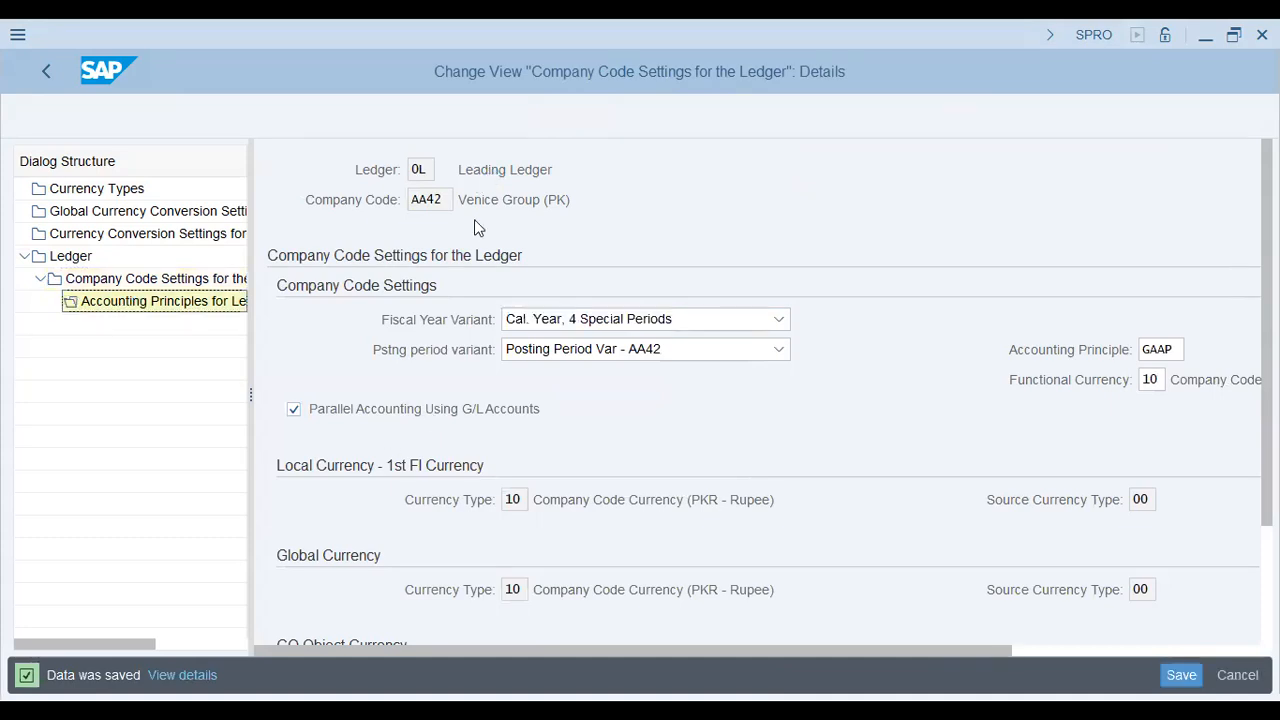
key("Return")
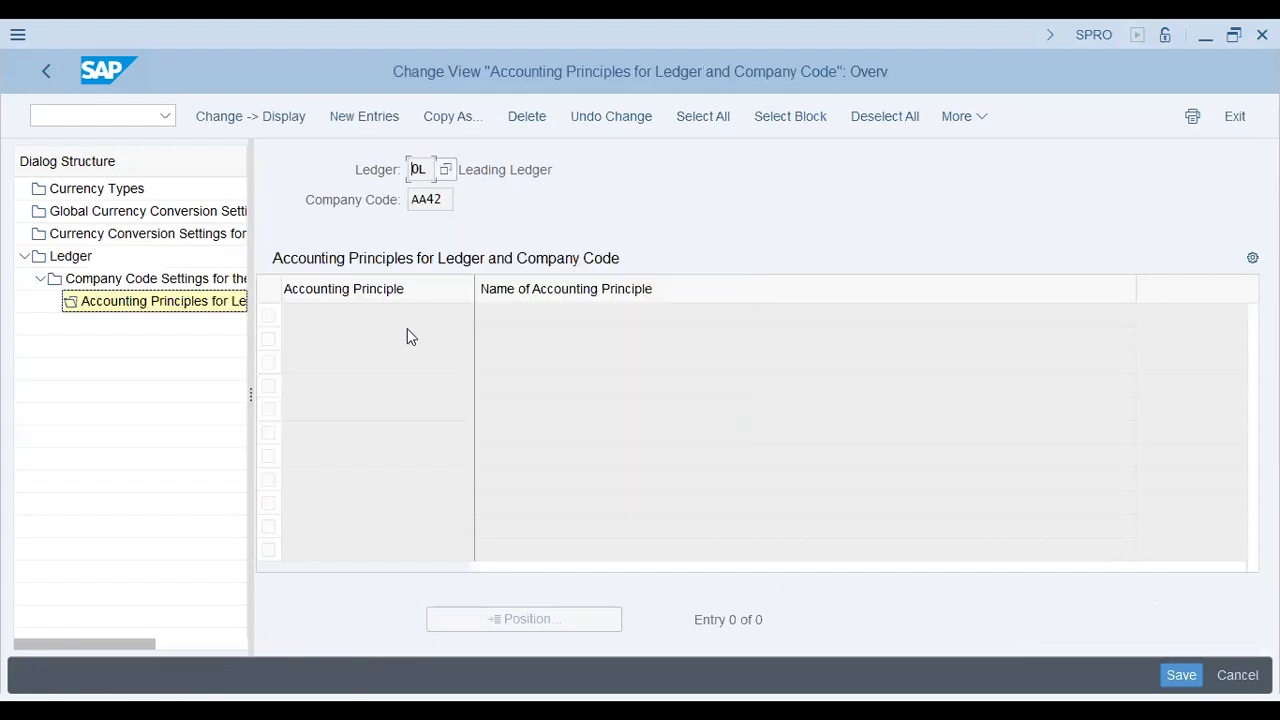
left_click(366, 128)
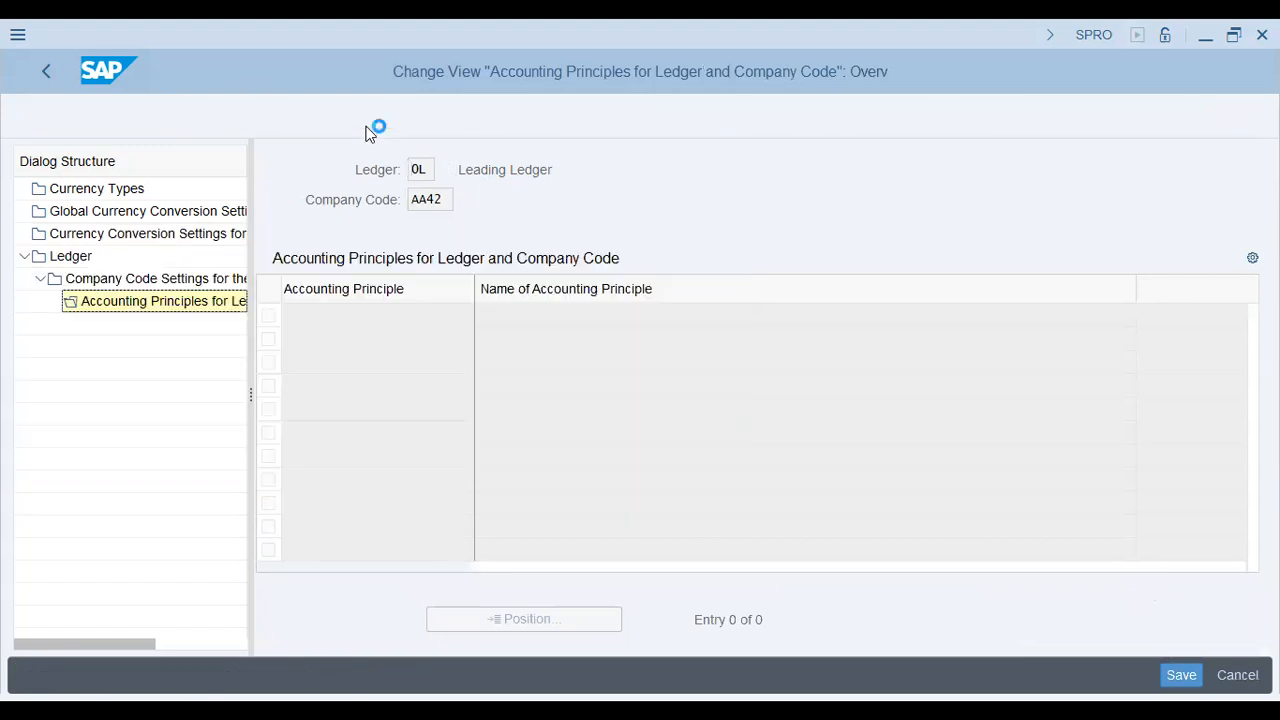
type("gaap")
key("Tab")
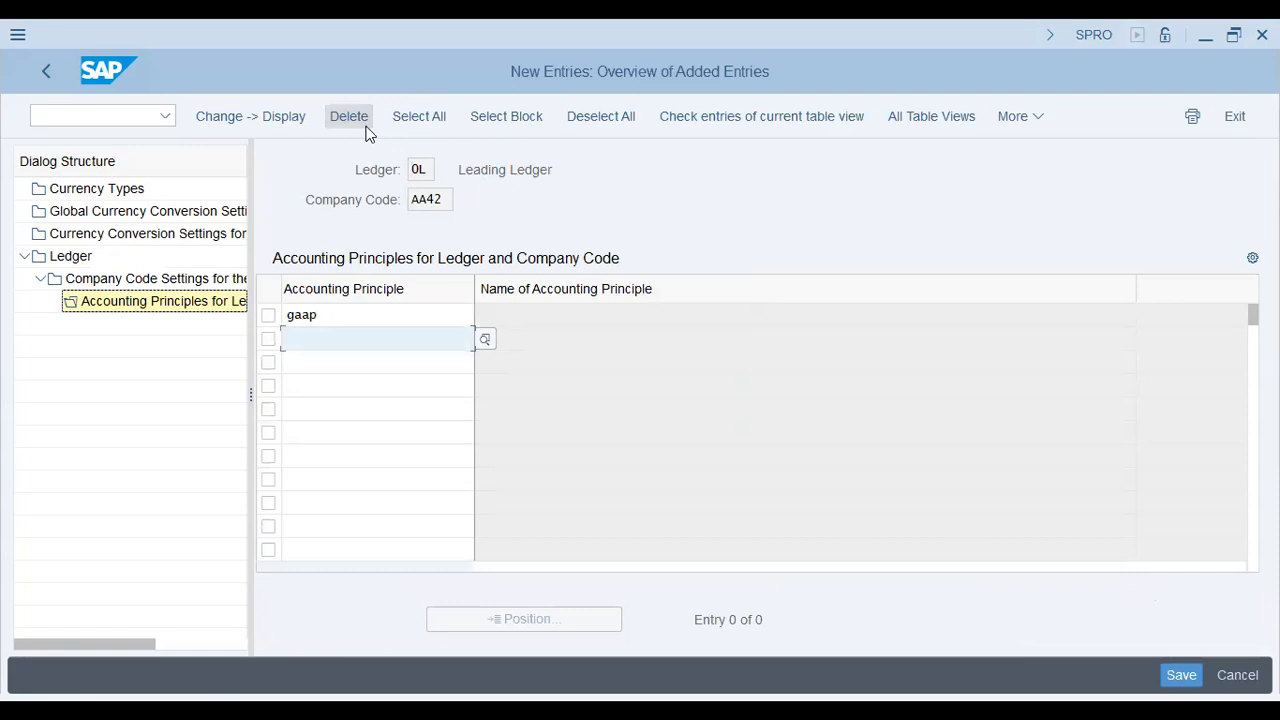
key("Return")
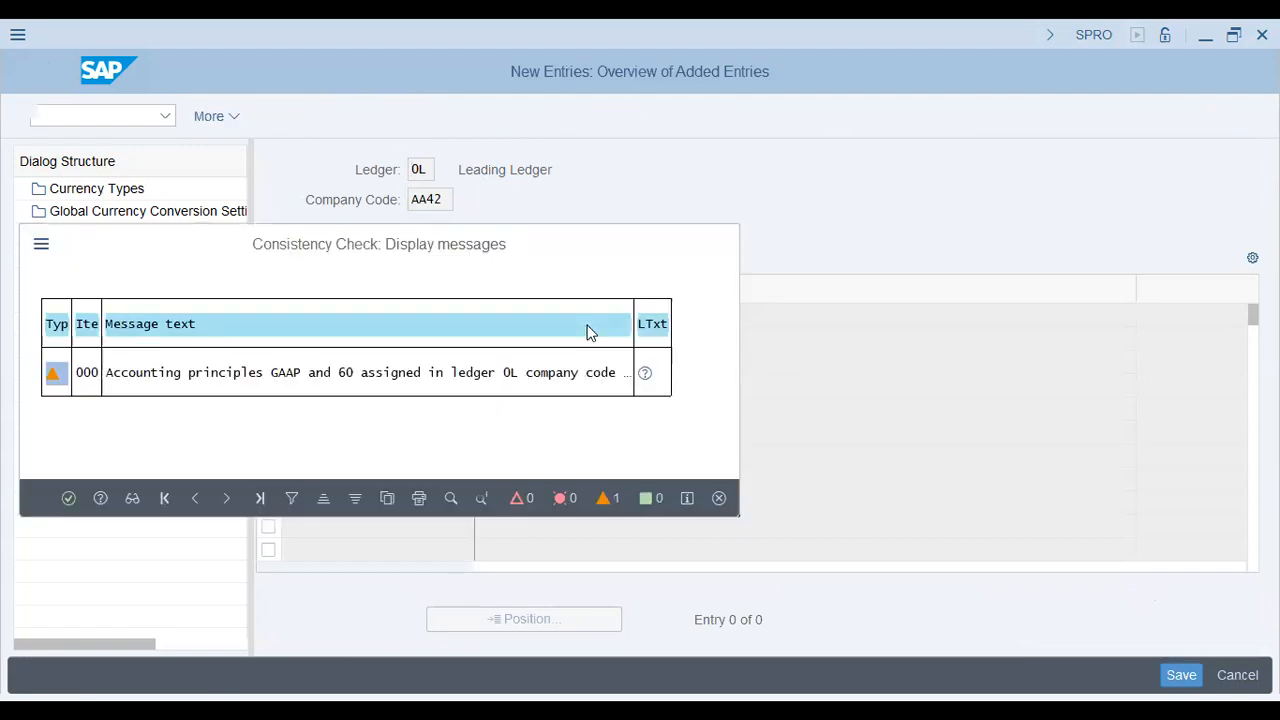
key("Return")
key("shift+Tab")
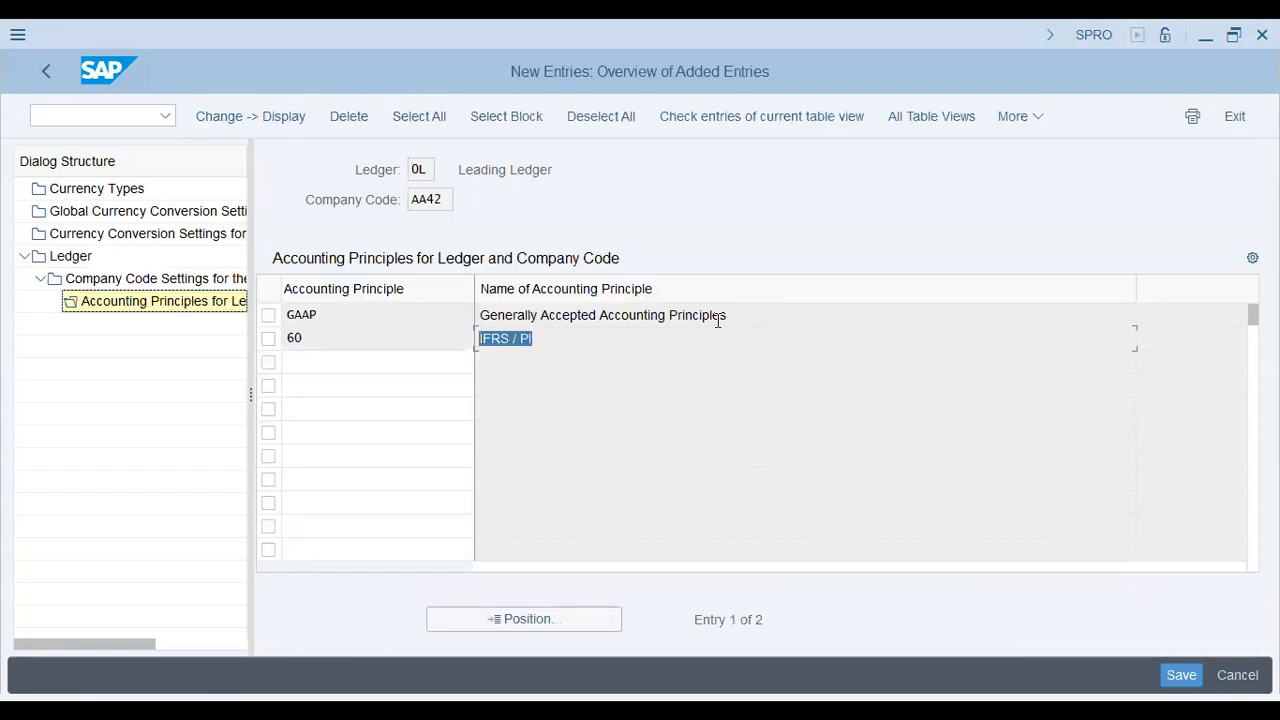
left_click_drag(722, 318, 190, 335)
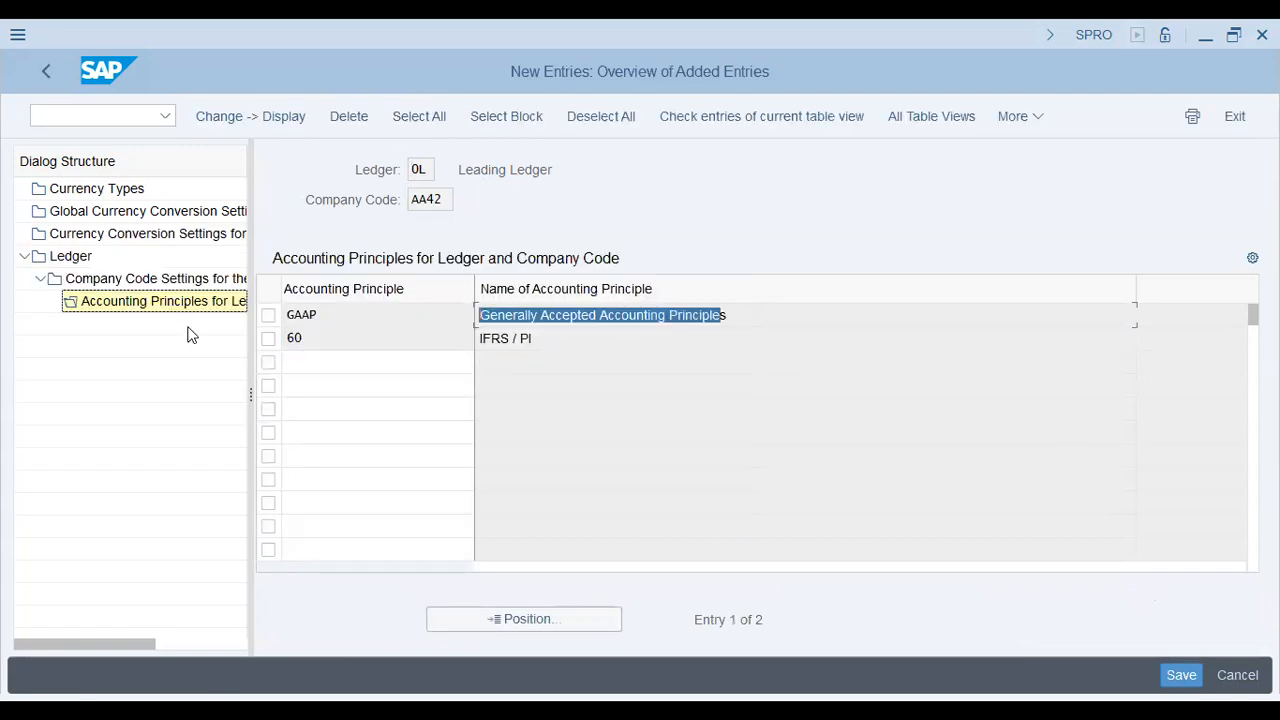
left_click(1181, 676)
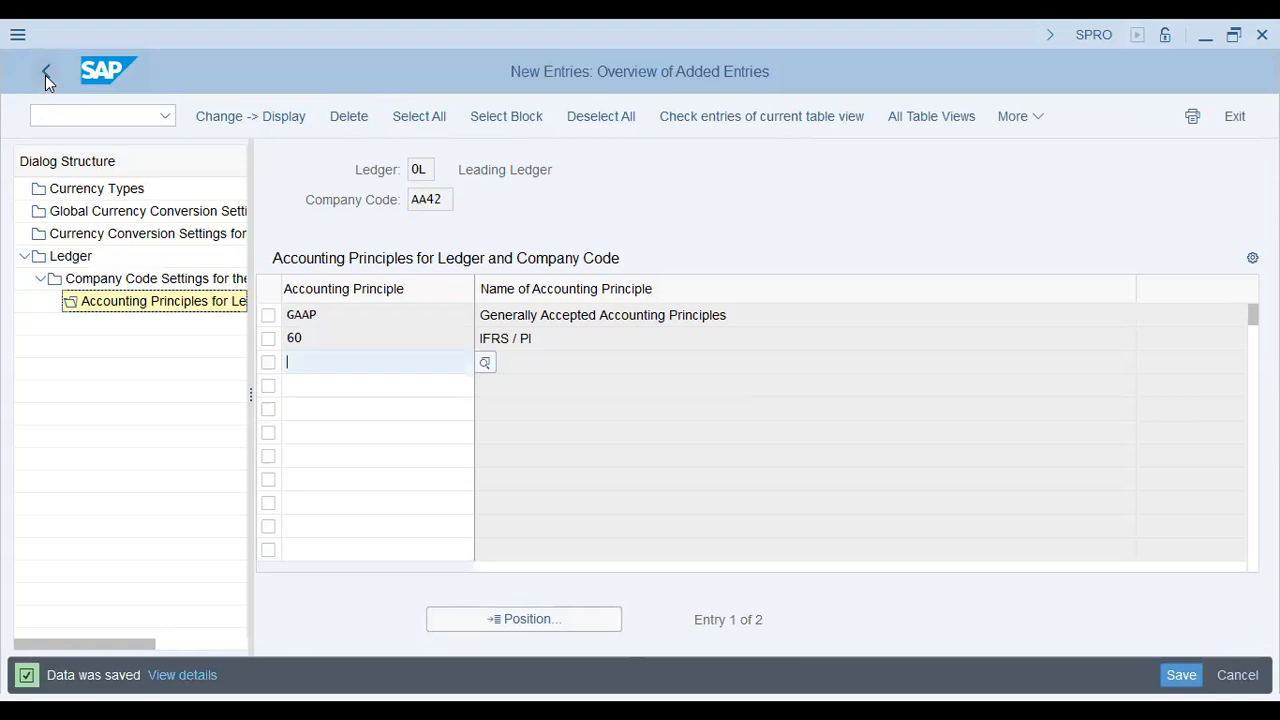
left_click(45, 75)
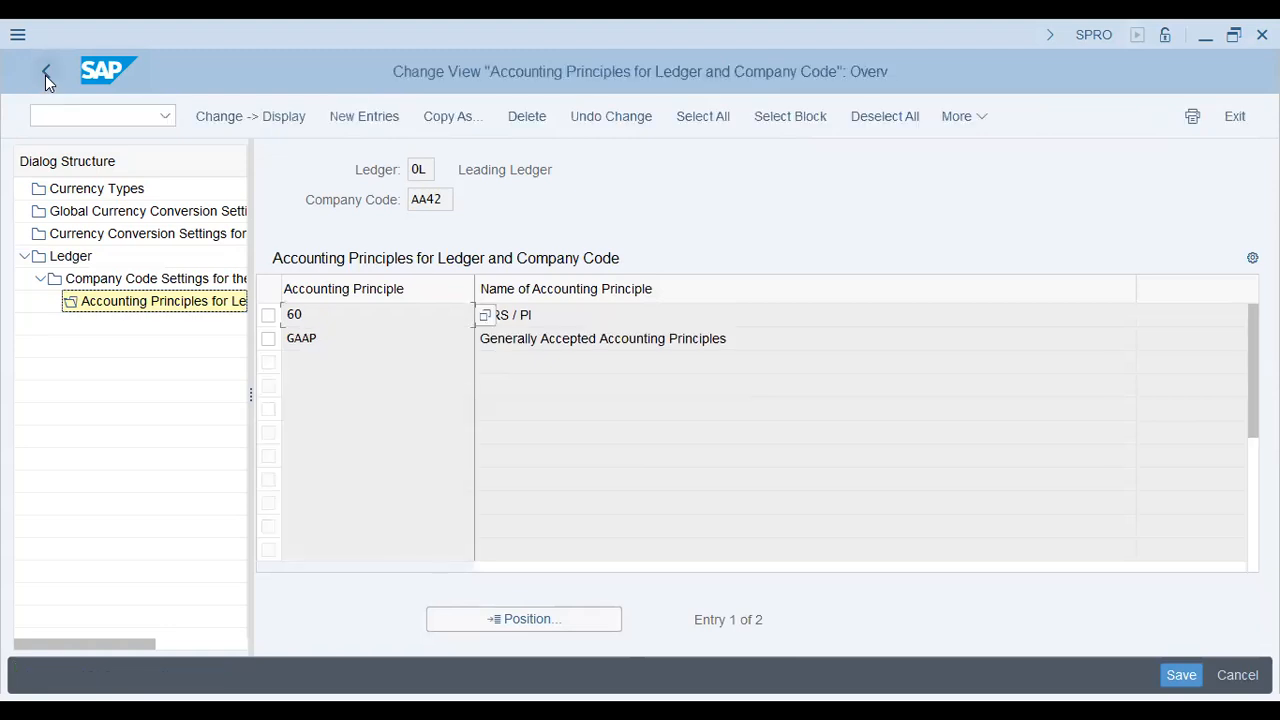